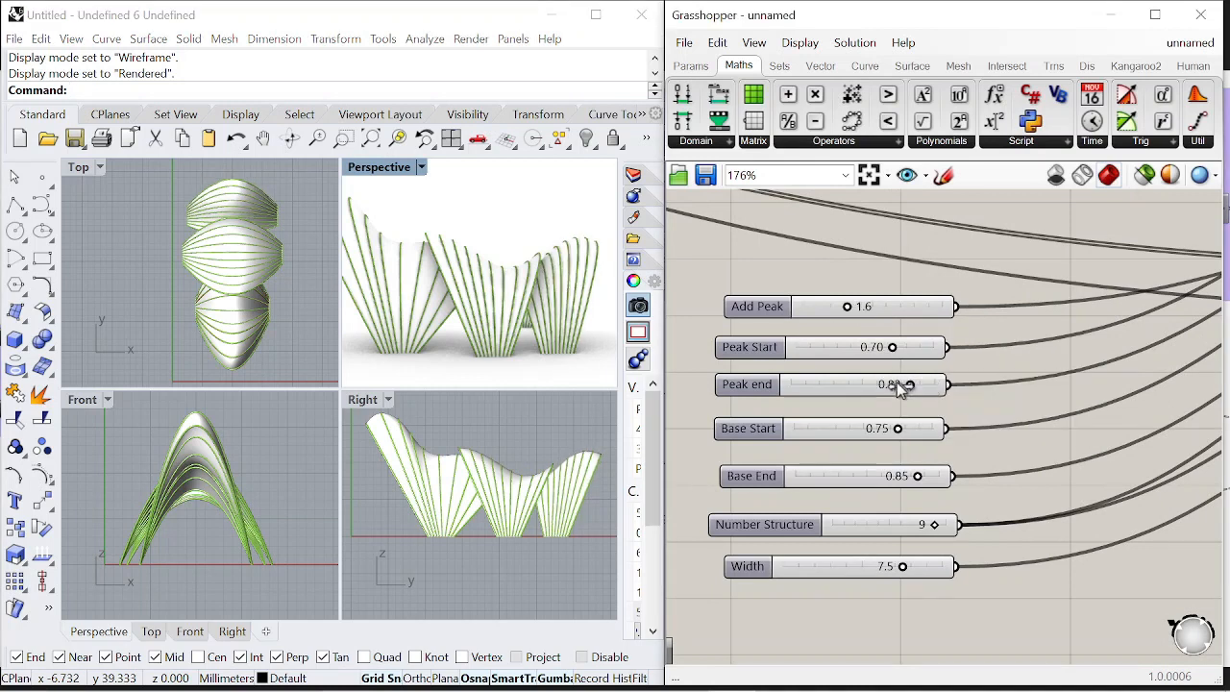
- Vary the Peak Start and Base End sliders and reshape the graph mapper curves of the finished canopy
{"action": "left_click_drag", "start_coordinate": [893, 347], "coordinate": [903, 347]}
{"action": "left_click_drag", "start_coordinate": [917, 476], "coordinate": [925, 477]}
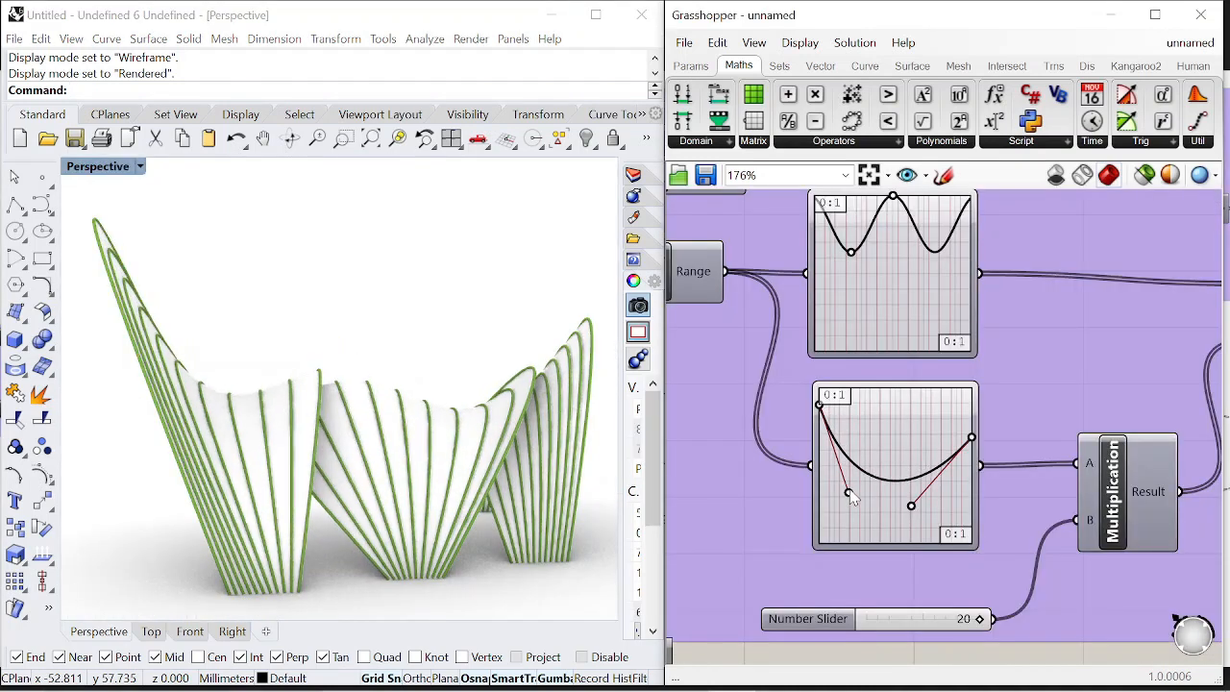
{"action": "right_click_drag", "start_coordinate": [373, 413], "coordinate": [386, 390]}
{"action": "mouse_move", "coordinate": [972, 438]}
{"action": "left_mouse_down"}
{"action": "mouse_move", "coordinate": [973, 415]}
{"action": "mouse_move", "coordinate": [971, 456]}
{"action": "left_mouse_up"}
{"action": "left_click_drag", "start_coordinate": [857, 233], "coordinate": [860, 234]}
- Set the upper Unit Y factor slider to -15 and increase the lower factor slider of the finished canopy
{"action": "right_click_drag", "start_coordinate": [571, 507], "coordinate": [562, 501]}
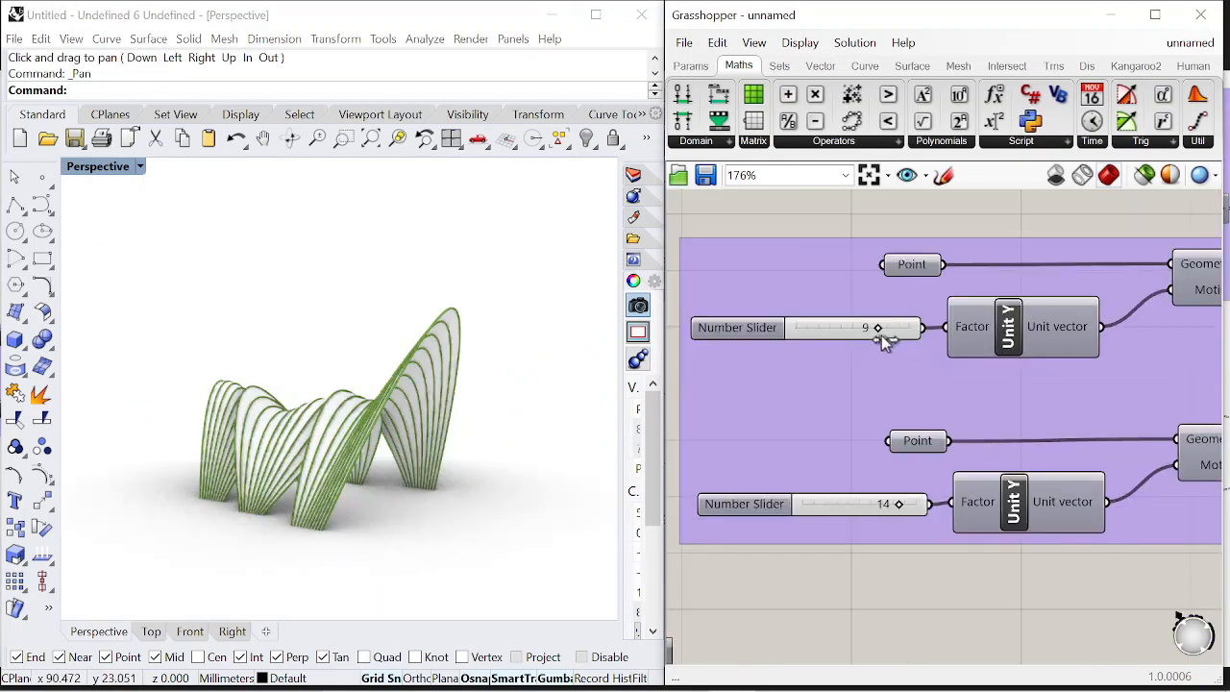
{"action": "left_click_drag", "start_coordinate": [881, 336], "coordinate": [808, 332]}
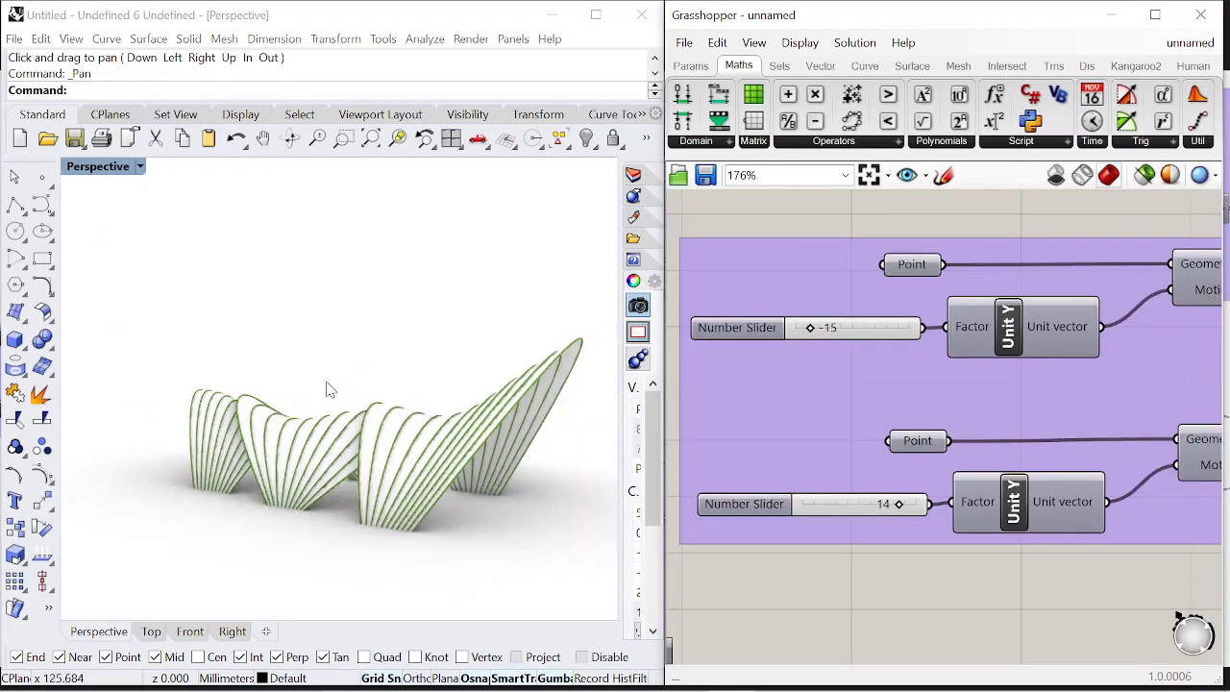
{"action": "left_click_drag", "start_coordinate": [899, 503], "coordinate": [914, 504]}
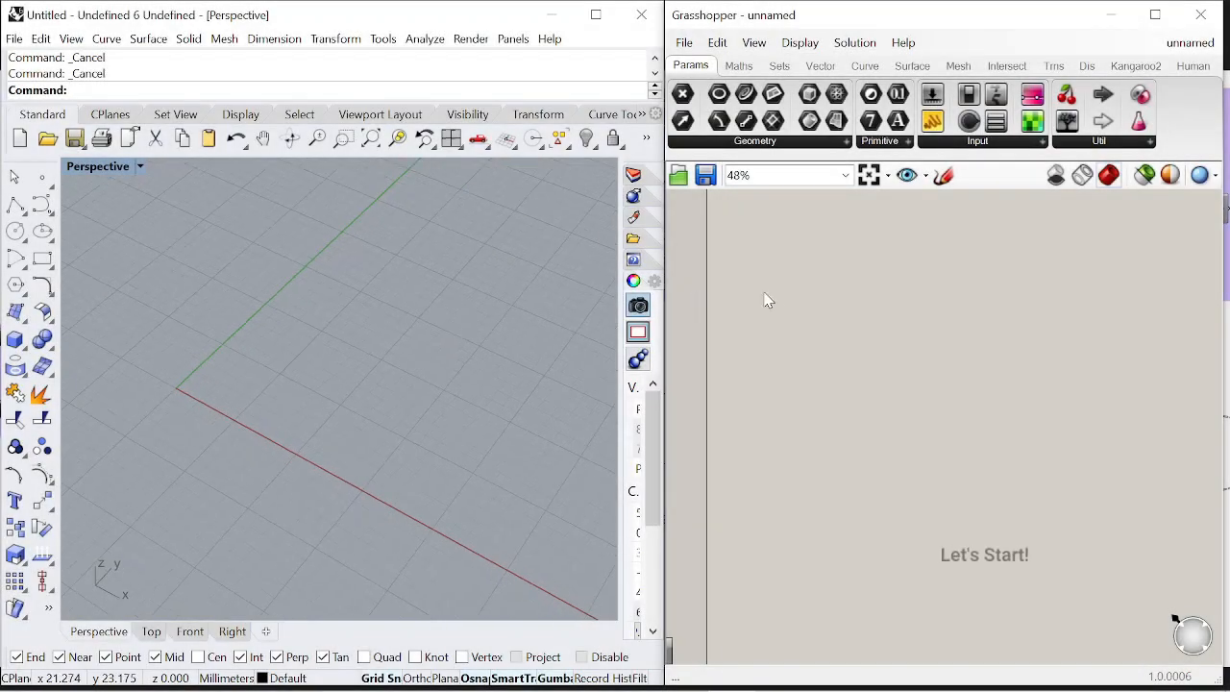
- Add a Point parameter to the empty definition and assign it one point near the X axis in the Perspective viewport
{"action": "scroll", "coordinate": [767, 299], "scroll_direction": "up", "scroll_amount": 5}
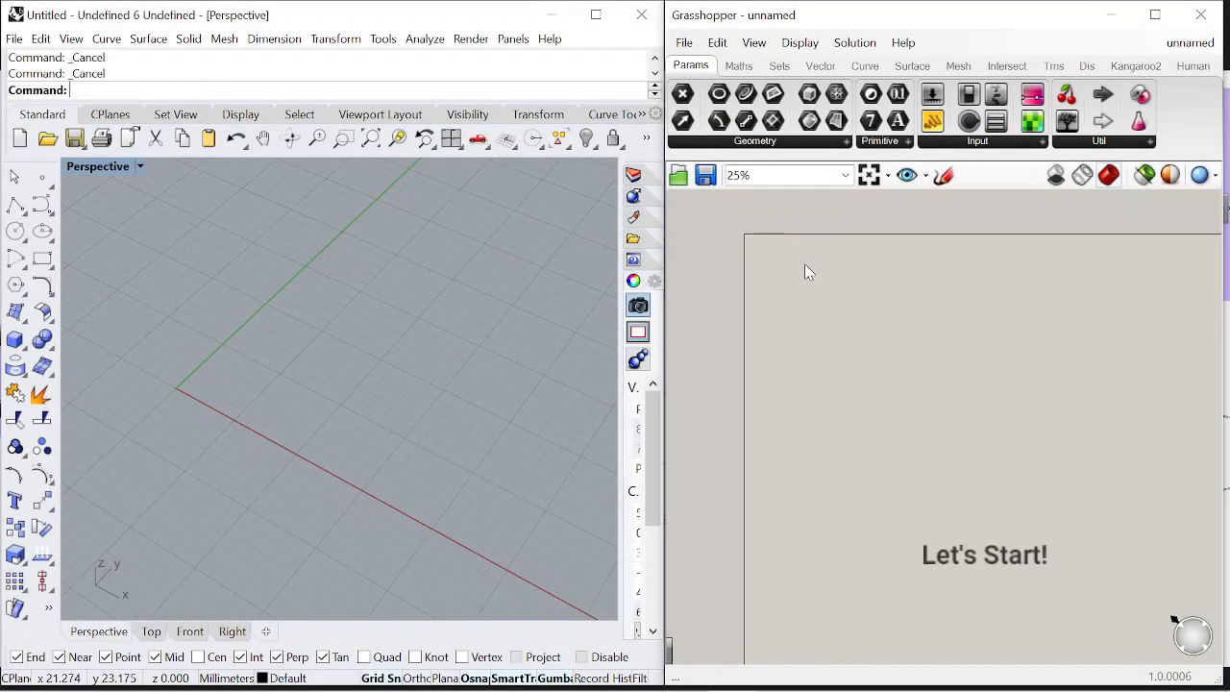
{"action": "scroll", "coordinate": [832, 306], "scroll_direction": "up", "scroll_amount": 1}
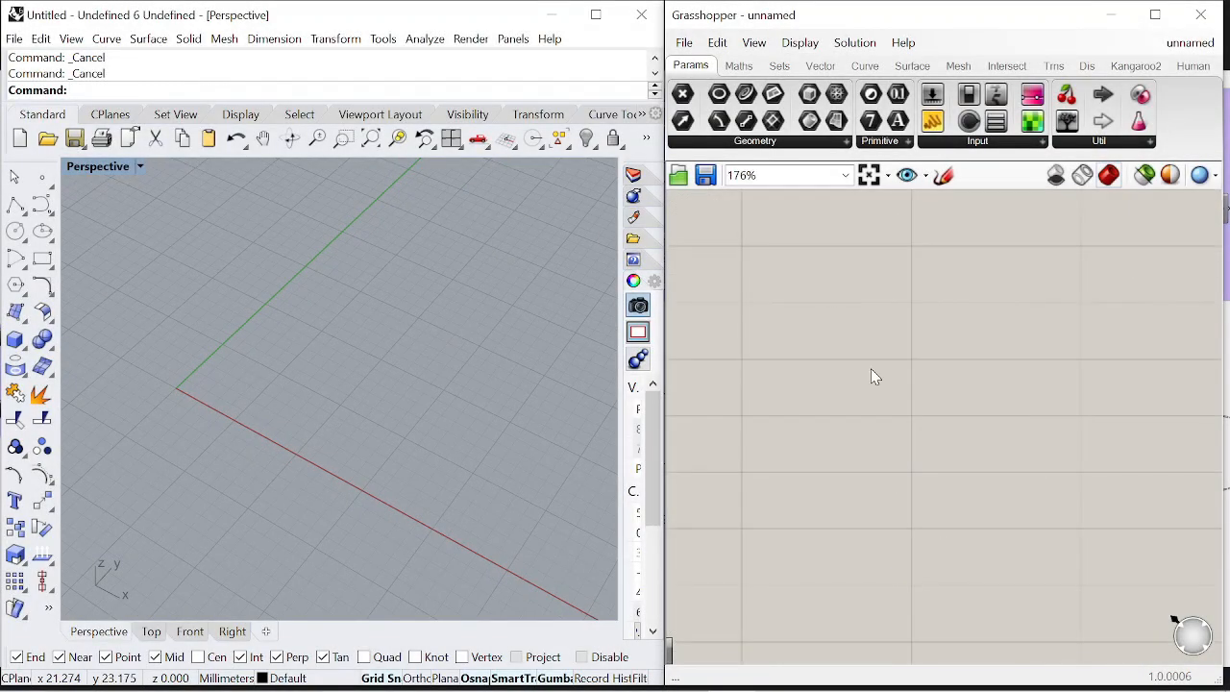
{"action": "double_click", "coordinate": [870, 368]}
{"action": "type", "text": "point"}
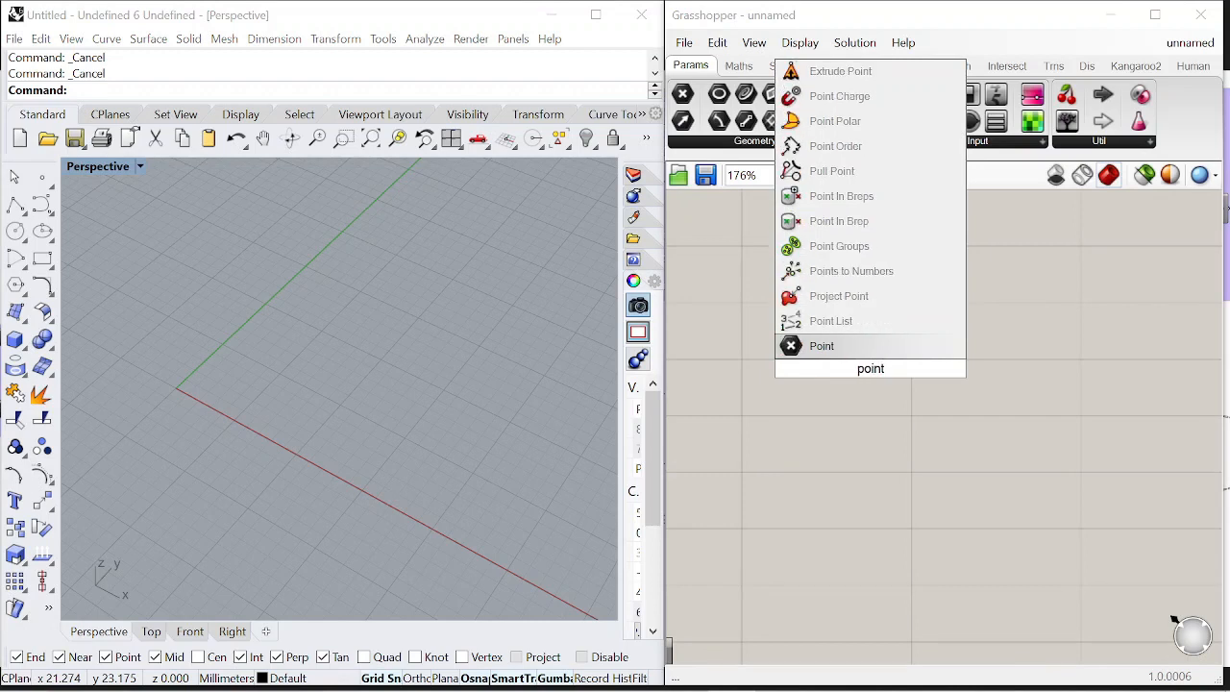
{"action": "left_click", "coordinate": [824, 346]}
{"action": "right_click", "coordinate": [855, 368]}
{"action": "left_click", "coordinate": [923, 555]}
{"action": "scroll", "coordinate": [293, 457], "scroll_direction": "up", "scroll_amount": 3}
{"action": "left_click", "coordinate": [339, 441]}
{"action": "scroll", "coordinate": [890, 384], "scroll_direction": "down", "scroll_amount": 1}
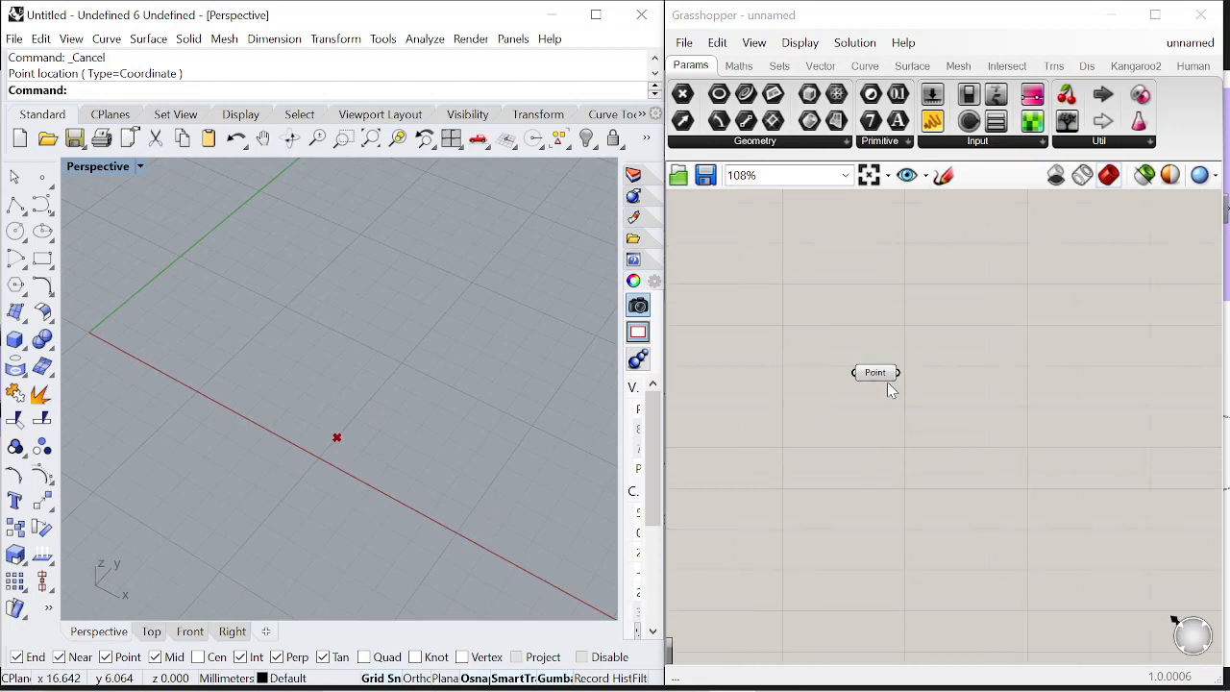
- Add a Move component and feed the Point into its Geometry input
{"action": "double_click", "coordinate": [936, 382]}
{"action": "type", "text": "move"}
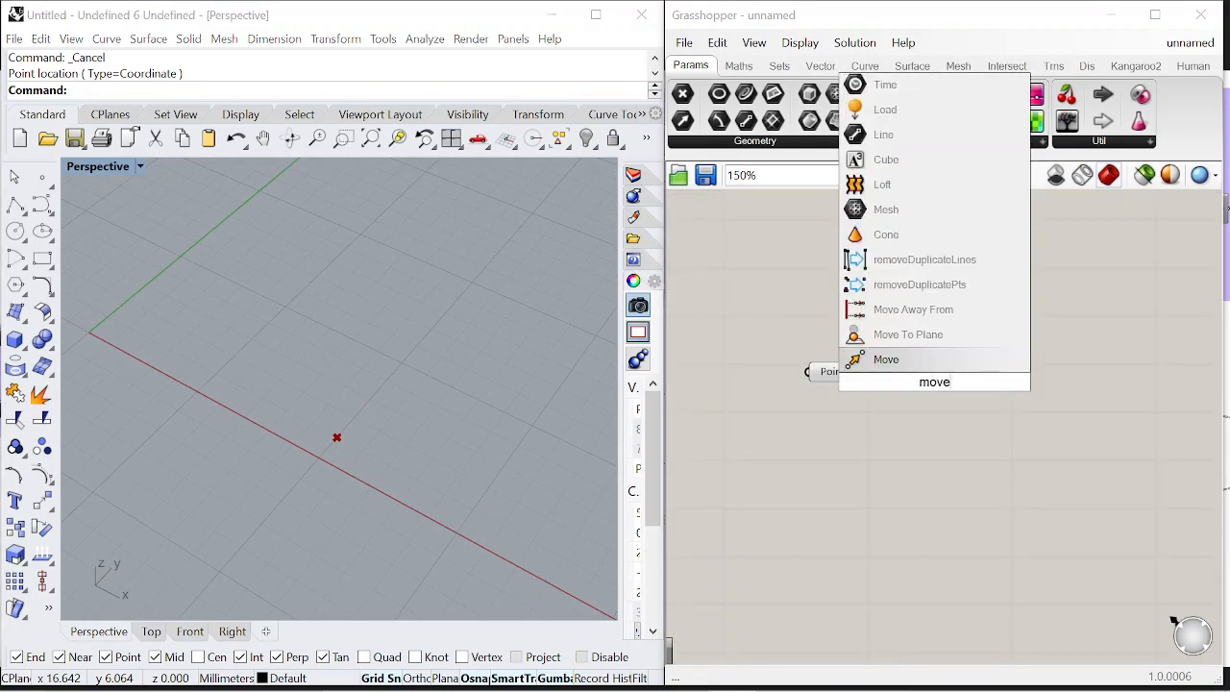
{"action": "key", "text": "Return"}
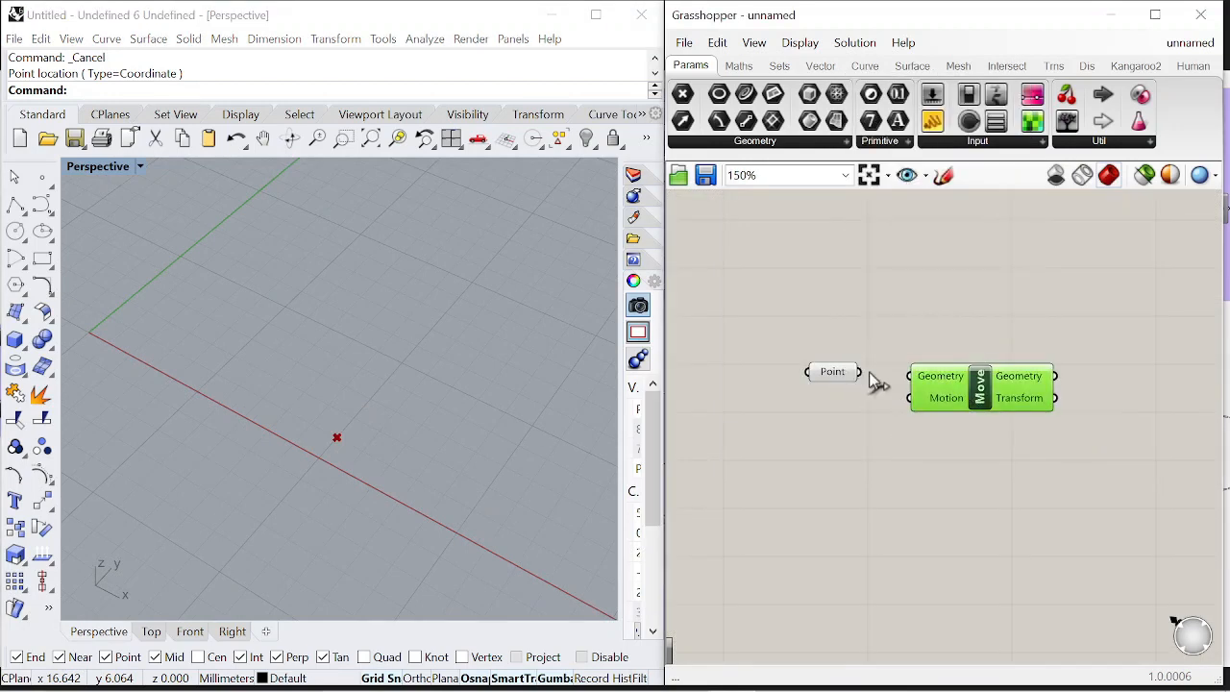
{"action": "left_click_drag", "start_coordinate": [909, 383], "coordinate": [938, 379]}
- Add a Unit Y vector, connect it to the Move component's Motion input, and arrange the components closer together
{"action": "double_click", "coordinate": [758, 482]}
{"action": "type", "text": "y"}
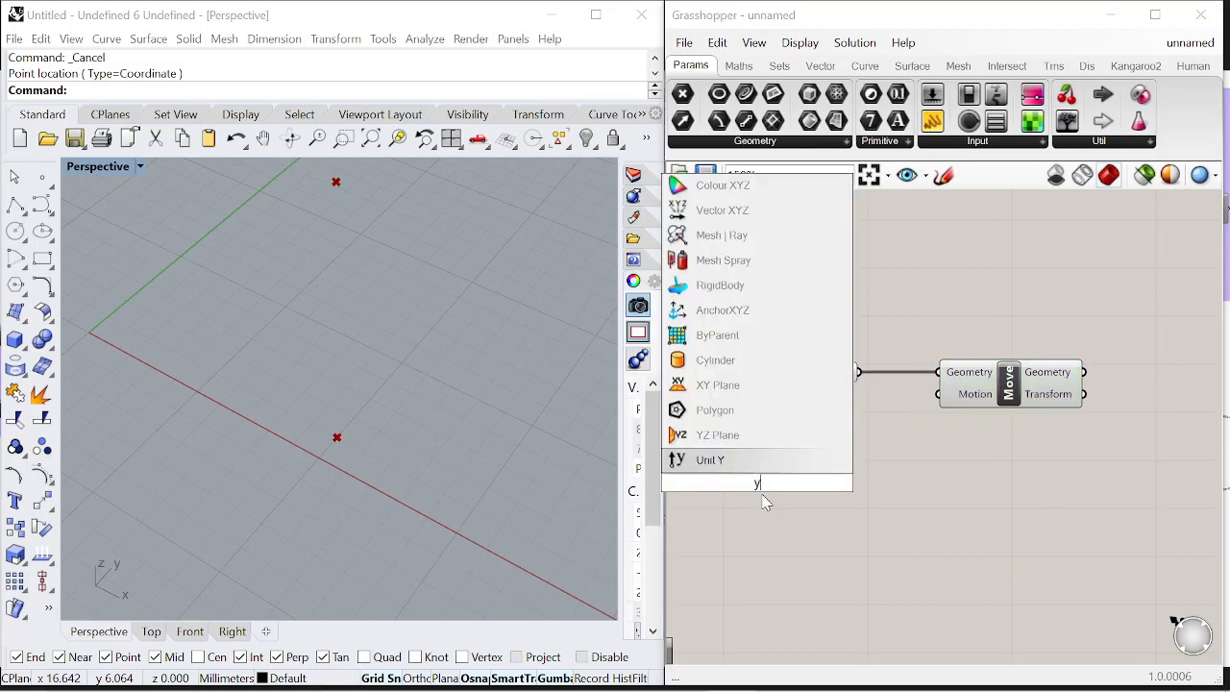
{"action": "left_click", "coordinate": [757, 463]}
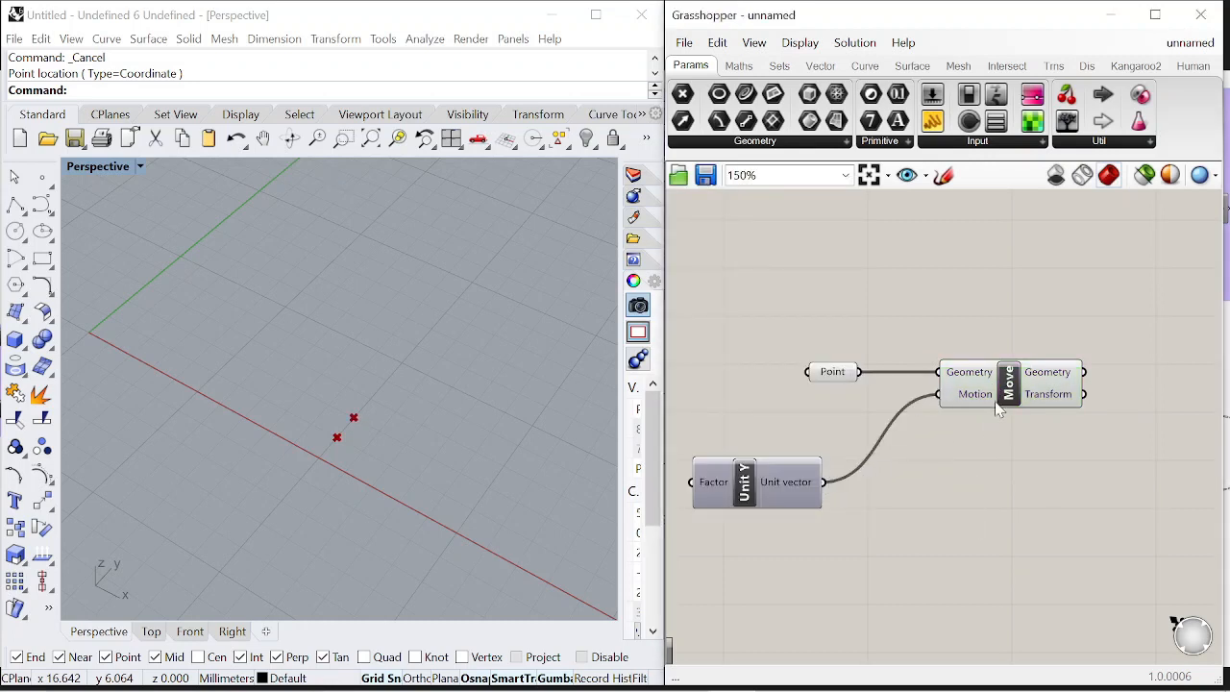
{"action": "left_click_drag", "start_coordinate": [999, 398], "coordinate": [1111, 397]}
{"action": "left_click_drag", "start_coordinate": [756, 492], "coordinate": [926, 437]}
{"action": "scroll", "coordinate": [996, 396], "scroll_direction": "down", "scroll_amount": 4}
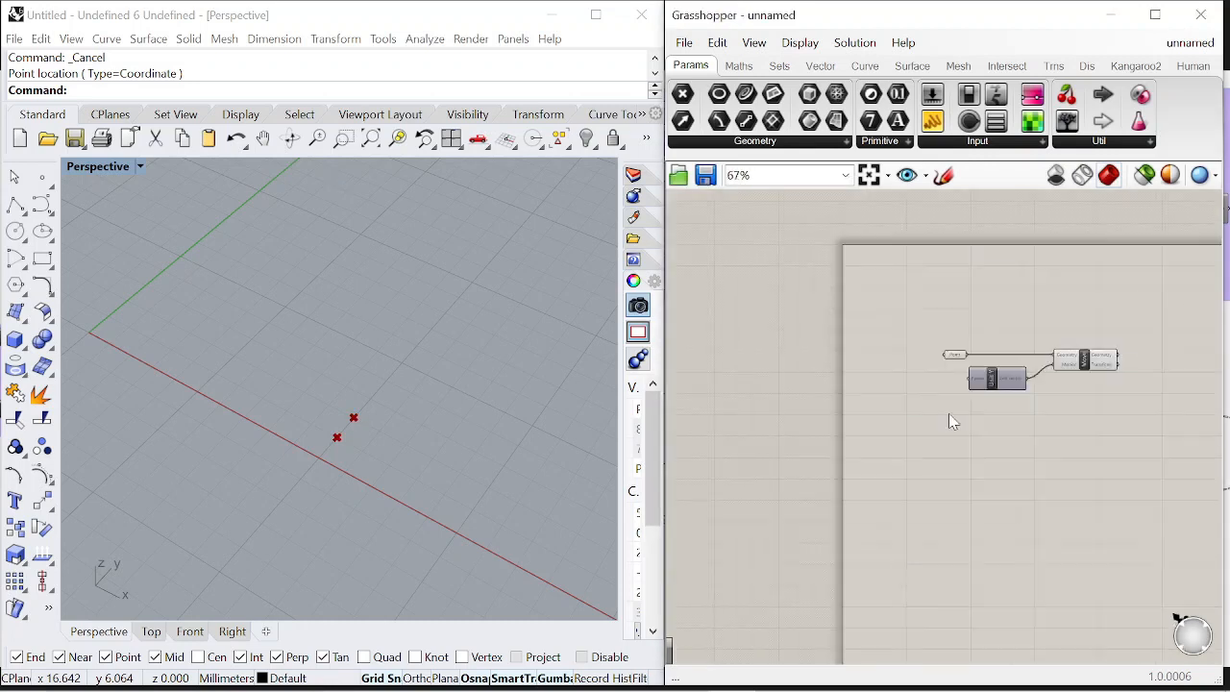
- Add a number slider ranging from -20 to 20, connect it to the Unit Y Factor input, and set it to -6
{"action": "scroll", "coordinate": [924, 415], "scroll_direction": "up", "scroll_amount": 4}
{"action": "double_click", "coordinate": [912, 413]}
{"action": "type", "text": "-20"}
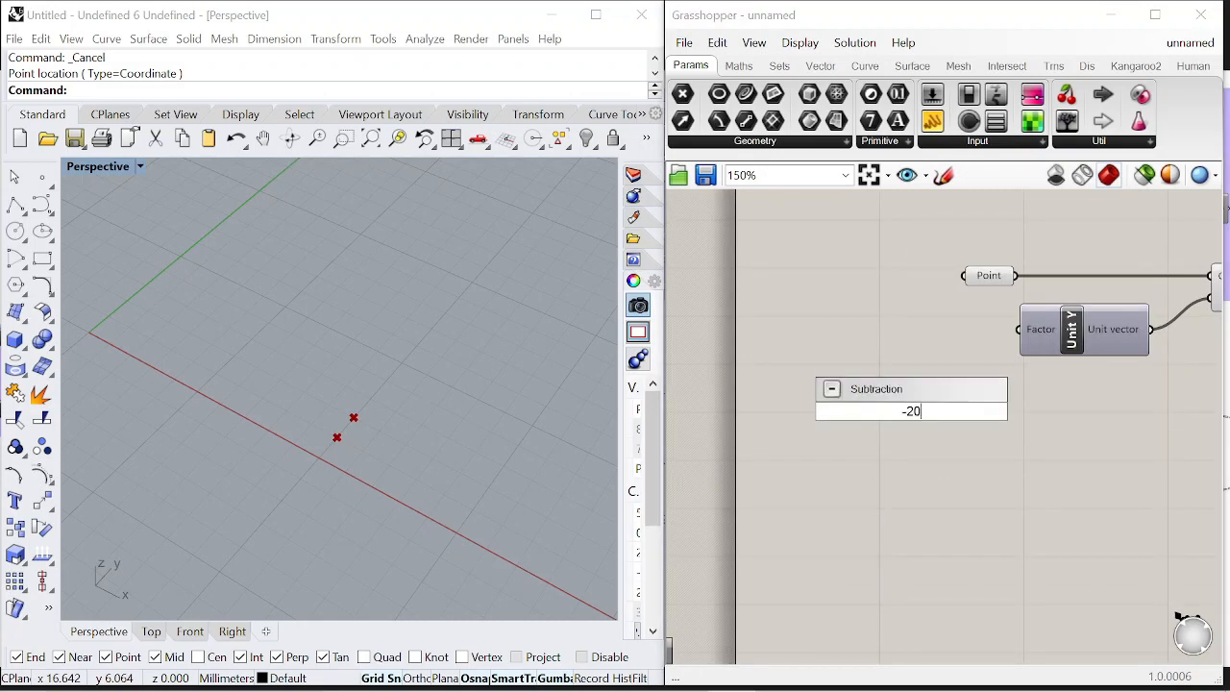
{"action": "type", "text": "<20"}
{"action": "key", "text": "Return"}
{"action": "scroll", "coordinate": [1031, 411], "scroll_direction": "up", "scroll_amount": 2}
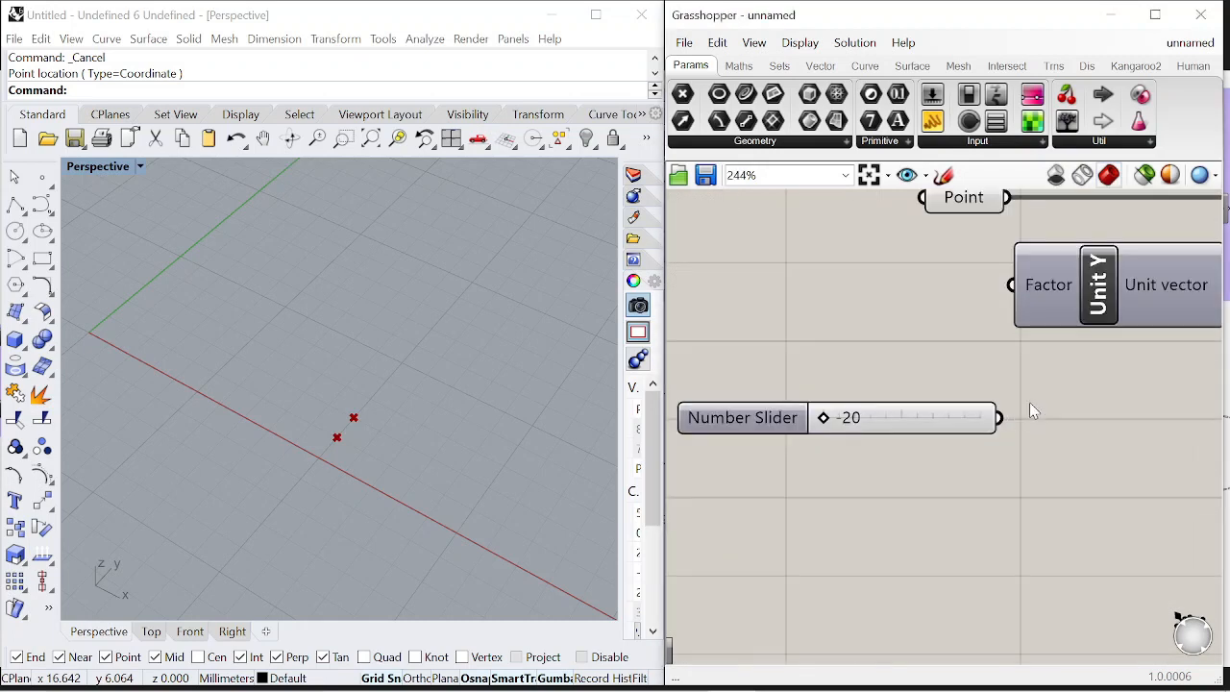
{"action": "left_click_drag", "start_coordinate": [755, 417], "coordinate": [736, 285]}
{"action": "scroll", "coordinate": [269, 343], "scroll_direction": "down", "scroll_amount": 3}
{"action": "scroll", "coordinate": [817, 278], "scroll_direction": "up", "scroll_amount": 2}
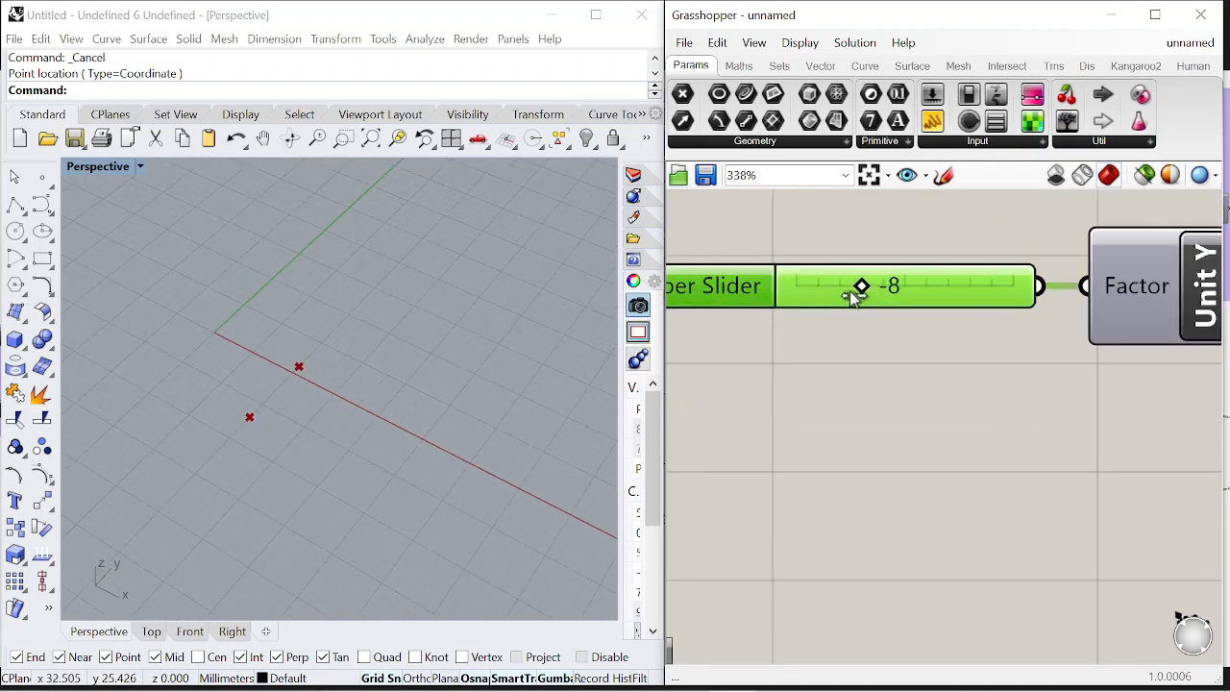
{"action": "scroll", "coordinate": [872, 291], "scroll_direction": "down", "scroll_amount": 6}
{"action": "scroll", "coordinate": [964, 376], "scroll_direction": "up", "scroll_amount": 1}
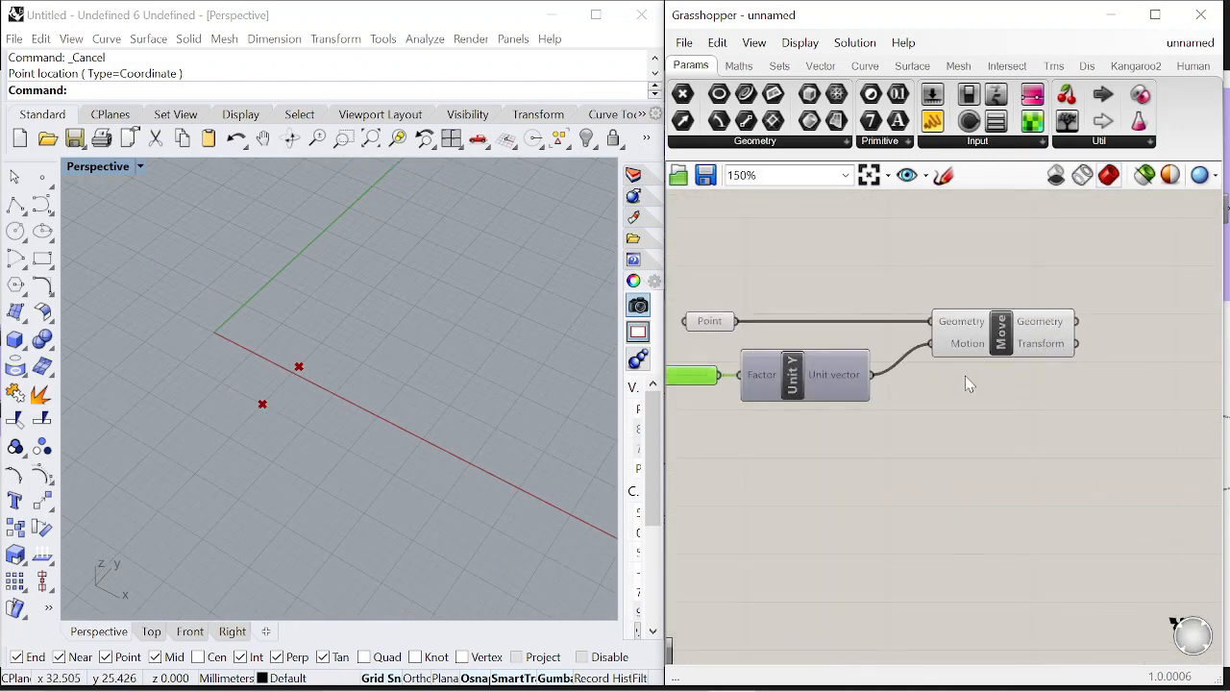
- Duplicate the Point, slider, Unit Y and Move components below the originals
{"action": "scroll", "coordinate": [999, 441], "scroll_direction": "up", "scroll_amount": 1}
{"action": "scroll", "coordinate": [1000, 441], "scroll_direction": "down", "scroll_amount": 2}
{"action": "left_click_drag", "start_coordinate": [1037, 433], "coordinate": [715, 251]}
{"action": "left_click_drag", "start_coordinate": [1000, 346], "coordinate": [1007, 452]}
{"action": "left_click", "coordinate": [1089, 392]}
- Assign the copied Point a location farther along the Y direction and set the copied factor slider to 8
{"action": "scroll", "coordinate": [775, 444], "scroll_direction": "up", "scroll_amount": 3}
{"action": "right_click", "coordinate": [774, 444]}
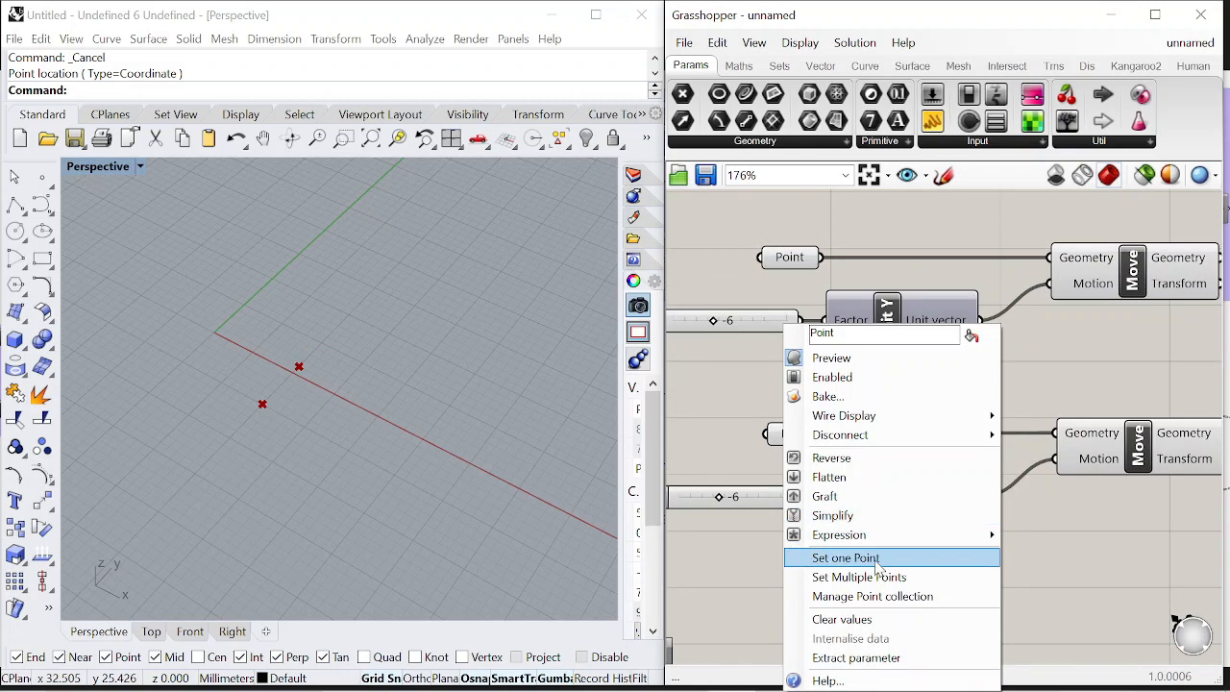
{"action": "left_click", "coordinate": [846, 552]}
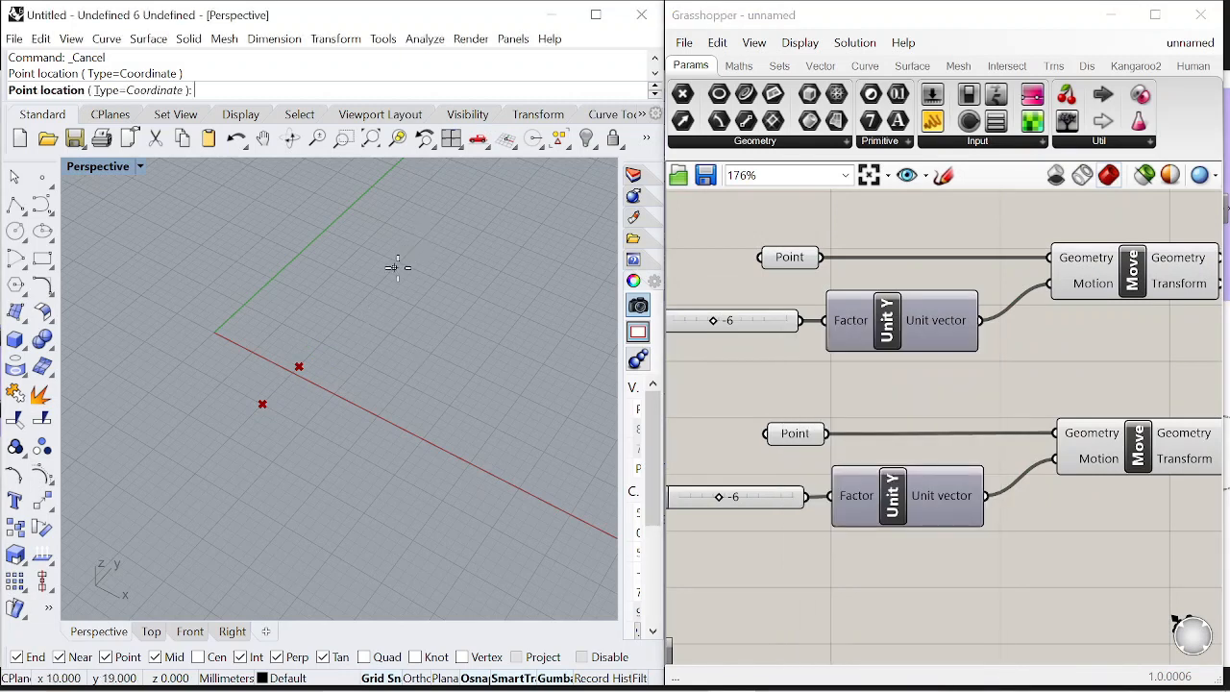
{"action": "scroll", "coordinate": [884, 486], "scroll_direction": "up", "scroll_amount": 2}
{"action": "right_click_drag", "start_coordinate": [672, 498], "coordinate": [768, 489]}
{"action": "left_click_drag", "start_coordinate": [768, 489], "coordinate": [804, 489]}
{"action": "scroll", "coordinate": [845, 423], "scroll_direction": "down", "scroll_amount": 3}
- Turn off the preview of both Point parameters and set the upper Unit Y factor slider to 1
{"action": "right_click", "coordinate": [812, 377]}
{"action": "left_click", "coordinate": [844, 398]}
{"action": "left_click", "coordinate": [841, 291]}
{"action": "right_click", "coordinate": [827, 236]}
{"action": "left_click", "coordinate": [865, 263]}
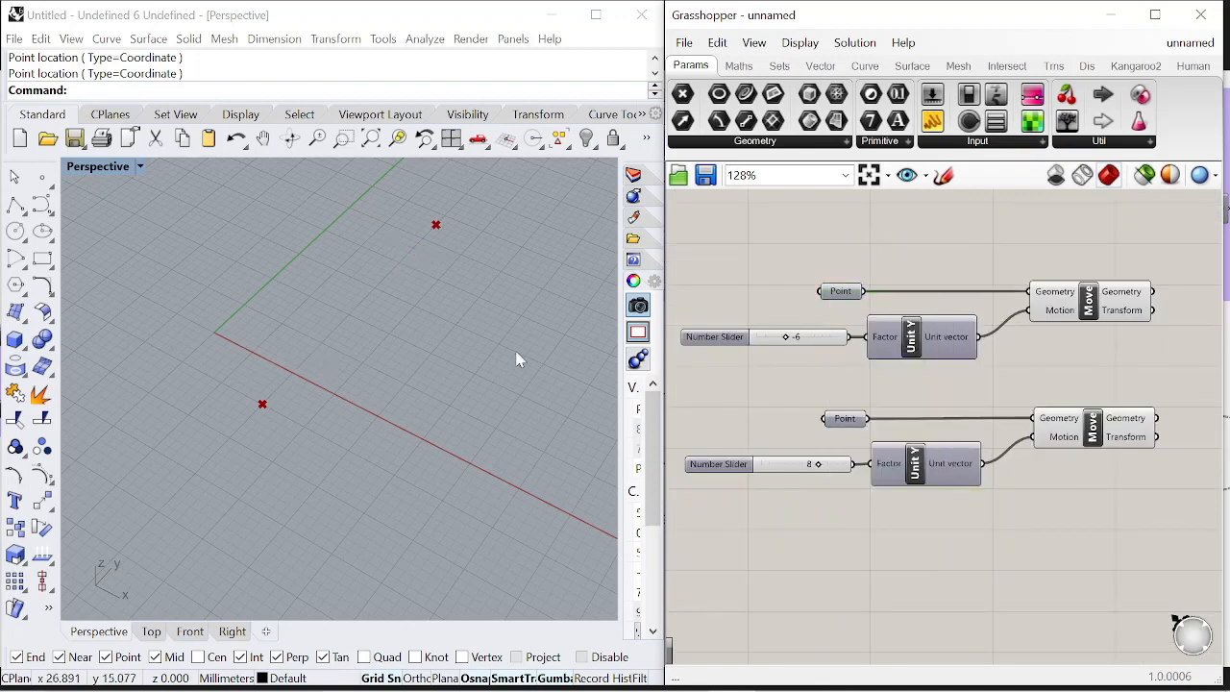
{"action": "scroll", "coordinate": [809, 323], "scroll_direction": "up", "scroll_amount": 2}
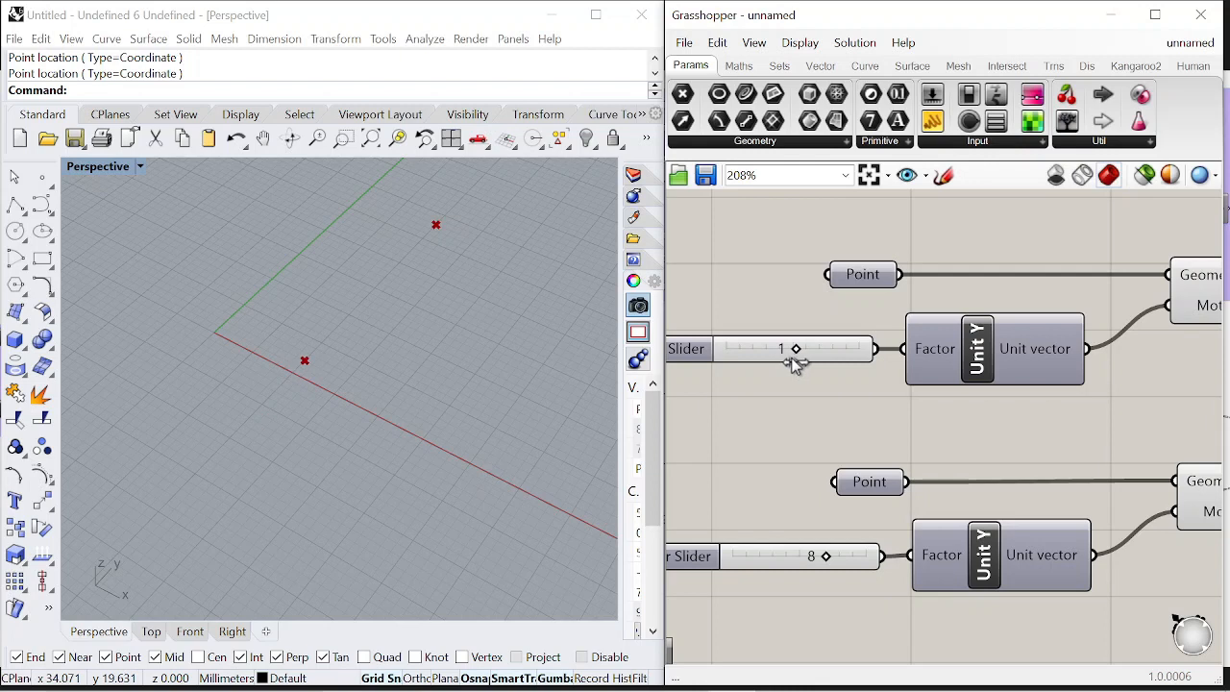
{"action": "scroll", "coordinate": [791, 417], "scroll_direction": "down", "scroll_amount": 2}
- Add a Line component joining the two Move Geometry outputs as its start and end points
{"action": "right_click_drag", "start_coordinate": [1176, 353], "coordinate": [980, 369]}
{"action": "left_click", "coordinate": [984, 332]}
{"action": "left_click", "coordinate": [986, 500]}
{"action": "double_click", "coordinate": [1042, 429]}
{"action": "type", "text": "line"}
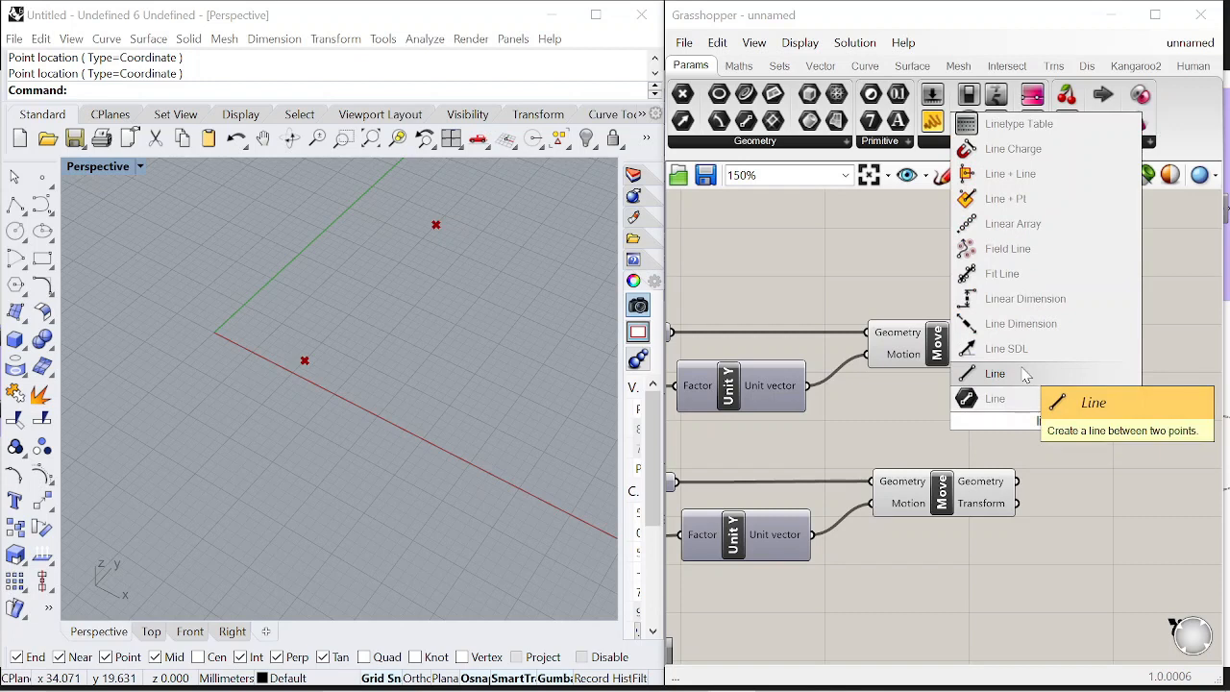
{"action": "left_click", "coordinate": [1026, 375]}
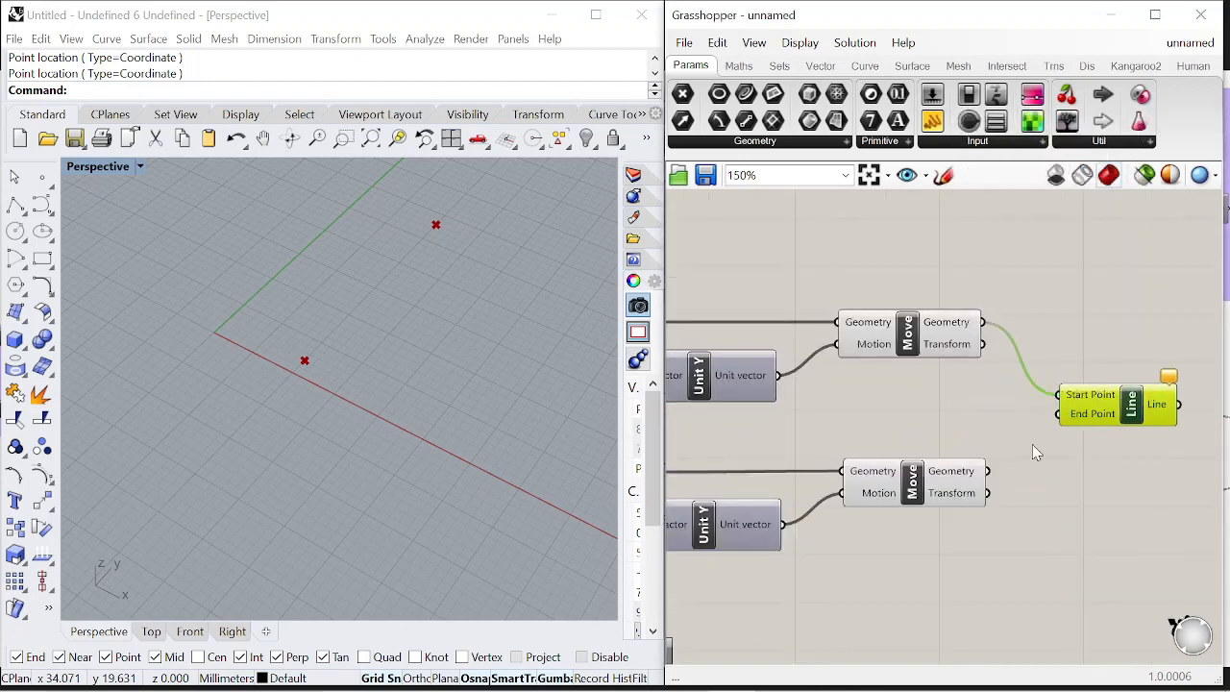
{"action": "scroll", "coordinate": [1061, 419], "scroll_direction": "down", "scroll_amount": 1}
{"action": "right_click_drag", "start_coordinate": [1169, 422], "coordinate": [1052, 395]}
{"action": "left_click_drag", "start_coordinate": [1001, 395], "coordinate": [1056, 397]}
- Turn off the preview of both Move components
{"action": "left_click", "coordinate": [1076, 299]}
{"action": "scroll", "coordinate": [1075, 303], "scroll_direction": "down", "scroll_amount": 5}
{"action": "scroll", "coordinate": [978, 331], "scroll_direction": "up", "scroll_amount": 4}
{"action": "right_click", "coordinate": [956, 307]}
{"action": "left_click", "coordinate": [1000, 269]}
{"action": "left_click", "coordinate": [951, 398]}
{"action": "right_click", "coordinate": [961, 341]}
{"action": "left_click", "coordinate": [1024, 370]}
- Group all components of the line definition and move the group away from the canvas corner
{"action": "scroll", "coordinate": [961, 307], "scroll_direction": "down", "scroll_amount": 5}
{"action": "left_click_drag", "start_coordinate": [786, 272], "coordinate": [1052, 385]}
{"action": "scroll", "coordinate": [991, 325], "scroll_direction": "down", "scroll_amount": 4}
{"action": "right_click", "coordinate": [1007, 350]}
{"action": "left_click", "coordinate": [1033, 473]}
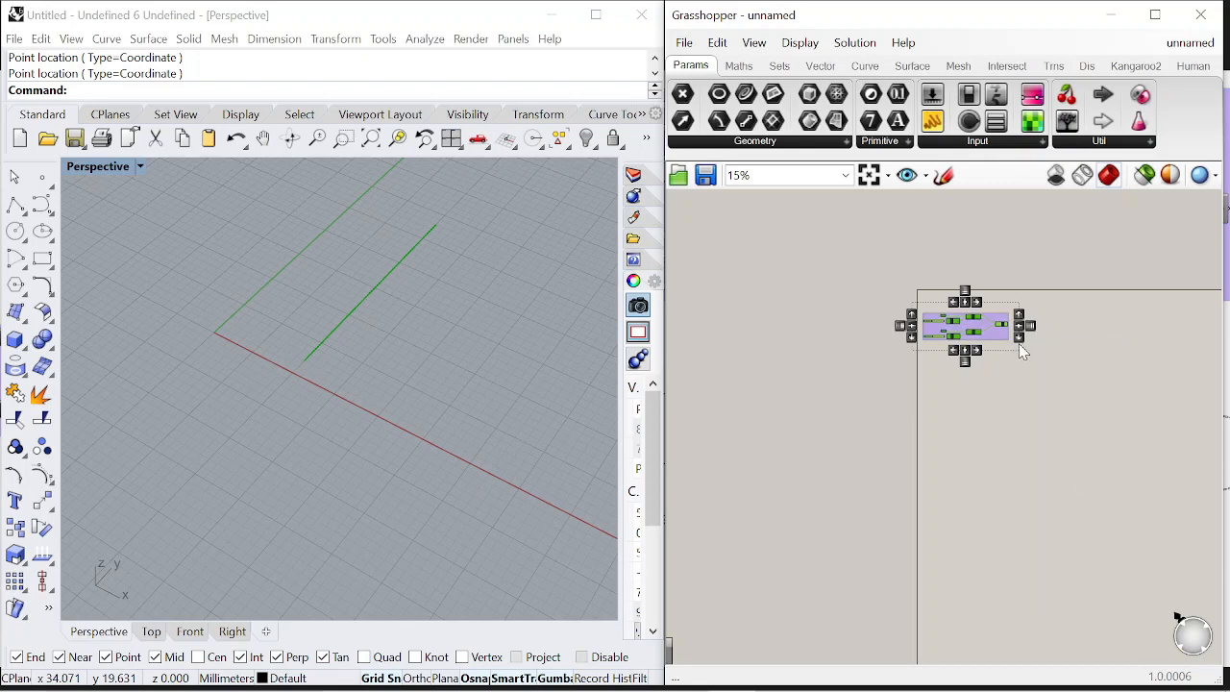
{"action": "left_click_drag", "start_coordinate": [1000, 343], "coordinate": [1072, 468]}
{"action": "right_click_drag", "start_coordinate": [471, 372], "coordinate": [384, 342]}
{"action": "scroll", "coordinate": [1146, 512], "scroll_direction": "up", "scroll_amount": 4}
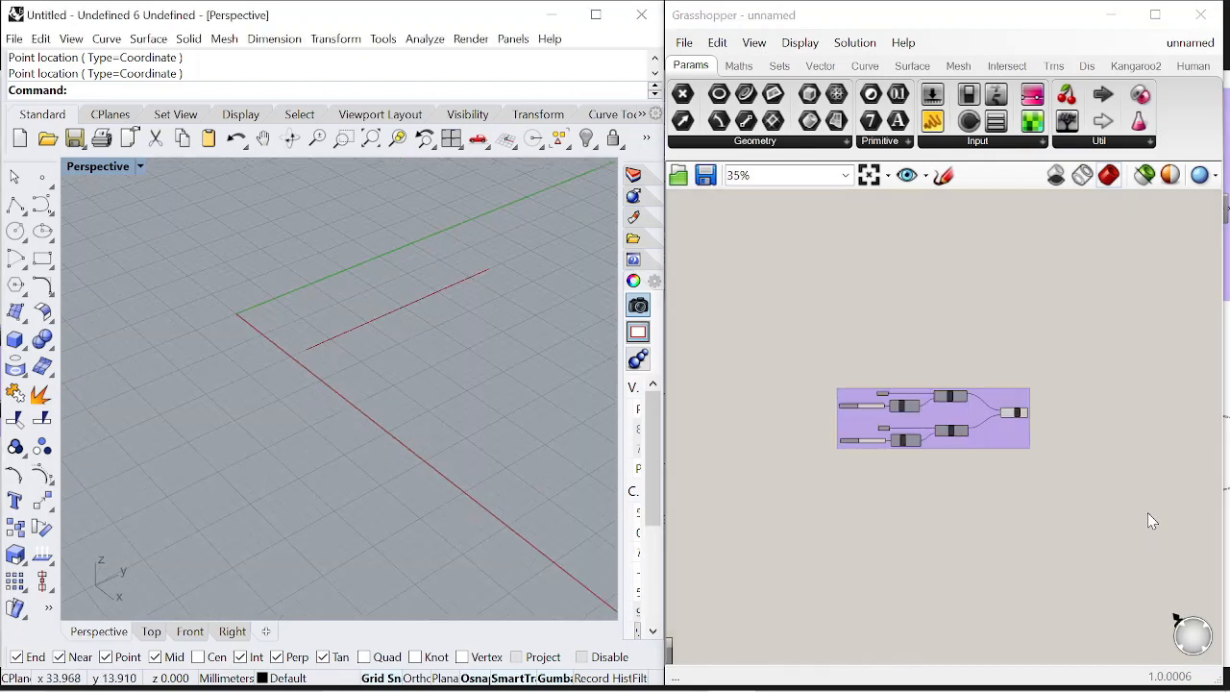
- Add a Divide Curve component outside the group with the Line output connected to its Curve input
{"action": "scroll", "coordinate": [1075, 441], "scroll_direction": "up", "scroll_amount": 5}
{"action": "left_click", "coordinate": [872, 351]}
{"action": "scroll", "coordinate": [873, 351], "scroll_direction": "down", "scroll_amount": 2}
{"action": "scroll", "coordinate": [1056, 336], "scroll_direction": "up", "scroll_amount": 3}
{"action": "double_click", "coordinate": [965, 428]}
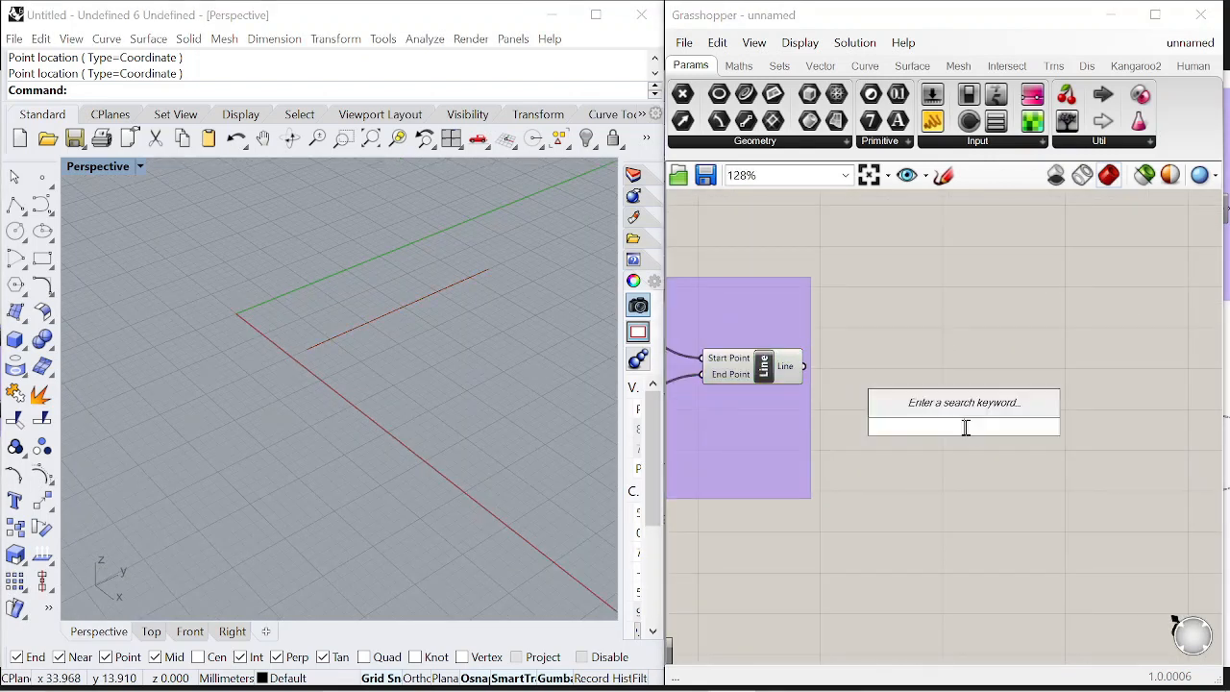
{"action": "type", "text": "divide"}
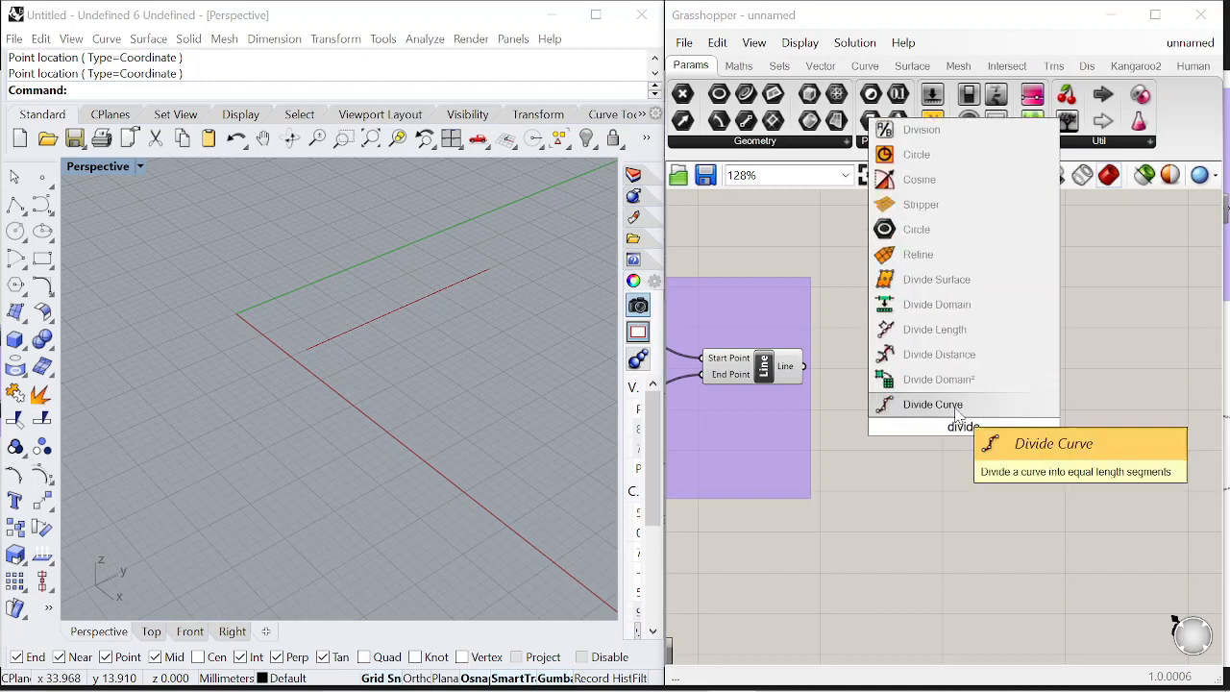
{"action": "key", "text": "Return"}
{"action": "scroll", "coordinate": [908, 341], "scroll_direction": "down", "scroll_amount": 4}
{"action": "left_click_drag", "start_coordinate": [911, 401], "coordinate": [1043, 434]}
{"action": "scroll", "coordinate": [940, 376], "scroll_direction": "up", "scroll_amount": 4}
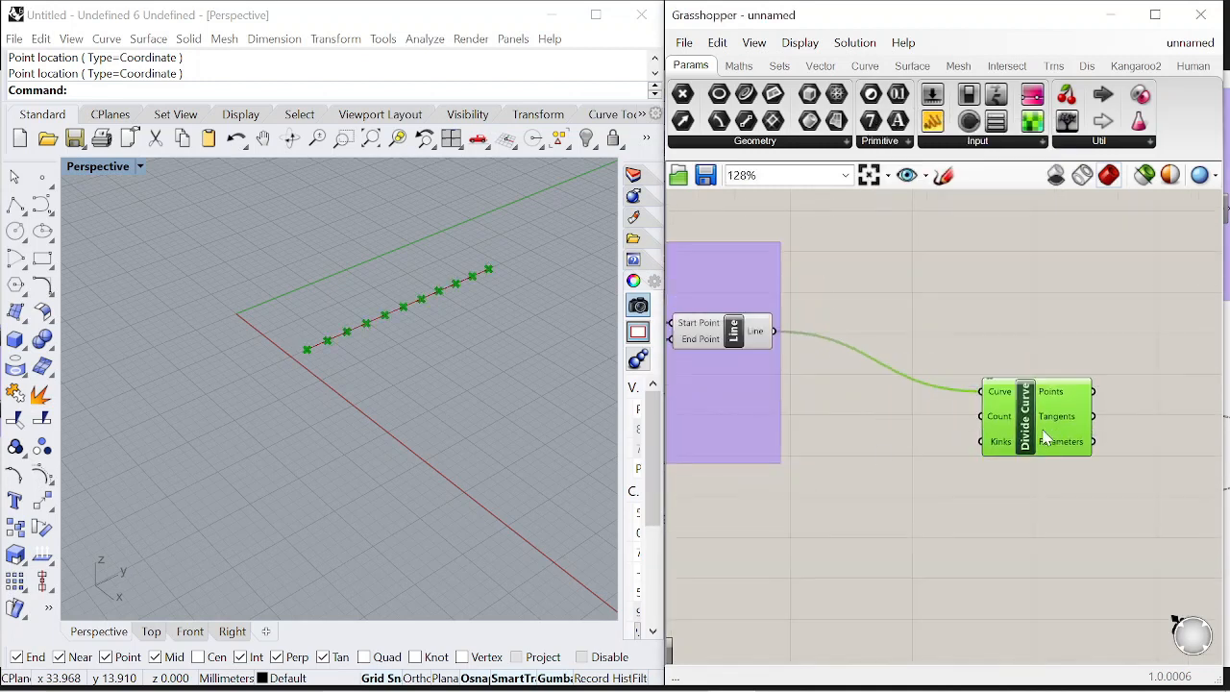
- Add a number slider, connect it to the Divide Curve's Count input, and set it to 12
{"action": "double_click", "coordinate": [878, 448]}
{"action": "type", "text": "5"}
{"action": "key", "text": "Return"}
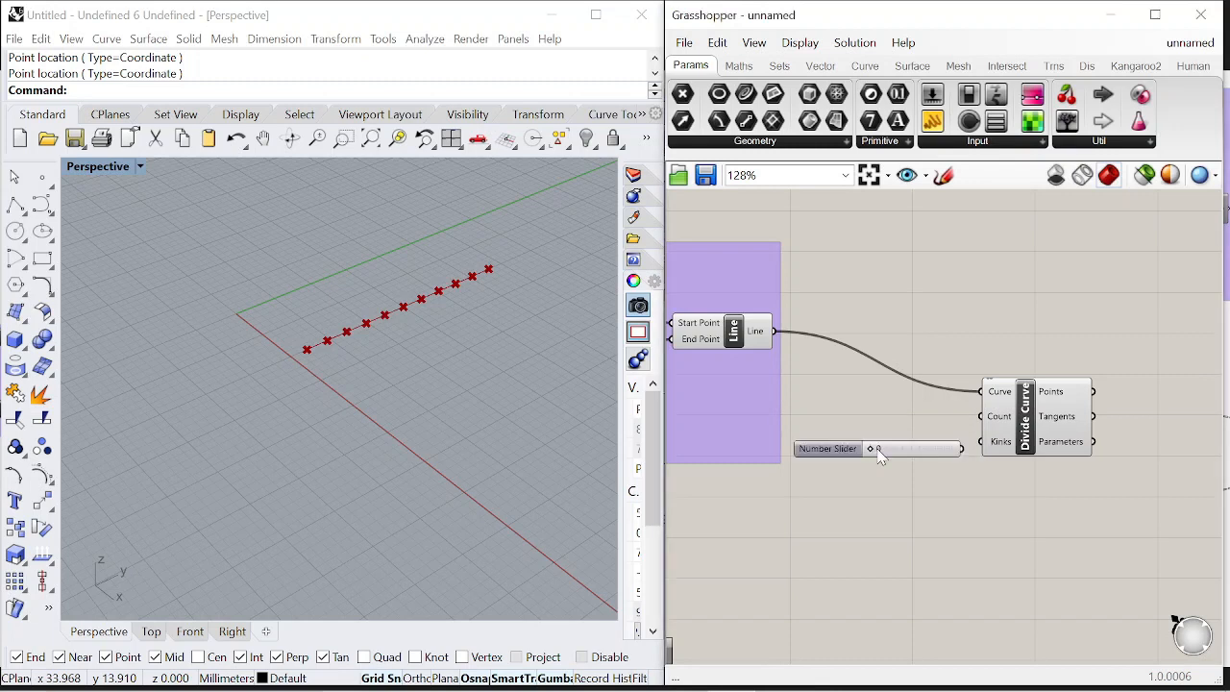
{"action": "scroll", "coordinate": [1003, 486], "scroll_direction": "up", "scroll_amount": 3}
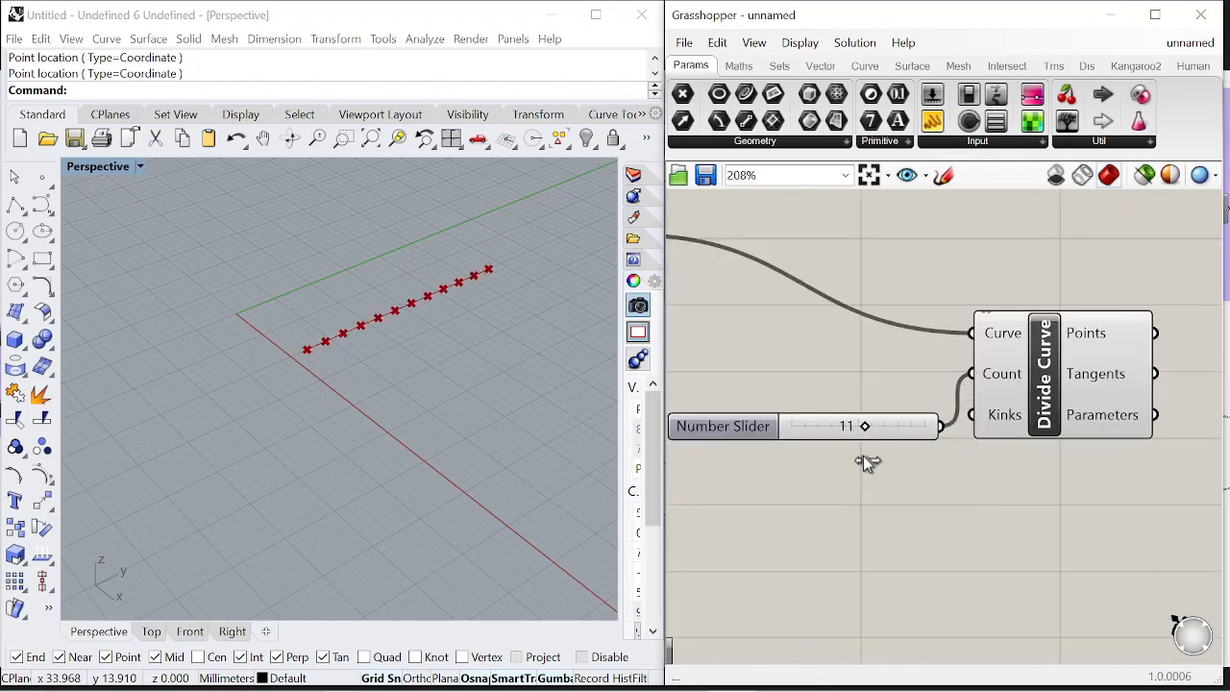
{"action": "scroll", "coordinate": [869, 453], "scroll_direction": "down", "scroll_amount": 6}
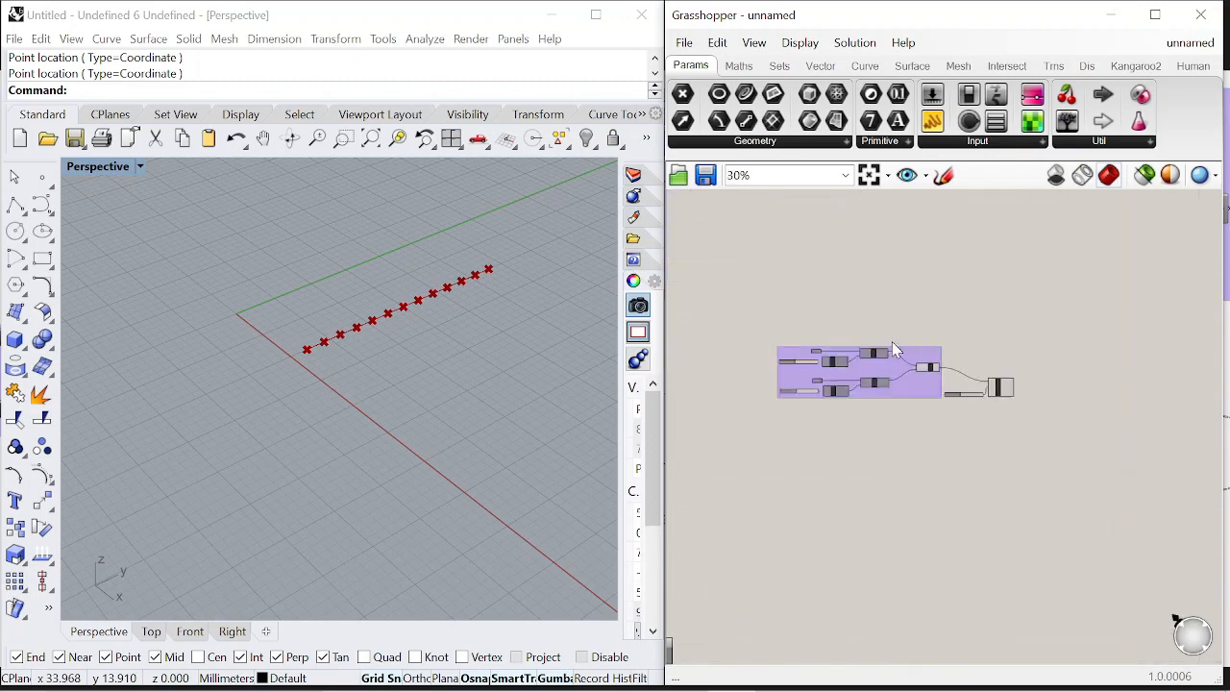
- Try a higher value on the lower Unit Y factor slider and return it to 8
{"action": "scroll", "coordinate": [891, 341], "scroll_direction": "up", "scroll_amount": 6}
{"action": "scroll", "coordinate": [764, 392], "scroll_direction": "up", "scroll_amount": 1}
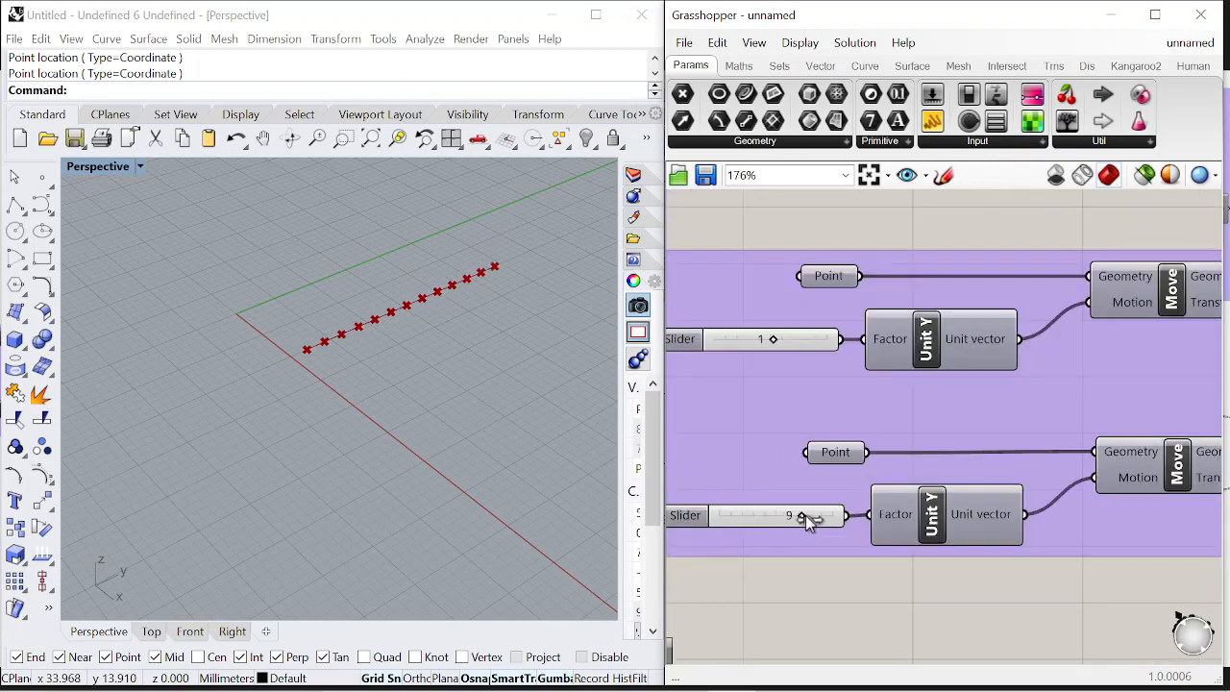
{"action": "left_click_drag", "start_coordinate": [818, 520], "coordinate": [802, 520]}
{"action": "scroll", "coordinate": [802, 519], "scroll_direction": "down", "scroll_amount": 4}
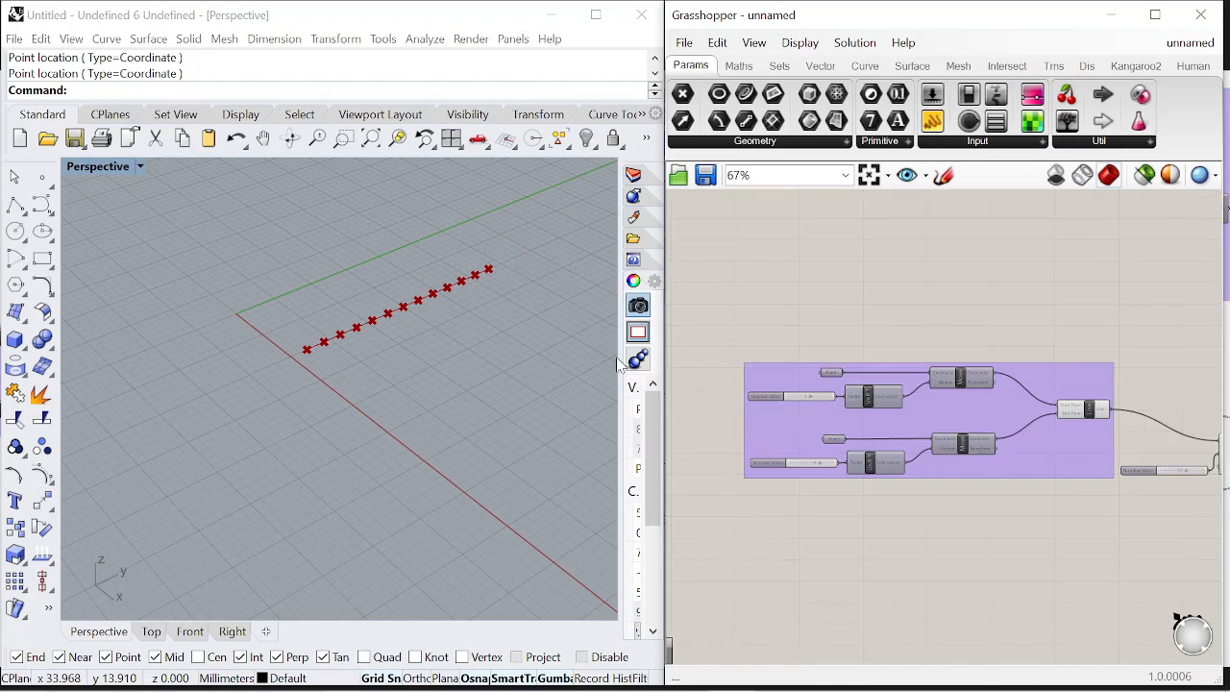
- Set the Divide Curve's Count slider to 15
{"action": "scroll", "coordinate": [446, 302], "scroll_direction": "up", "scroll_amount": 1}
{"action": "scroll", "coordinate": [951, 378], "scroll_direction": "down", "scroll_amount": 10}
{"action": "scroll", "coordinate": [1001, 392], "scroll_direction": "up", "scroll_amount": 18}
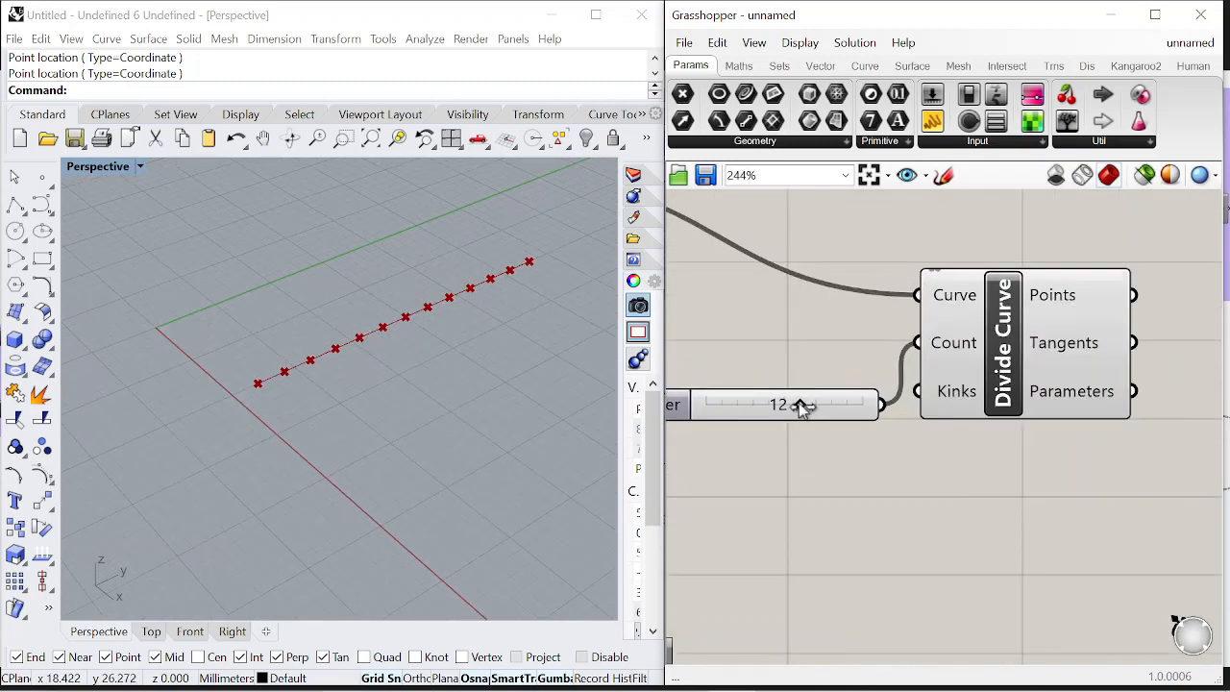
- Move the Divide Curve component and its count slider together, farther from the line group
{"action": "scroll", "coordinate": [836, 343], "scroll_direction": "down", "scroll_amount": 6}
{"action": "scroll", "coordinate": [925, 340], "scroll_direction": "up", "scroll_amount": 3}
{"action": "left_click_drag", "start_coordinate": [990, 474], "coordinate": [751, 290]}
{"action": "left_click_drag", "start_coordinate": [867, 358], "coordinate": [1009, 446]}
{"action": "left_click", "coordinate": [950, 284]}
{"action": "right_click_drag", "start_coordinate": [949, 284], "coordinate": [714, 222]}
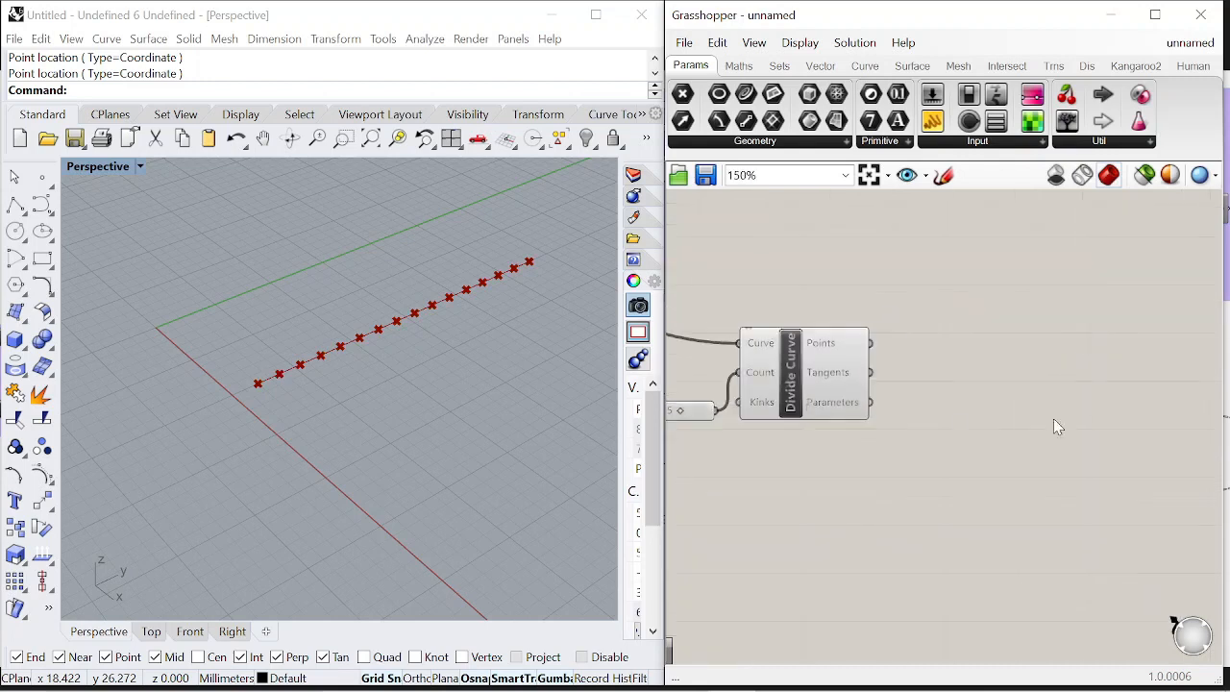
- Add a Move component, feed the Divide Curve's Points into its Geometry input, and place it well beyond Divide Curve
{"action": "double_click", "coordinate": [977, 425]}
{"action": "type", "text": "move"}
{"action": "key", "text": "Return"}
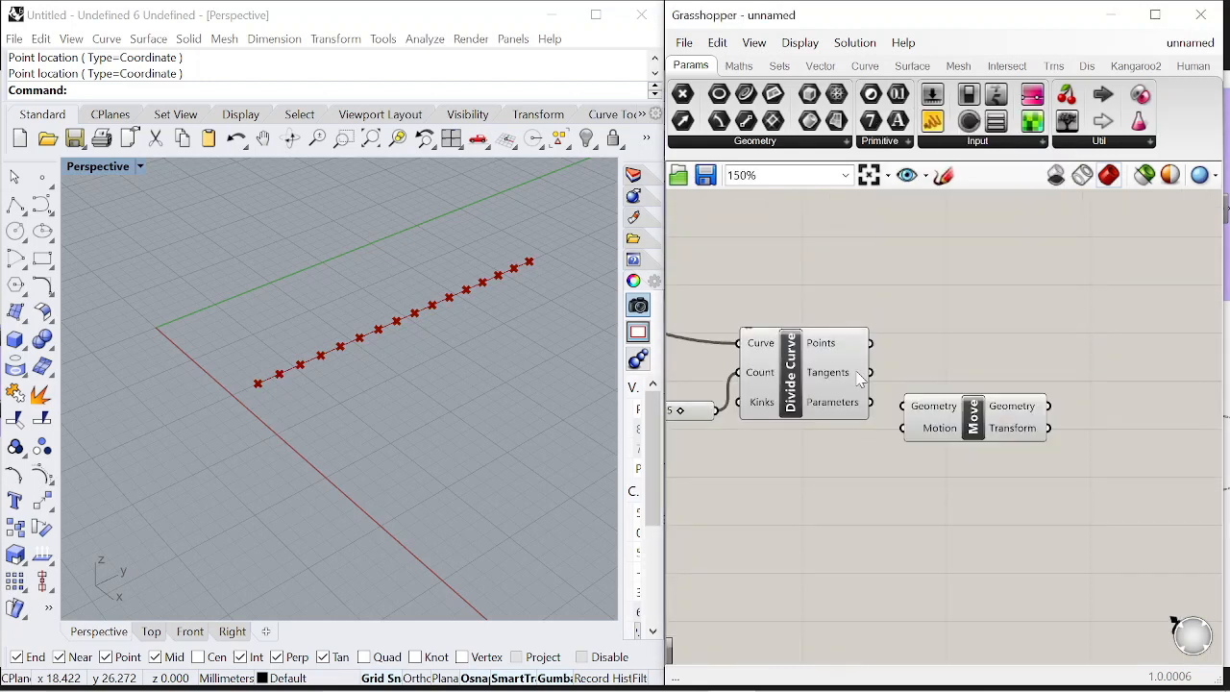
{"action": "scroll", "coordinate": [910, 413], "scroll_direction": "down", "scroll_amount": 3}
{"action": "left_click_drag", "start_coordinate": [817, 329], "coordinate": [1062, 330]}
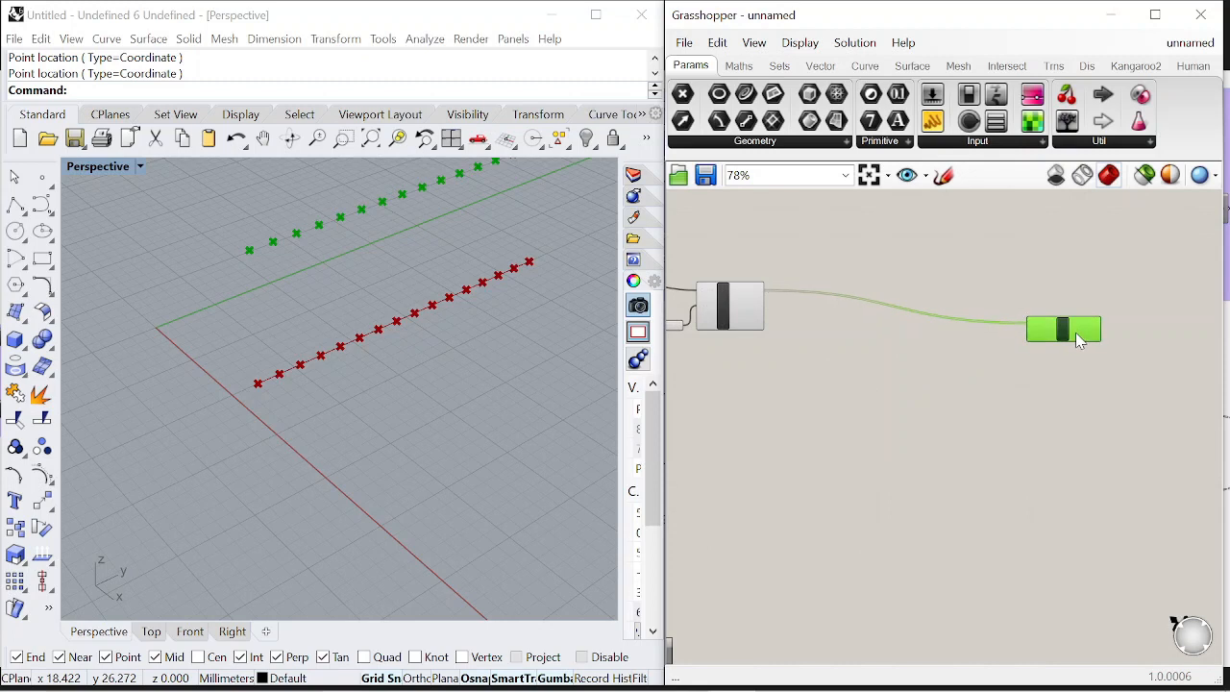
- Add a Unit Z component, connect its vector to the Move component's Motion input, and place it just before Move
{"action": "double_click", "coordinate": [865, 423]}
{"action": "type", "text": "z"}
{"action": "left_click", "coordinate": [851, 417]}
{"action": "scroll", "coordinate": [908, 437], "scroll_direction": "up", "scroll_amount": 4}
{"action": "left_click_drag", "start_coordinate": [852, 436], "coordinate": [1141, 230]}
{"action": "scroll", "coordinate": [1142, 231], "scroll_direction": "down", "scroll_amount": 2}
{"action": "right_click_drag", "start_coordinate": [859, 361], "coordinate": [994, 349]}
{"action": "left_click_drag", "start_coordinate": [996, 351], "coordinate": [1170, 269]}
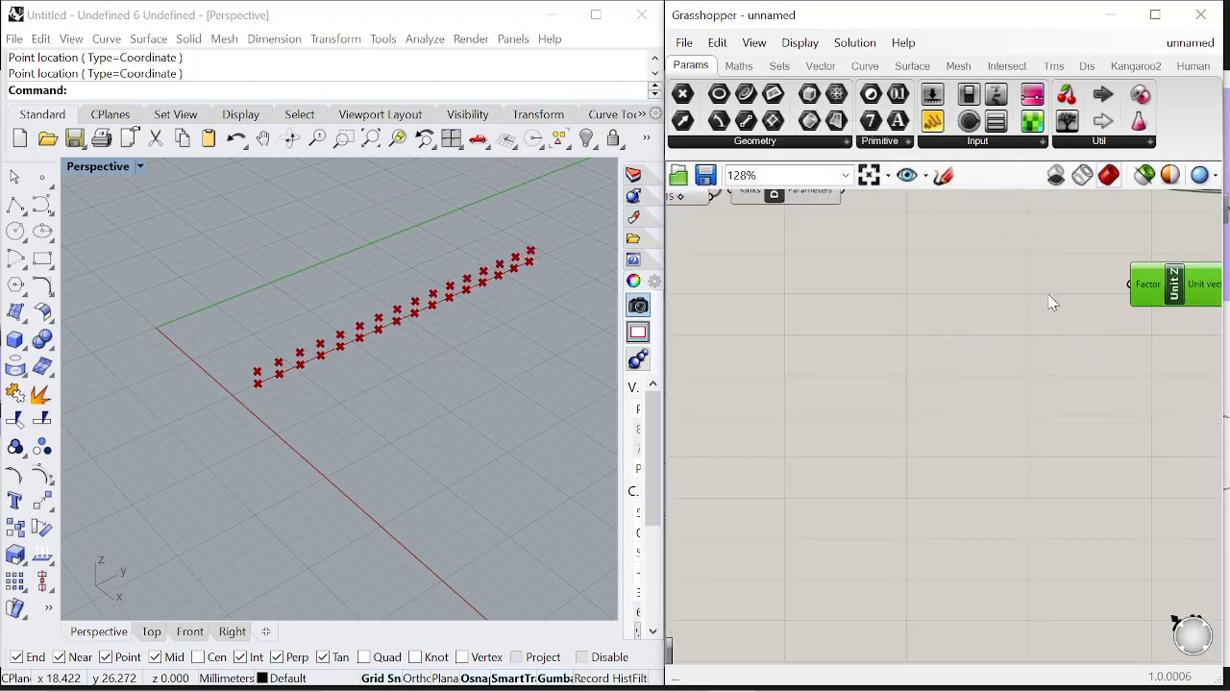
- Shift the Divide Curve component and its count slider upward to clear canvas space beneath them
{"action": "right_click_drag", "start_coordinate": [1049, 296], "coordinate": [807, 379]}
{"action": "left_click", "coordinate": [1084, 294]}
{"action": "left_click_drag", "start_coordinate": [987, 358], "coordinate": [980, 344]}
{"action": "scroll", "coordinate": [1101, 320], "scroll_direction": "down", "scroll_amount": 6}
{"action": "scroll", "coordinate": [939, 301], "scroll_direction": "up", "scroll_amount": 6}
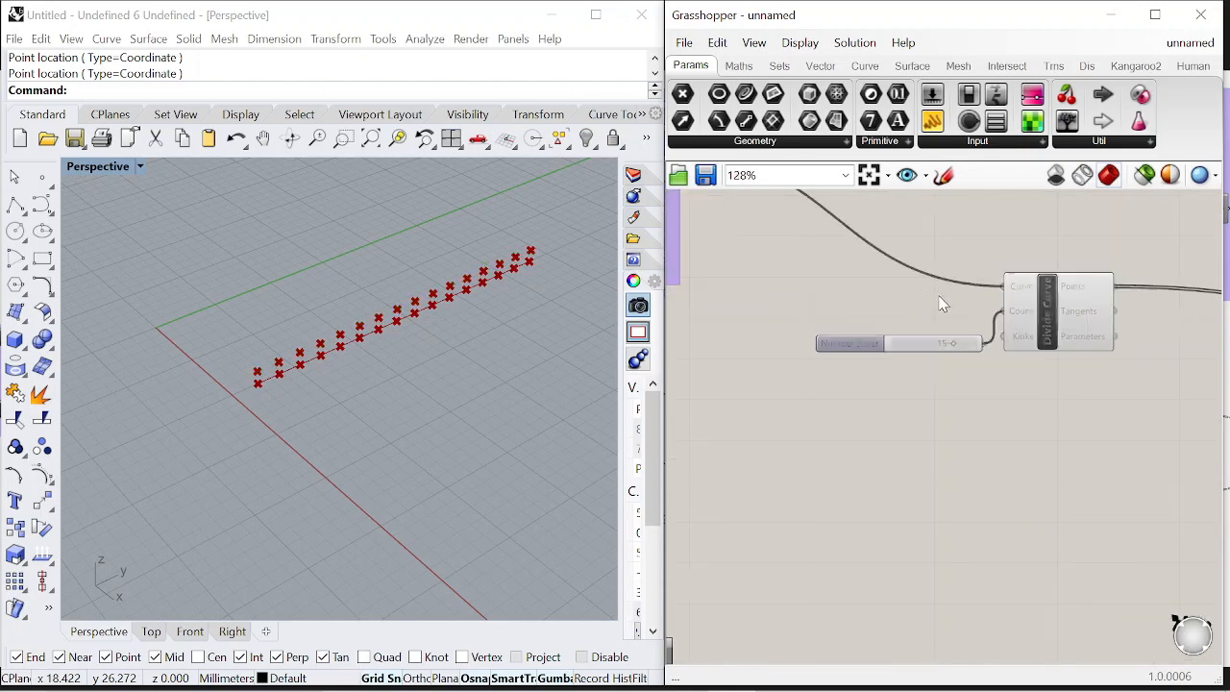
{"action": "left_click_drag", "start_coordinate": [1069, 308], "coordinate": [1048, 264]}
{"action": "left_click_drag", "start_coordinate": [870, 346], "coordinate": [816, 307]}
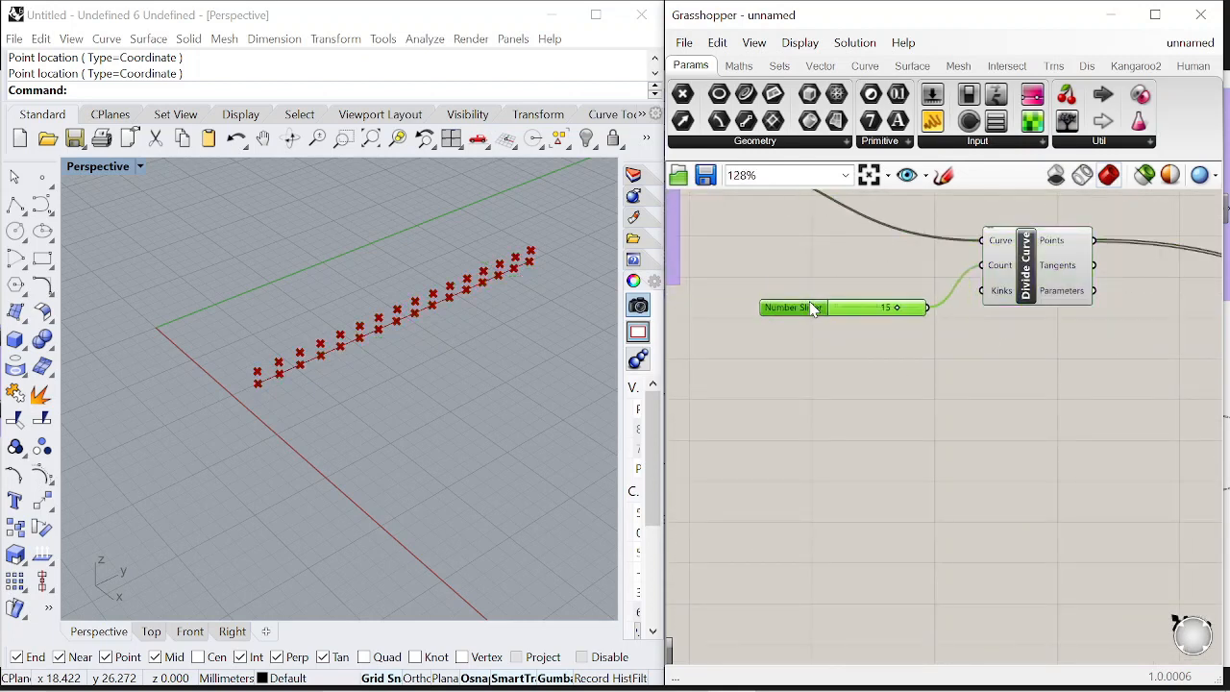
- Add a Range component and connect the Divide Curve's count slider to its Steps input
{"action": "double_click", "coordinate": [837, 395]}
{"action": "type", "text": "range"}
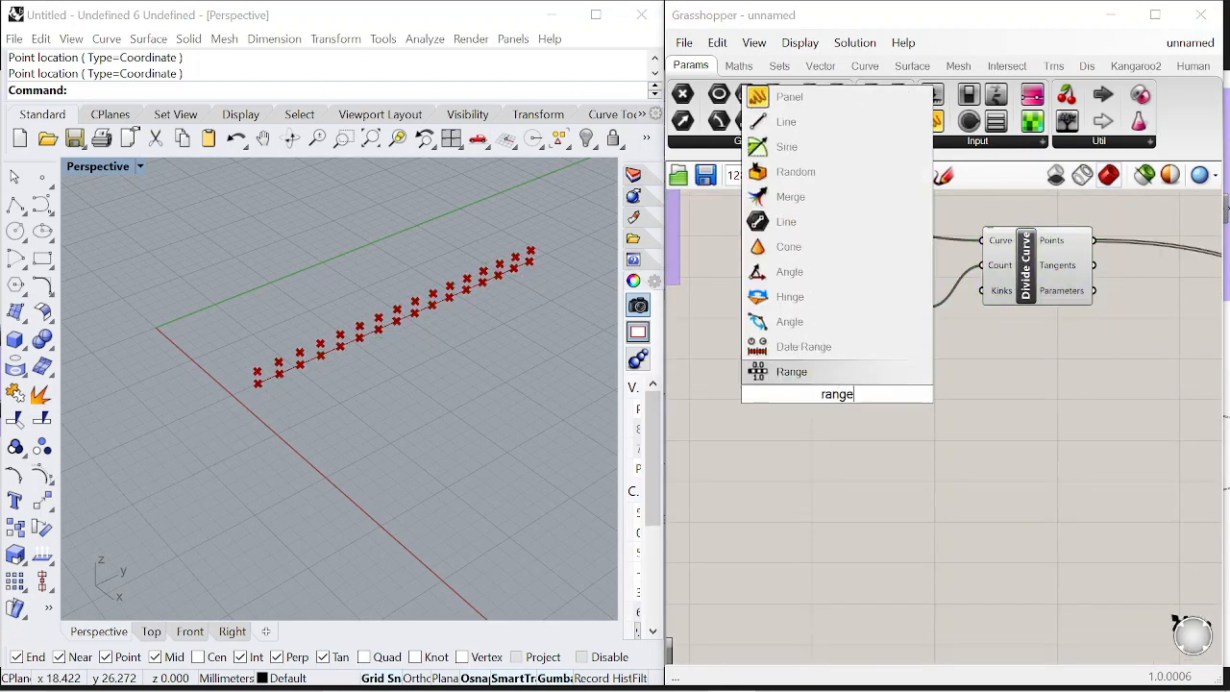
{"action": "left_click", "coordinate": [836, 376]}
{"action": "scroll", "coordinate": [852, 363], "scroll_direction": "up", "scroll_amount": 4}
{"action": "left_click_drag", "start_coordinate": [839, 406], "coordinate": [1043, 389]}
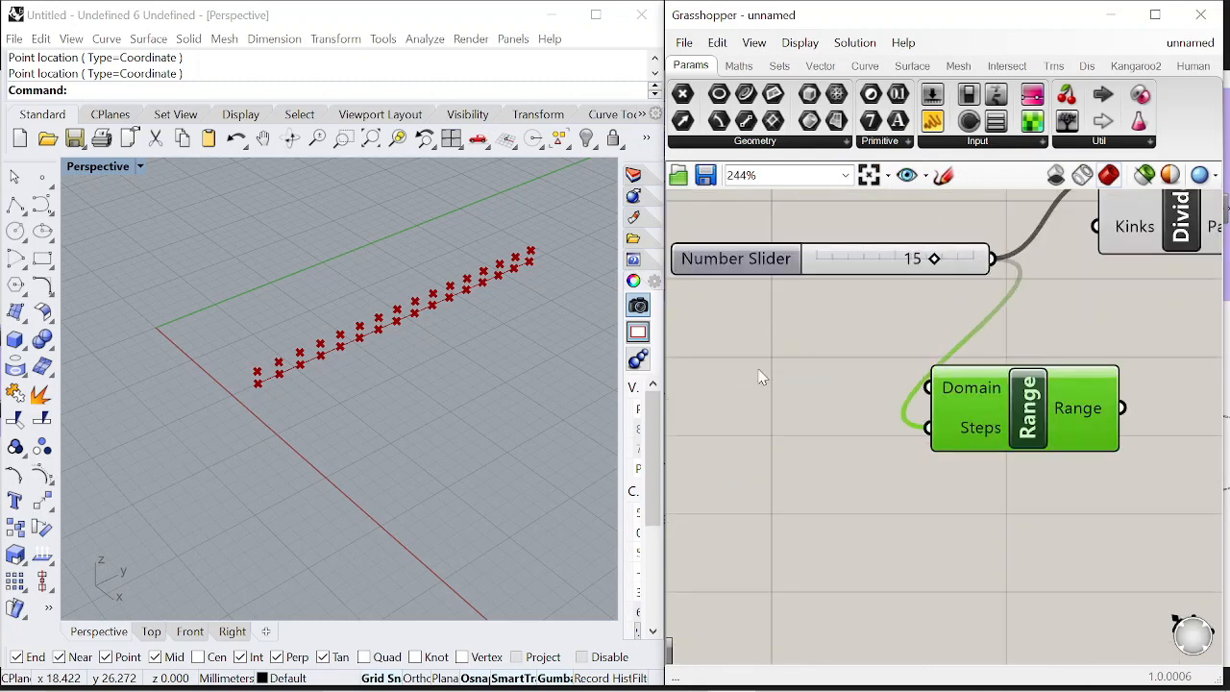
- Place the Range component directly beneath the Divide Curve component
{"action": "scroll", "coordinate": [758, 377], "scroll_direction": "down", "scroll_amount": 6}
{"action": "scroll", "coordinate": [894, 394], "scroll_direction": "up", "scroll_amount": 4}
{"action": "left_click_drag", "start_coordinate": [845, 396], "coordinate": [959, 360]}
{"action": "scroll", "coordinate": [961, 357], "scroll_direction": "down", "scroll_amount": 5}
{"action": "scroll", "coordinate": [980, 320], "scroll_direction": "up", "scroll_amount": 3}
{"action": "left_click", "coordinate": [916, 318]}
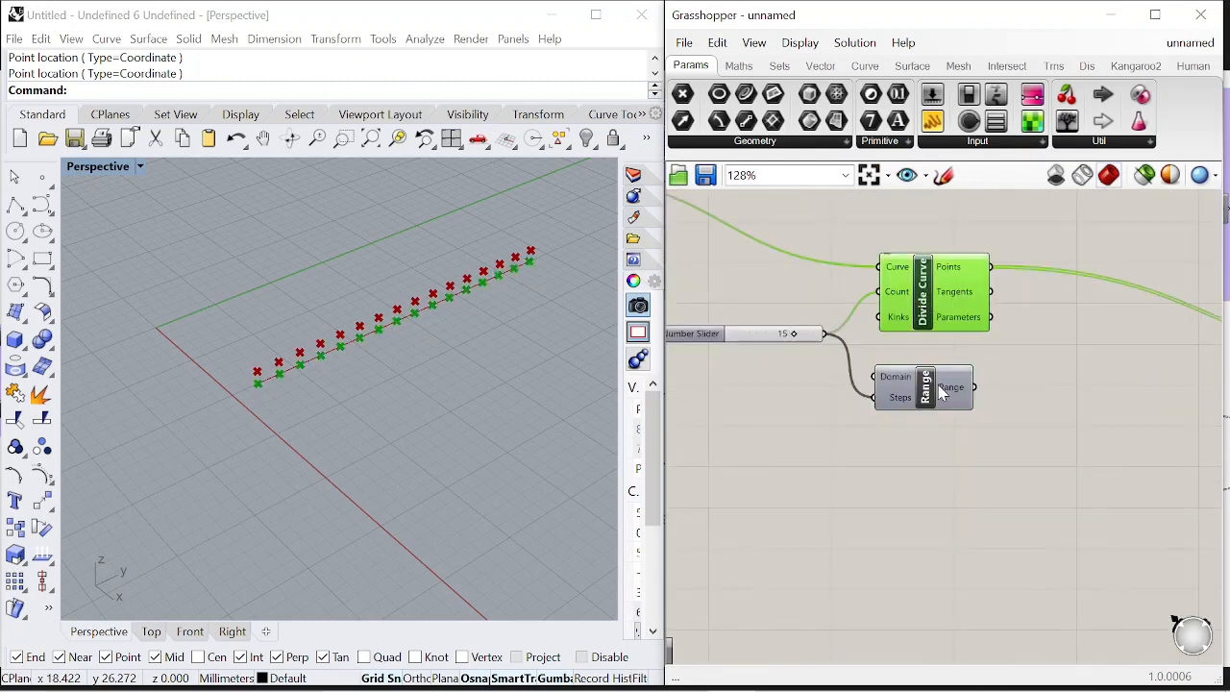
{"action": "left_click", "coordinate": [941, 393]}
- Add a Graph Mapper, connect the Range output to its input, and place it beside the Range component
{"action": "scroll", "coordinate": [947, 387], "scroll_direction": "down", "scroll_amount": 5}
{"action": "scroll", "coordinate": [967, 385], "scroll_direction": "up", "scroll_amount": 6}
{"action": "left_click", "coordinate": [948, 441]}
{"action": "double_click", "coordinate": [878, 478]}
{"action": "type", "text": "graph"}
{"action": "key", "text": "Return"}
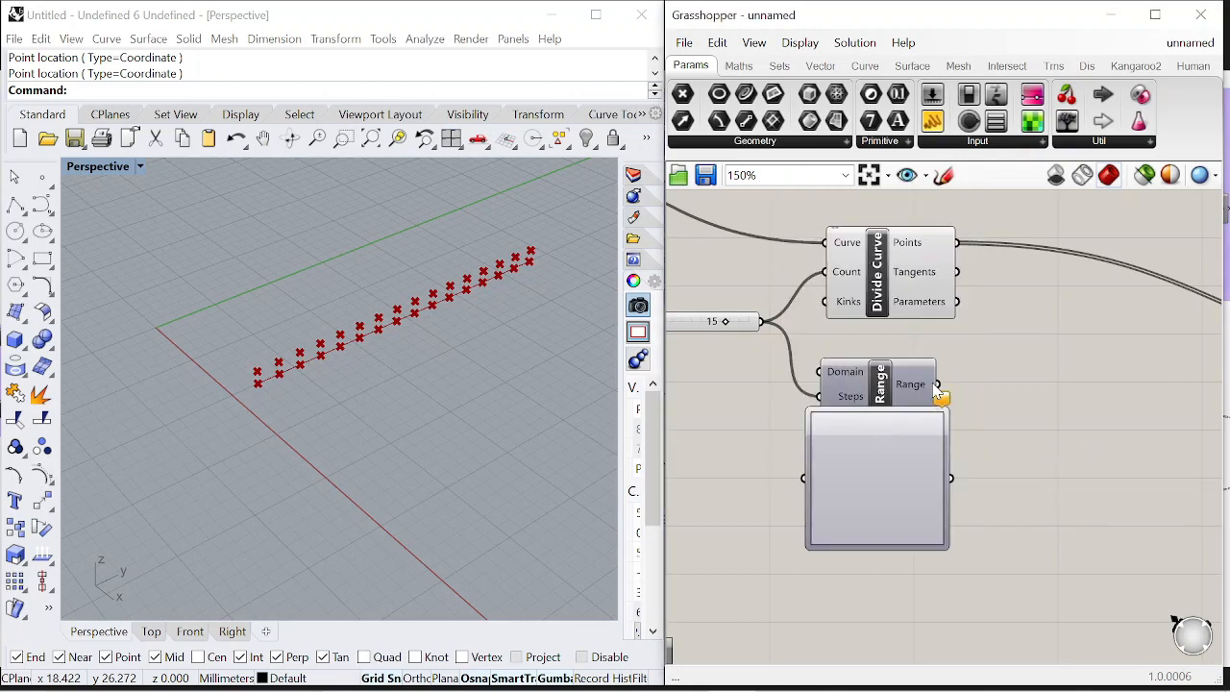
{"action": "left_click_drag", "start_coordinate": [766, 492], "coordinate": [797, 482]}
{"action": "scroll", "coordinate": [1006, 407], "scroll_direction": "up", "scroll_amount": 3}
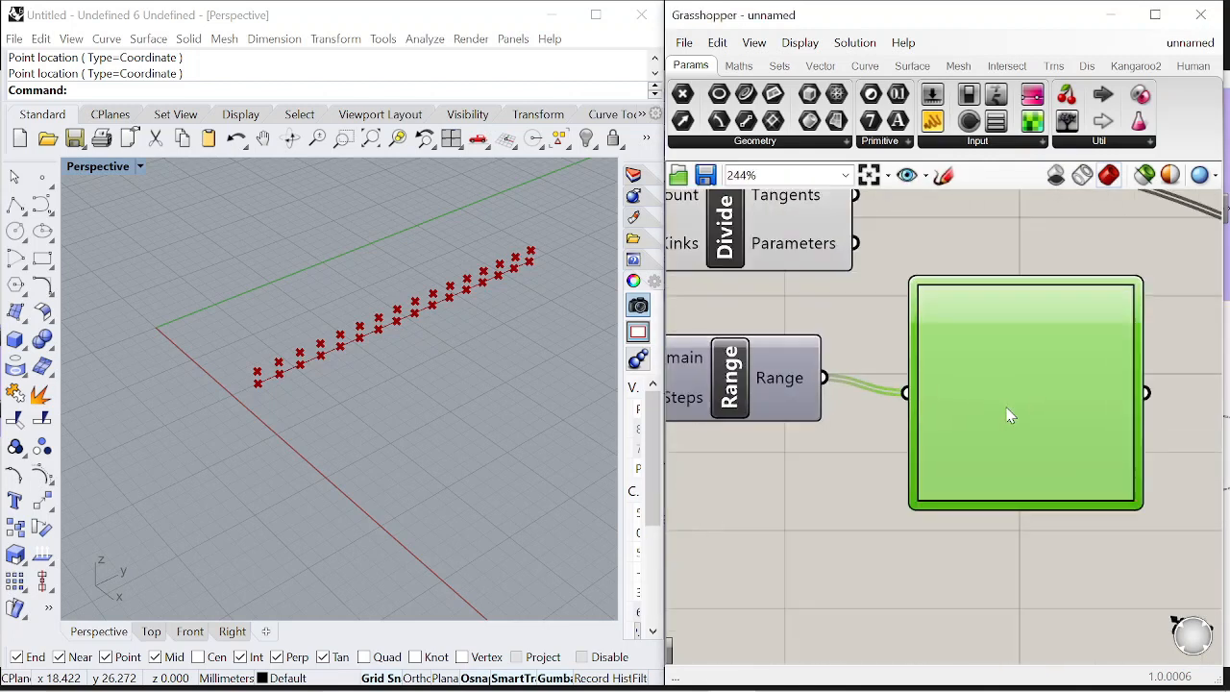
- Set the Graph Mapper's graph type to Sine and reshape it into repeated waves across the upper half of the graph
{"action": "right_click", "coordinate": [1006, 409]}
{"action": "mouse_move", "coordinate": [1134, 625]}
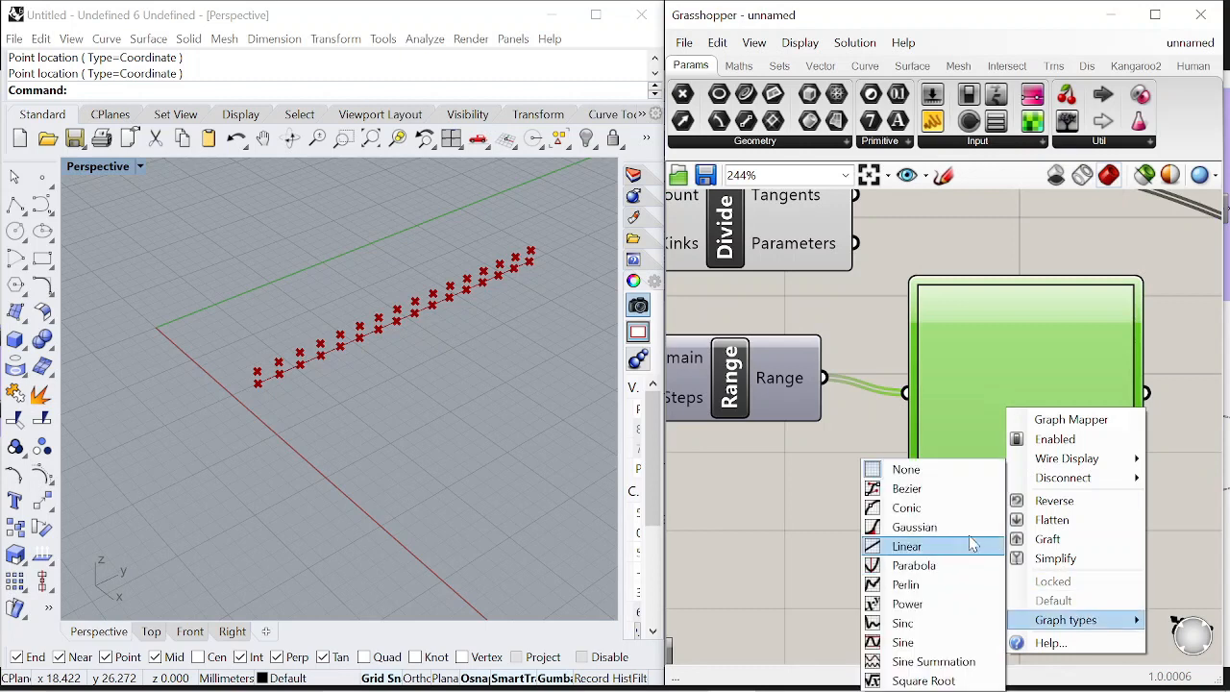
{"action": "left_click", "coordinate": [937, 642]}
{"action": "scroll", "coordinate": [858, 434], "scroll_direction": "down", "scroll_amount": 1}
{"action": "scroll", "coordinate": [1076, 301], "scroll_direction": "up", "scroll_amount": 1}
{"action": "left_click_drag", "start_coordinate": [1073, 275], "coordinate": [946, 272]}
{"action": "left_click_drag", "start_coordinate": [854, 491], "coordinate": [916, 402]}
{"action": "left_click_drag", "start_coordinate": [946, 275], "coordinate": [968, 302]}
{"action": "left_click_drag", "start_coordinate": [922, 401], "coordinate": [919, 383]}
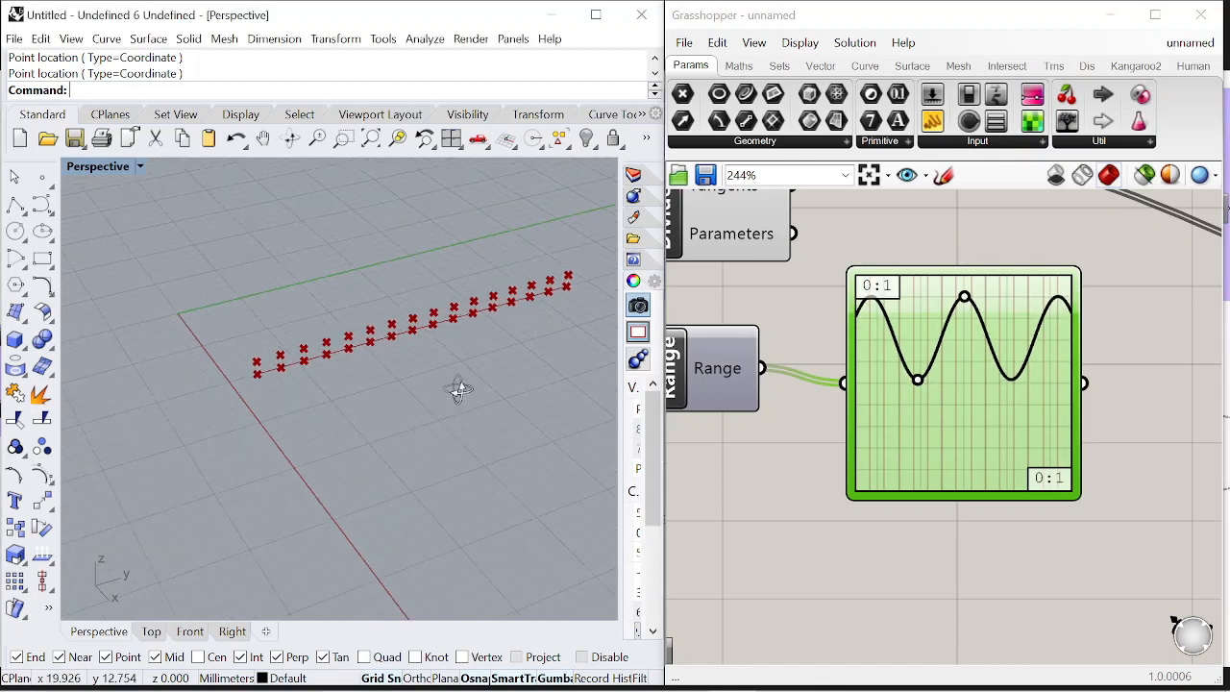
- Move the Unit Z and Move components together, farther from the Graph Mapper
{"action": "scroll", "coordinate": [961, 385], "scroll_direction": "down", "scroll_amount": 5}
{"action": "right_click_drag", "start_coordinate": [1152, 413], "coordinate": [1042, 424]}
{"action": "scroll", "coordinate": [1009, 360], "scroll_direction": "up", "scroll_amount": 2}
{"action": "left_click_drag", "start_coordinate": [1030, 401], "coordinate": [876, 289]}
{"action": "left_click_drag", "start_coordinate": [974, 281], "coordinate": [1114, 257]}
{"action": "left_click", "coordinate": [886, 305]}
{"action": "scroll", "coordinate": [886, 302], "scroll_direction": "down", "scroll_amount": 5}
{"action": "scroll", "coordinate": [802, 274], "scroll_direction": "up", "scroll_amount": 3}
{"action": "scroll", "coordinate": [805, 280], "scroll_direction": "up", "scroll_amount": 4}
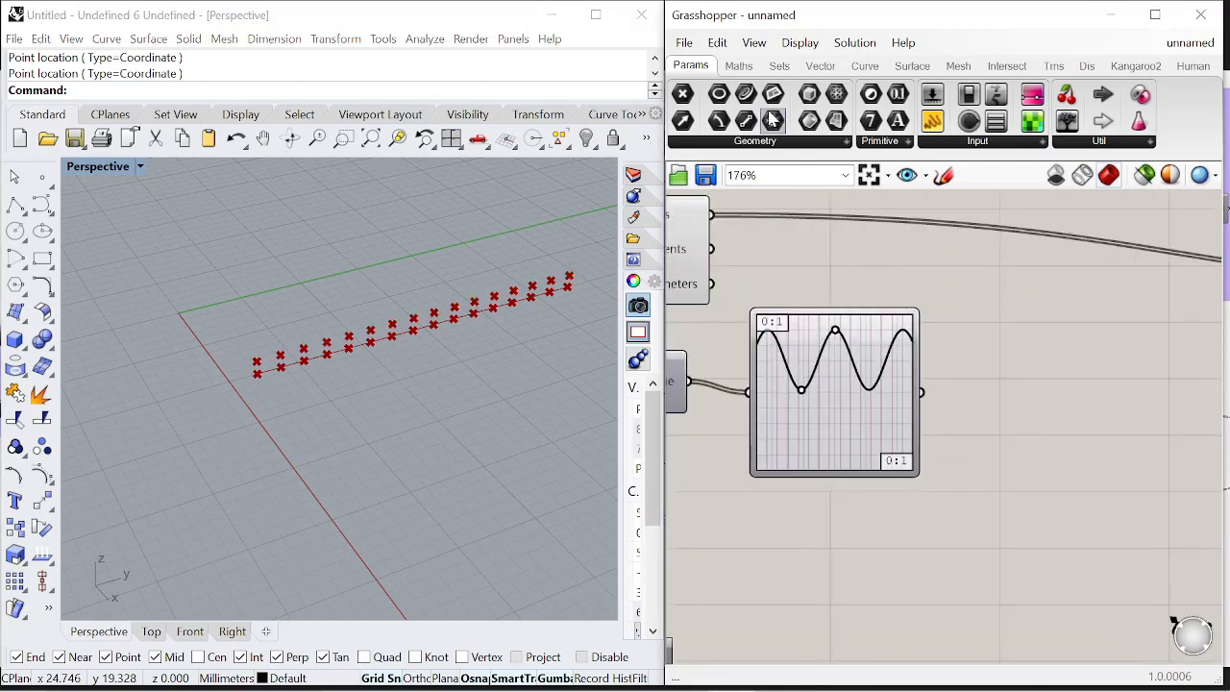
- Add a Multiplication component and connect the sine Graph Mapper's output to its A input
{"action": "left_click", "coordinate": [740, 68]}
{"action": "left_click", "coordinate": [815, 96]}
{"action": "right_click_drag", "start_coordinate": [1082, 456], "coordinate": [932, 329]}
{"action": "scroll", "coordinate": [931, 328], "scroll_direction": "down", "scroll_amount": 1}
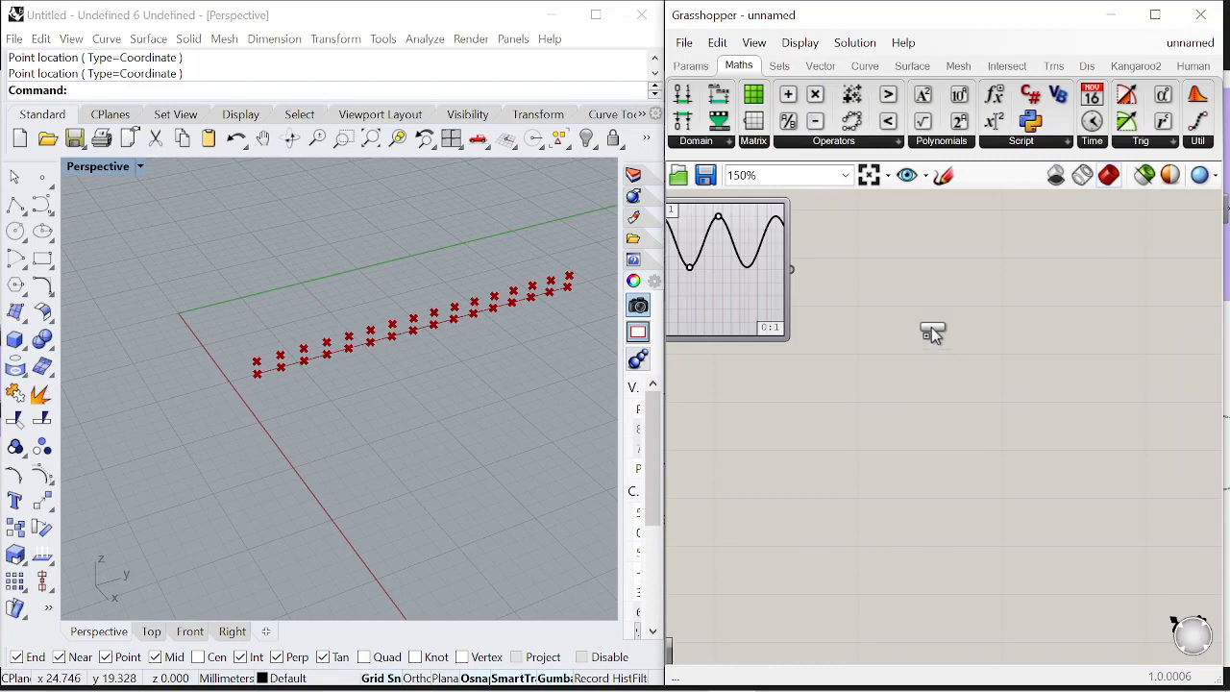
{"action": "left_click", "coordinate": [929, 325]}
{"action": "left_click_drag", "start_coordinate": [879, 289], "coordinate": [885, 299]}
- Add a 0 to 20 slider on the Multiplication's B input, connect the Result to Unit Z's Factor, and set the slider to 19
{"action": "double_click", "coordinate": [826, 393]}
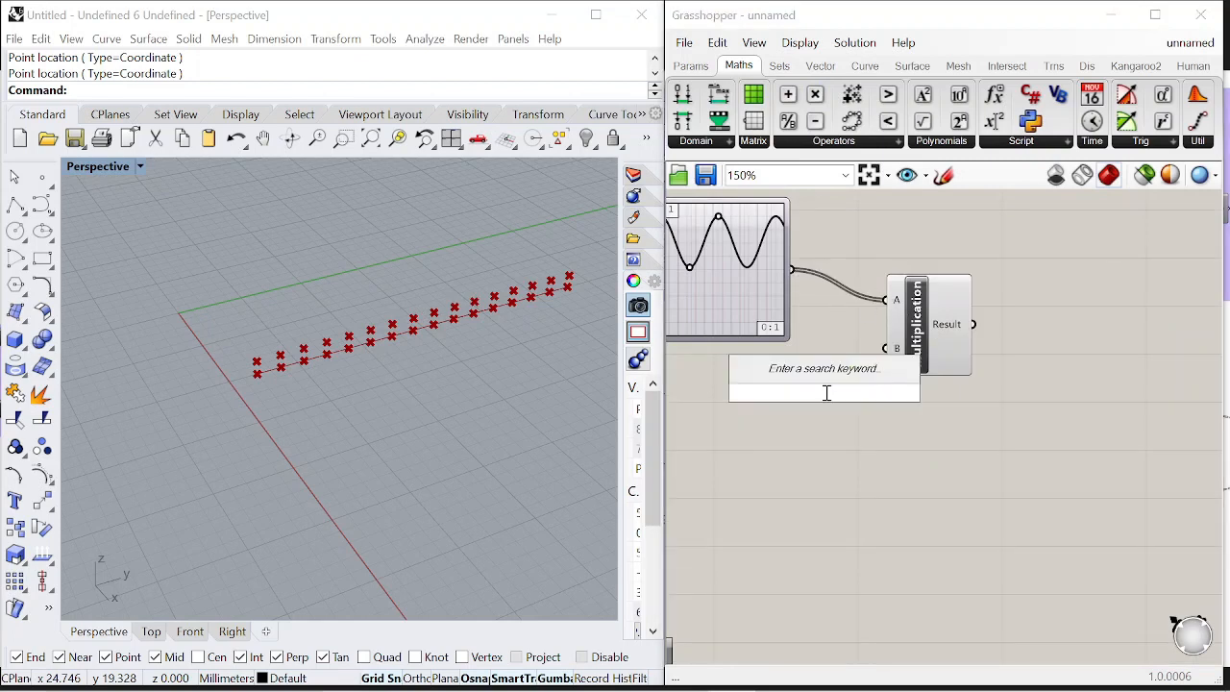
{"action": "type", "text": "0<20"}
{"action": "key", "text": "Return"}
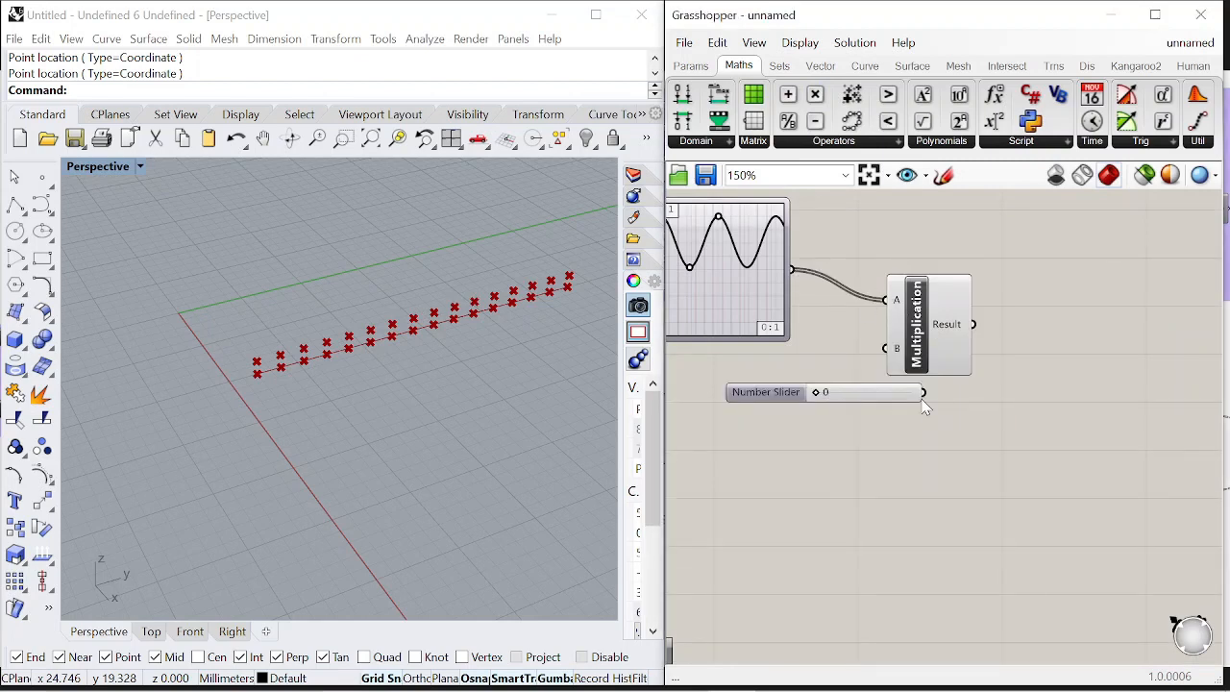
{"action": "scroll", "coordinate": [855, 350], "scroll_direction": "down", "scroll_amount": 2}
{"action": "left_click_drag", "start_coordinate": [895, 348], "coordinate": [948, 335]}
{"action": "scroll", "coordinate": [961, 346], "scroll_direction": "up", "scroll_amount": 1}
{"action": "left_click_drag", "start_coordinate": [797, 394], "coordinate": [828, 393]}
- Place the multiplier slider beneath the sine Graph Mapper
{"action": "right_click_drag", "start_coordinate": [709, 400], "coordinate": [851, 361]}
{"action": "left_click_drag", "start_coordinate": [850, 374], "coordinate": [712, 397]}
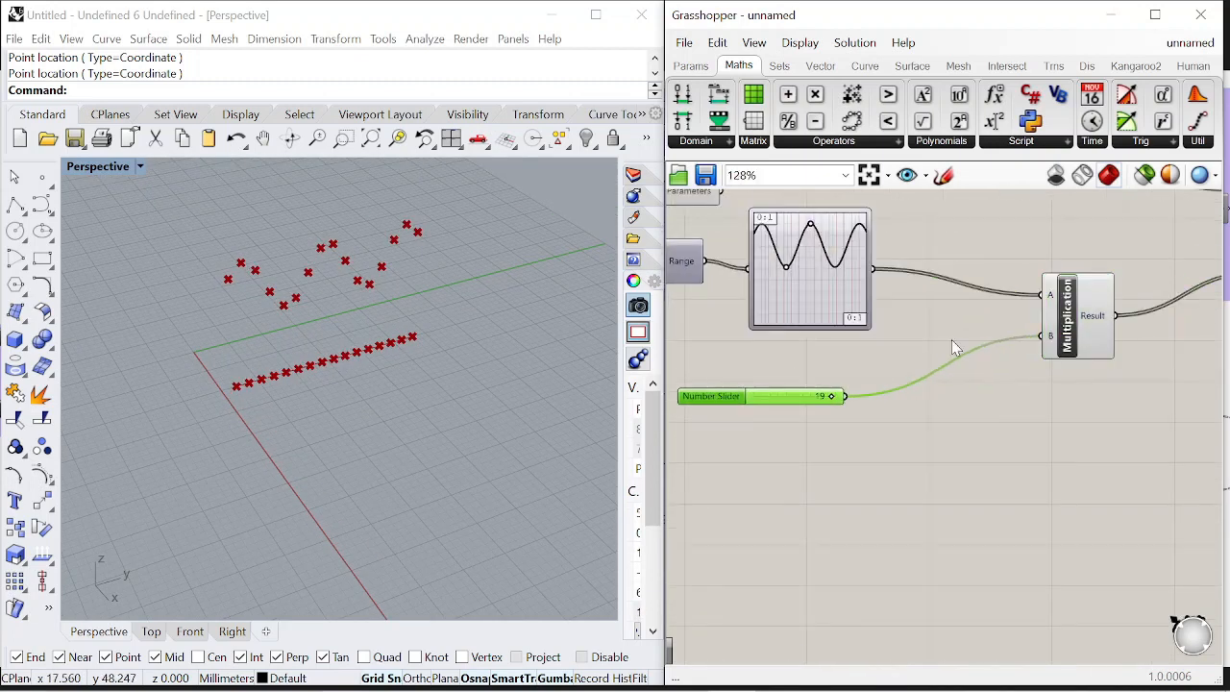
{"action": "scroll", "coordinate": [936, 348], "scroll_direction": "down", "scroll_amount": 1}
{"action": "right_click_drag", "start_coordinate": [801, 346], "coordinate": [910, 334]}
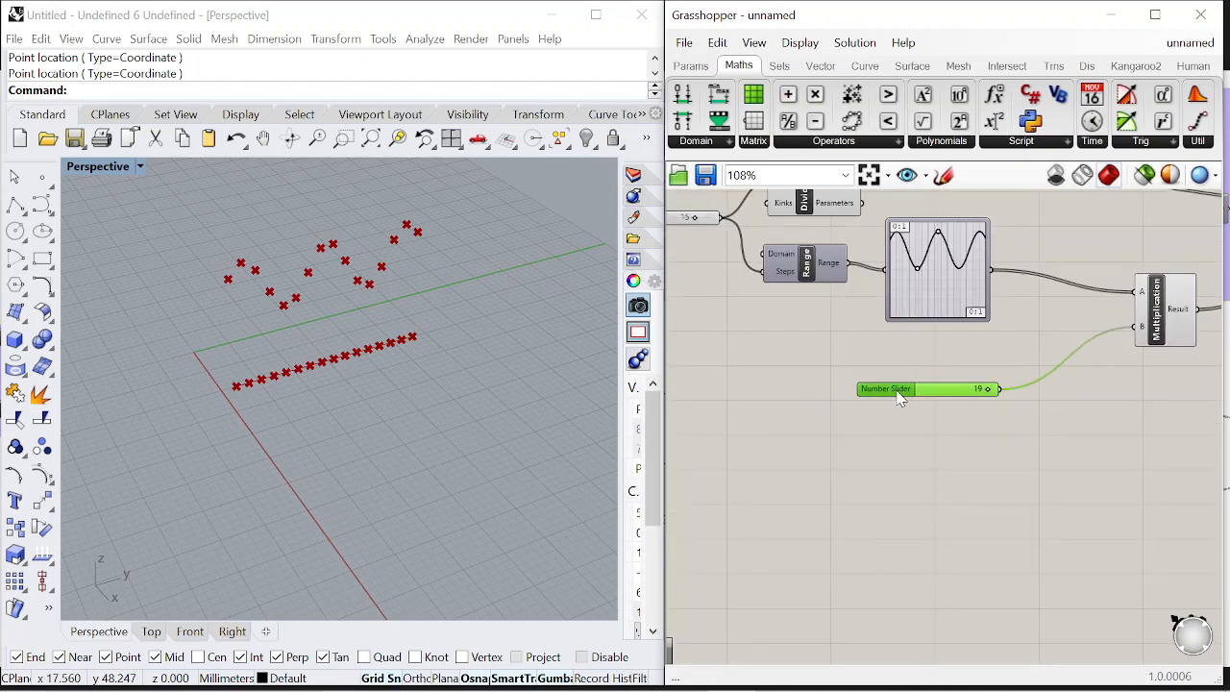
{"action": "left_click_drag", "start_coordinate": [899, 396], "coordinate": [926, 391]}
{"action": "left_click", "coordinate": [976, 442]}
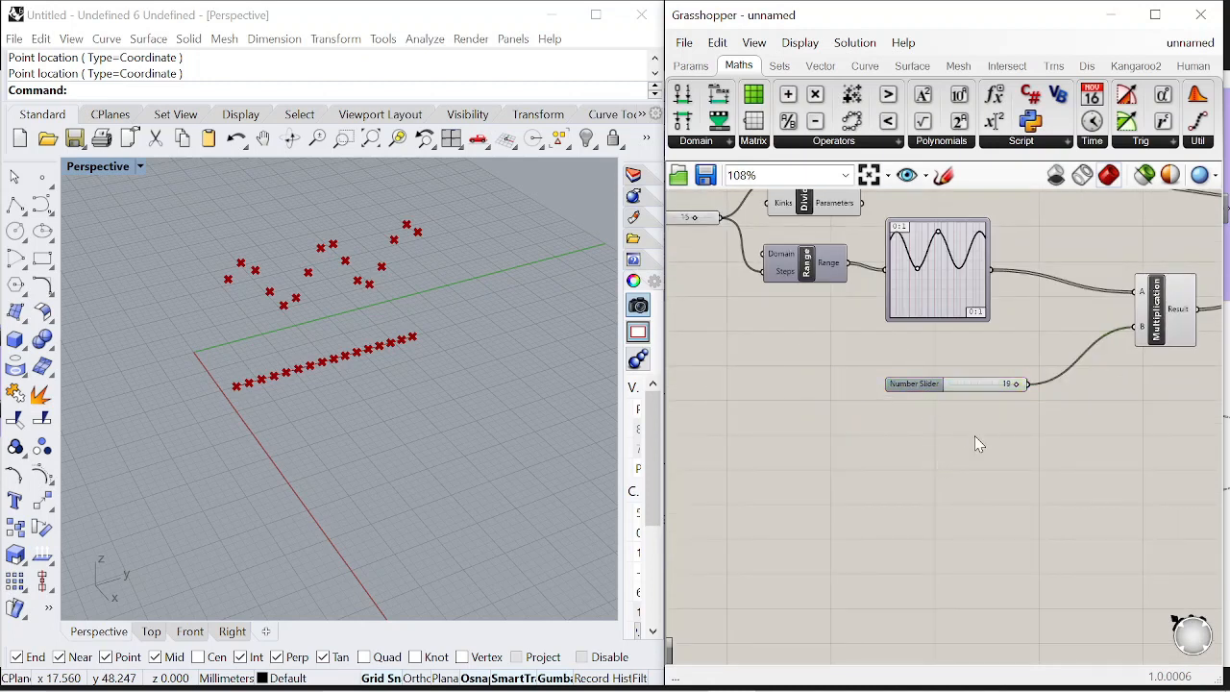
- Add a second Graph Mapper below the multiplier slider
{"action": "scroll", "coordinate": [1044, 315], "scroll_direction": "up", "scroll_amount": 2}
{"action": "double_click", "coordinate": [928, 519]}
{"action": "type", "text": "grap"}
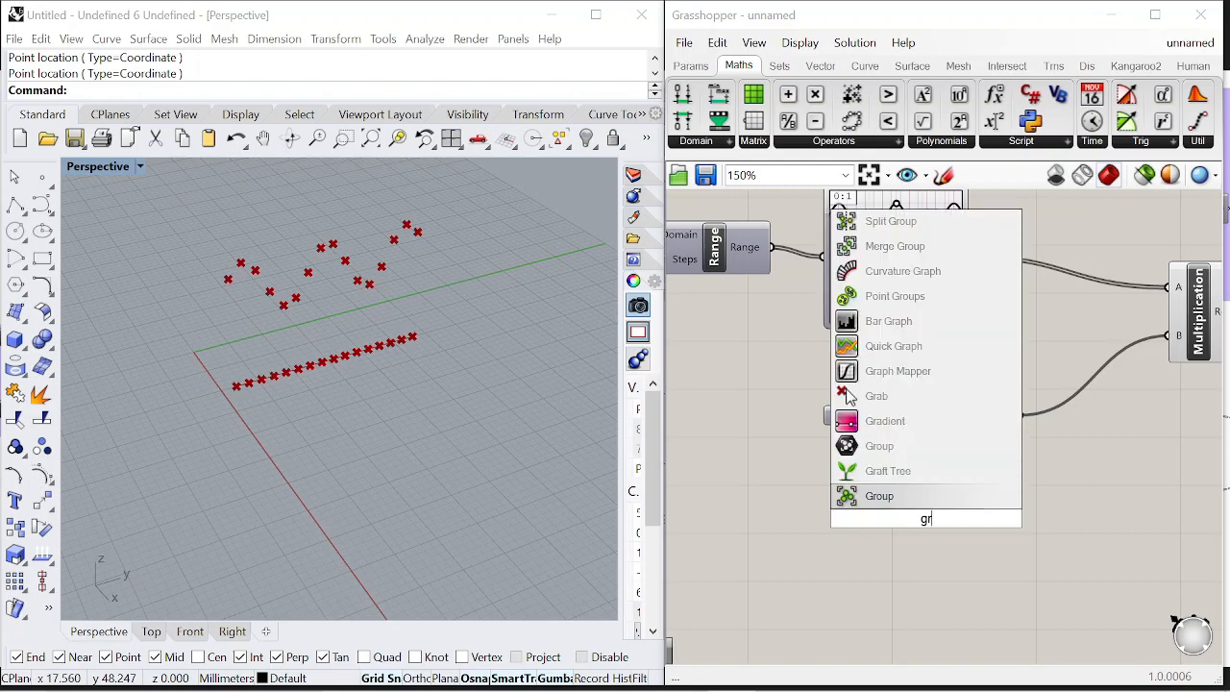
{"action": "left_click", "coordinate": [919, 492]}
{"action": "left_click_drag", "start_coordinate": [865, 463], "coordinate": [933, 465]}
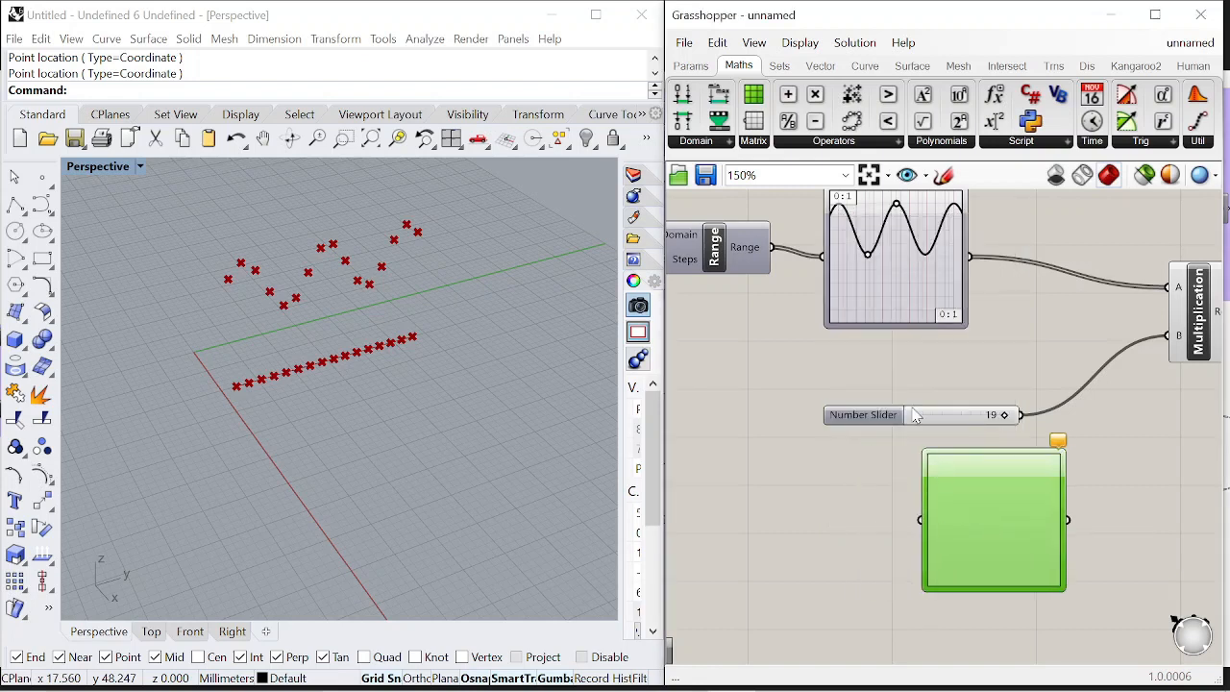
- Connect the Range output to the second Graph Mapper and position it below the sine Graph Mapper
{"action": "right_click_drag", "start_coordinate": [772, 278], "coordinate": [811, 315]}
{"action": "left_click_drag", "start_coordinate": [811, 286], "coordinate": [960, 558]}
{"action": "left_click_drag", "start_coordinate": [1034, 539], "coordinate": [912, 532]}
{"action": "scroll", "coordinate": [882, 423], "scroll_direction": "down", "scroll_amount": 4}
{"action": "scroll", "coordinate": [965, 416], "scroll_direction": "up", "scroll_amount": 4}
{"action": "left_click_drag", "start_coordinate": [851, 459], "coordinate": [882, 432]}
{"action": "left_click_drag", "start_coordinate": [853, 540], "coordinate": [884, 492]}
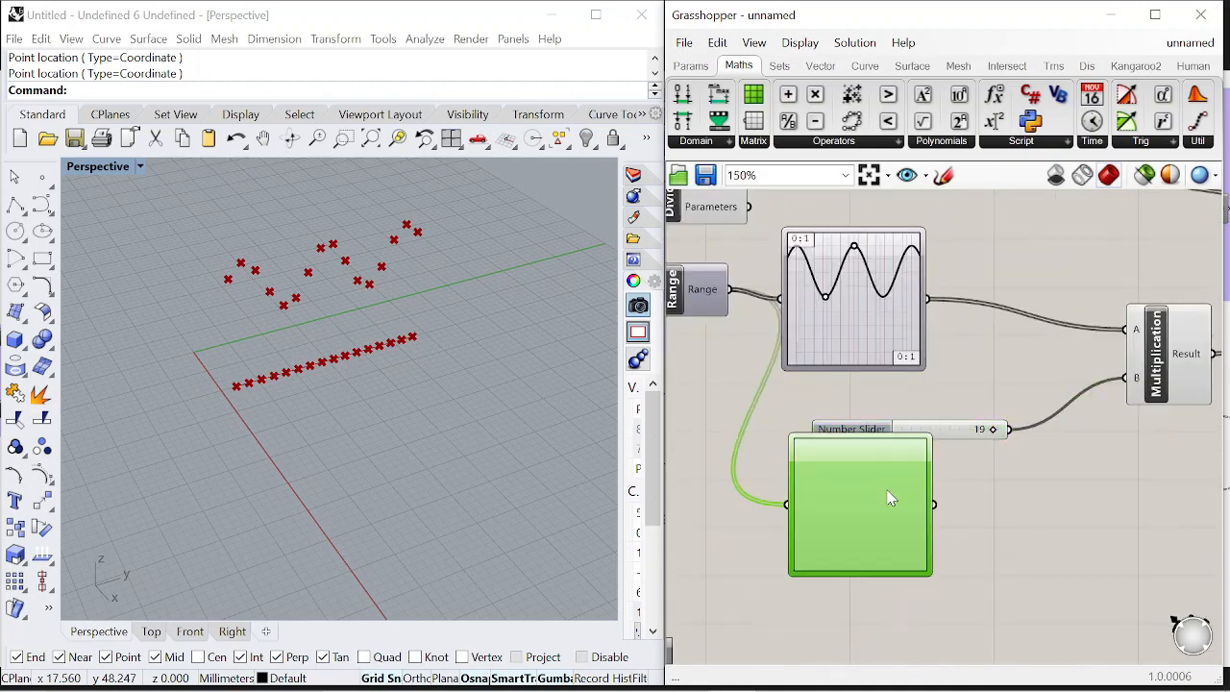
- Set the second Graph Mapper's graph type to Bezier
{"action": "right_click", "coordinate": [882, 492]}
{"action": "mouse_move", "coordinate": [981, 661]}
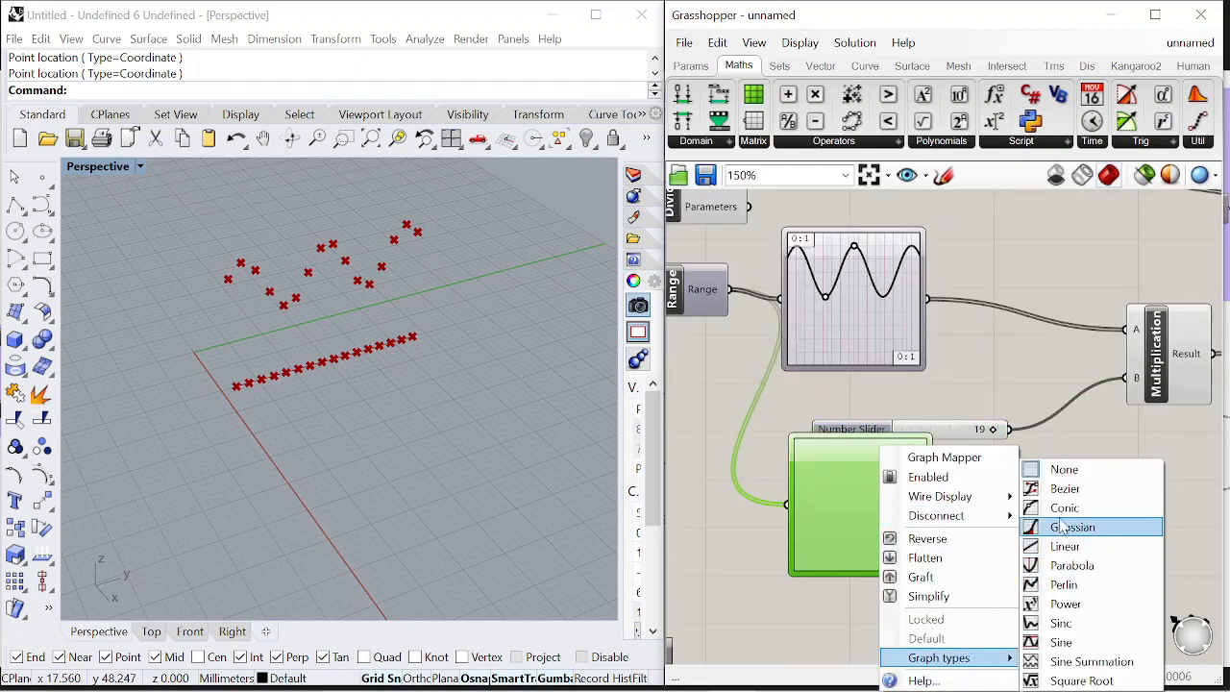
{"action": "left_click", "coordinate": [1066, 490]}
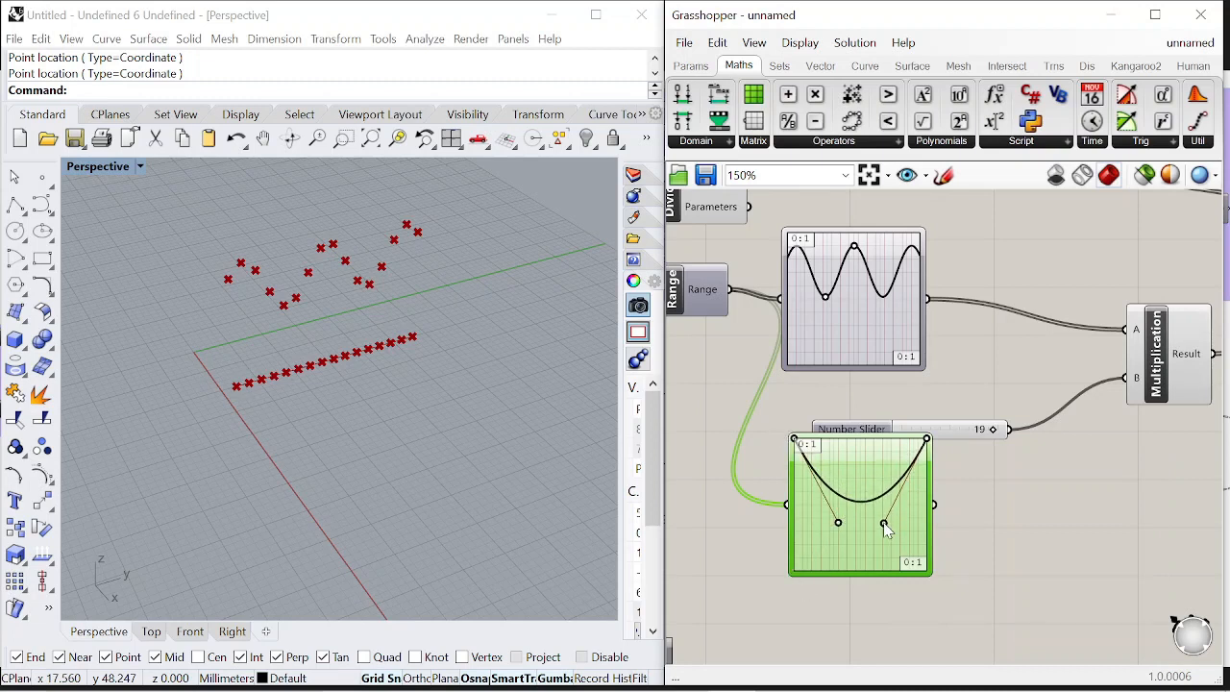
- Stack the two Graph Mappers with the multiplier slider beneath them, and move the Multiplication component closer to Unit Z
{"action": "left_click_drag", "start_coordinate": [860, 432], "coordinate": [855, 628]}
{"action": "left_click_drag", "start_coordinate": [855, 543], "coordinate": [850, 496]}
{"action": "left_click_drag", "start_coordinate": [857, 292], "coordinate": [873, 282]}
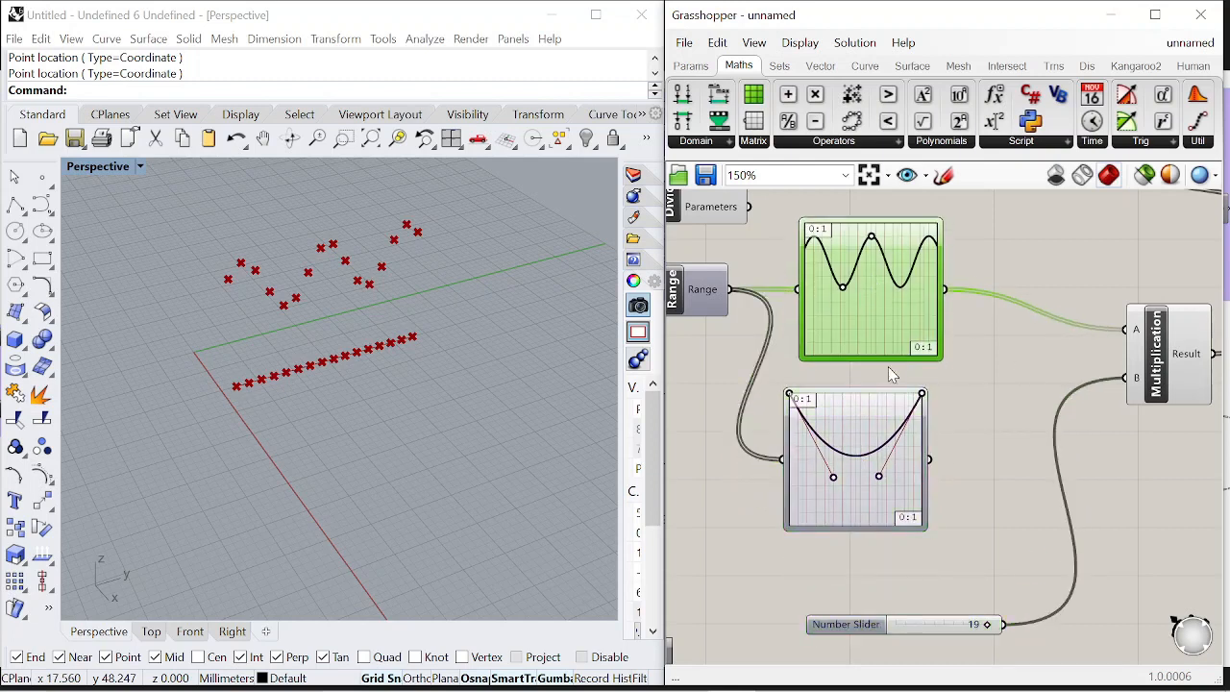
{"action": "scroll", "coordinate": [873, 280], "scroll_direction": "down", "scroll_amount": 1}
{"action": "left_click", "coordinate": [878, 445]}
{"action": "scroll", "coordinate": [878, 445], "scroll_direction": "down", "scroll_amount": 3}
{"action": "scroll", "coordinate": [986, 441], "scroll_direction": "up", "scroll_amount": 2}
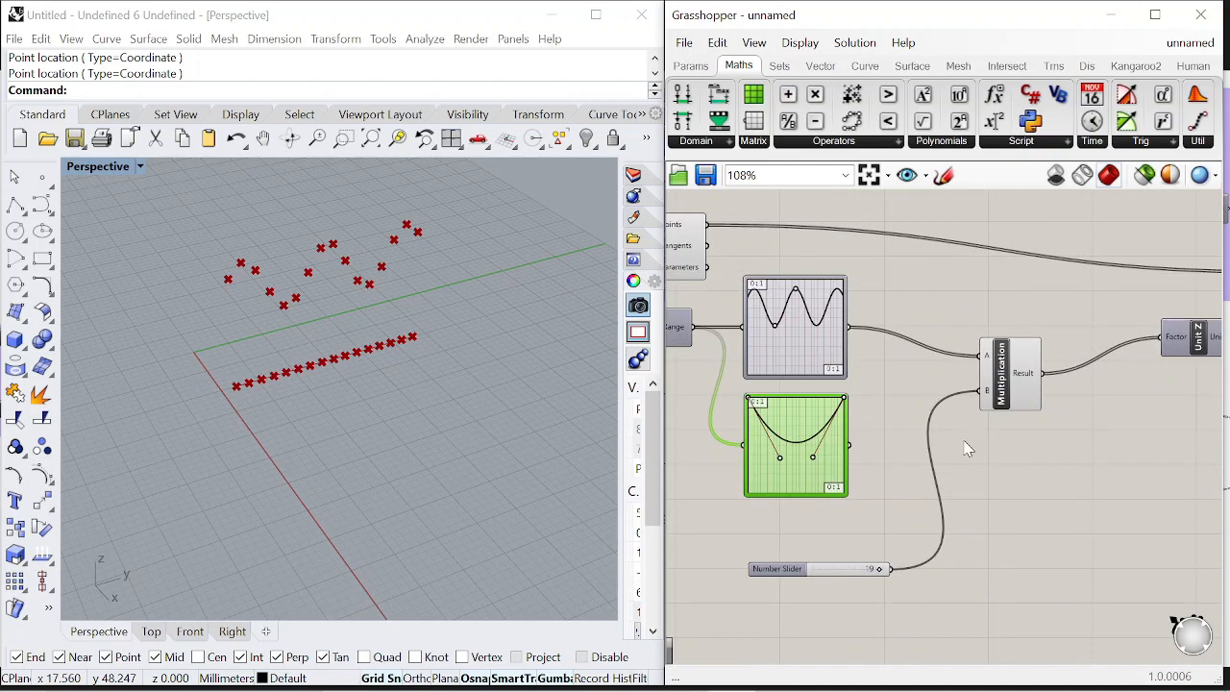
{"action": "left_click_drag", "start_coordinate": [1023, 383], "coordinate": [1098, 353]}
{"action": "left_click_drag", "start_coordinate": [790, 577], "coordinate": [776, 556]}
{"action": "left_click_drag", "start_coordinate": [1077, 358], "coordinate": [1037, 365]}
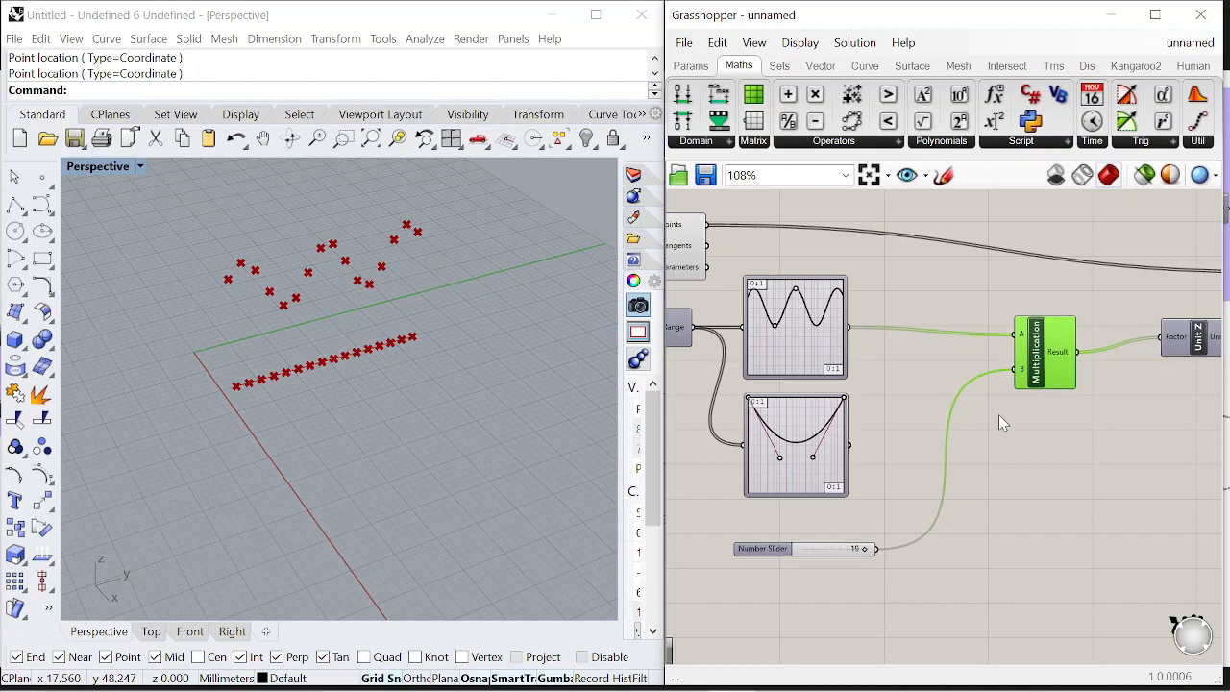
- Add a second Multiplication of the Bezier Graph Mapper's output and the slider, and connect its Result to the first Multiplication's B input
{"action": "scroll", "coordinate": [908, 433], "scroll_direction": "down", "scroll_amount": 3}
{"action": "scroll", "coordinate": [959, 409], "scroll_direction": "up", "scroll_amount": 3}
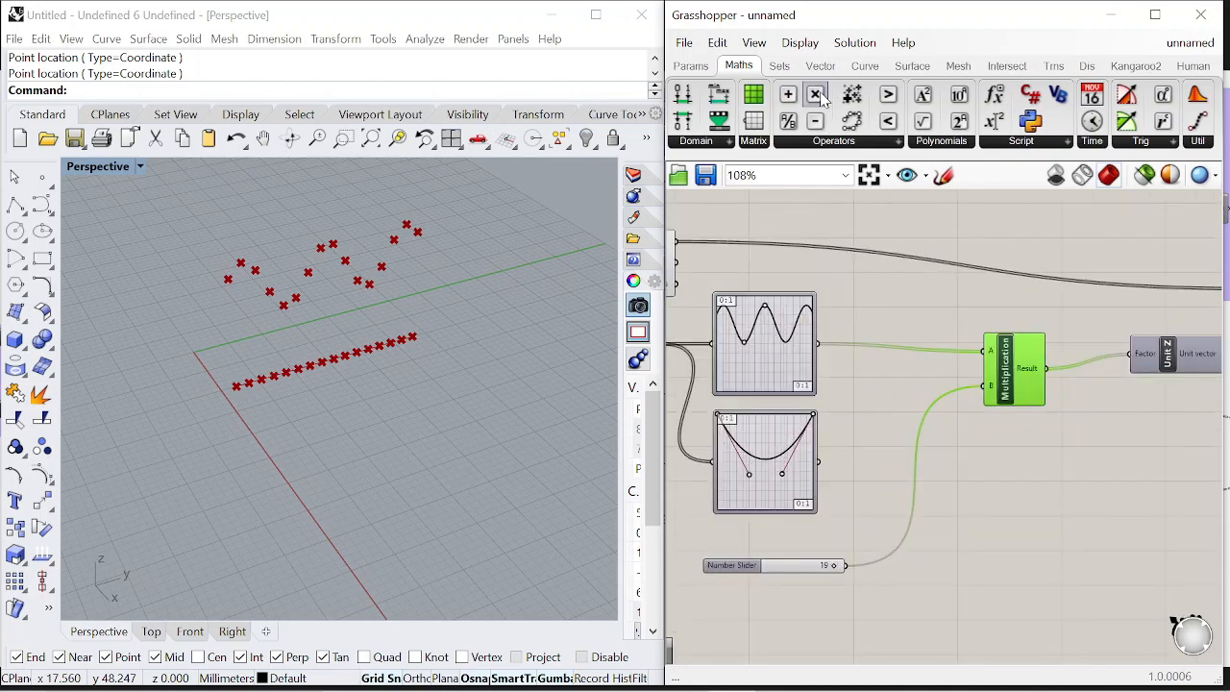
{"action": "left_click", "coordinate": [880, 471]}
{"action": "scroll", "coordinate": [999, 389], "scroll_direction": "down", "scroll_amount": 2}
{"action": "scroll", "coordinate": [980, 403], "scroll_direction": "up", "scroll_amount": 3}
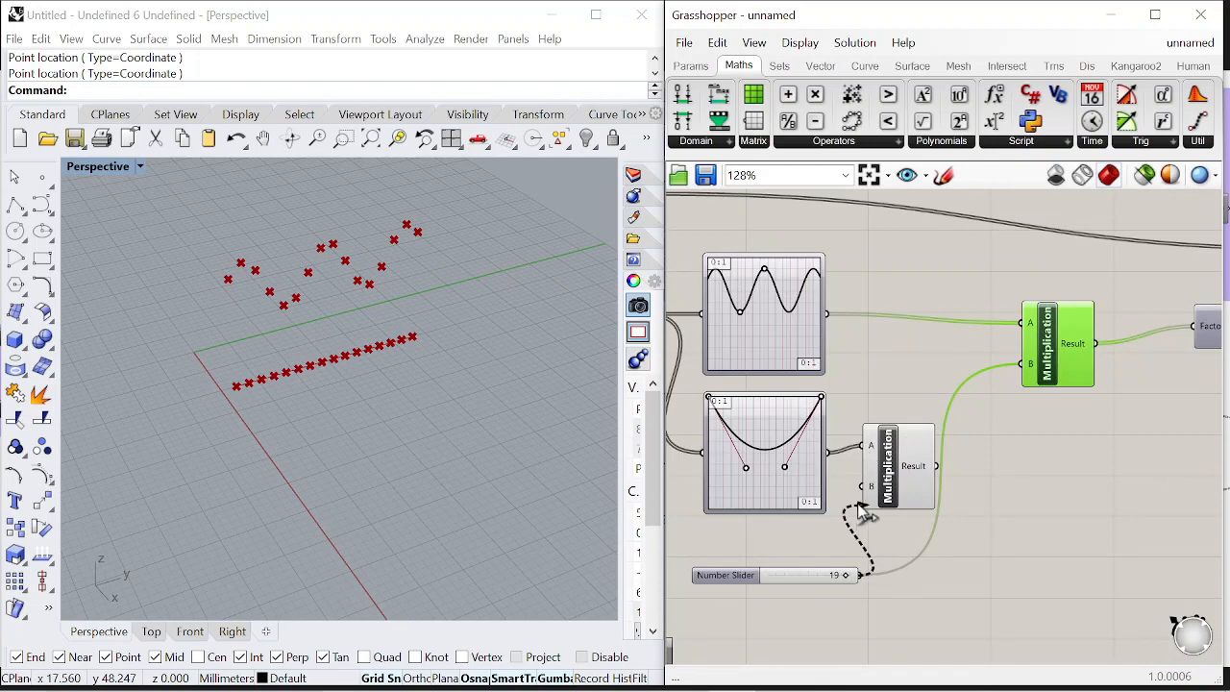
{"action": "left_click_drag", "start_coordinate": [1054, 374], "coordinate": [1024, 363]}
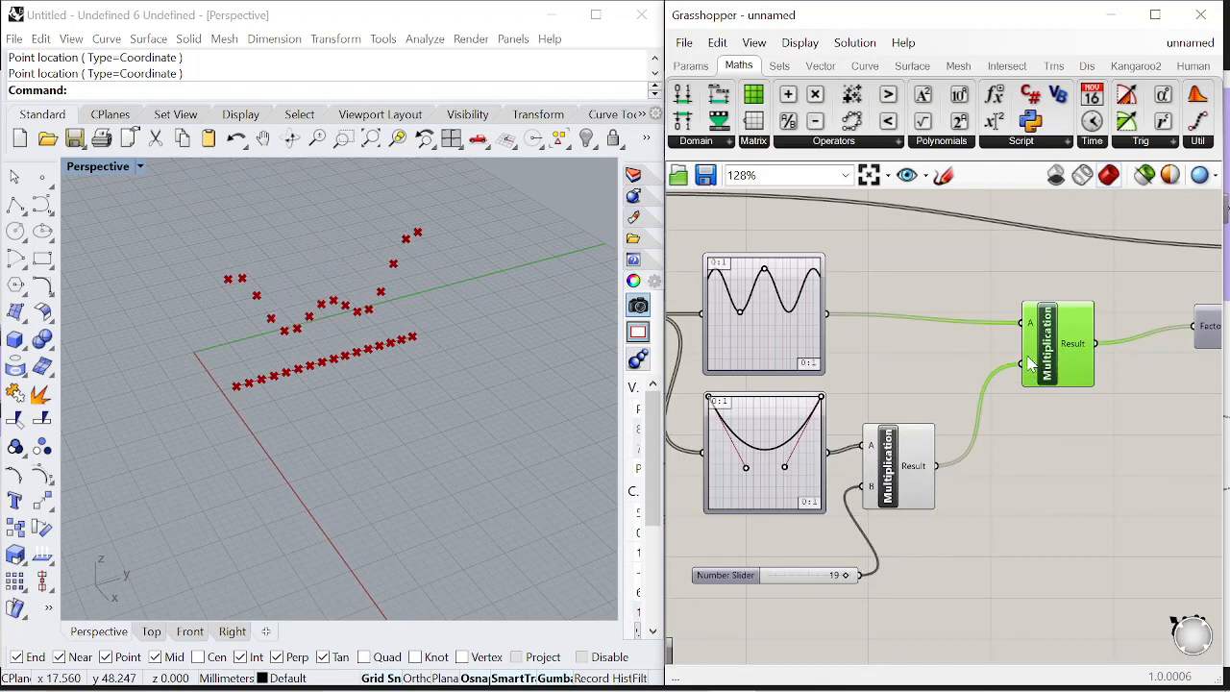
{"action": "left_click", "coordinate": [727, 576]}
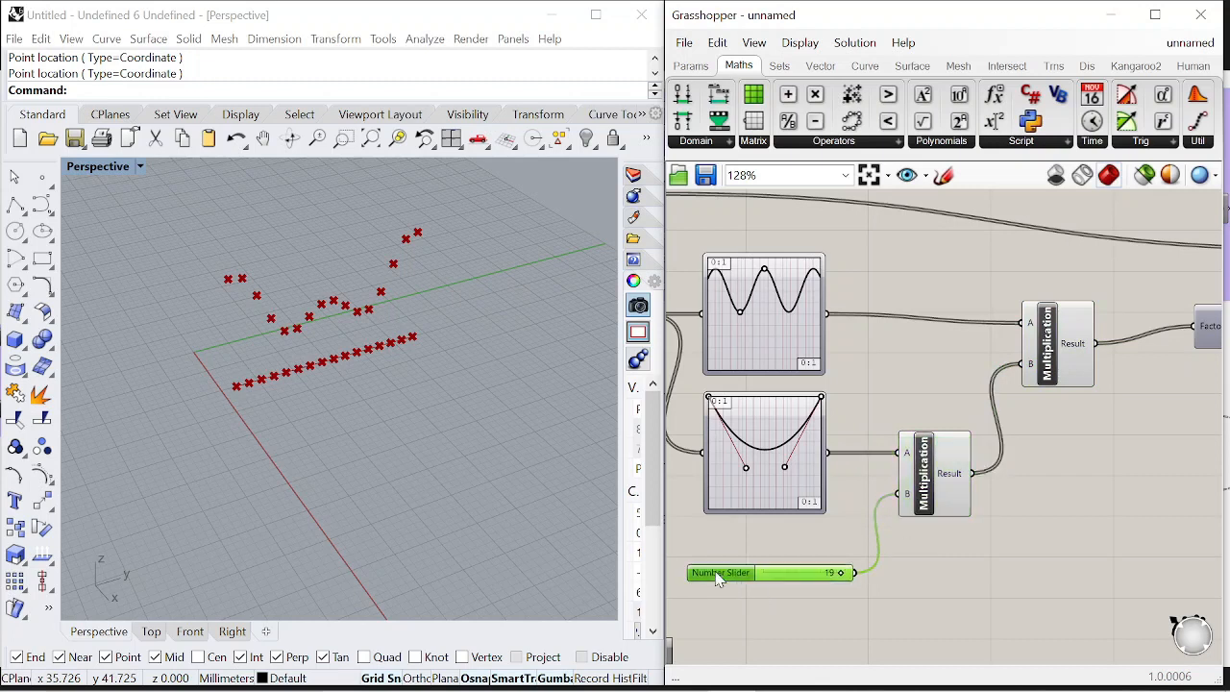
- Pull the Bezier graph's right control handle down, lower its left end point toward mid-height, and lower its right end point slightly
{"action": "scroll", "coordinate": [754, 444], "scroll_direction": "up", "scroll_amount": 3}
{"action": "left_click_drag", "start_coordinate": [813, 488], "coordinate": [804, 527]}
{"action": "scroll", "coordinate": [294, 308], "scroll_direction": "up", "scroll_amount": 2}
{"action": "right_click_drag", "start_coordinate": [294, 315], "coordinate": [285, 283]}
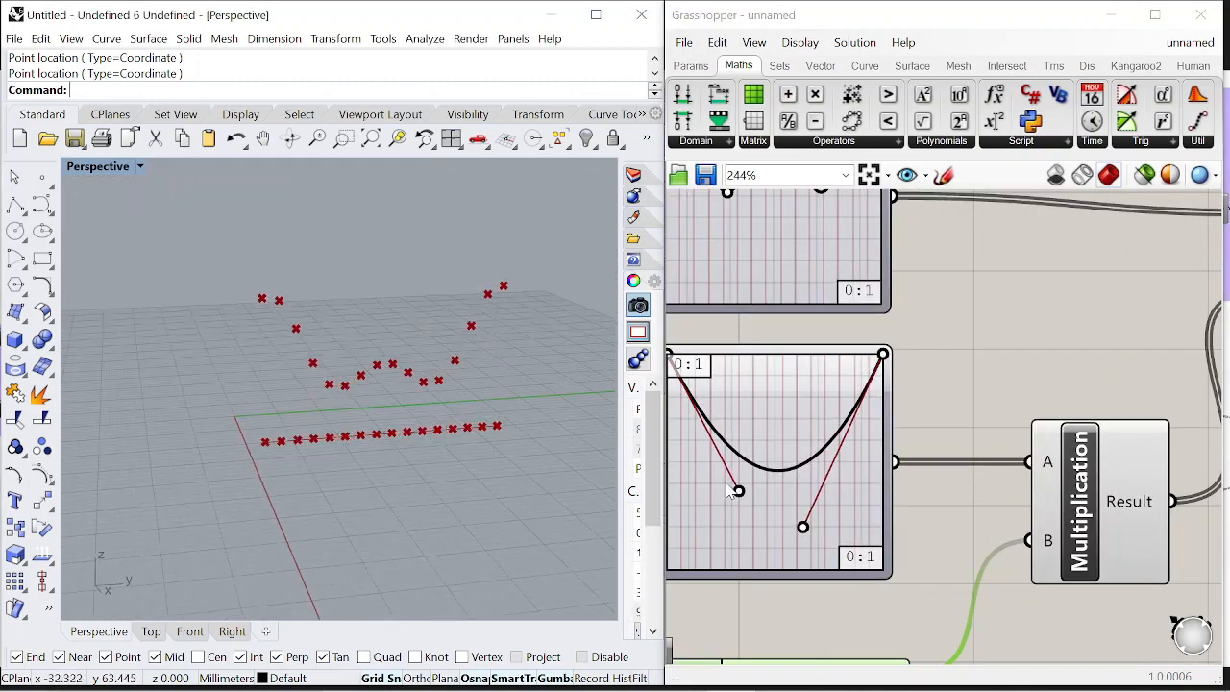
{"action": "scroll", "coordinate": [738, 492], "scroll_direction": "down", "scroll_amount": 2}
{"action": "scroll", "coordinate": [768, 396], "scroll_direction": "up", "scroll_amount": 2}
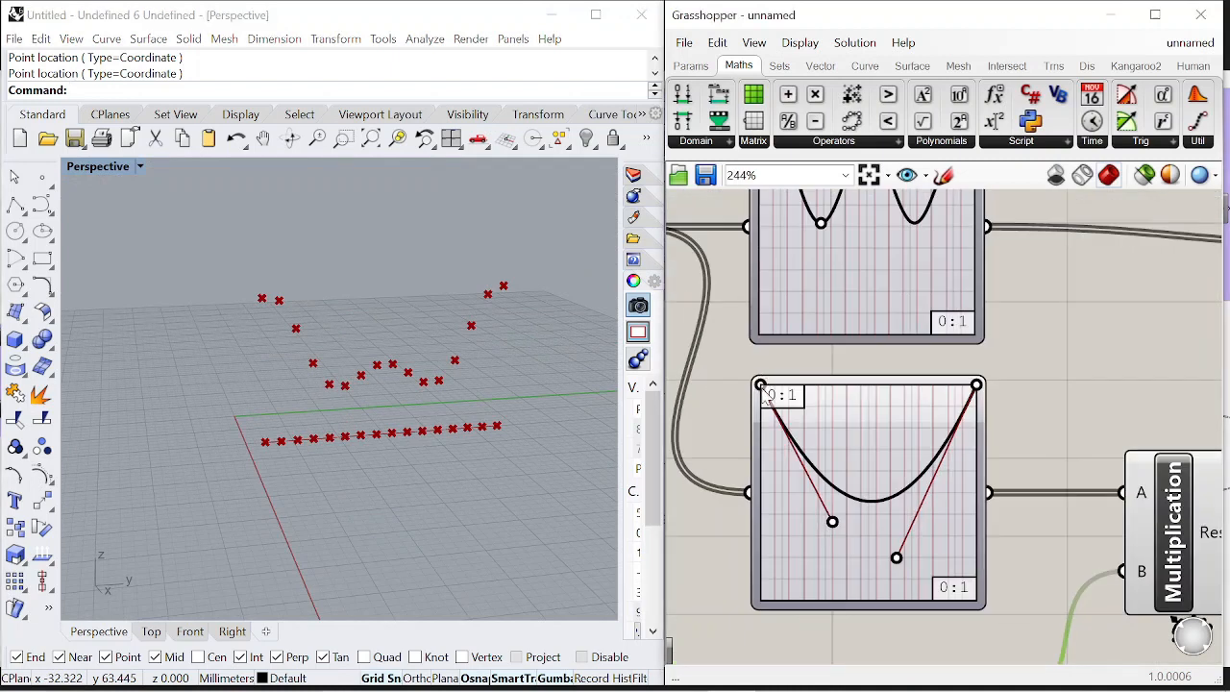
{"action": "left_click_drag", "start_coordinate": [760, 385], "coordinate": [760, 478]}
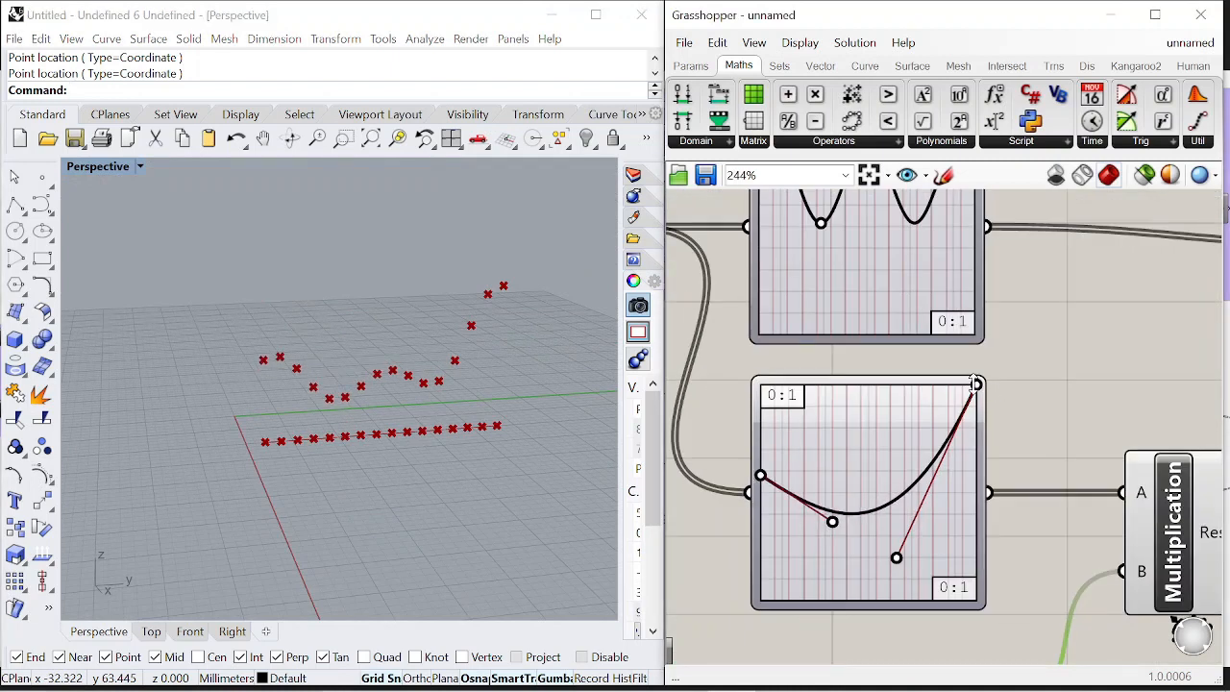
{"action": "left_click_drag", "start_coordinate": [976, 386], "coordinate": [977, 420]}
- Reshape the Bezier graph with its left end point higher than the right, the left handle at the upper edge and the right handle near the lower edge
{"action": "left_click_drag", "start_coordinate": [836, 519], "coordinate": [838, 400]}
{"action": "mouse_move", "coordinate": [900, 568]}
{"action": "left_mouse_down"}
{"action": "mouse_move", "coordinate": [882, 528]}
{"action": "mouse_move", "coordinate": [916, 564]}
{"action": "left_mouse_up"}
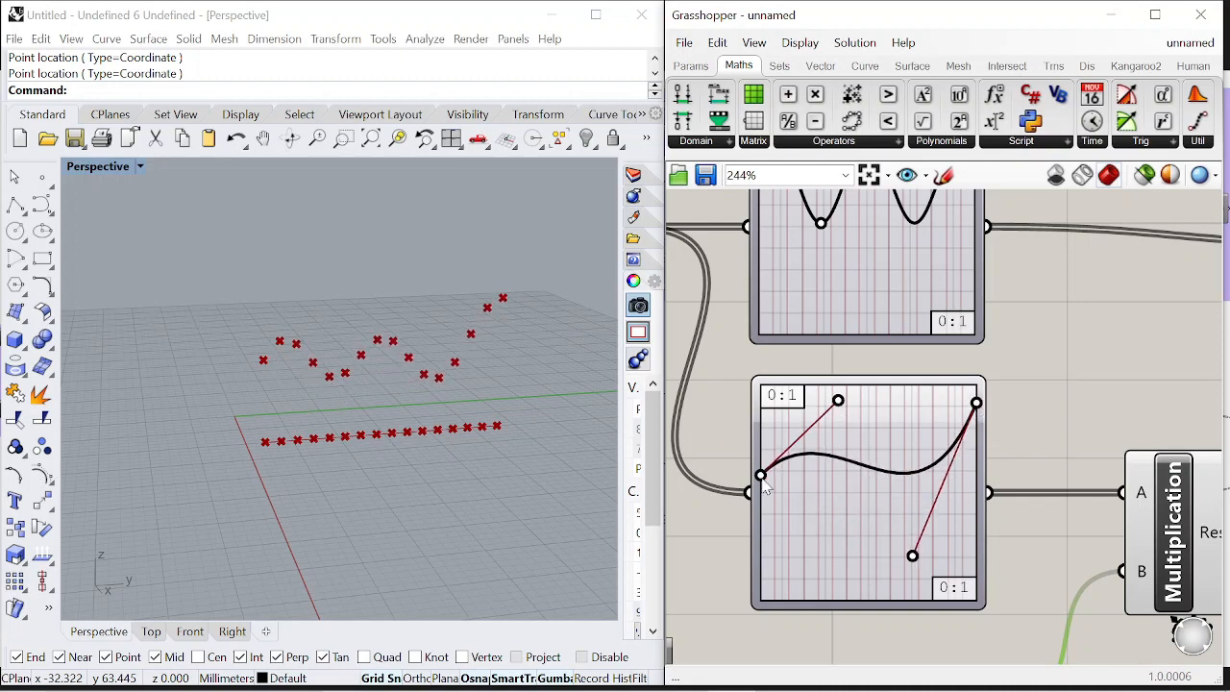
{"action": "left_click_drag", "start_coordinate": [761, 475], "coordinate": [761, 428]}
{"action": "left_click_drag", "start_coordinate": [837, 402], "coordinate": [835, 385]}
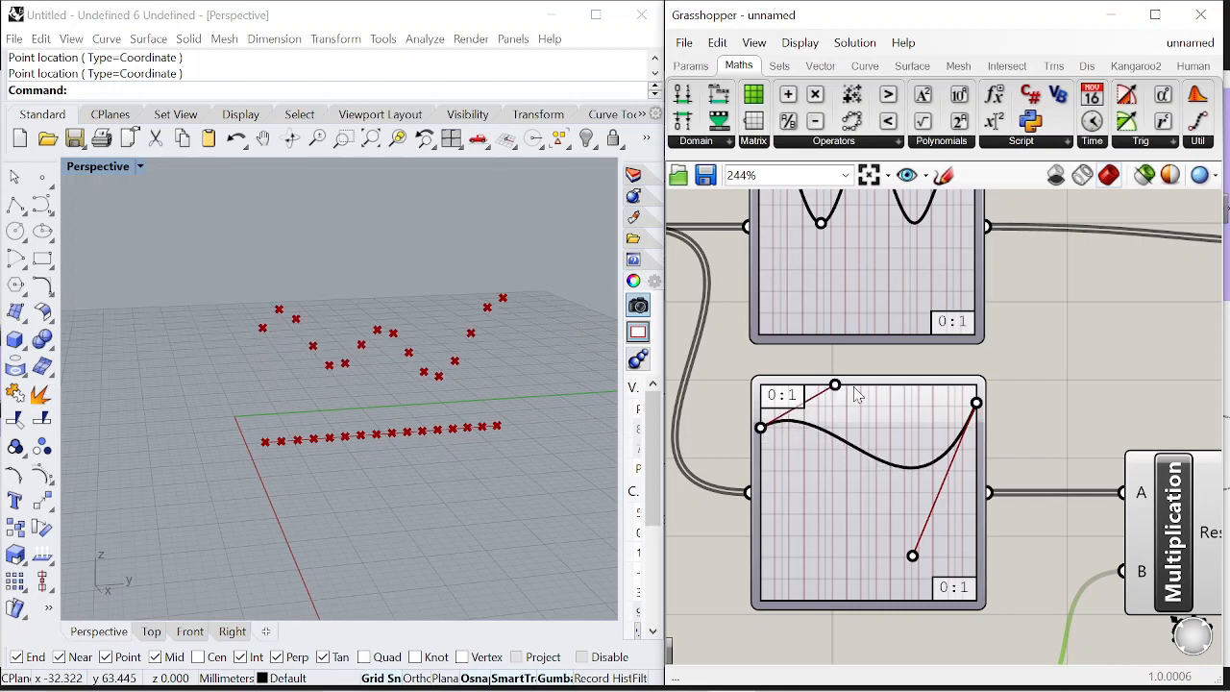
{"action": "left_click_drag", "start_coordinate": [976, 405], "coordinate": [975, 462]}
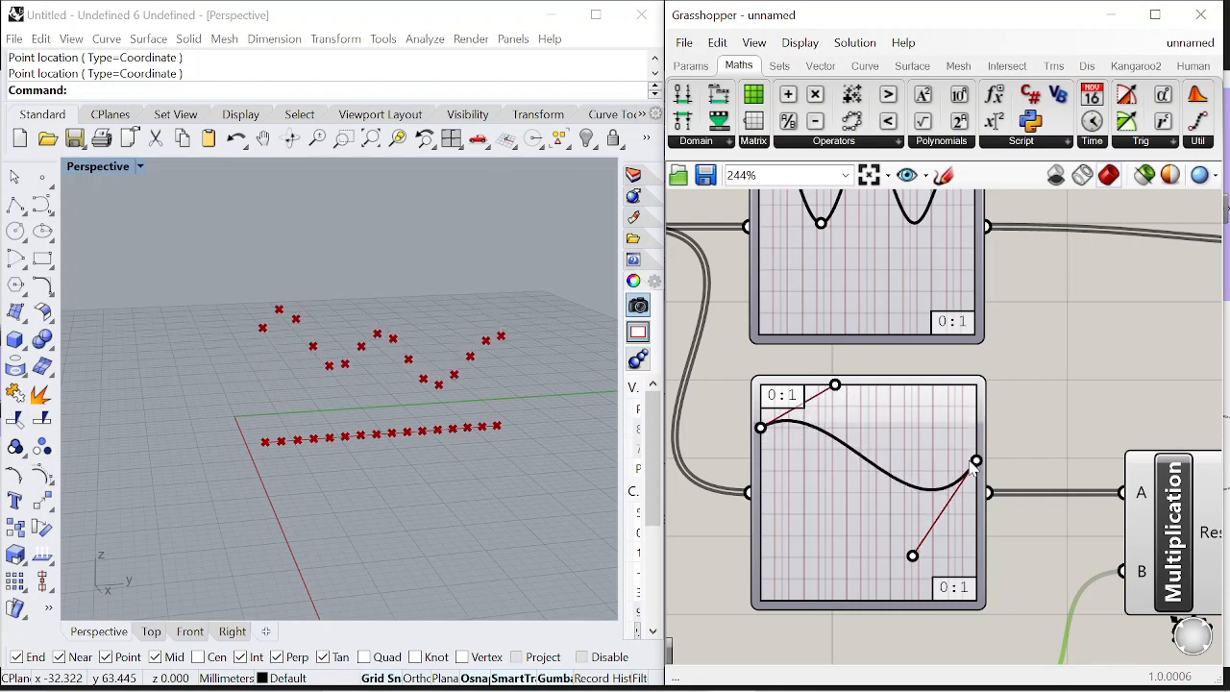
{"action": "left_click_drag", "start_coordinate": [914, 556], "coordinate": [883, 595]}
- Add an Interpolate component after Move and connect the moved Geometry output to its Vertices input
{"action": "right_click_drag", "start_coordinate": [288, 404], "coordinate": [461, 403]}
{"action": "scroll", "coordinate": [896, 388], "scroll_direction": "down", "scroll_amount": 10}
{"action": "scroll", "coordinate": [961, 385], "scroll_direction": "up", "scroll_amount": 8}
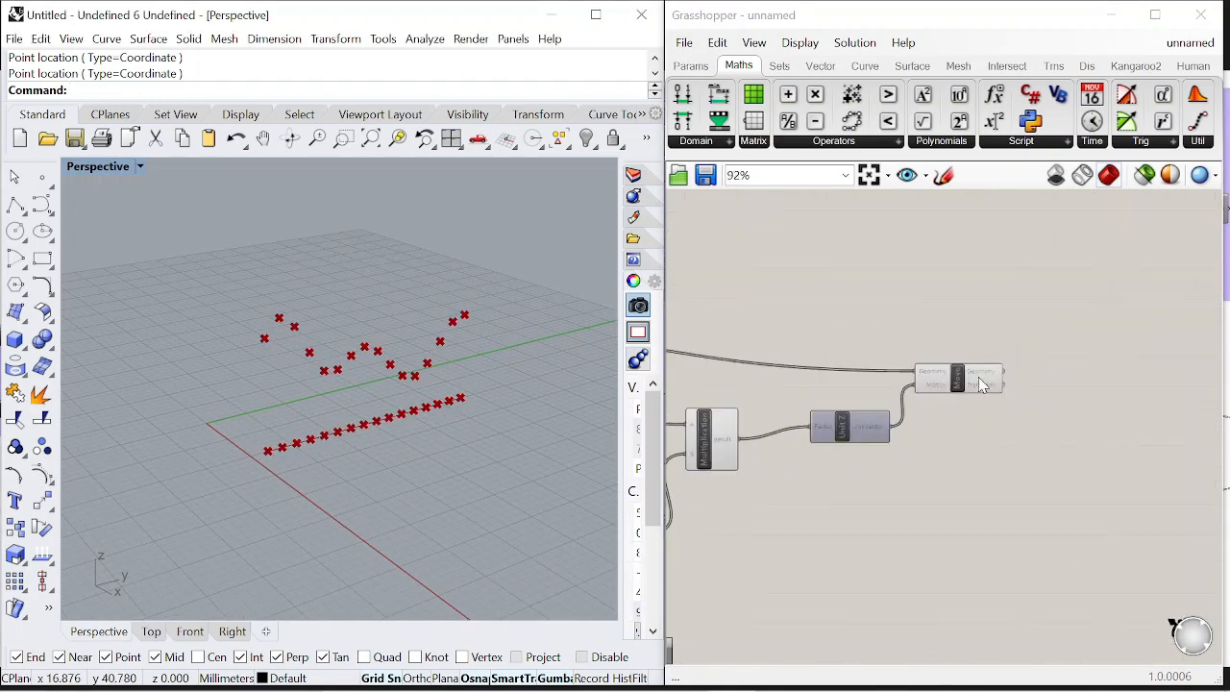
{"action": "double_click", "coordinate": [1028, 383]}
{"action": "type", "text": "interpolate"}
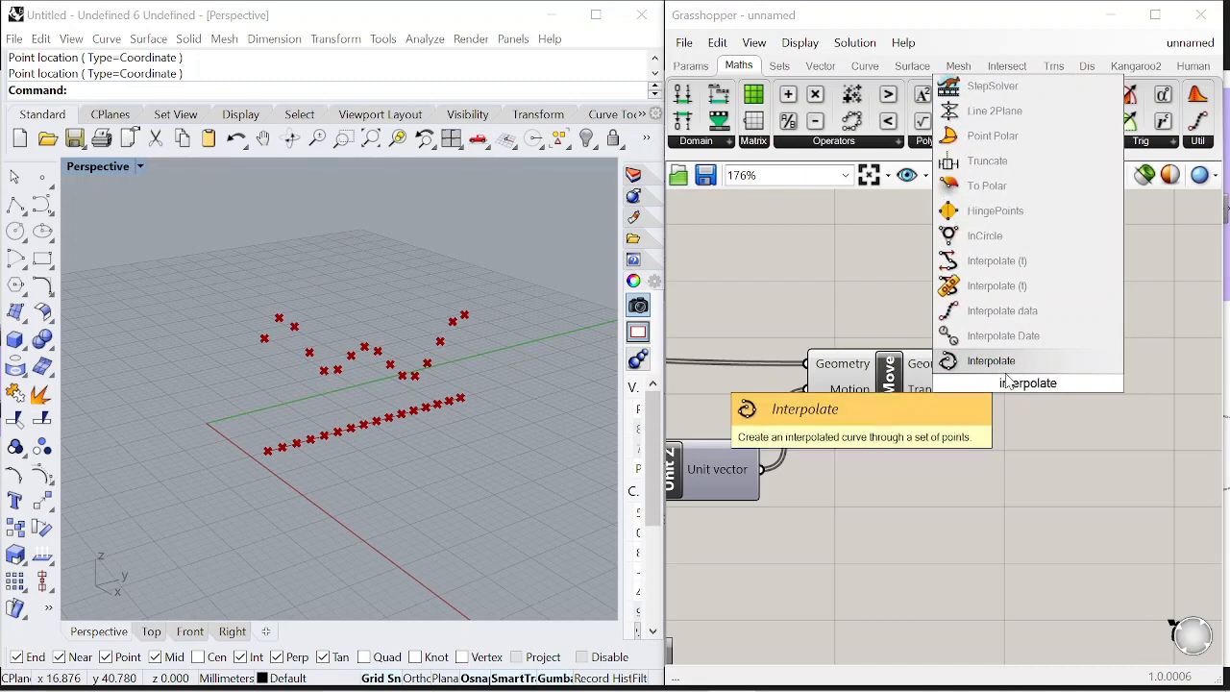
{"action": "key", "text": "Return"}
{"action": "left_click_drag", "start_coordinate": [985, 373], "coordinate": [1038, 384]}
{"action": "scroll", "coordinate": [986, 359], "scroll_direction": "down", "scroll_amount": 1}
{"action": "left_click", "coordinate": [1032, 277]}
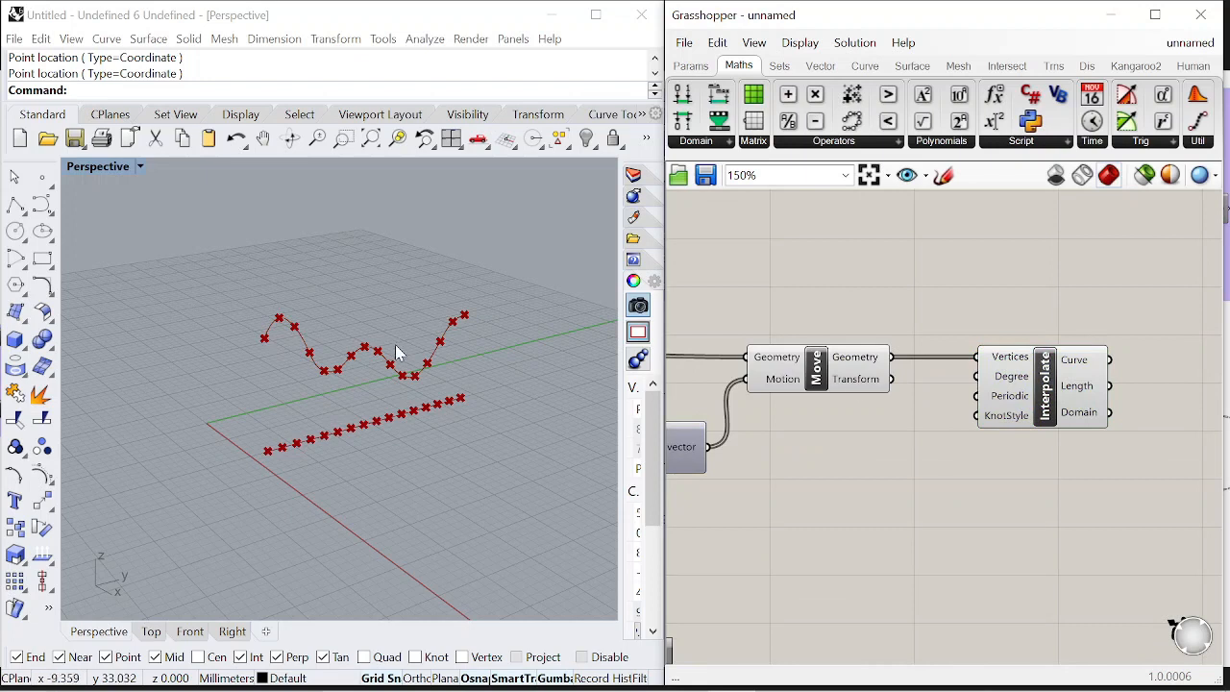
- Turn off the preview of the divide, graph mapping and Move components, leaving Interpolate's preview on
{"action": "scroll", "coordinate": [1037, 314], "scroll_direction": "down", "scroll_amount": 5}
{"action": "scroll", "coordinate": [1037, 314], "scroll_direction": "up", "scroll_amount": 5}
{"action": "scroll", "coordinate": [1038, 314], "scroll_direction": "down", "scroll_amount": 5}
{"action": "scroll", "coordinate": [1037, 314], "scroll_direction": "up", "scroll_amount": 1}
{"action": "left_click", "coordinate": [1026, 327]}
{"action": "scroll", "coordinate": [1004, 368], "scroll_direction": "down", "scroll_amount": 4}
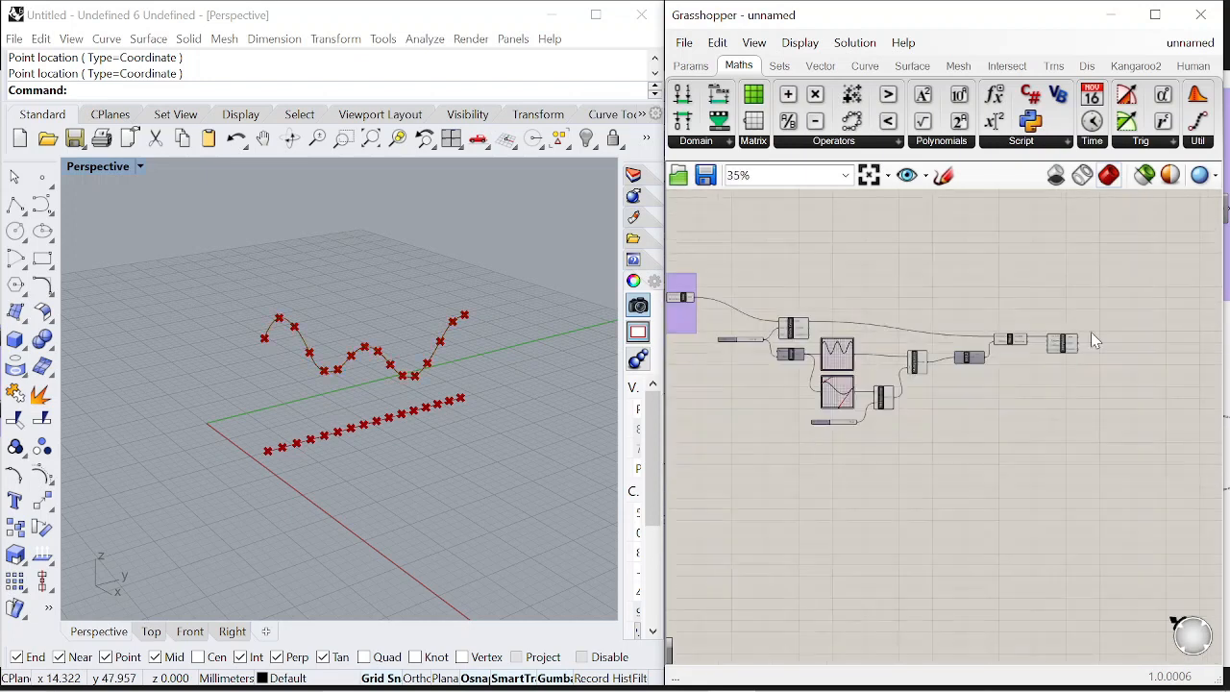
{"action": "left_click_drag", "start_coordinate": [716, 278], "coordinate": [1036, 465]}
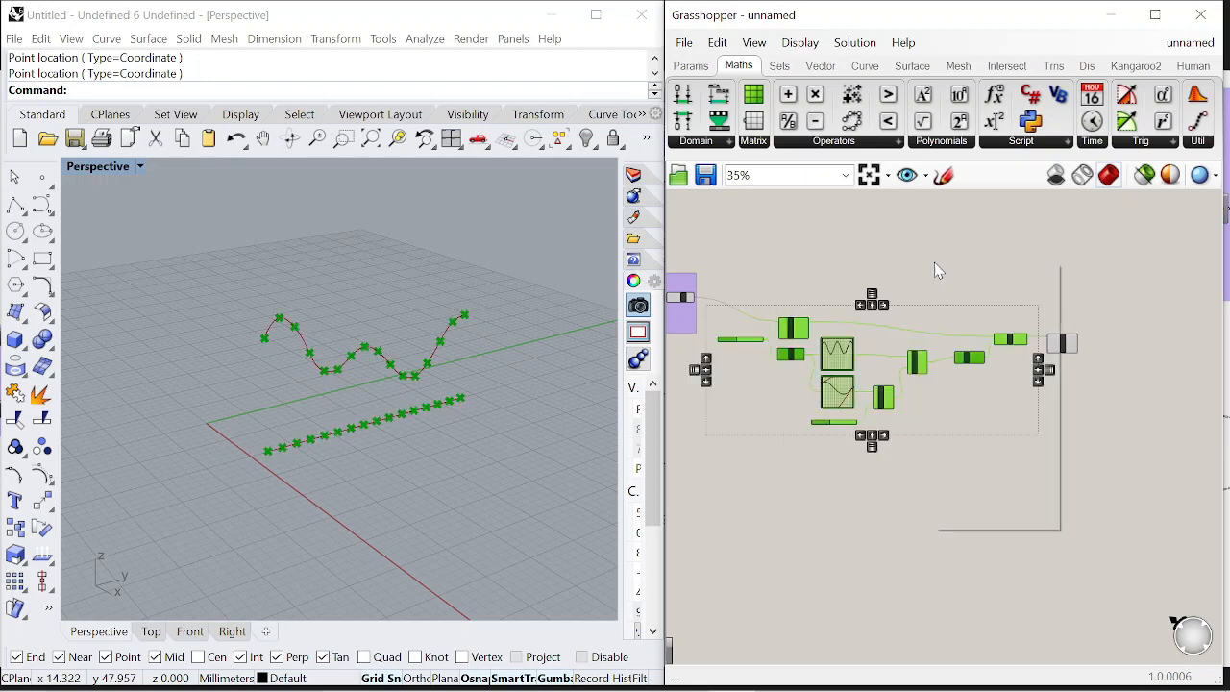
{"action": "left_click", "coordinate": [983, 286]}
{"action": "right_click_drag", "start_coordinate": [354, 397], "coordinate": [527, 429]}
- Move the Interpolate component up and away from the Move component to make room around it
{"action": "scroll", "coordinate": [1081, 343], "scroll_direction": "up", "scroll_amount": 2}
{"action": "left_click_drag", "start_coordinate": [1081, 343], "coordinate": [1109, 318]}
{"action": "left_click", "coordinate": [1073, 236]}
{"action": "right_click_drag", "start_coordinate": [288, 404], "coordinate": [353, 387]}
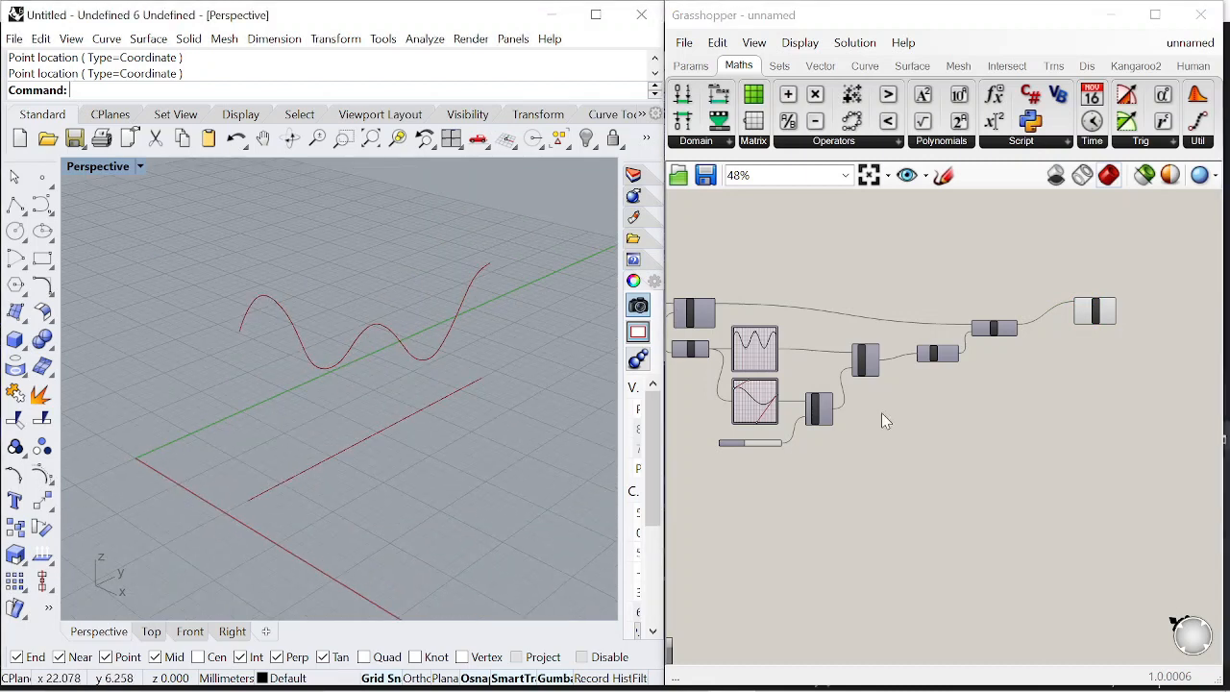
{"action": "scroll", "coordinate": [881, 413], "scroll_direction": "down", "scroll_amount": 3}
{"action": "scroll", "coordinate": [945, 416], "scroll_direction": "up", "scroll_amount": 5}
{"action": "left_click_drag", "start_coordinate": [864, 423], "coordinate": [903, 379]}
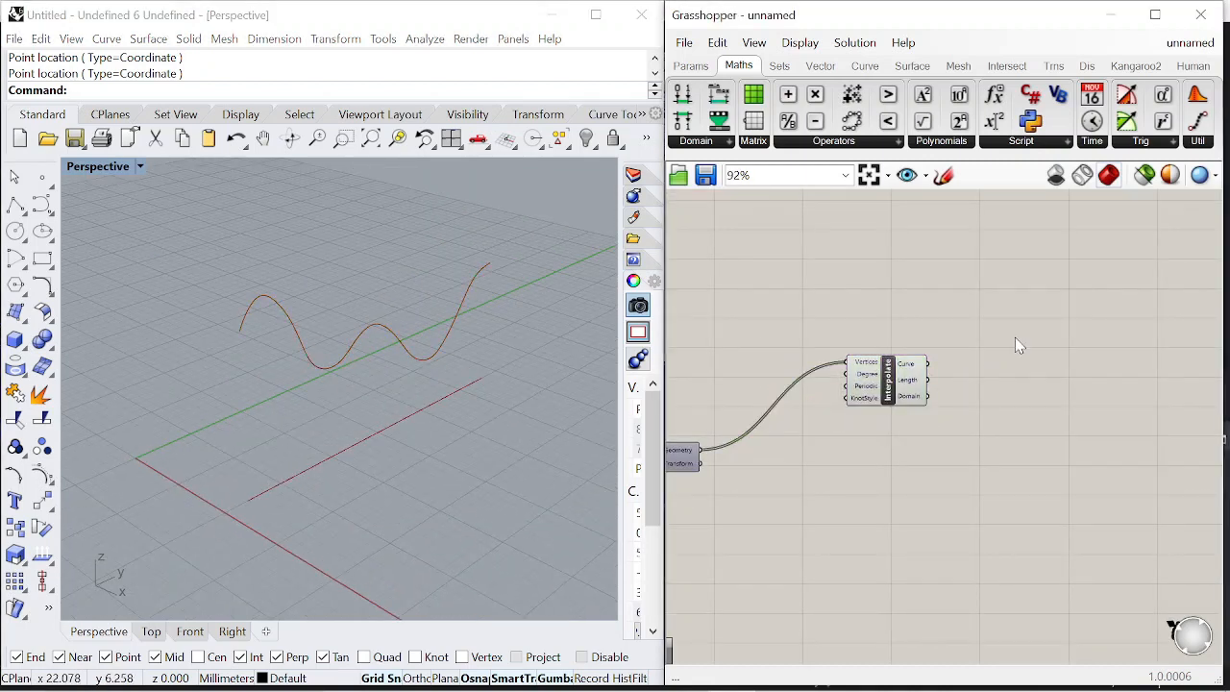
- Add a Sub Curve component and connect Interpolate's Curve output to its Base curve input
{"action": "double_click", "coordinate": [1016, 338]}
{"action": "type", "text": "sub"}
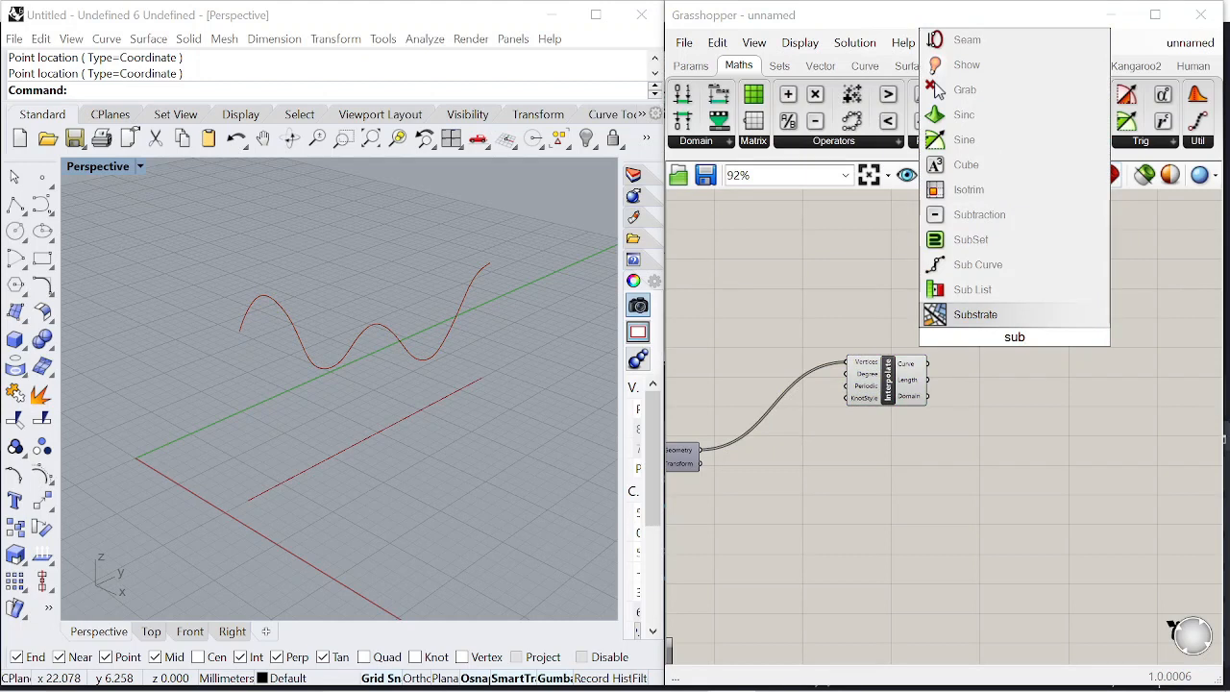
{"action": "left_click", "coordinate": [1016, 265]}
{"action": "scroll", "coordinate": [947, 384], "scroll_direction": "up", "scroll_amount": 3}
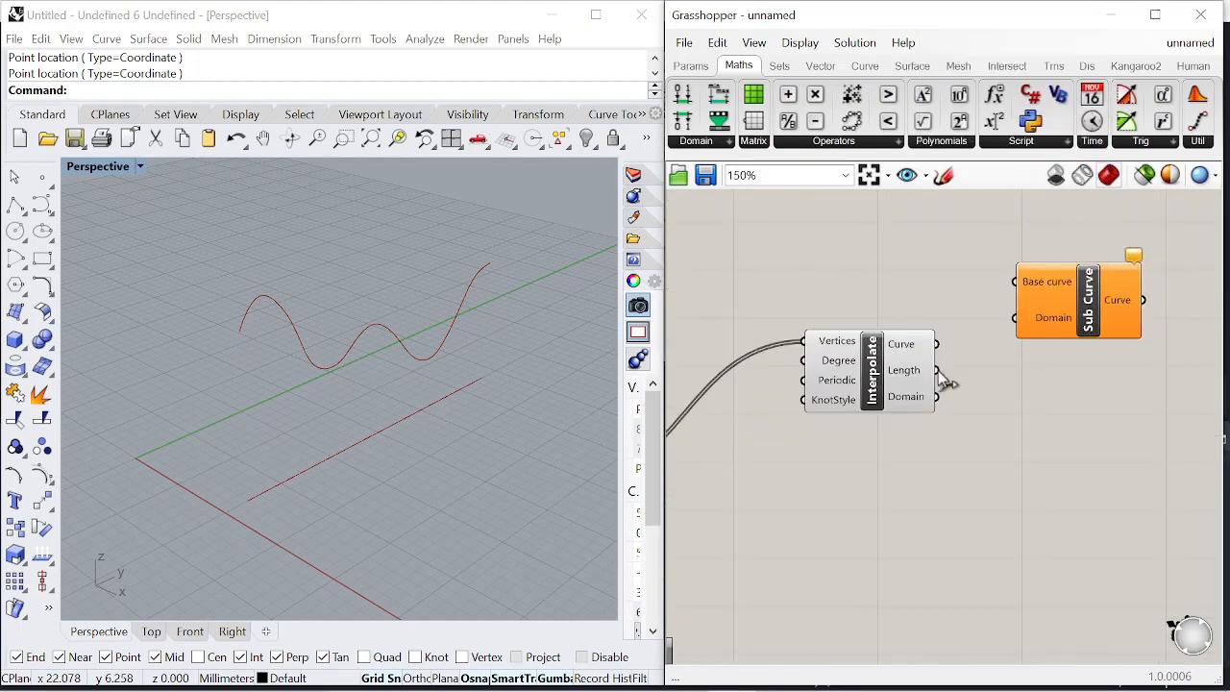
{"action": "scroll", "coordinate": [1005, 283], "scroll_direction": "down", "scroll_amount": 3}
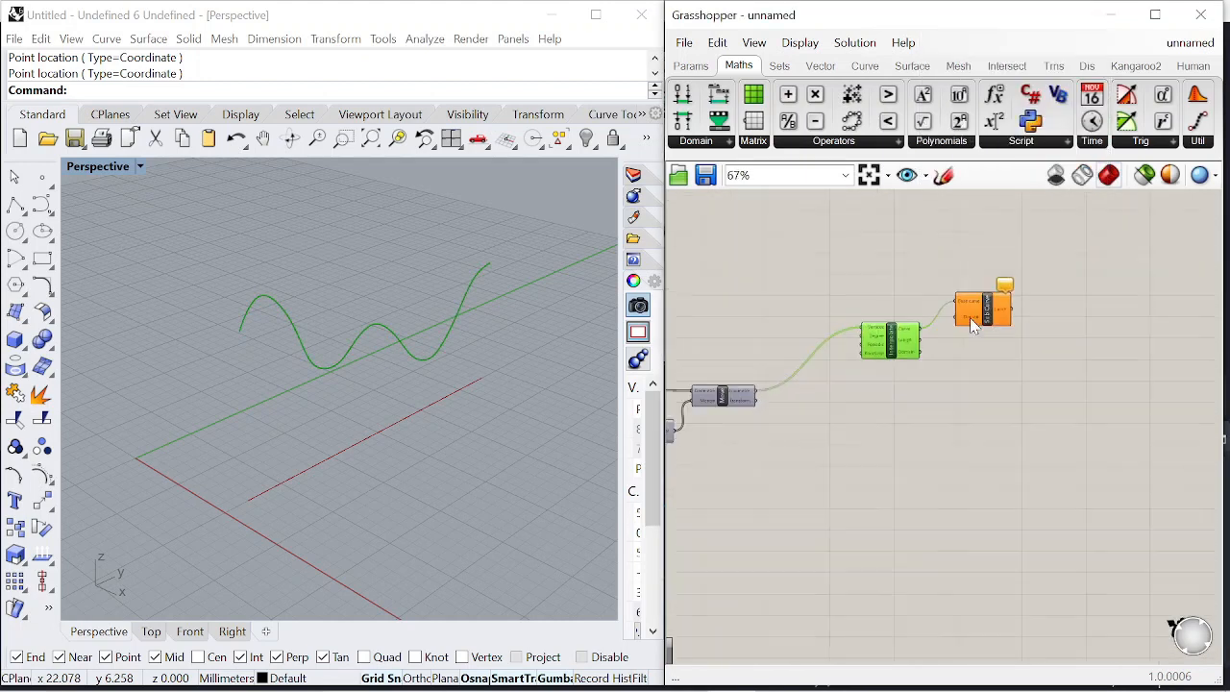
{"action": "scroll", "coordinate": [995, 317], "scroll_direction": "up", "scroll_amount": 2}
{"action": "left_click_drag", "start_coordinate": [990, 317], "coordinate": [1037, 310]}
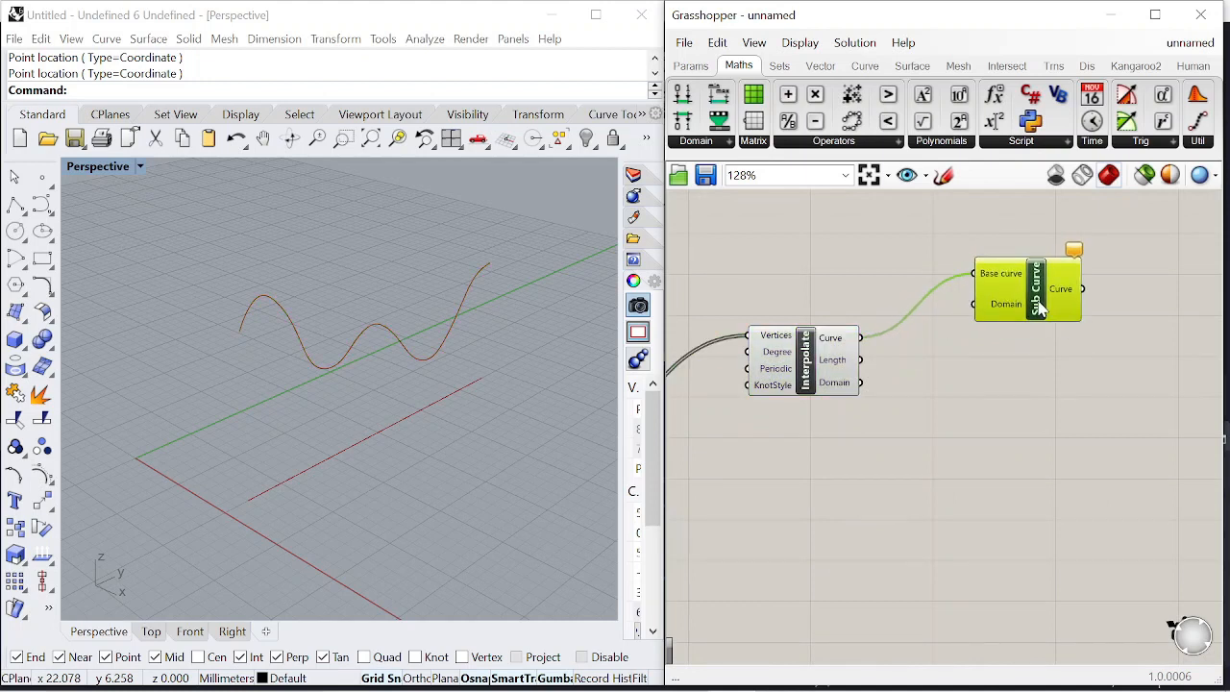
- Add a Construct Domain component, connect its Domain output to Sub Curve's Domain input, and place it above Interpolate
{"action": "scroll", "coordinate": [983, 314], "scroll_direction": "up", "scroll_amount": 1}
{"action": "double_click", "coordinate": [1000, 374]}
{"action": "type", "text": "construct"}
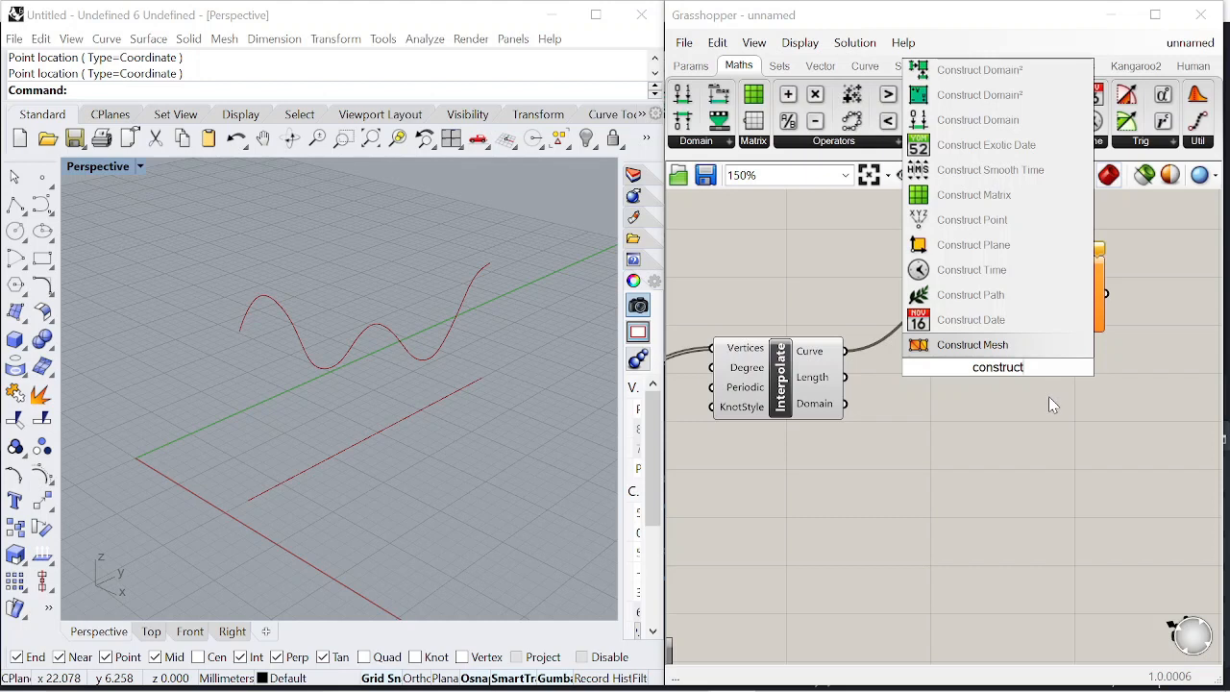
{"action": "type", "text": " do"}
{"action": "key", "text": "Return"}
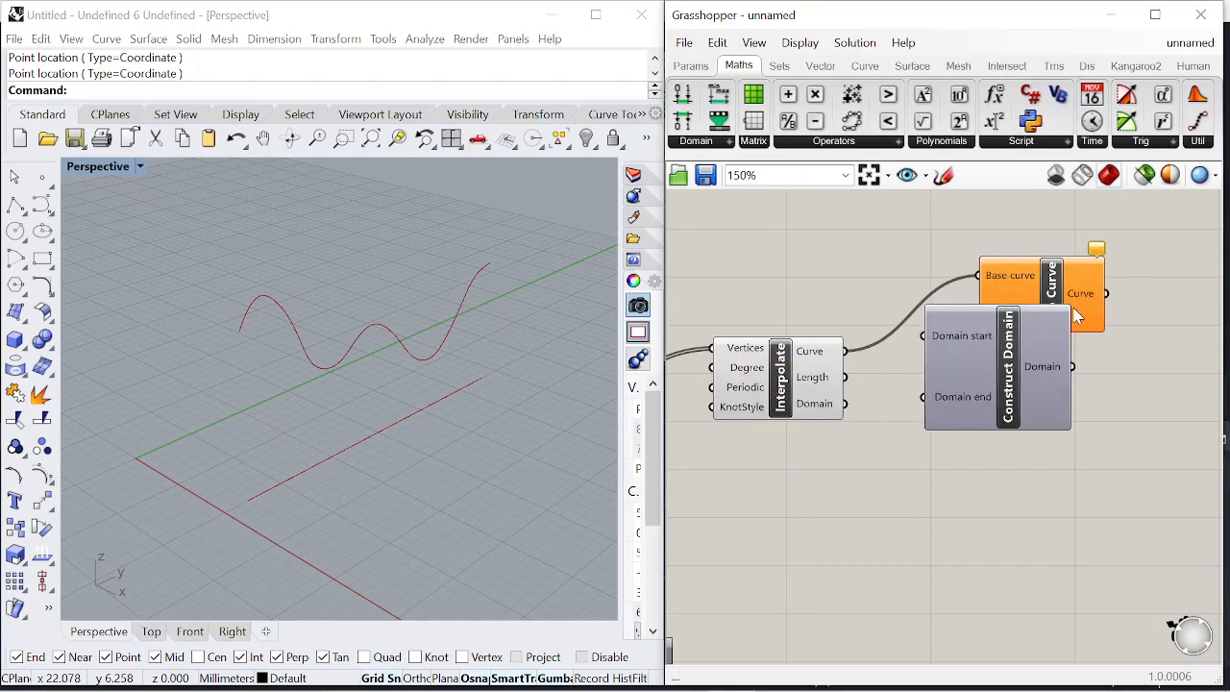
{"action": "left_click_drag", "start_coordinate": [1077, 317], "coordinate": [1135, 306]}
{"action": "left_click_drag", "start_coordinate": [1058, 305], "coordinate": [1060, 302]}
{"action": "left_click_drag", "start_coordinate": [1092, 285], "coordinate": [1137, 297]}
{"action": "left_click_drag", "start_coordinate": [1013, 379], "coordinate": [938, 251]}
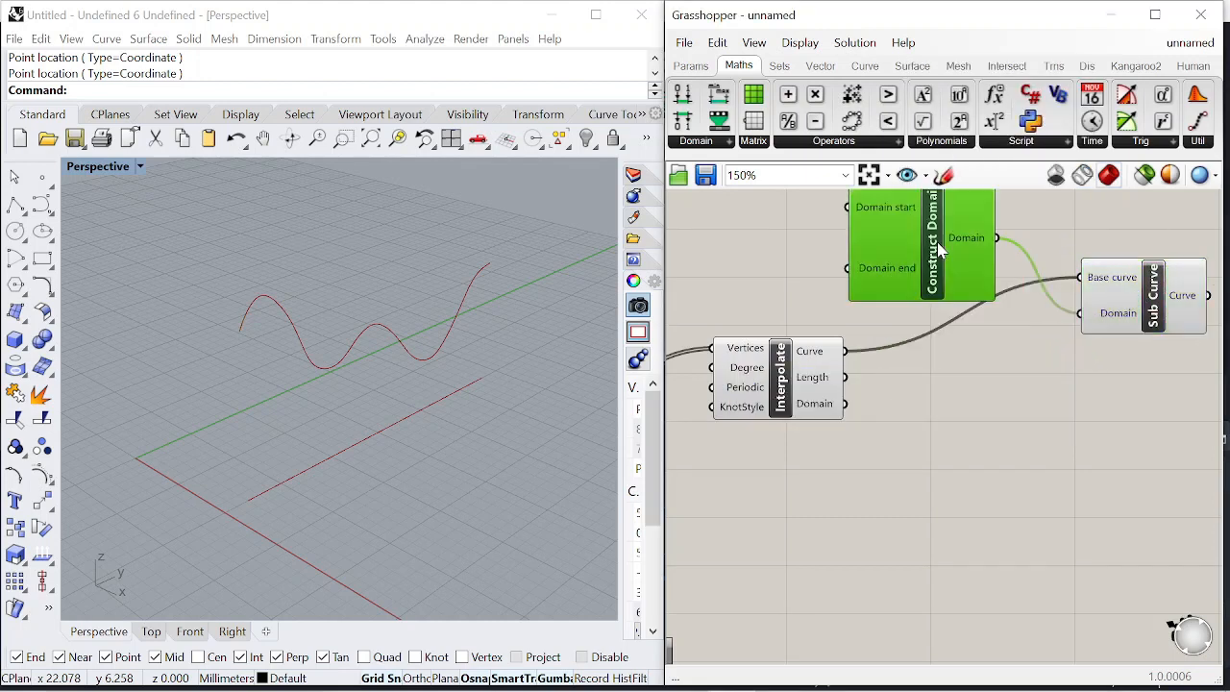
- Reparameterize the Base curve input of the Sub Curve component
{"action": "right_click_drag", "start_coordinate": [1130, 279], "coordinate": [1084, 300]}
{"action": "scroll", "coordinate": [1085, 300], "scroll_direction": "up", "scroll_amount": 1}
{"action": "right_click", "coordinate": [1082, 300]}
{"action": "left_click", "coordinate": [1115, 490]}
{"action": "scroll", "coordinate": [1120, 489], "scroll_direction": "down", "scroll_amount": 1}
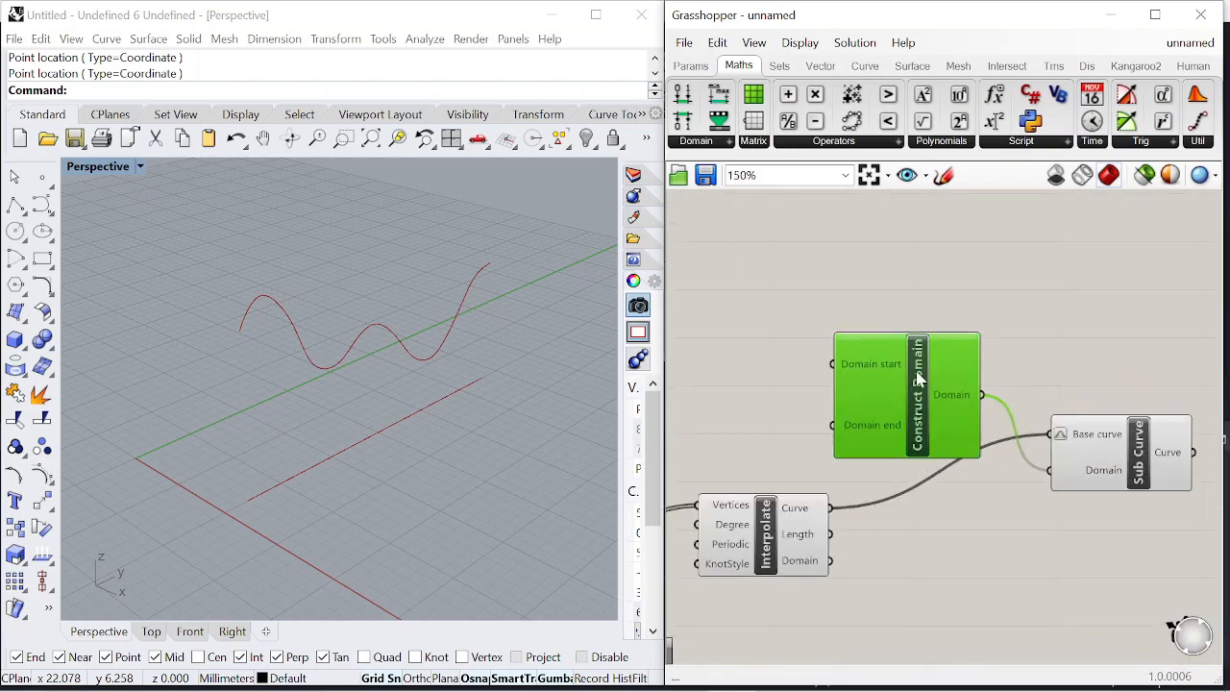
- Add a 0.00 Number Slider with a 0 to 1 range and connect it to Construct Domain's Domain start input
{"action": "double_click", "coordinate": [816, 277]}
{"action": "key", "text": "Return"}
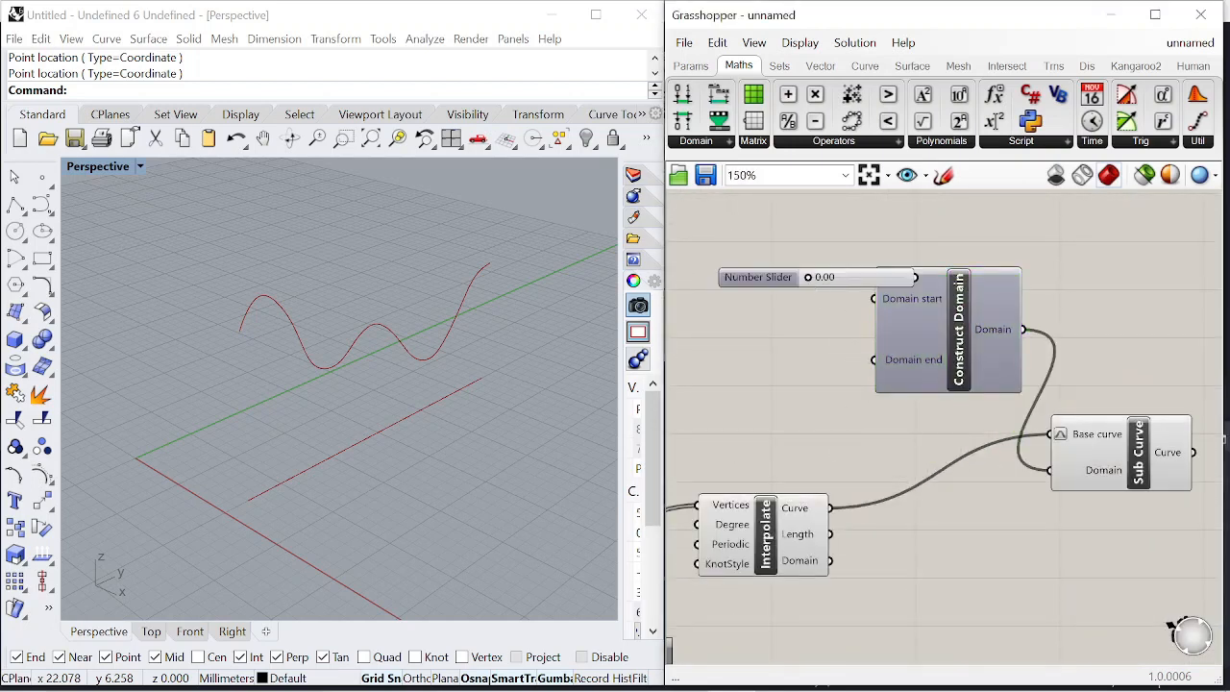
{"action": "scroll", "coordinate": [930, 280], "scroll_direction": "up", "scroll_amount": 1}
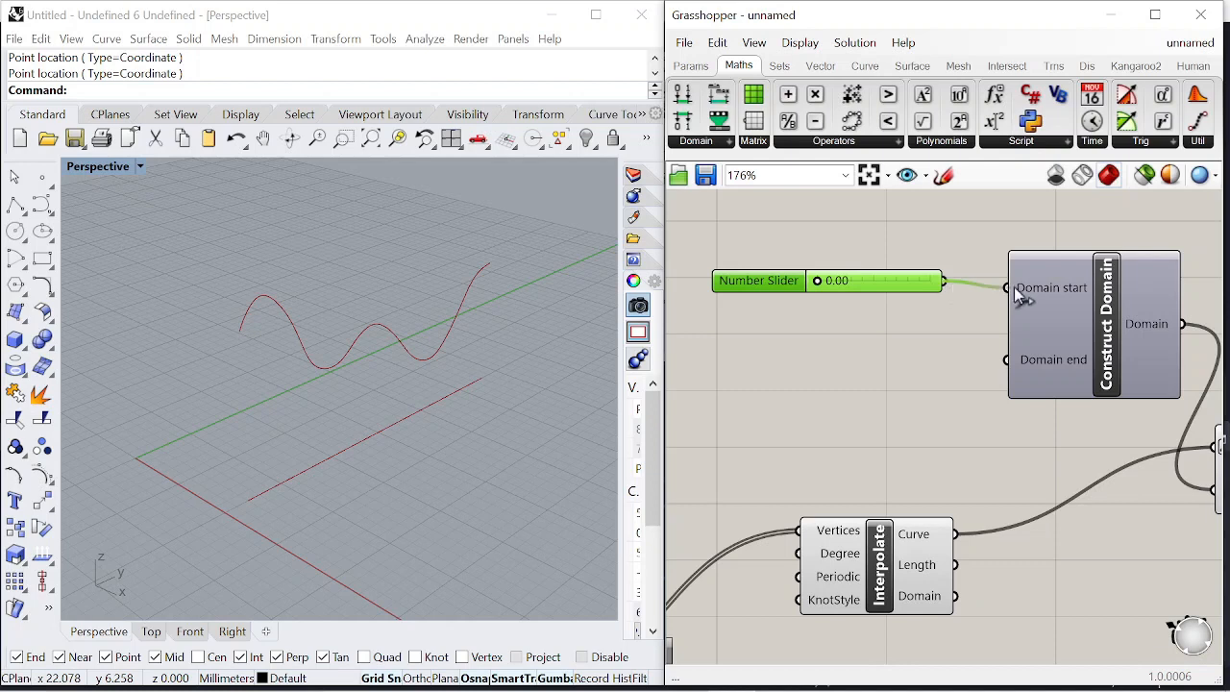
{"action": "double_click", "coordinate": [778, 283]}
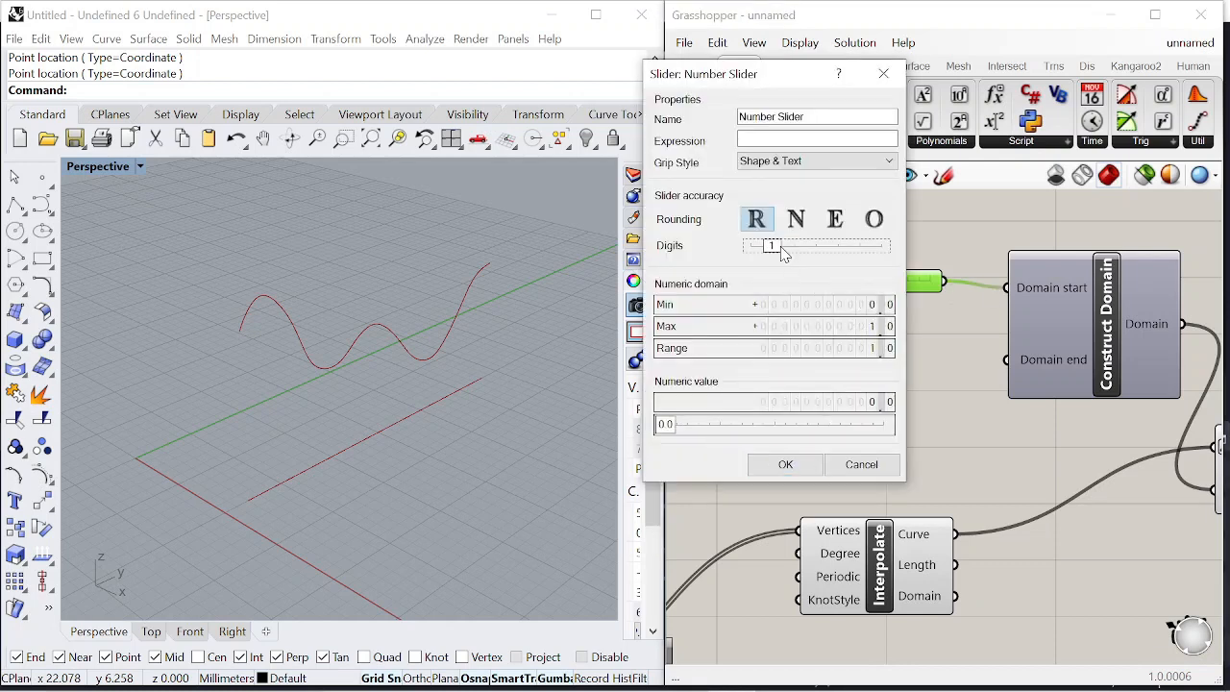
{"action": "left_click", "coordinate": [819, 459]}
- Duplicate the slider below, connect the copy to the Domain end input, and set it to 0.36
{"action": "left_click_drag", "start_coordinate": [794, 279], "coordinate": [795, 366], "text": "alt"}
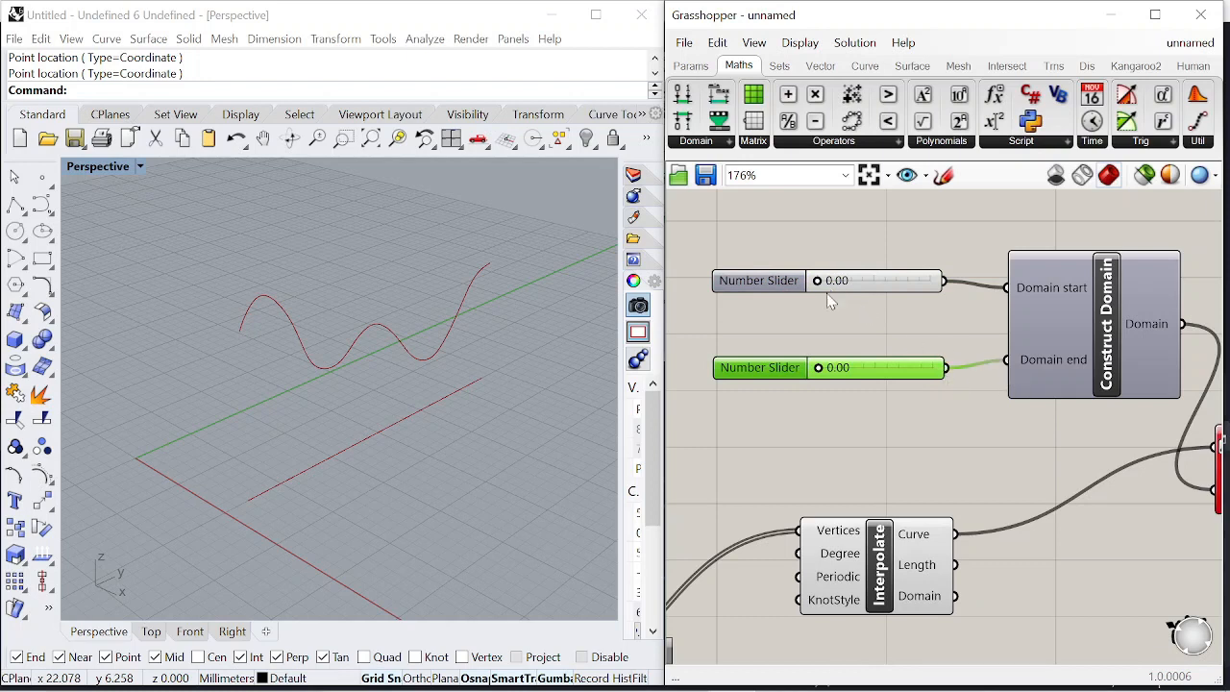
{"action": "scroll", "coordinate": [832, 296], "scroll_direction": "down", "scroll_amount": 6}
{"action": "scroll", "coordinate": [838, 325], "scroll_direction": "up", "scroll_amount": 6}
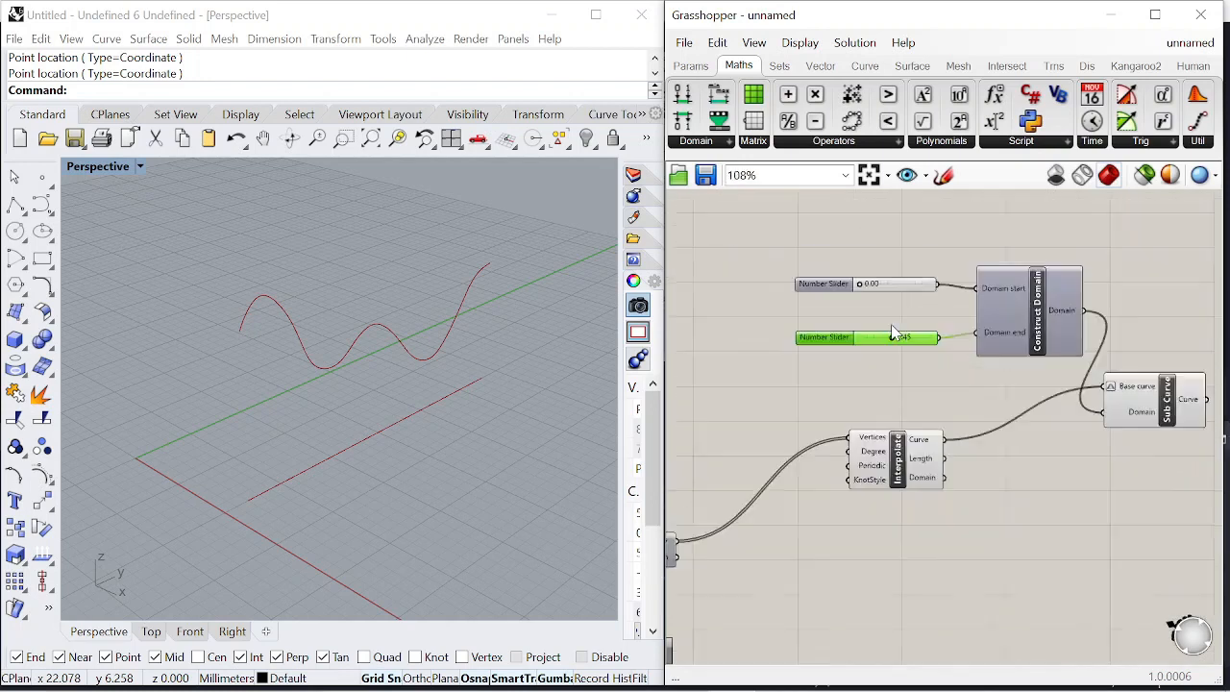
{"action": "scroll", "coordinate": [771, 291], "scroll_direction": "up", "scroll_amount": 2}
{"action": "right_click_drag", "start_coordinate": [356, 389], "coordinate": [403, 335]}
{"action": "scroll", "coordinate": [746, 292], "scroll_direction": "up", "scroll_amount": 3}
{"action": "left_click_drag", "start_coordinate": [758, 309], "coordinate": [751, 314]}
- Move the two domain sliders and Construct Domain up and away from Interpolate, and nudge Sub Curve slightly higher
{"action": "scroll", "coordinate": [1081, 305], "scroll_direction": "down", "scroll_amount": 5}
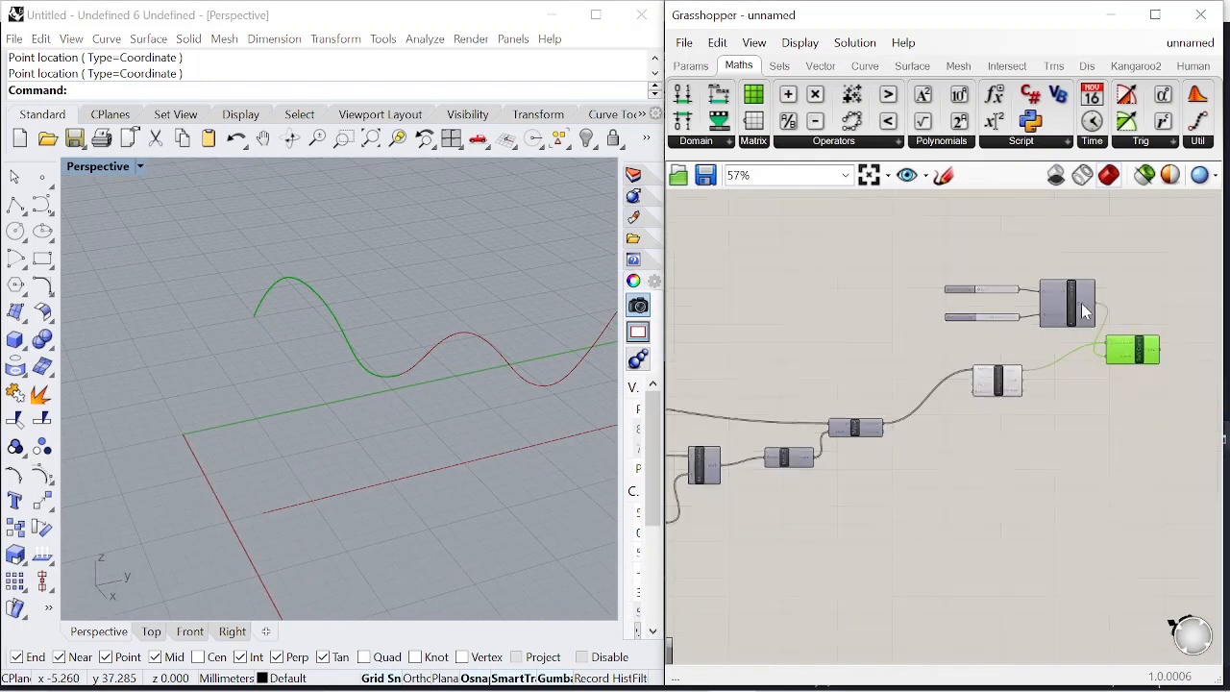
{"action": "scroll", "coordinate": [1077, 288], "scroll_direction": "up", "scroll_amount": 2}
{"action": "left_click_drag", "start_coordinate": [797, 219], "coordinate": [1161, 373]}
{"action": "right_click_drag", "start_coordinate": [1047, 361], "coordinate": [942, 384]}
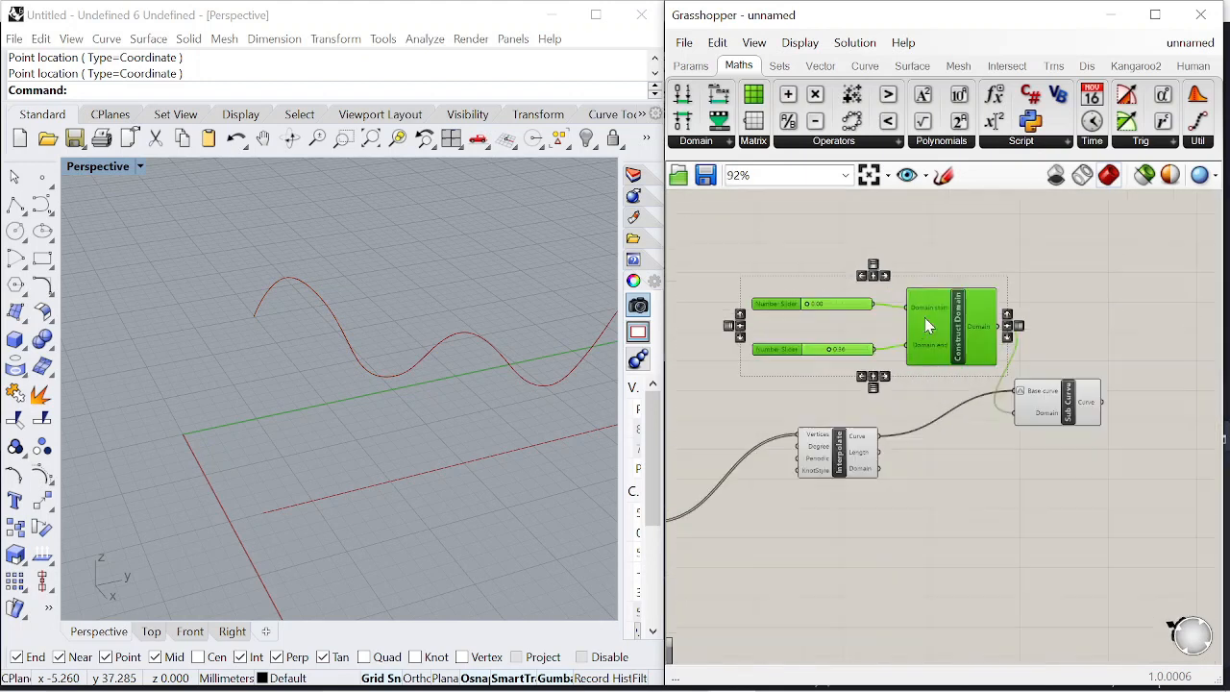
{"action": "left_click_drag", "start_coordinate": [927, 322], "coordinate": [843, 288]}
{"action": "left_click_drag", "start_coordinate": [1069, 404], "coordinate": [1071, 384]}
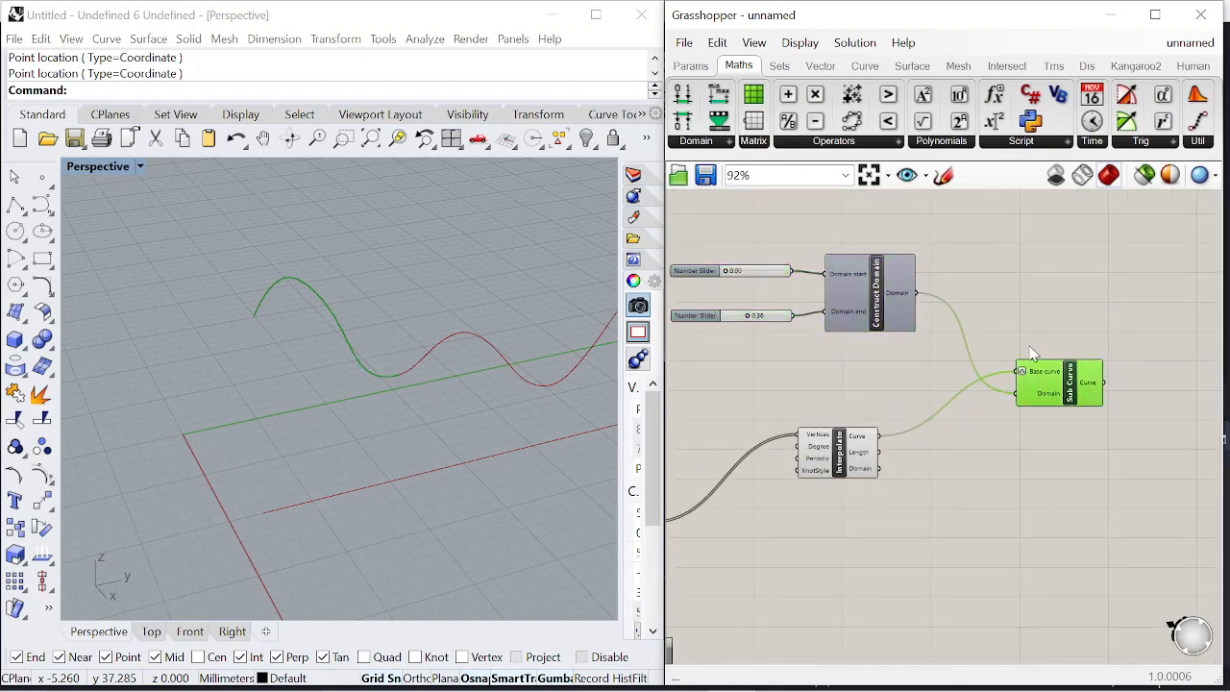
- Duplicate the two domain sliders, Construct Domain and Sub Curve as a second set below Interpolate
{"action": "scroll", "coordinate": [1036, 308], "scroll_direction": "down", "scroll_amount": 4}
{"action": "scroll", "coordinate": [811, 425], "scroll_direction": "up", "scroll_amount": 3}
{"action": "left_click", "coordinate": [814, 421]}
{"action": "scroll", "coordinate": [1125, 357], "scroll_direction": "up", "scroll_amount": 4}
{"action": "scroll", "coordinate": [925, 358], "scroll_direction": "down", "scroll_amount": 3}
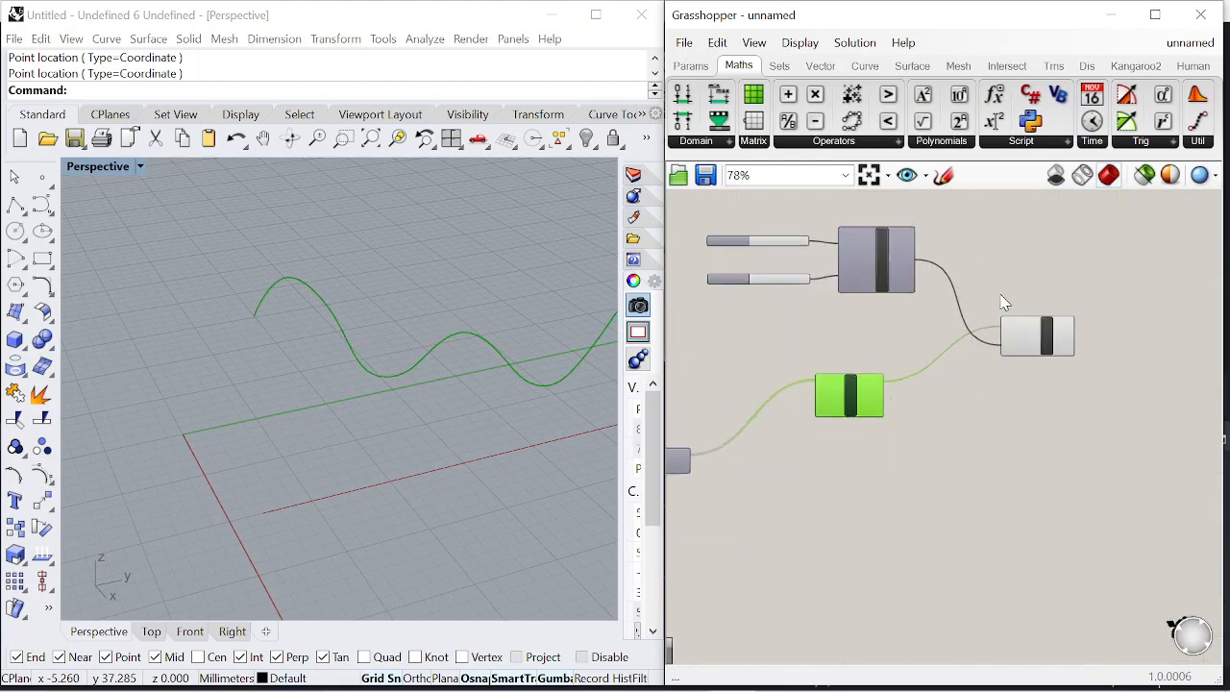
{"action": "left_click_drag", "start_coordinate": [681, 196], "coordinate": [1125, 368]}
{"action": "scroll", "coordinate": [1125, 368], "scroll_direction": "down", "scroll_amount": 2}
{"action": "left_click_drag", "start_coordinate": [1028, 415], "coordinate": [1077, 386], "text": "alt"}
{"action": "left_click", "coordinate": [1011, 390]}
{"action": "scroll", "coordinate": [980, 451], "scroll_direction": "up", "scroll_amount": 3}
{"action": "scroll", "coordinate": [1014, 327], "scroll_direction": "down", "scroll_amount": 2}
{"action": "scroll", "coordinate": [922, 332], "scroll_direction": "up", "scroll_amount": 3}
- Connect Move's Geometry output to the Base curve input of the duplicated Sub Curve
{"action": "left_click", "coordinate": [783, 346]}
{"action": "left_click_drag", "start_coordinate": [797, 348], "coordinate": [1139, 371]}
{"action": "scroll", "coordinate": [1023, 373], "scroll_direction": "down", "scroll_amount": 1}
{"action": "scroll", "coordinate": [1066, 369], "scroll_direction": "up", "scroll_amount": 2}
{"action": "left_click", "coordinate": [818, 463]}
- Connect the base line's output from the purple group to the duplicated Sub Curve's Base curve input, replacing the Move geometry
{"action": "right_click_drag", "start_coordinate": [677, 406], "coordinate": [784, 382]}
{"action": "scroll", "coordinate": [1000, 344], "scroll_direction": "down", "scroll_amount": 10}
{"action": "scroll", "coordinate": [769, 317], "scroll_direction": "up", "scroll_amount": 12}
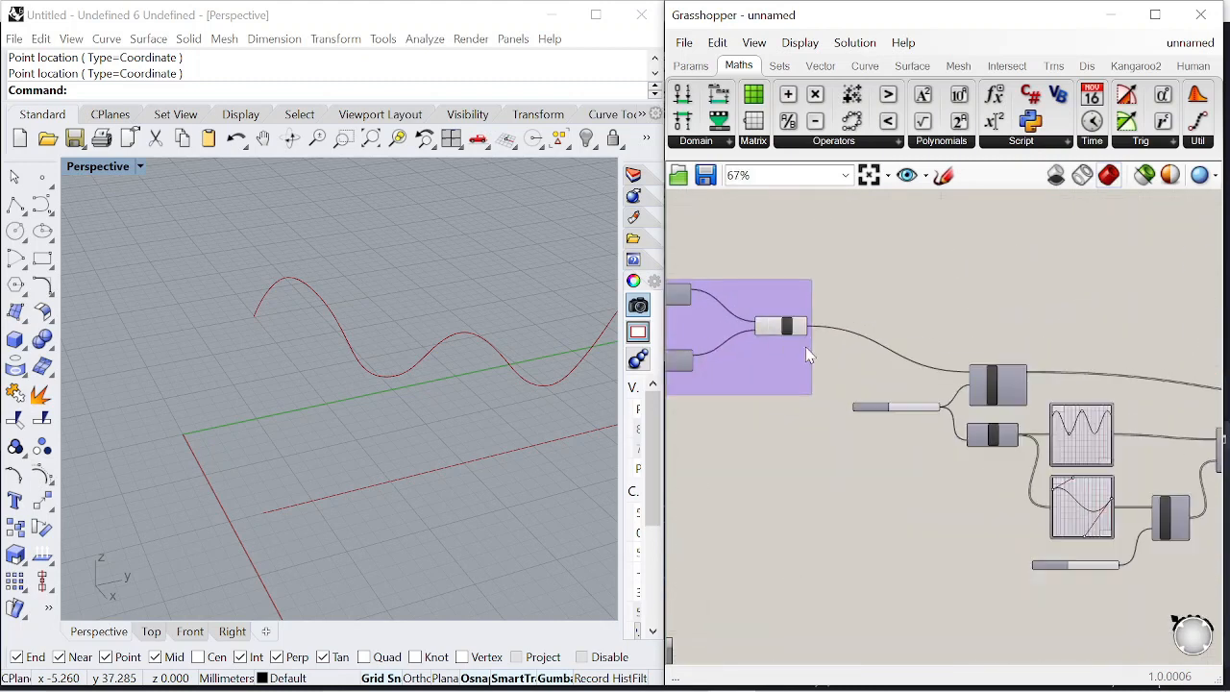
{"action": "left_click", "coordinate": [775, 312]}
{"action": "scroll", "coordinate": [776, 309], "scroll_direction": "down", "scroll_amount": 3}
{"action": "left_click_drag", "start_coordinate": [803, 306], "coordinate": [1020, 434]}
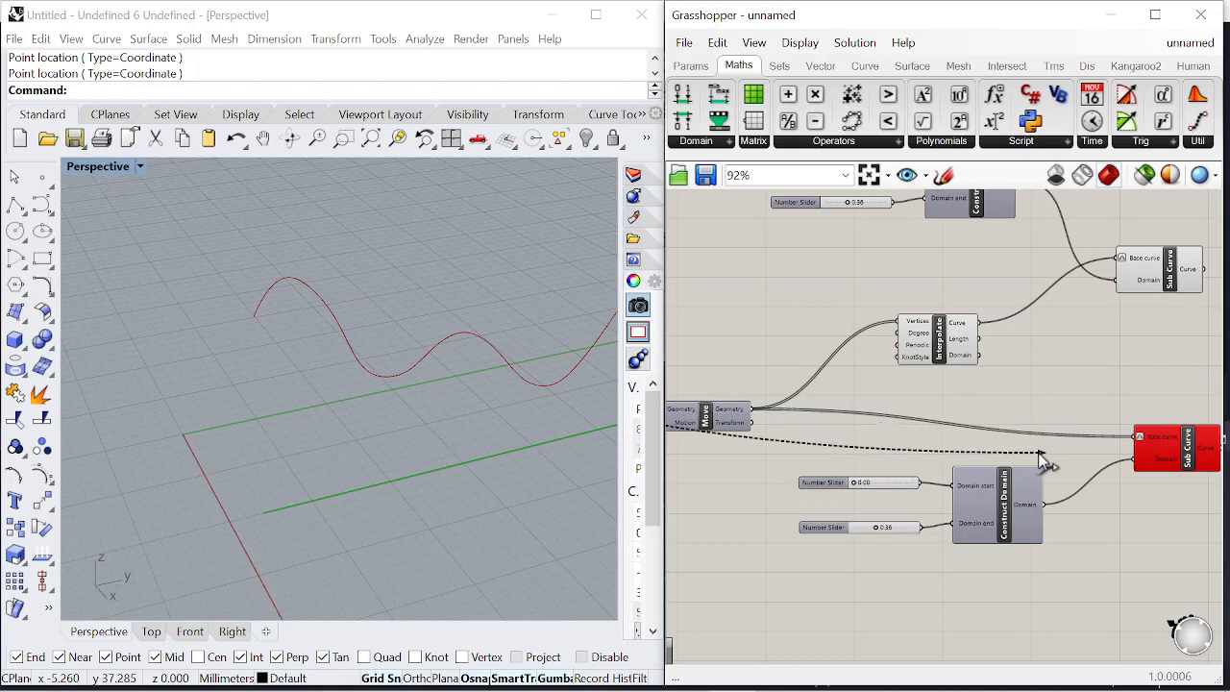
{"action": "left_click_drag", "start_coordinate": [1129, 441], "coordinate": [1147, 398]}
{"action": "left_click", "coordinate": [1126, 434]}
{"action": "left_click", "coordinate": [1121, 410]}
- Add a Divide Curve component beside the duplicated Sub Curve
{"action": "scroll", "coordinate": [928, 473], "scroll_direction": "up", "scroll_amount": 3}
{"action": "scroll", "coordinate": [919, 452], "scroll_direction": "up", "scroll_amount": 1}
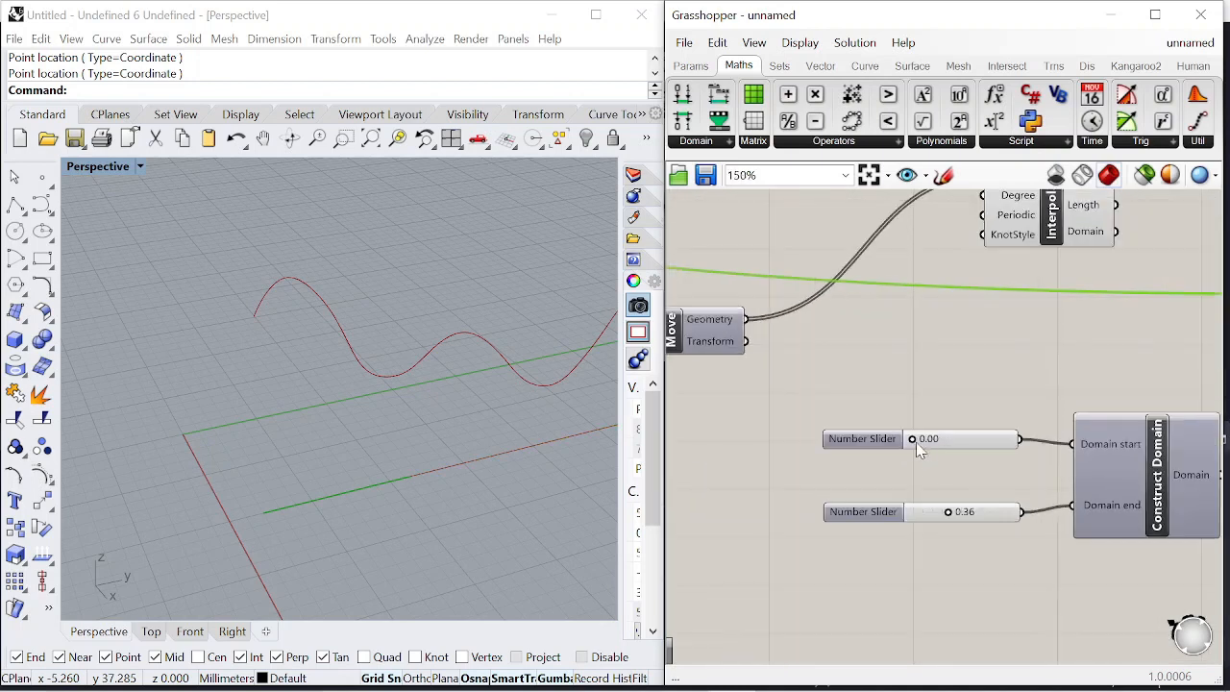
{"action": "scroll", "coordinate": [926, 450], "scroll_direction": "down", "scroll_amount": 5}
{"action": "scroll", "coordinate": [966, 336], "scroll_direction": "up", "scroll_amount": 4}
{"action": "double_click", "coordinate": [1088, 342]}
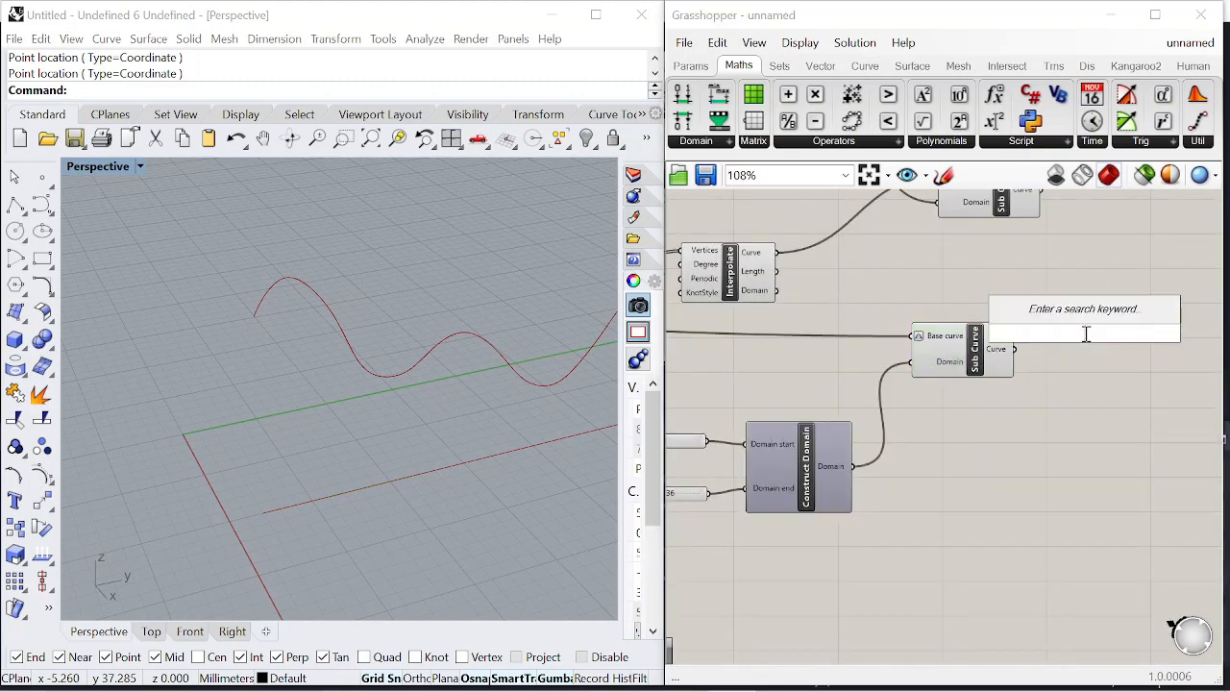
{"action": "type", "text": "divide"}
{"action": "key", "text": "Return"}
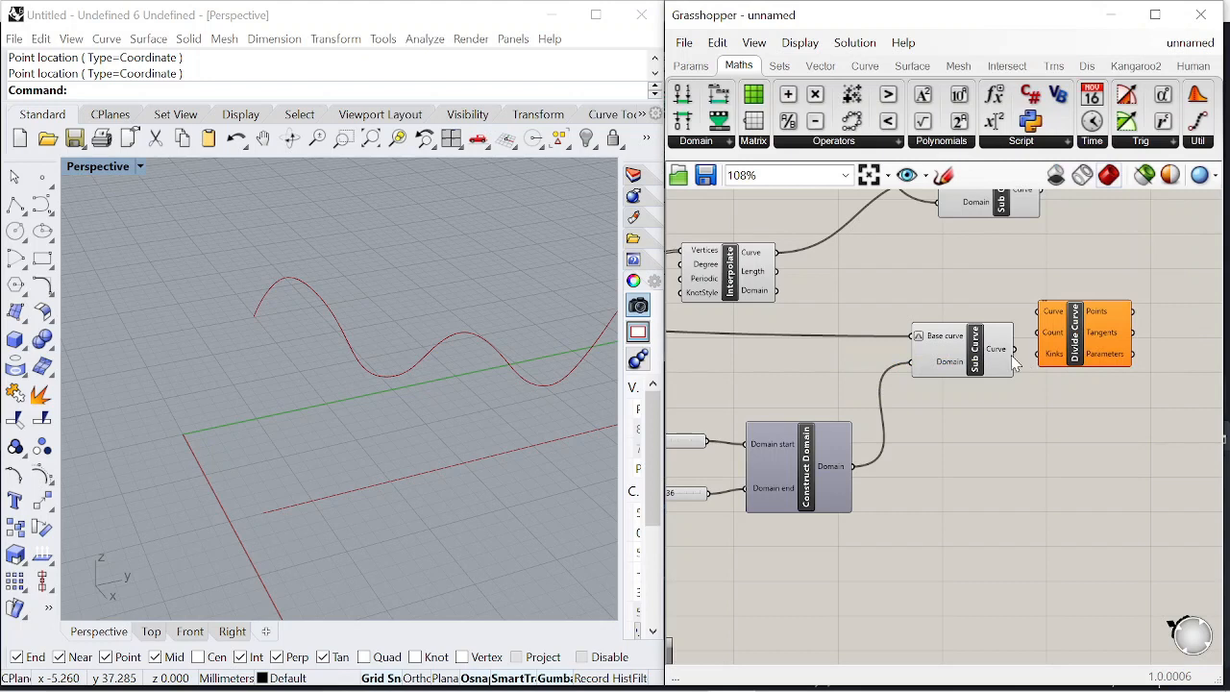
- Connect the lower Sub Curve to Divide Curve and duplicate Divide Curve for the upper Sub Curve's output
{"action": "scroll", "coordinate": [942, 351], "scroll_direction": "down", "scroll_amount": 5}
{"action": "left_click_drag", "start_coordinate": [1034, 322], "coordinate": [1108, 234]}
{"action": "scroll", "coordinate": [1000, 343], "scroll_direction": "up", "scroll_amount": 4}
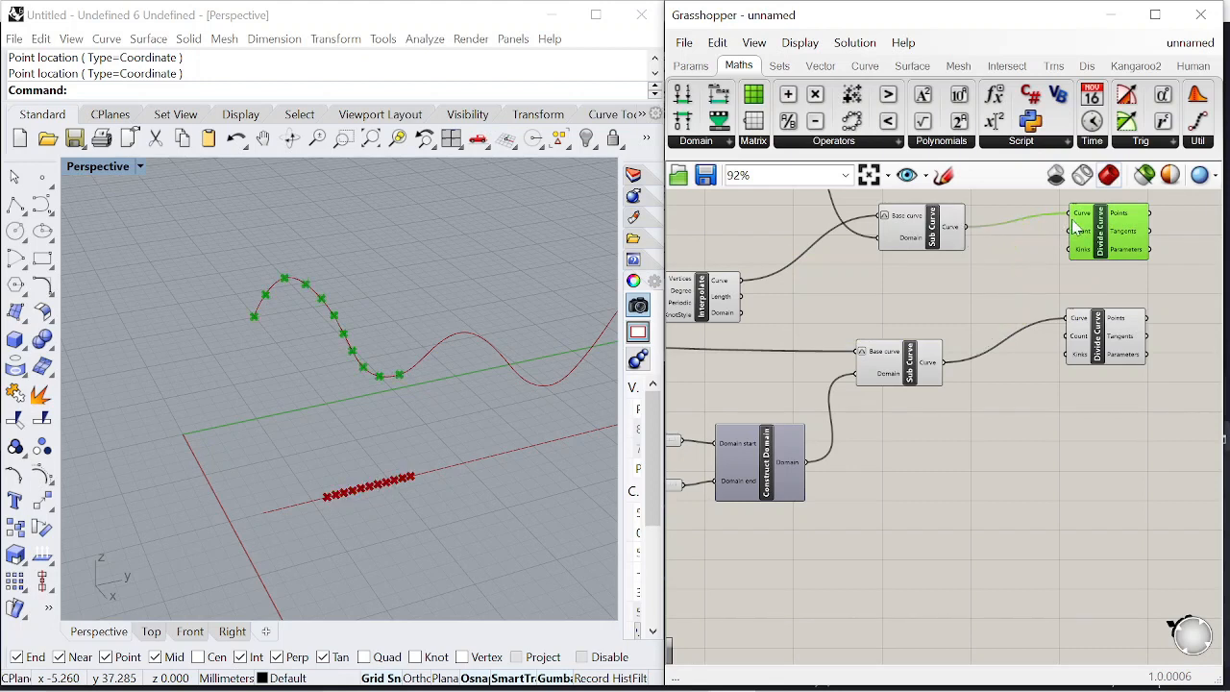
- Add a number slider, connect it to the Count inputs of both Divide Curve components and set it to 8
{"action": "scroll", "coordinate": [1048, 327], "scroll_direction": "up", "scroll_amount": 5}
{"action": "scroll", "coordinate": [1048, 327], "scroll_direction": "down", "scroll_amount": 3}
{"action": "double_click", "coordinate": [920, 325]}
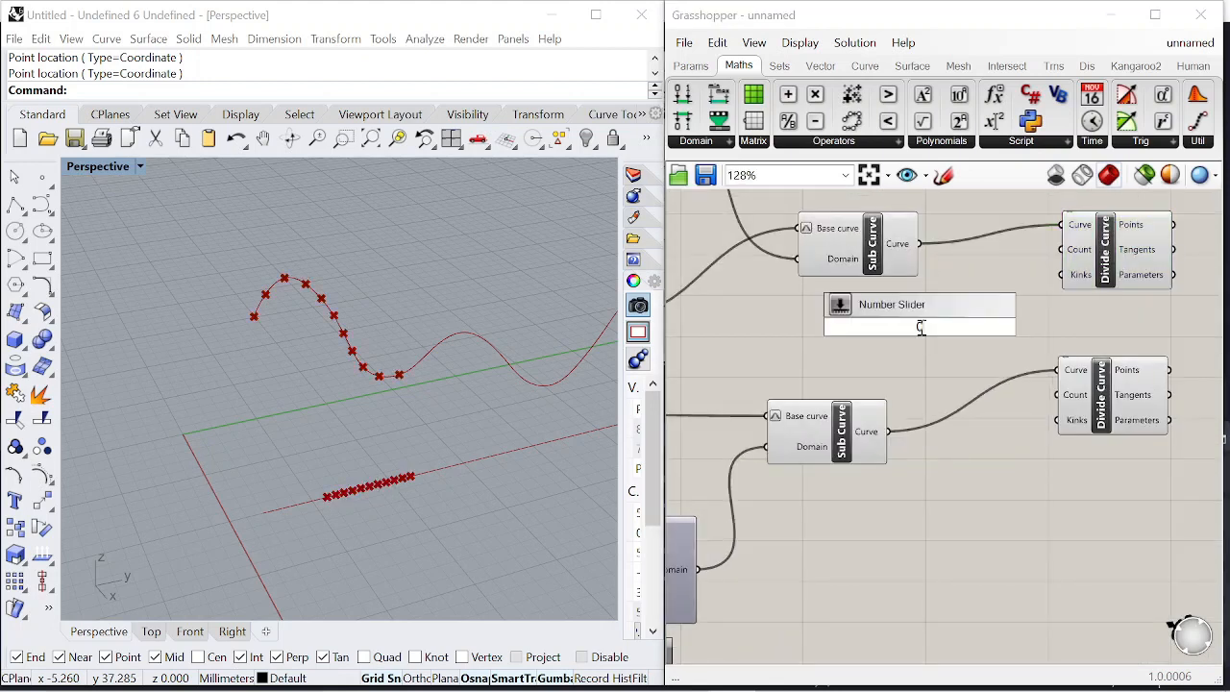
{"action": "key", "text": "Return"}
{"action": "scroll", "coordinate": [1034, 324], "scroll_direction": "up", "scroll_amount": 2}
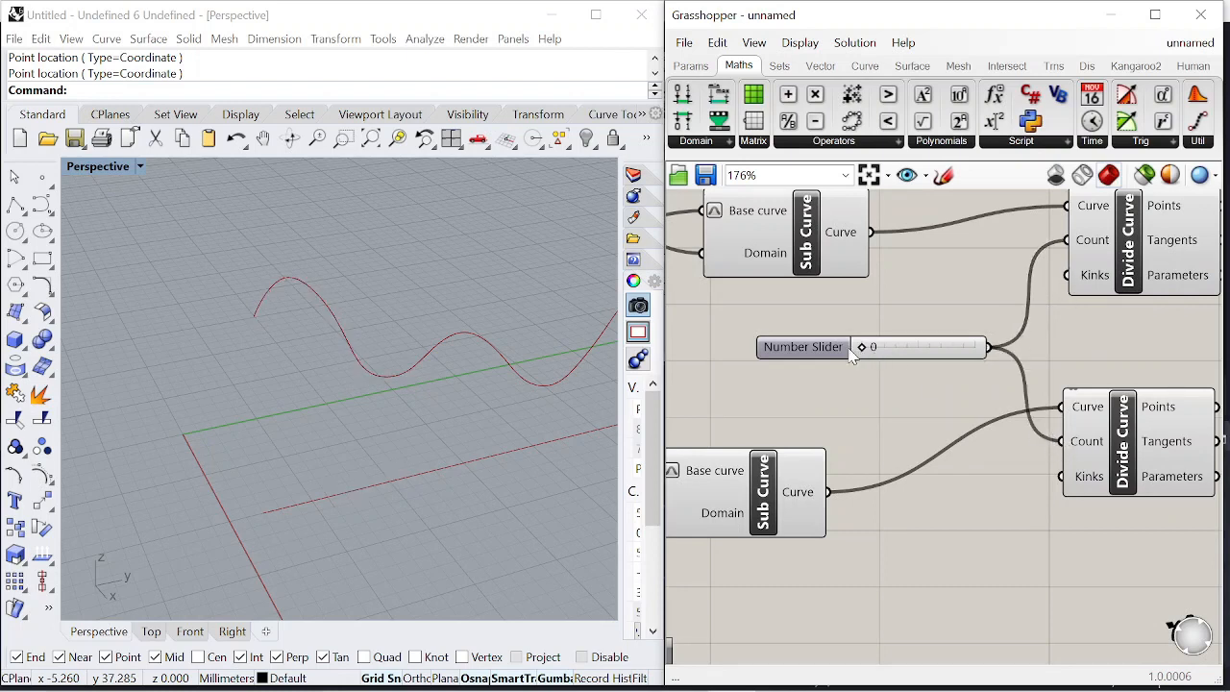
{"action": "right_click_drag", "start_coordinate": [380, 433], "coordinate": [502, 451]}
{"action": "scroll", "coordinate": [933, 367], "scroll_direction": "down", "scroll_amount": 7}
{"action": "scroll", "coordinate": [1065, 312], "scroll_direction": "up", "scroll_amount": 4}
{"action": "left_click", "coordinate": [944, 340]}
{"action": "scroll", "coordinate": [1036, 282], "scroll_direction": "up", "scroll_amount": 1}
{"action": "left_click", "coordinate": [920, 494]}
{"action": "scroll", "coordinate": [916, 448], "scroll_direction": "up", "scroll_amount": 1}
- Add a Move component and connect the lower Divide Curve's Points to its Geometry input
{"action": "double_click", "coordinate": [1042, 437]}
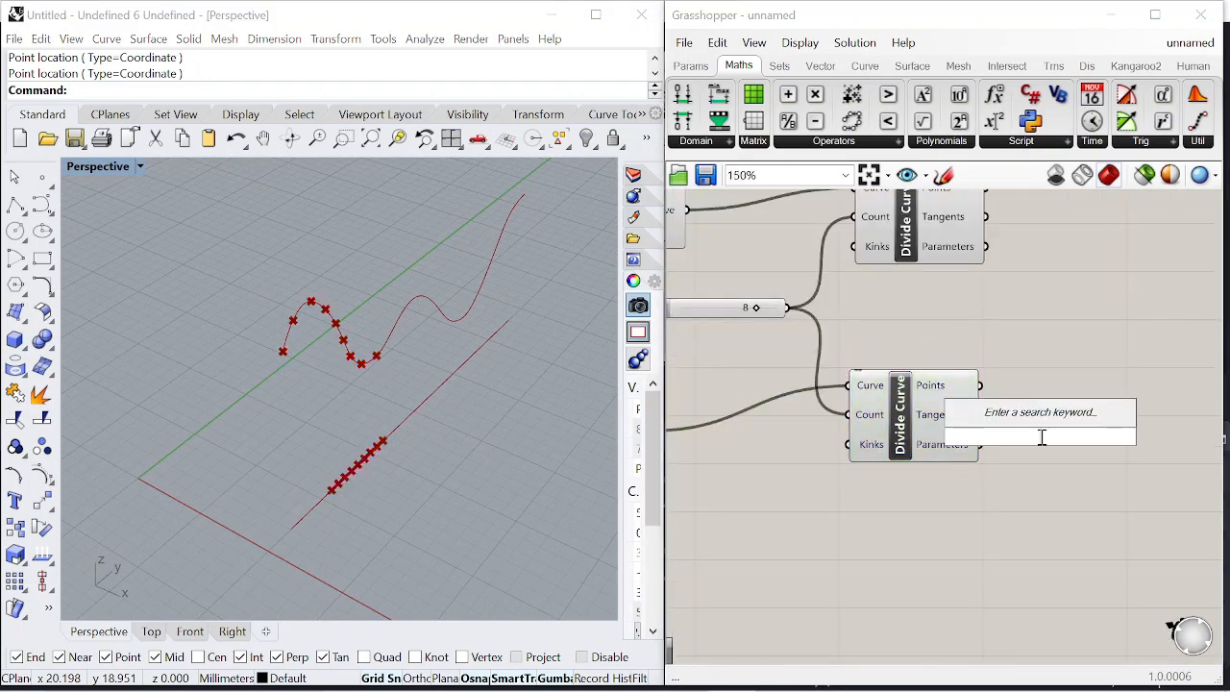
{"action": "type", "text": "move"}
{"action": "key", "text": "Return"}
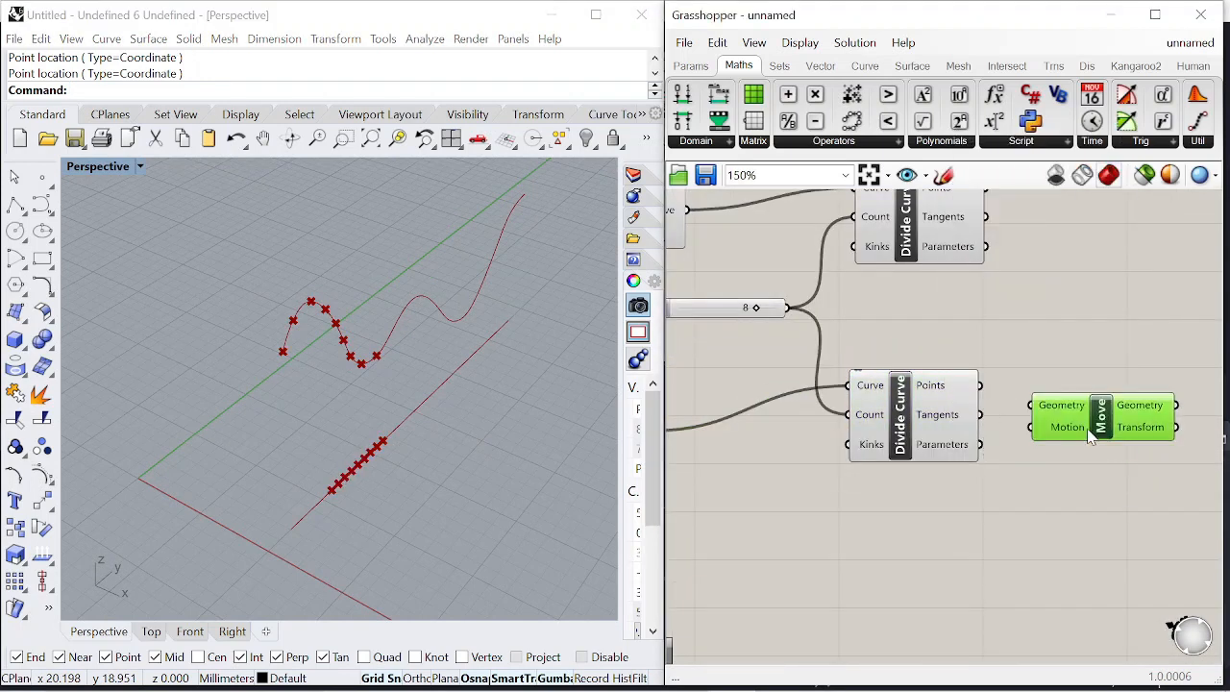
{"action": "right_click_drag", "start_coordinate": [1182, 442], "coordinate": [1121, 428]}
{"action": "left_click_drag", "start_coordinate": [1100, 421], "coordinate": [1169, 450]}
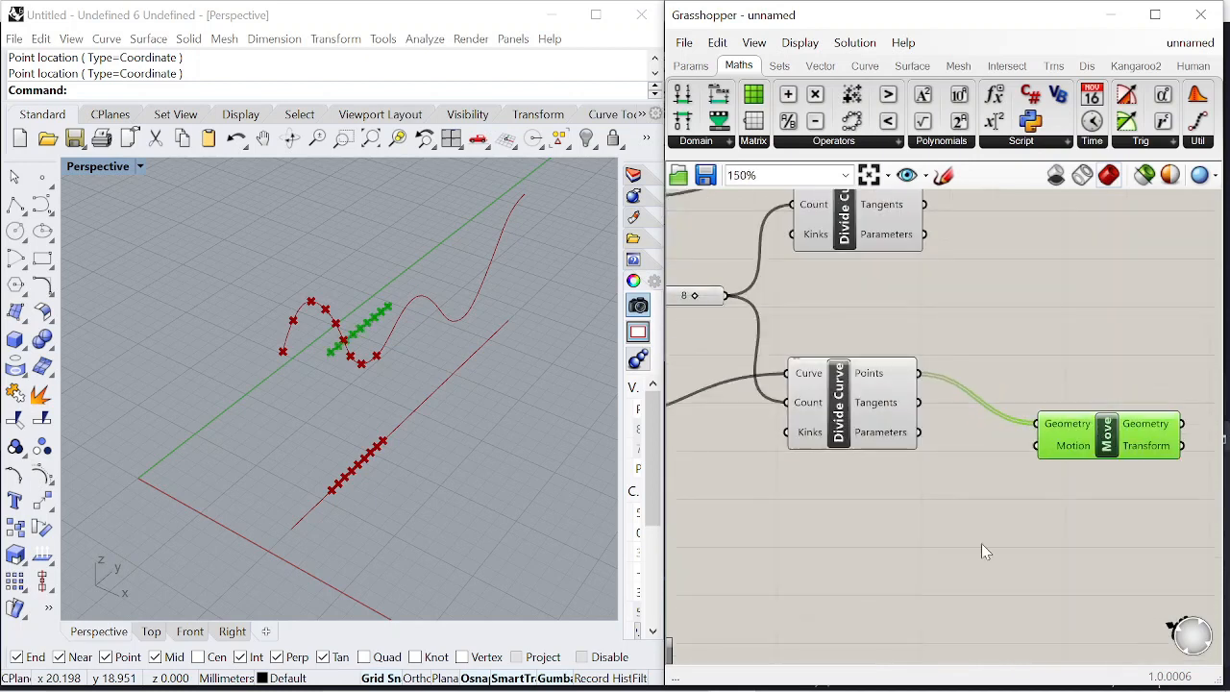
- Add a Unit X component and connect its Unit vector to the Move component's Motion input
{"action": "scroll", "coordinate": [252, 375], "scroll_direction": "down", "scroll_amount": 7}
{"action": "scroll", "coordinate": [1008, 466], "scroll_direction": "up", "scroll_amount": 4}
{"action": "left_click", "coordinate": [930, 519]}
{"action": "double_click", "coordinate": [929, 519]}
{"action": "type", "text": "x"}
{"action": "key", "text": "Return"}
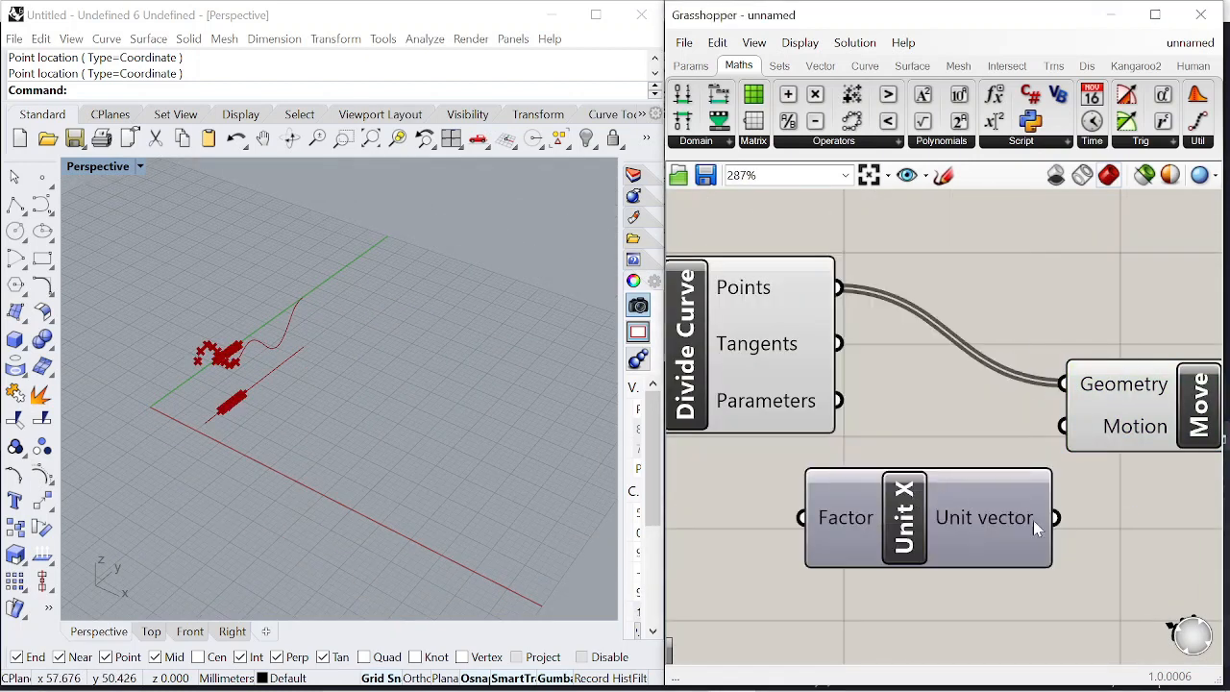
{"action": "left_click_drag", "start_coordinate": [1077, 436], "coordinate": [1080, 437]}
{"action": "scroll", "coordinate": [1085, 440], "scroll_direction": "down", "scroll_amount": 3}
{"action": "right_click_drag", "start_coordinate": [1153, 433], "coordinate": [910, 437]}
{"action": "left_click_drag", "start_coordinate": [915, 423], "coordinate": [1072, 437]}
{"action": "left_click_drag", "start_coordinate": [754, 496], "coordinate": [862, 457]}
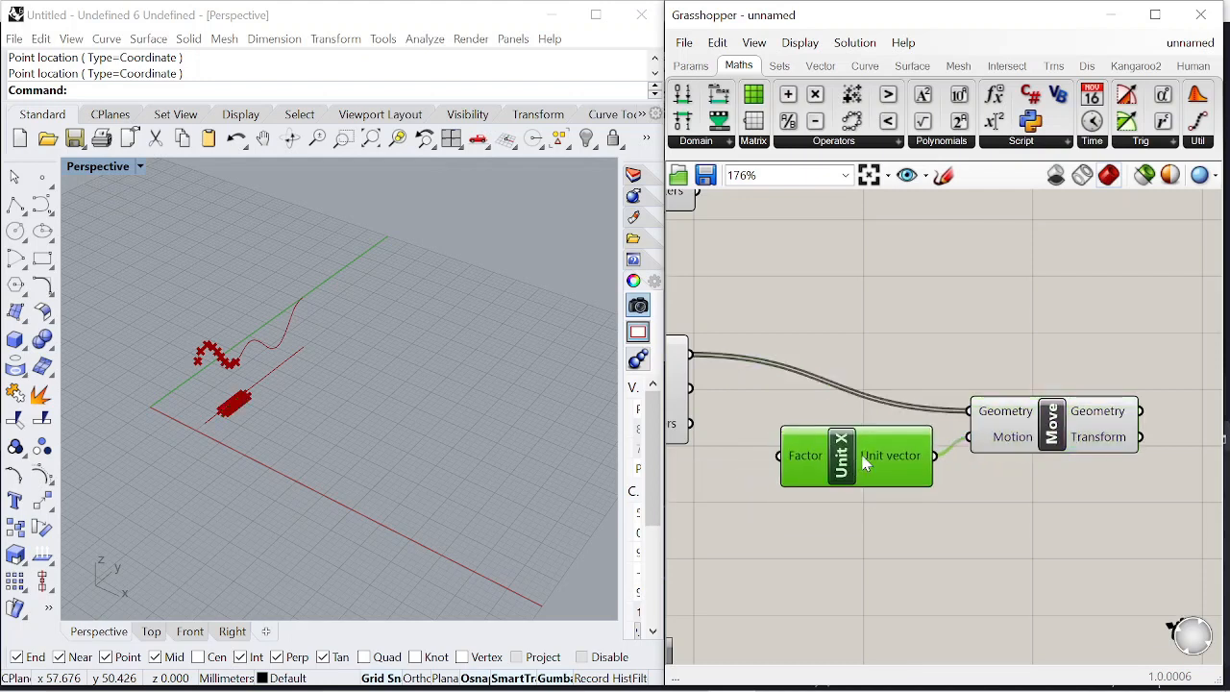
- Arrange the Move and Unit X components beside the lower Divide Curve
{"action": "left_click_drag", "start_coordinate": [1012, 428], "coordinate": [1033, 442]}
{"action": "left_click_drag", "start_coordinate": [876, 456], "coordinate": [879, 469]}
{"action": "left_click_drag", "start_coordinate": [1045, 428], "coordinate": [1048, 442]}
{"action": "scroll", "coordinate": [197, 393], "scroll_direction": "up", "scroll_amount": 5}
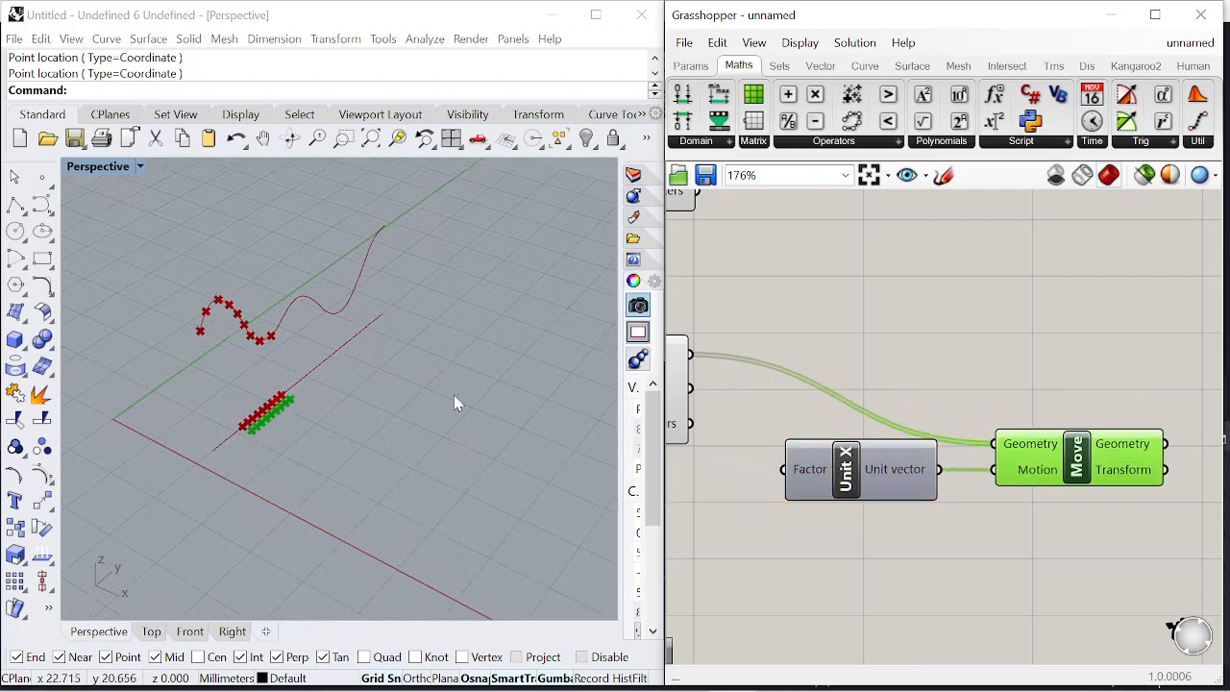
{"action": "scroll", "coordinate": [876, 466], "scroll_direction": "up", "scroll_amount": 1}
{"action": "right_click_drag", "start_coordinate": [876, 466], "coordinate": [1066, 433]}
{"action": "left_click_drag", "start_coordinate": [1069, 440], "coordinate": [1069, 475]}
- Duplicate the Move component above the original, with Points and the Unit X vector feeding both copies
{"action": "double_click", "coordinate": [790, 512]}
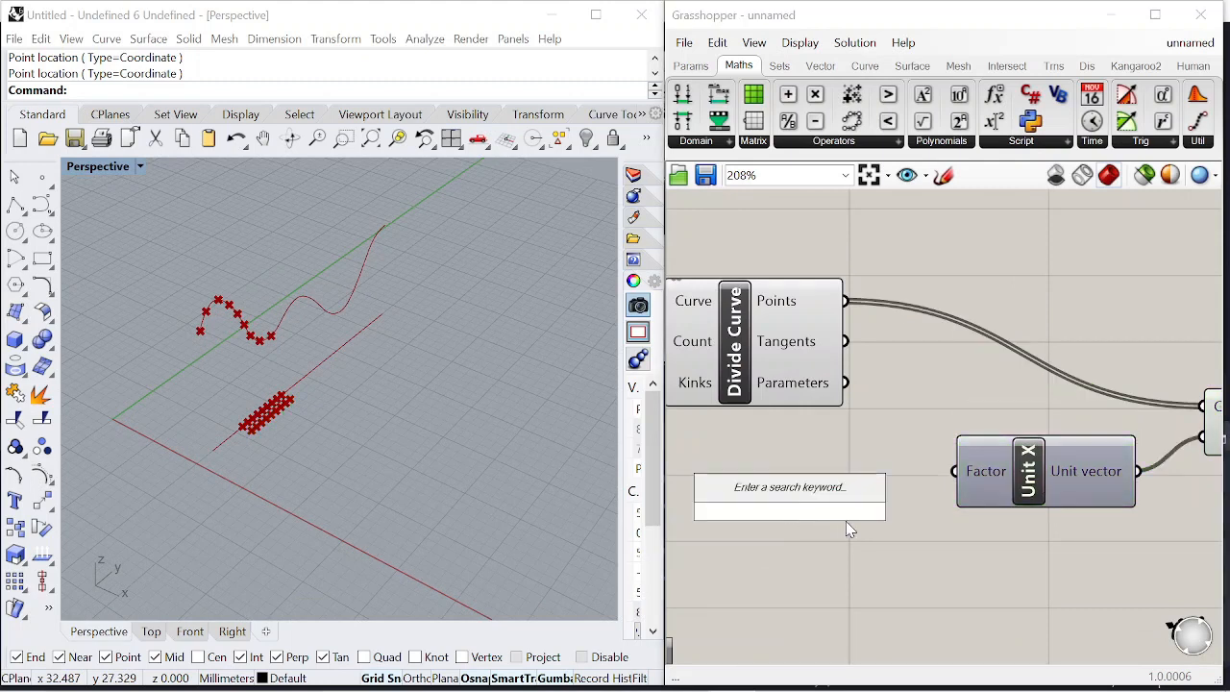
{"action": "scroll", "coordinate": [923, 609], "scroll_direction": "down", "scroll_amount": 5}
{"action": "scroll", "coordinate": [1059, 411], "scroll_direction": "up", "scroll_amount": 5}
{"action": "left_click_drag", "start_coordinate": [1057, 414], "coordinate": [1141, 244]}
{"action": "scroll", "coordinate": [1108, 404], "scroll_direction": "down", "scroll_amount": 4}
{"action": "right_click_drag", "start_coordinate": [1127, 317], "coordinate": [1069, 370]}
{"action": "scroll", "coordinate": [1070, 370], "scroll_direction": "up", "scroll_amount": 3}
{"action": "left_click_drag", "start_coordinate": [1069, 370], "coordinate": [1145, 359]}
{"action": "left_click_drag", "start_coordinate": [1050, 497], "coordinate": [1135, 520]}
{"action": "scroll", "coordinate": [1068, 520], "scroll_direction": "down", "scroll_amount": 4}
{"action": "scroll", "coordinate": [937, 588], "scroll_direction": "up", "scroll_amount": 2}
{"action": "left_click_drag", "start_coordinate": [888, 518], "coordinate": [883, 499]}
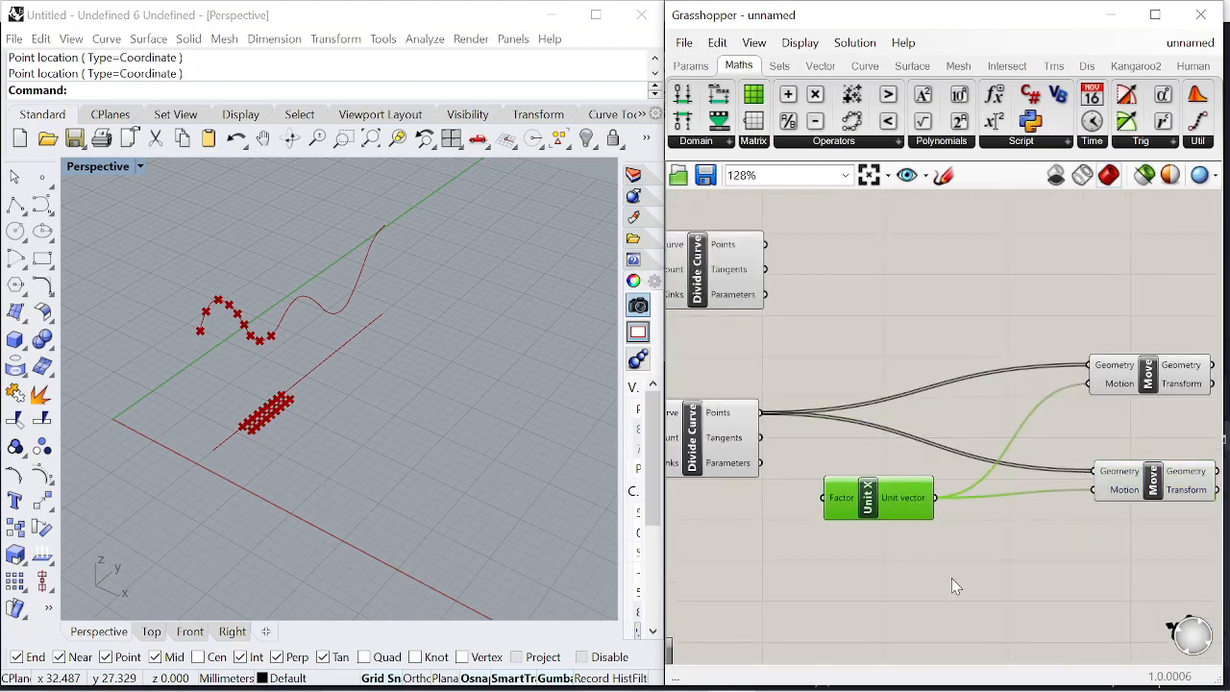
- Add a Negative component and route the Unit X vector through it into the lower Move's Motion input
{"action": "double_click", "coordinate": [954, 585]}
{"action": "type", "text": "negative"}
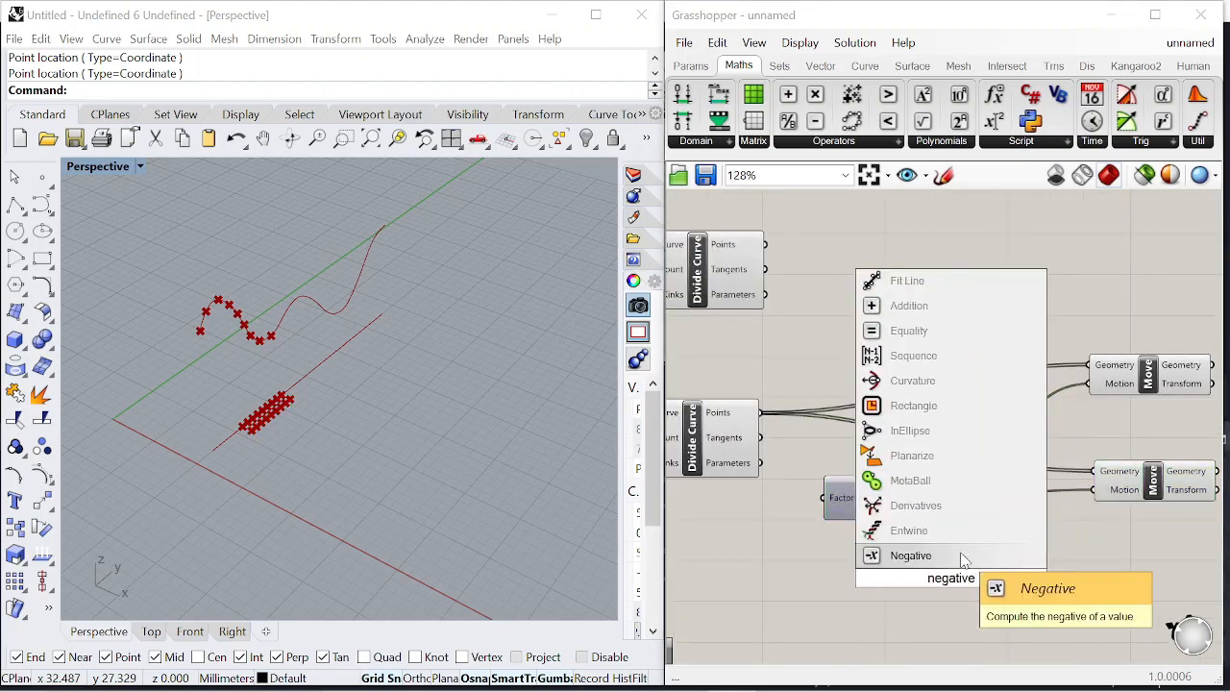
{"action": "left_click", "coordinate": [964, 557]}
{"action": "left_click_drag", "start_coordinate": [919, 572], "coordinate": [1044, 523]}
{"action": "left_click_drag", "start_coordinate": [1119, 384], "coordinate": [1141, 364]}
{"action": "left_click_drag", "start_coordinate": [1150, 492], "coordinate": [1180, 507]}
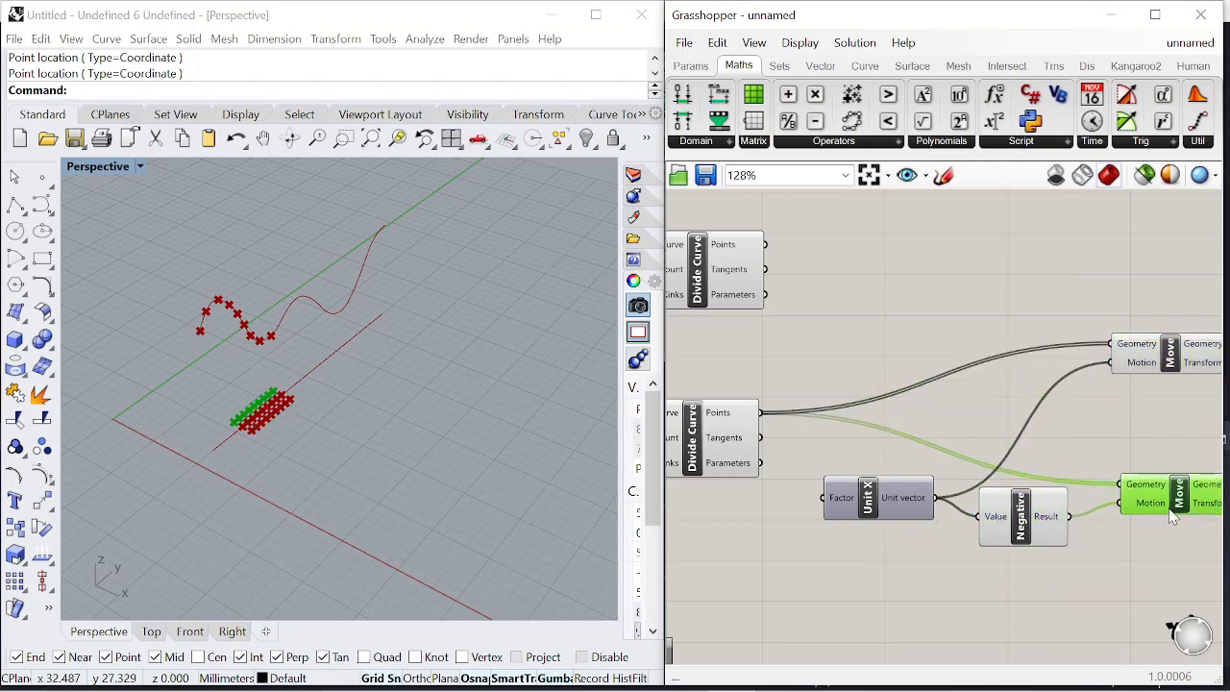
- Spread out the Move, Negative and Unit X components to make room before Unit X
{"action": "scroll", "coordinate": [946, 419], "scroll_direction": "down", "scroll_amount": 2}
{"action": "left_click", "coordinate": [844, 436]}
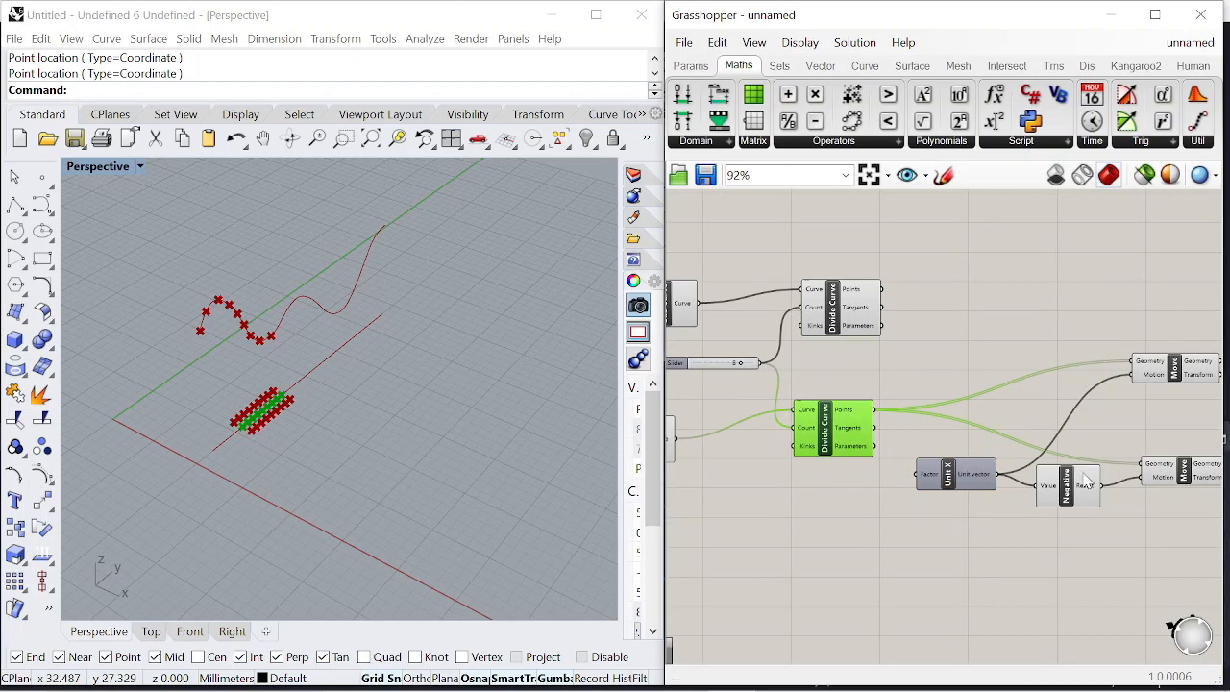
{"action": "right_click_drag", "start_coordinate": [1179, 477], "coordinate": [1045, 445]}
{"action": "scroll", "coordinate": [1046, 445], "scroll_direction": "up", "scroll_amount": 1}
{"action": "left_click_drag", "start_coordinate": [1045, 443], "coordinate": [1073, 440]}
{"action": "left_click_drag", "start_coordinate": [908, 451], "coordinate": [938, 466]}
{"action": "left_click_drag", "start_coordinate": [772, 435], "coordinate": [767, 461]}
- Add a number slider from 0 to 10.0, connect it to Unit X's Factor and set it to 8.5
{"action": "right_click_drag", "start_coordinate": [767, 463], "coordinate": [1020, 445]}
{"action": "scroll", "coordinate": [890, 456], "scroll_direction": "up", "scroll_amount": 1}
{"action": "double_click", "coordinate": [890, 456]}
{"action": "type", "text": "0<"}
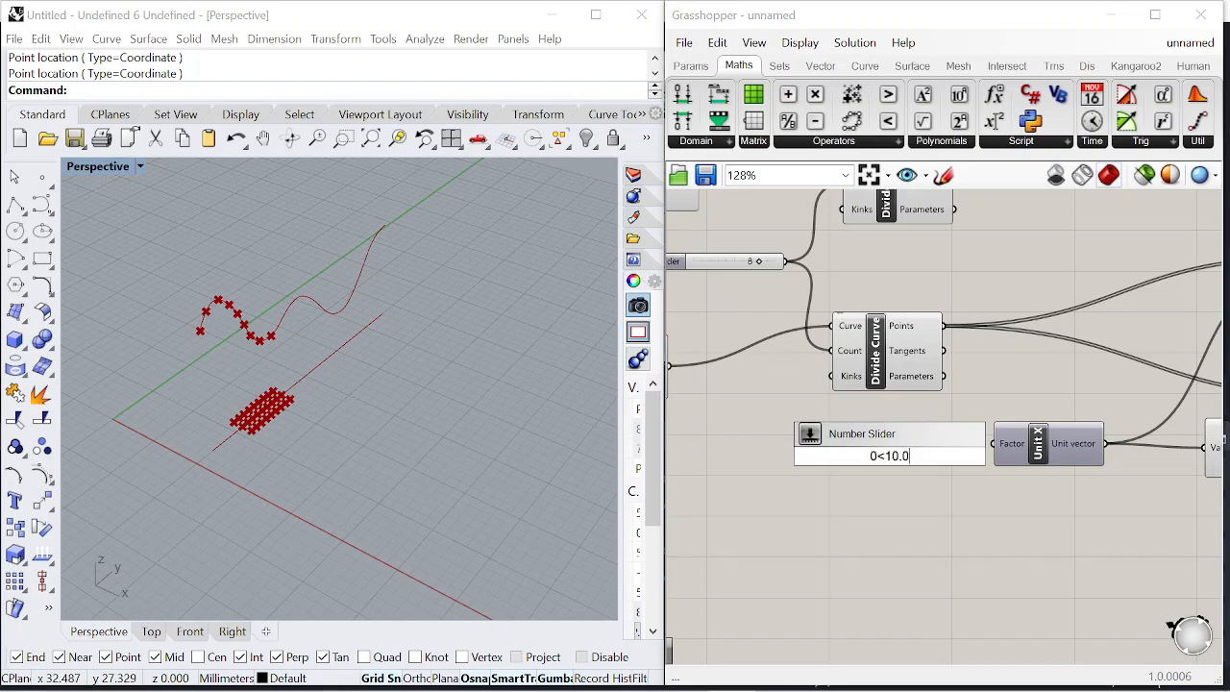
{"action": "type", "text": "10.0"}
{"action": "key", "text": "Return"}
{"action": "scroll", "coordinate": [970, 455], "scroll_direction": "up", "scroll_amount": 2}
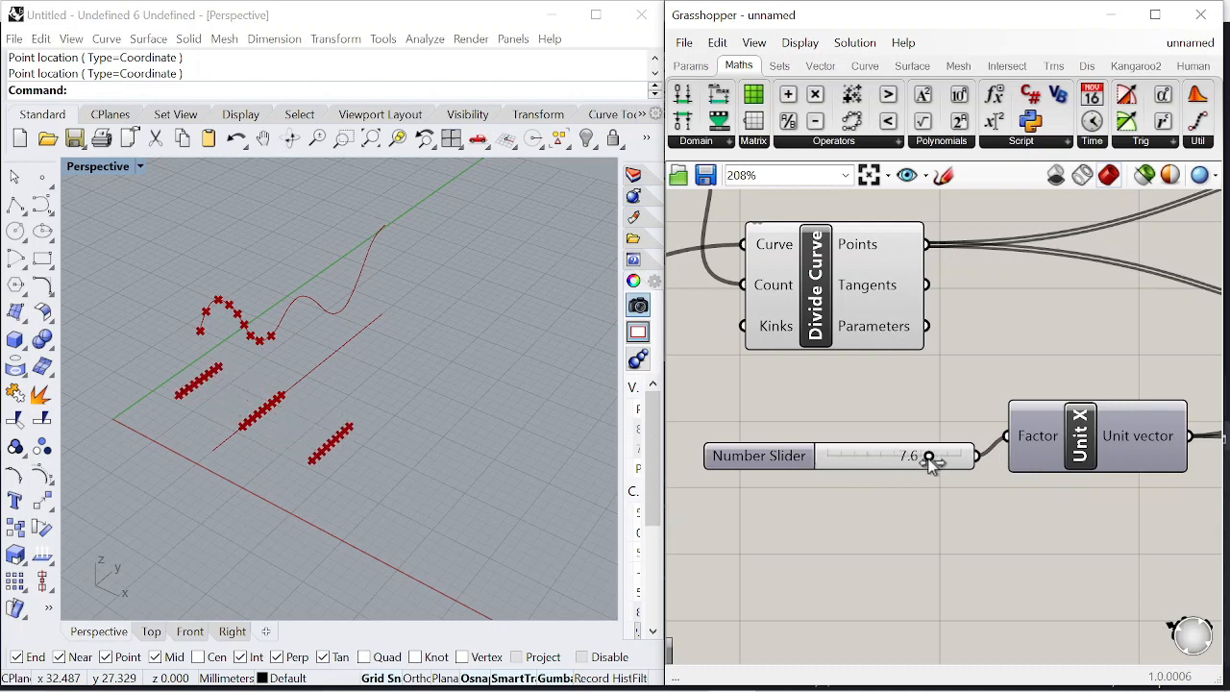
{"action": "scroll", "coordinate": [898, 385], "scroll_direction": "down", "scroll_amount": 4}
- Examine which row of points each Move component produces and review the whole definition
{"action": "left_click", "coordinate": [1021, 351]}
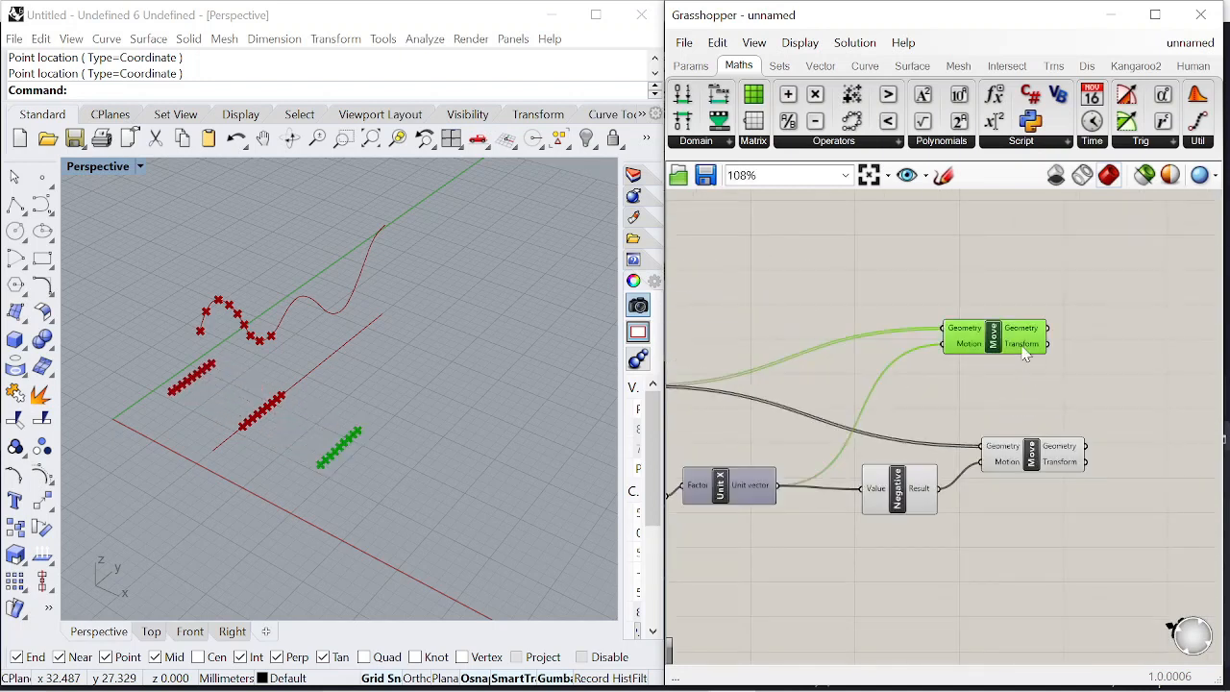
{"action": "left_click", "coordinate": [1059, 459]}
{"action": "scroll", "coordinate": [1054, 382], "scroll_direction": "down", "scroll_amount": 8}
{"action": "scroll", "coordinate": [842, 425], "scroll_direction": "up", "scroll_amount": 5}
{"action": "scroll", "coordinate": [855, 428], "scroll_direction": "down", "scroll_amount": 4}
{"action": "scroll", "coordinate": [851, 431], "scroll_direction": "up", "scroll_amount": 4}
{"action": "scroll", "coordinate": [882, 413], "scroll_direction": "down", "scroll_amount": 5}
{"action": "scroll", "coordinate": [939, 380], "scroll_direction": "up", "scroll_amount": 6}
{"action": "scroll", "coordinate": [983, 386], "scroll_direction": "down", "scroll_amount": 4}
{"action": "scroll", "coordinate": [937, 363], "scroll_direction": "up", "scroll_amount": 3}
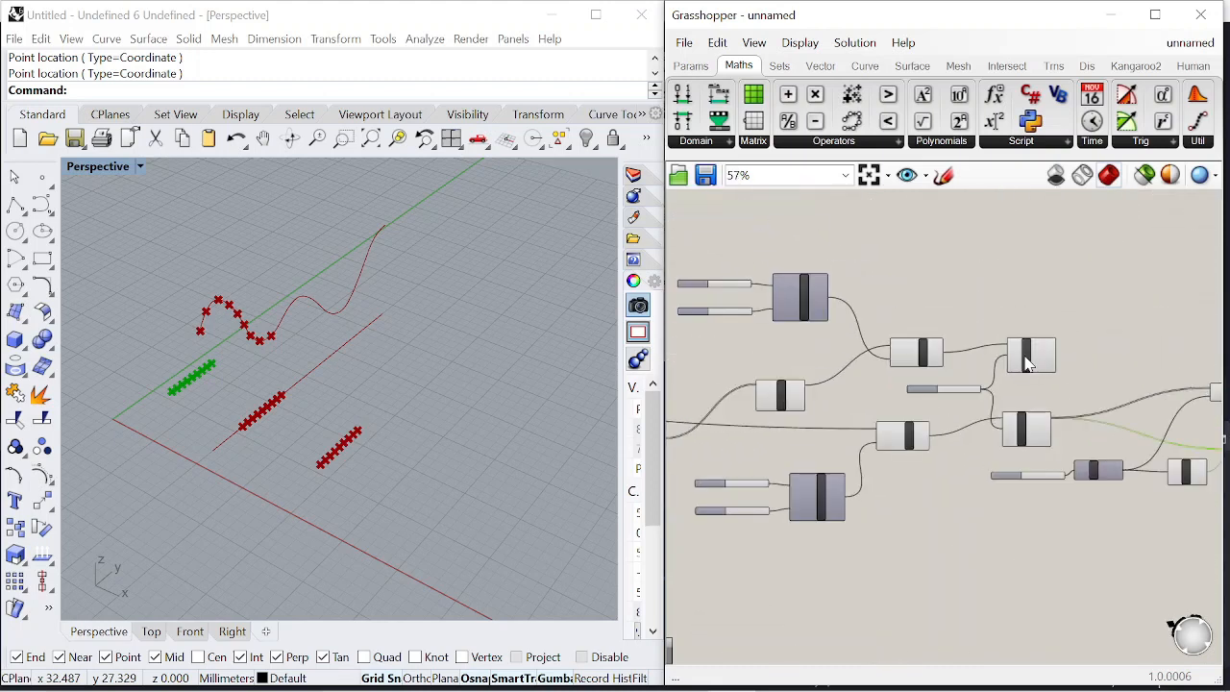
- Place the upper Divide Curve above the Move components and hide the previews of Interpolate, both Sub Curves and the lower Divide Curve
{"action": "left_click", "coordinate": [1028, 357]}
{"action": "scroll", "coordinate": [1047, 357], "scroll_direction": "down", "scroll_amount": 3}
{"action": "scroll", "coordinate": [1053, 348], "scroll_direction": "up", "scroll_amount": 1}
{"action": "left_click", "coordinate": [876, 399]}
{"action": "right_click", "coordinate": [937, 325]}
{"action": "left_click", "coordinate": [991, 354]}
{"action": "scroll", "coordinate": [828, 389], "scroll_direction": "down", "scroll_amount": 3}
{"action": "left_click_drag", "start_coordinate": [817, 424], "coordinate": [726, 339]}
{"action": "right_click", "coordinate": [839, 270]}
{"action": "left_click", "coordinate": [878, 303]}
{"action": "scroll", "coordinate": [884, 364], "scroll_direction": "up", "scroll_amount": 4}
{"action": "left_click", "coordinate": [830, 354]}
{"action": "scroll", "coordinate": [955, 393], "scroll_direction": "up", "scroll_amount": 5}
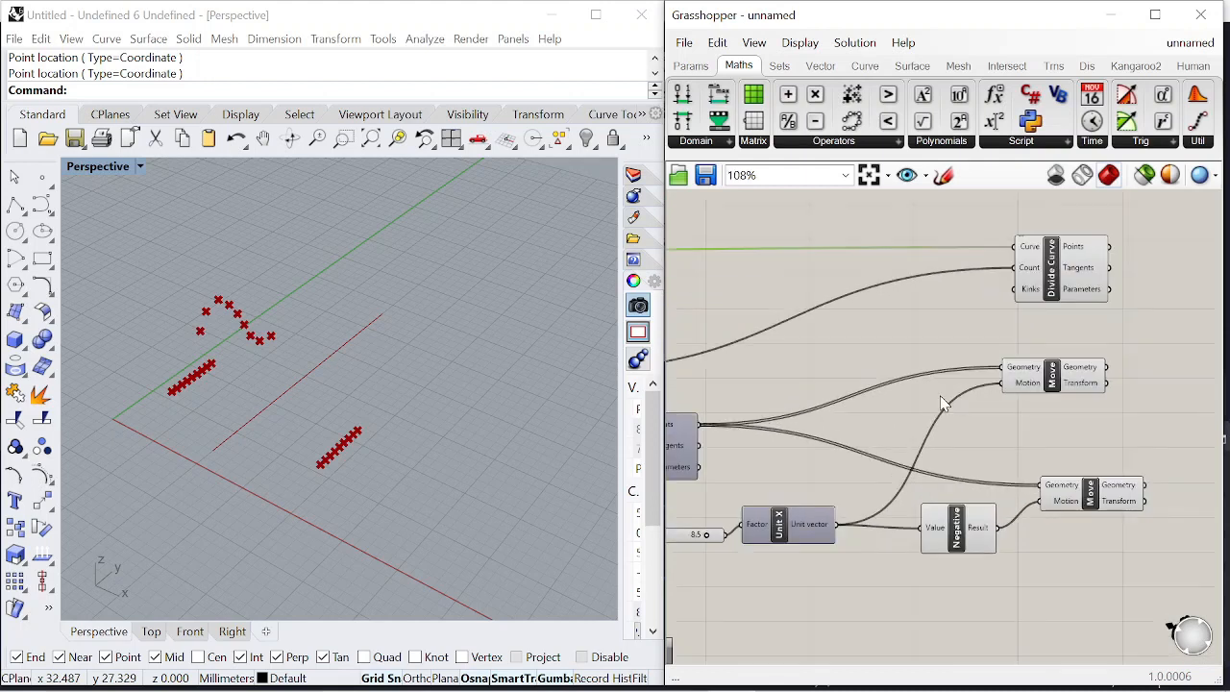
- Add a Merge component beside the upper Divide Curve and the Move components
{"action": "double_click", "coordinate": [1036, 359]}
{"action": "type", "text": "data"}
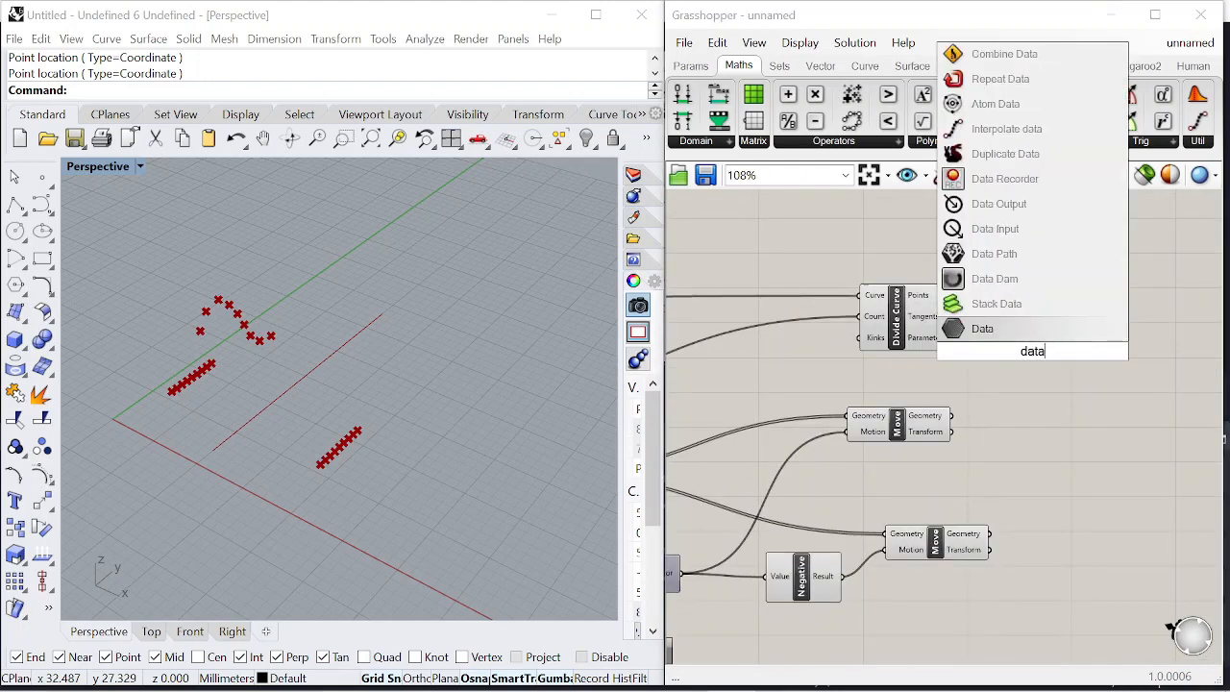
{"action": "key", "text": "BackSpace"}
{"action": "key", "text": "BackSpace"}
{"action": "key", "text": "BackSpace"}
{"action": "key", "text": "BackSpace"}
{"action": "type", "text": "merge"}
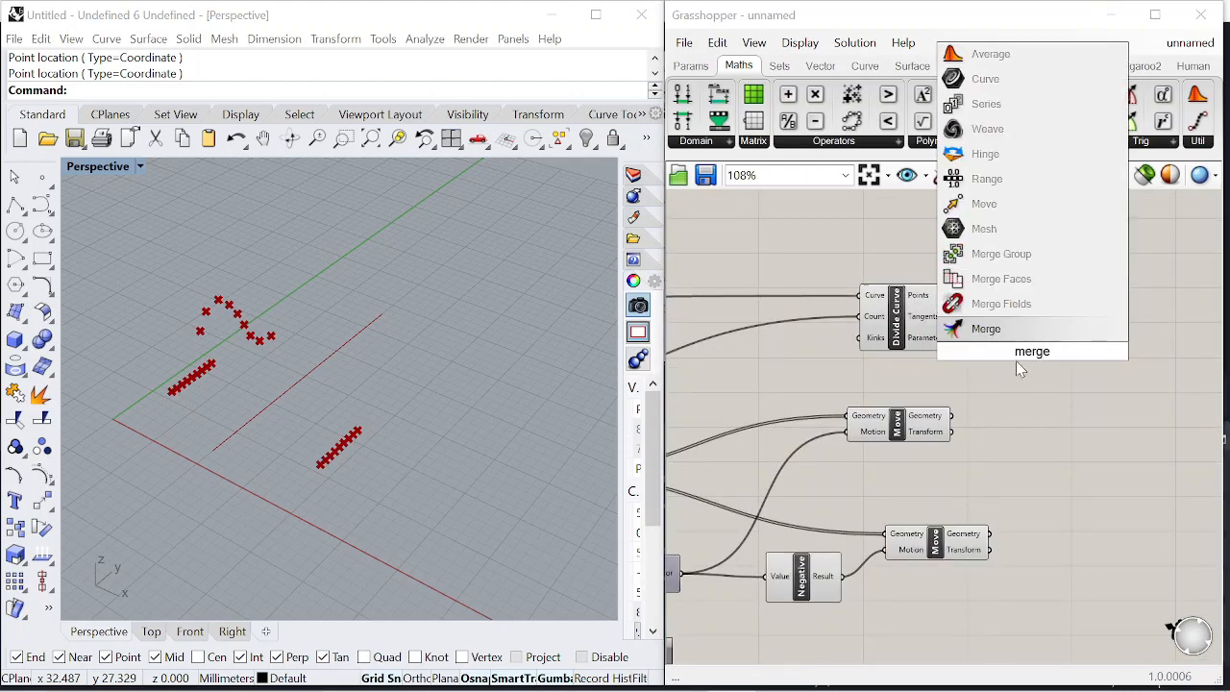
{"action": "key", "text": "Return"}
- Connect the upper Move's Geometry to Merge's D1, the upper Divide Curve's Points to D2 and the lower Move's Geometry to D3
{"action": "left_click", "coordinate": [930, 424]}
{"action": "scroll", "coordinate": [972, 417], "scroll_direction": "up", "scroll_amount": 3}
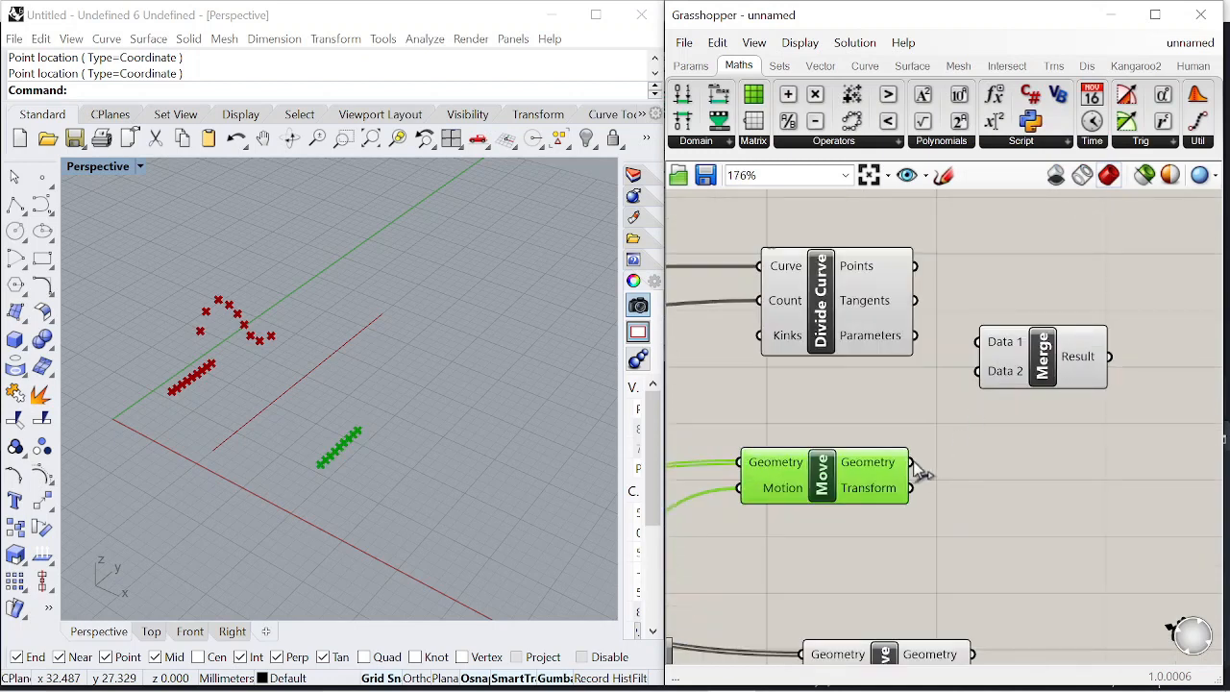
{"action": "left_click_drag", "start_coordinate": [1052, 357], "coordinate": [1081, 362]}
{"action": "left_click_drag", "start_coordinate": [915, 266], "coordinate": [1007, 373]}
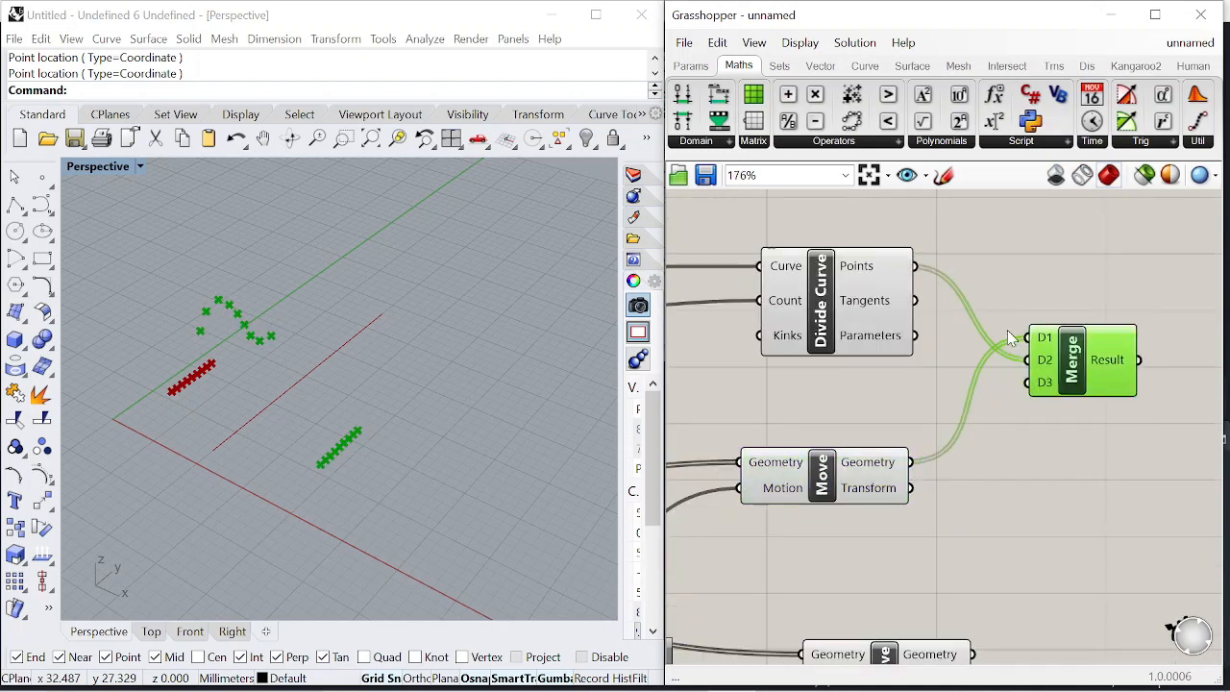
{"action": "scroll", "coordinate": [1007, 336], "scroll_direction": "down", "scroll_amount": 2}
{"action": "right_click_drag", "start_coordinate": [996, 579], "coordinate": [992, 479]}
{"action": "left_click_drag", "start_coordinate": [998, 366], "coordinate": [1118, 365]}
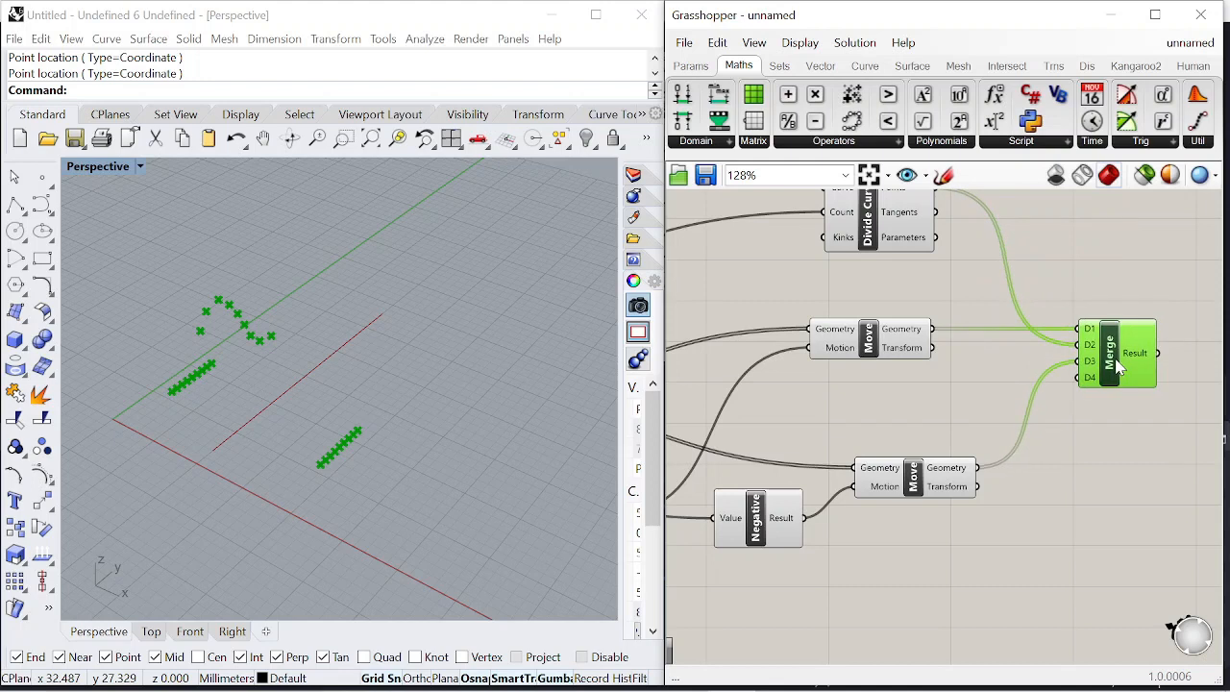
- Tidy the layout by repositioning the lower Move, upper Divide Curve, upper Sub Curve and the upper domain sliders with Construct Domain
{"action": "left_click_drag", "start_coordinate": [930, 471], "coordinate": [922, 389]}
{"action": "scroll", "coordinate": [998, 399], "scroll_direction": "down", "scroll_amount": 4}
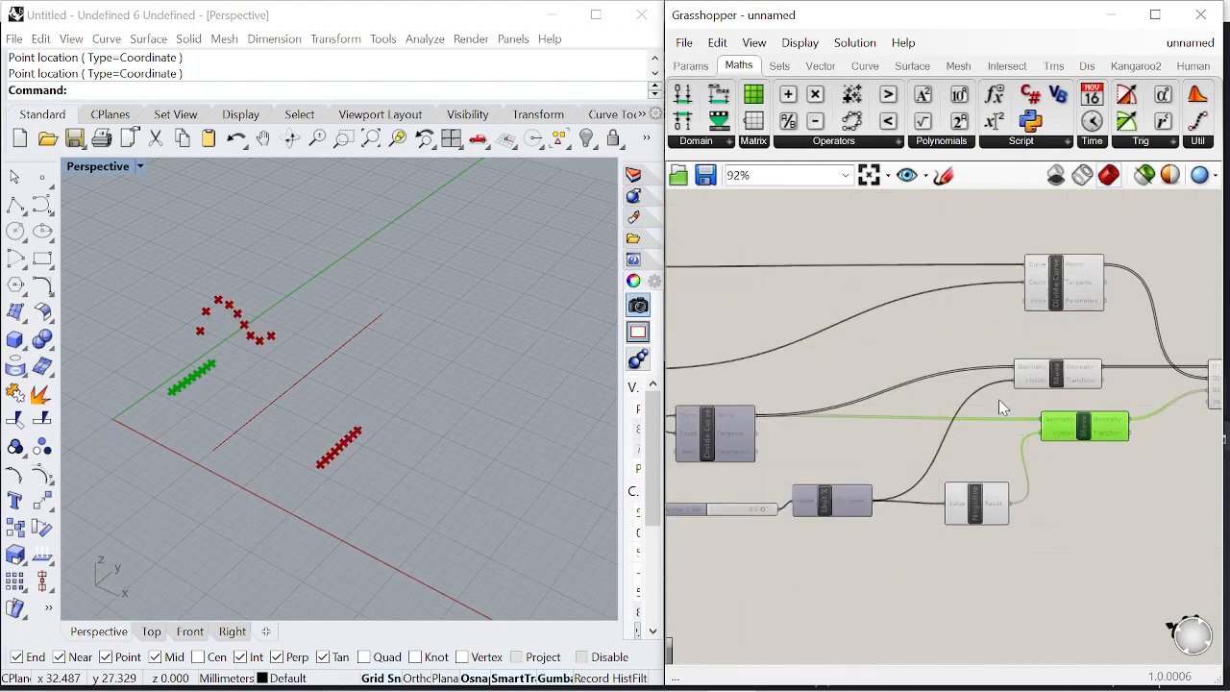
{"action": "left_click_drag", "start_coordinate": [1075, 299], "coordinate": [1077, 315]}
{"action": "scroll", "coordinate": [1077, 316], "scroll_direction": "down", "scroll_amount": 1}
{"action": "left_click_drag", "start_coordinate": [810, 304], "coordinate": [827, 311]}
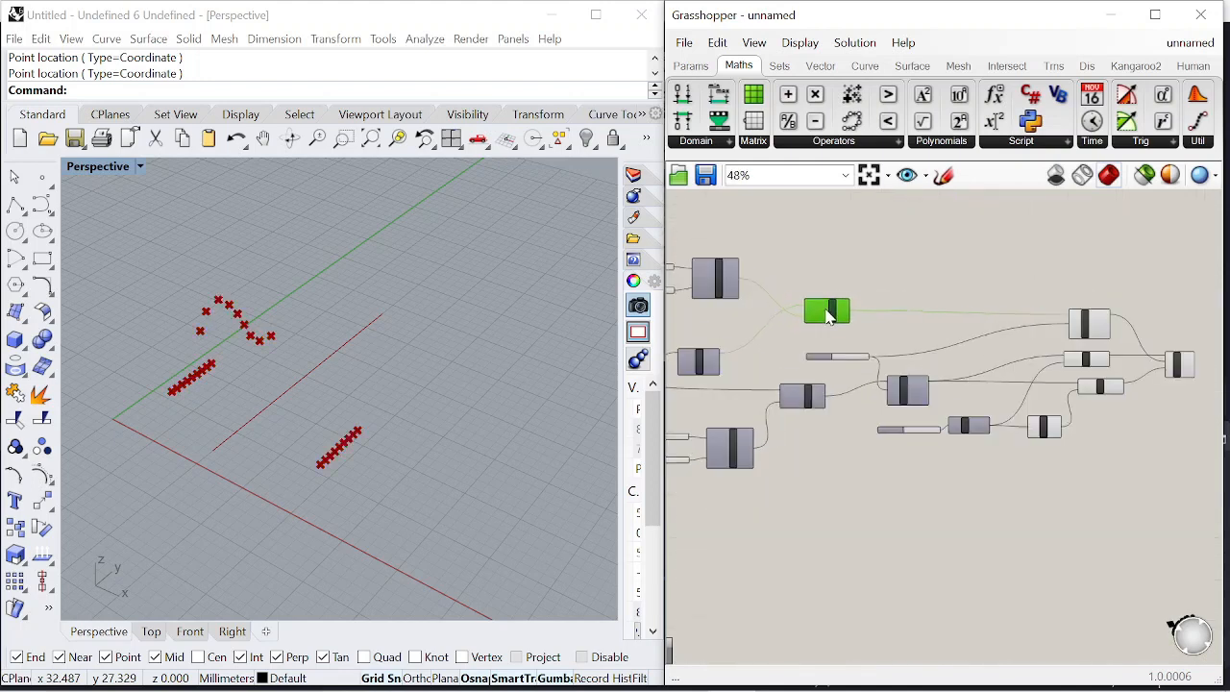
{"action": "scroll", "coordinate": [847, 290], "scroll_direction": "down", "scroll_amount": 1}
{"action": "right_click_drag", "start_coordinate": [690, 231], "coordinate": [805, 243]}
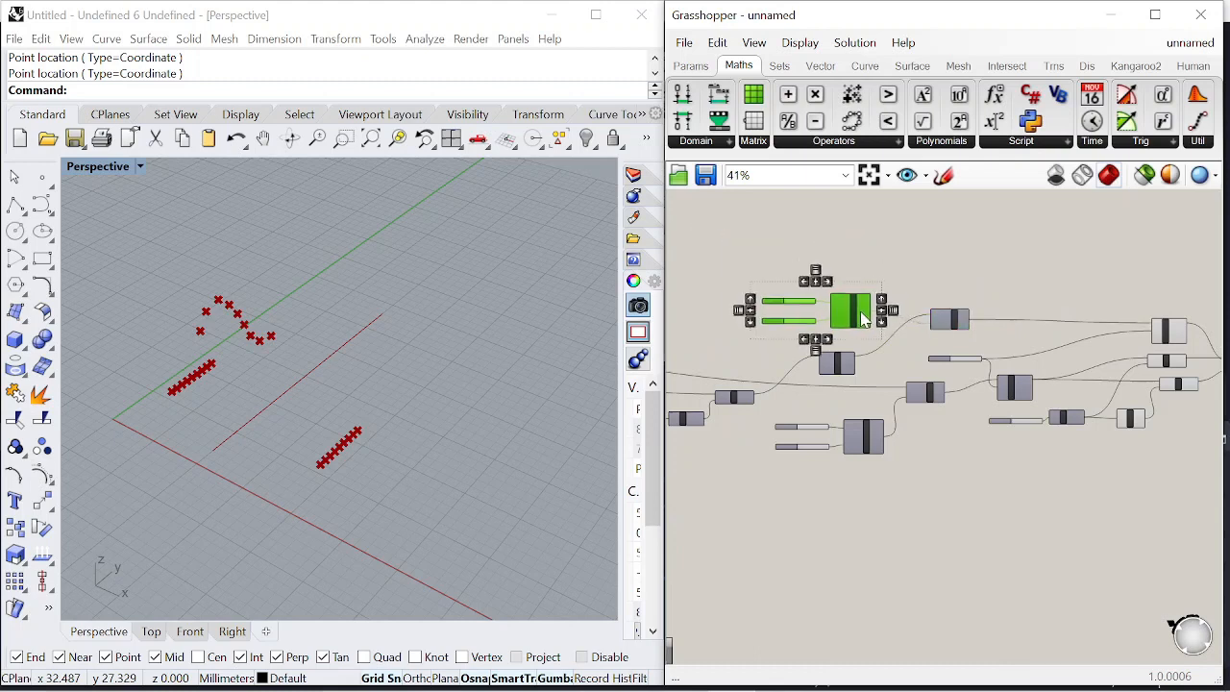
- Add an Interpolate component after Merge and connect the merged Result to its Vertices input
{"action": "scroll", "coordinate": [798, 317], "scroll_direction": "up", "scroll_amount": 5}
{"action": "scroll", "coordinate": [1038, 309], "scroll_direction": "up", "scroll_amount": 3}
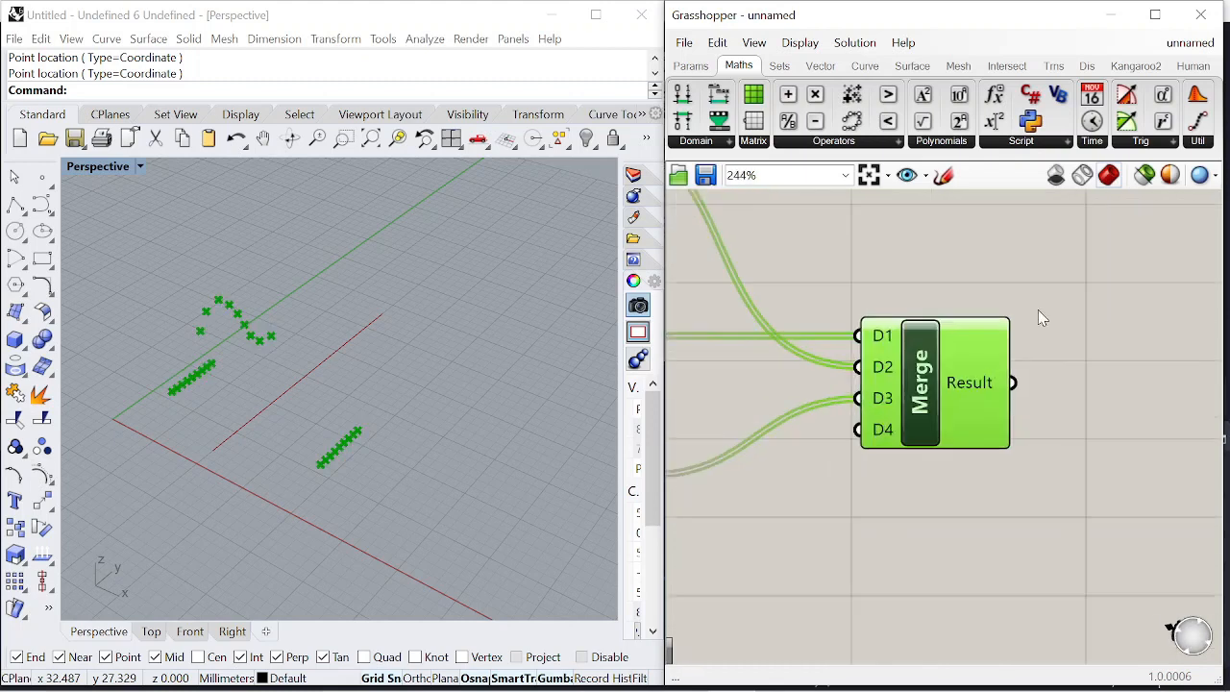
{"action": "double_click", "coordinate": [1093, 372]}
{"action": "type", "text": "interpolate"}
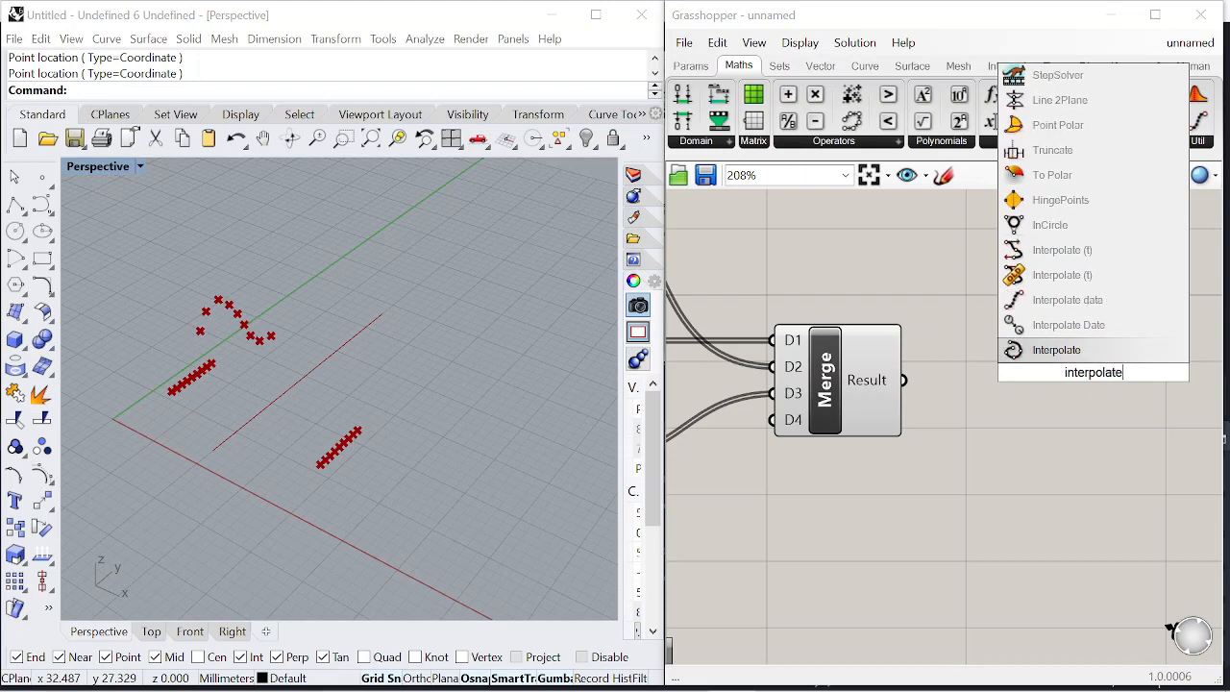
{"action": "key", "text": "Return"}
{"action": "left_click_drag", "start_coordinate": [904, 391], "coordinate": [994, 333]}
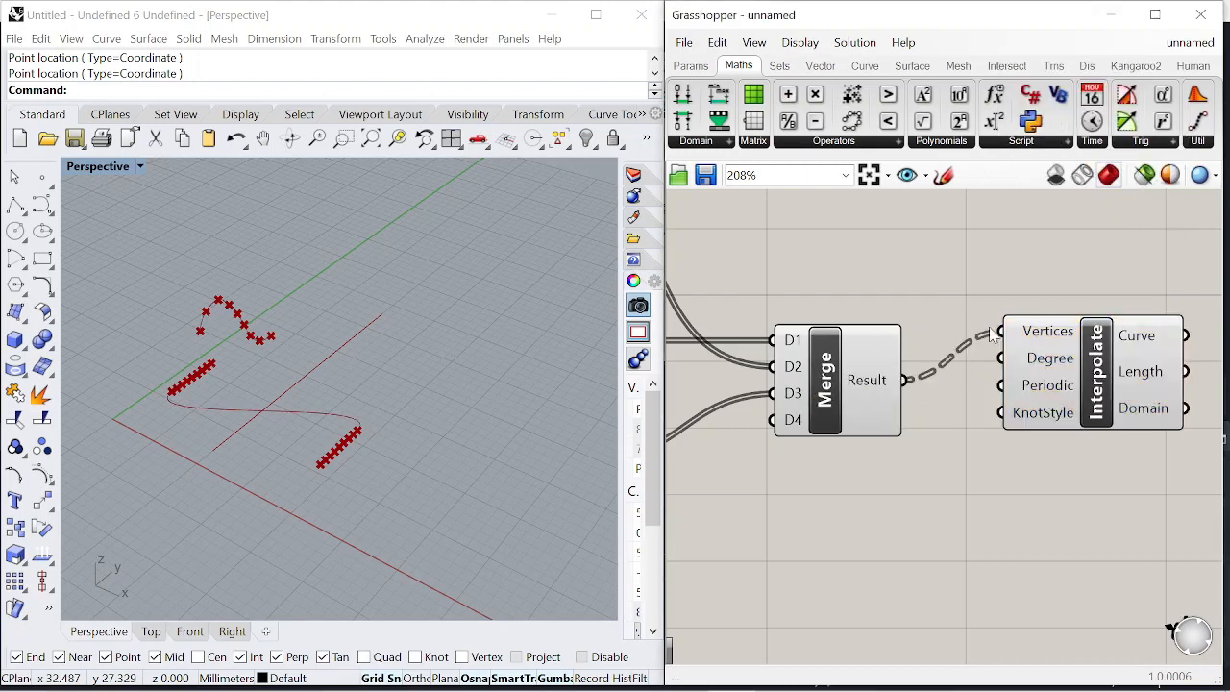
- Graft and simplify the upper Divide Curve's Points output
{"action": "scroll", "coordinate": [988, 334], "scroll_direction": "down", "scroll_amount": 5}
{"action": "scroll", "coordinate": [845, 298], "scroll_direction": "up", "scroll_amount": 4}
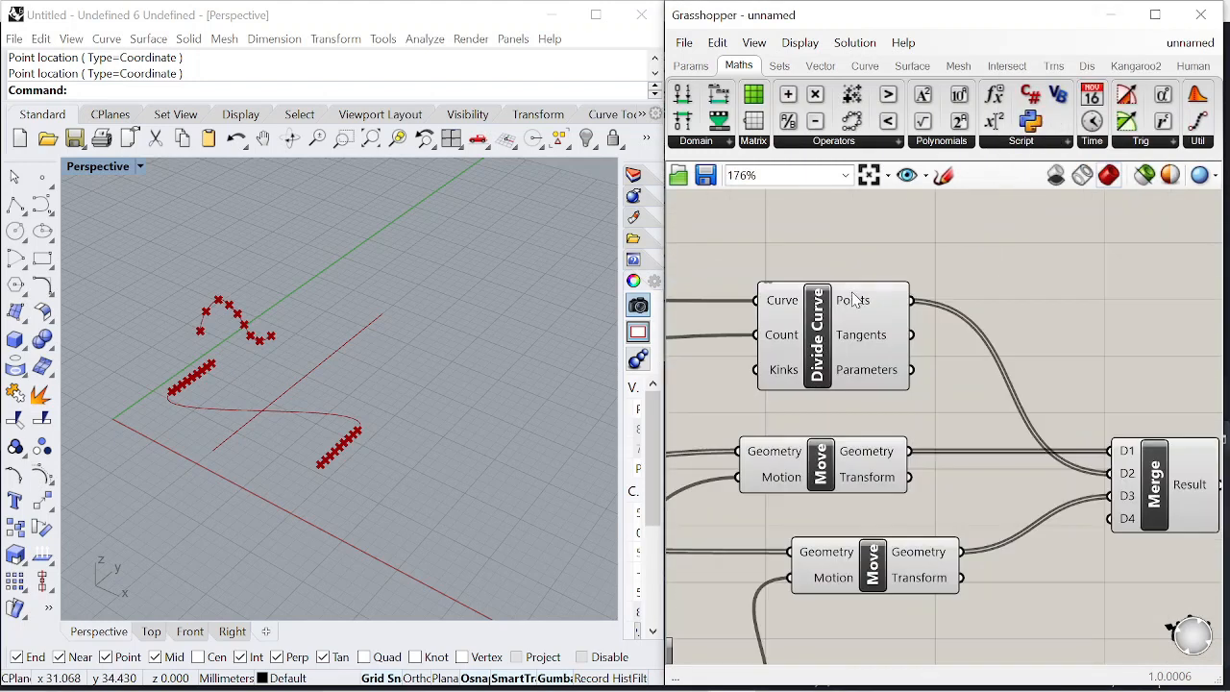
{"action": "right_click", "coordinate": [847, 300]}
{"action": "left_click", "coordinate": [921, 407]}
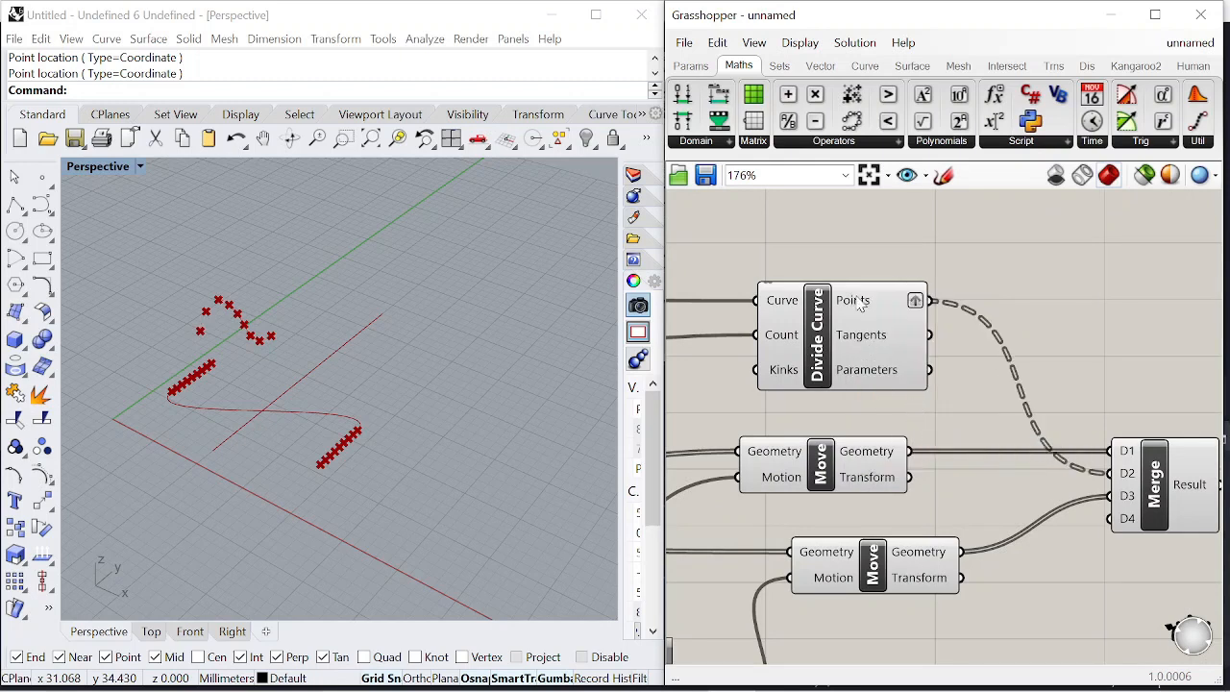
{"action": "right_click", "coordinate": [860, 303]}
{"action": "left_click", "coordinate": [898, 423]}
- Graft and simplify the upper Move component's Geometry output
{"action": "right_click", "coordinate": [869, 457]}
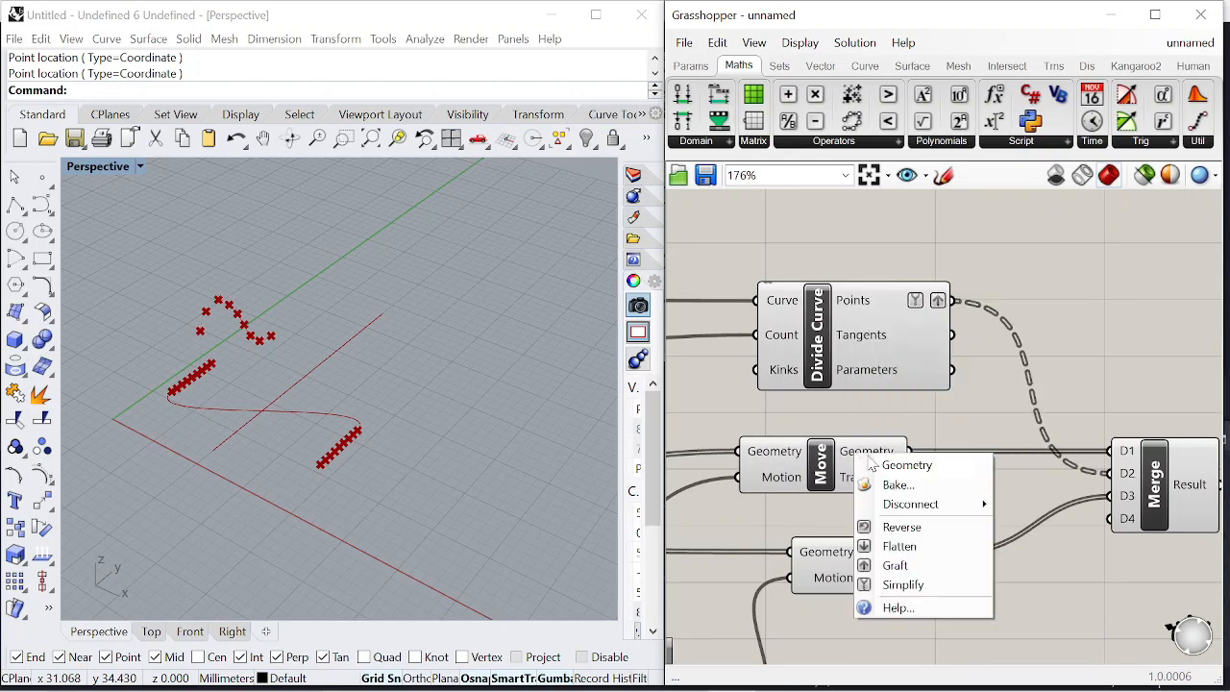
{"action": "left_click", "coordinate": [908, 565]}
{"action": "right_click", "coordinate": [871, 448]}
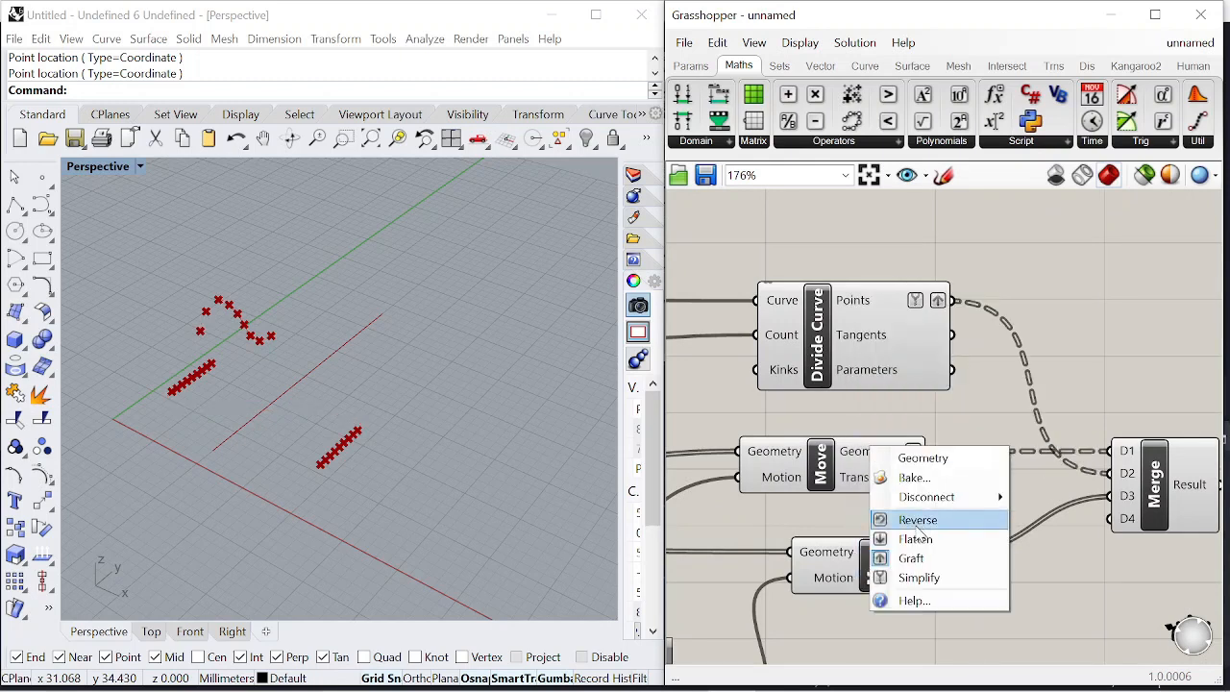
{"action": "left_click", "coordinate": [927, 582]}
- Graft and simplify the lower Move component's Geometry output
{"action": "scroll", "coordinate": [927, 590], "scroll_direction": "down", "scroll_amount": 3}
{"action": "scroll", "coordinate": [907, 411], "scroll_direction": "up", "scroll_amount": 4}
{"action": "right_click", "coordinate": [908, 411]}
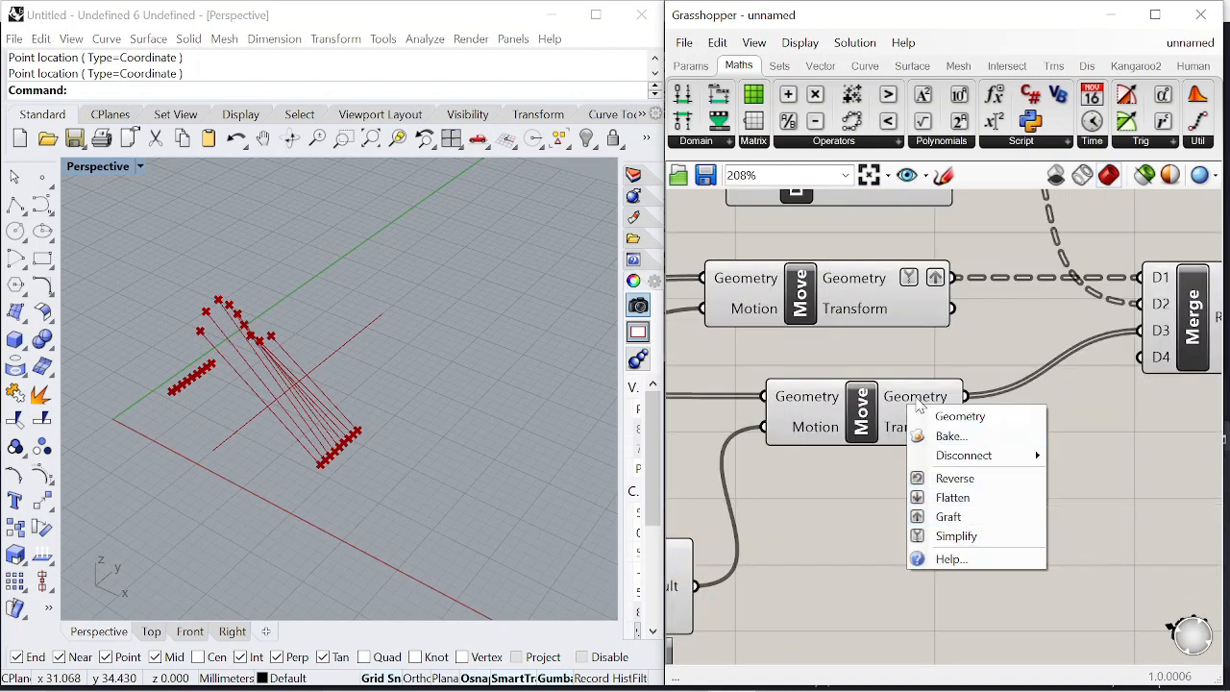
{"action": "left_click", "coordinate": [951, 516]}
{"action": "right_click", "coordinate": [912, 394]}
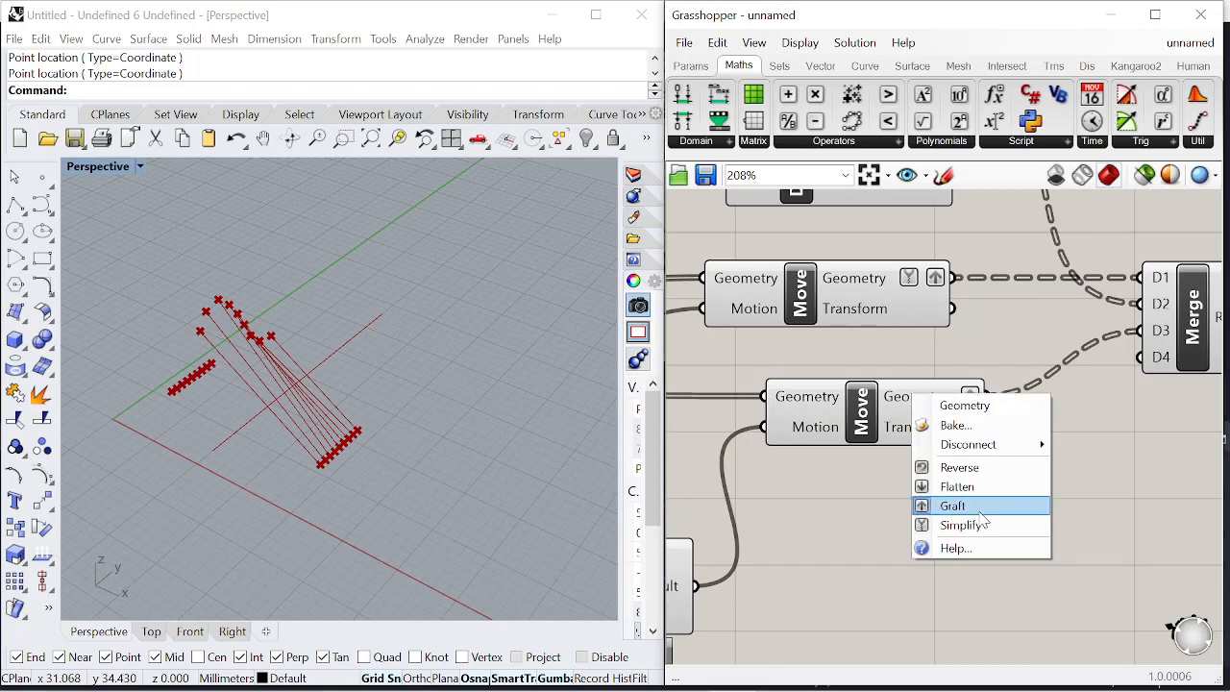
{"action": "left_click", "coordinate": [966, 507]}
- Set the slider feeding the Unit X factor to about 7.1
{"action": "right_click_drag", "start_coordinate": [425, 365], "coordinate": [294, 307]}
{"action": "scroll", "coordinate": [925, 380], "scroll_direction": "down", "scroll_amount": 6}
{"action": "scroll", "coordinate": [824, 404], "scroll_direction": "up", "scroll_amount": 8}
{"action": "left_click_drag", "start_coordinate": [868, 410], "coordinate": [850, 413]}
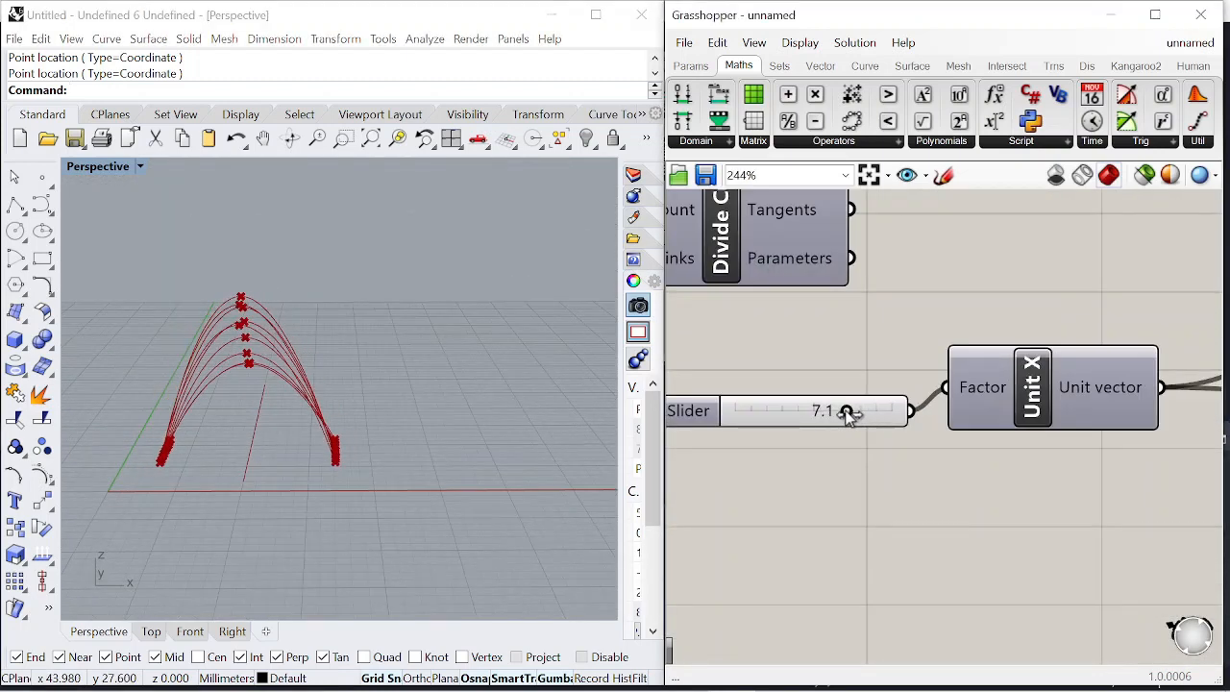
{"action": "right_click_drag", "start_coordinate": [240, 409], "coordinate": [101, 422]}
{"action": "right_click_drag", "start_coordinate": [344, 408], "coordinate": [278, 429]}
{"action": "scroll", "coordinate": [591, 398], "scroll_direction": "down", "scroll_amount": 6}
{"action": "scroll", "coordinate": [539, 366], "scroll_direction": "up", "scroll_amount": 4}
- Select all the components that generate the wave curve and put them in a group
{"action": "right_click_drag", "start_coordinate": [539, 366], "coordinate": [461, 375]}
{"action": "scroll", "coordinate": [753, 300], "scroll_direction": "down", "scroll_amount": 9}
{"action": "scroll", "coordinate": [754, 300], "scroll_direction": "up", "scroll_amount": 3}
{"action": "scroll", "coordinate": [754, 301], "scroll_direction": "up", "scroll_amount": 2}
{"action": "scroll", "coordinate": [919, 304], "scroll_direction": "down", "scroll_amount": 3}
{"action": "scroll", "coordinate": [920, 298], "scroll_direction": "up", "scroll_amount": 4}
{"action": "scroll", "coordinate": [946, 366], "scroll_direction": "down", "scroll_amount": 3}
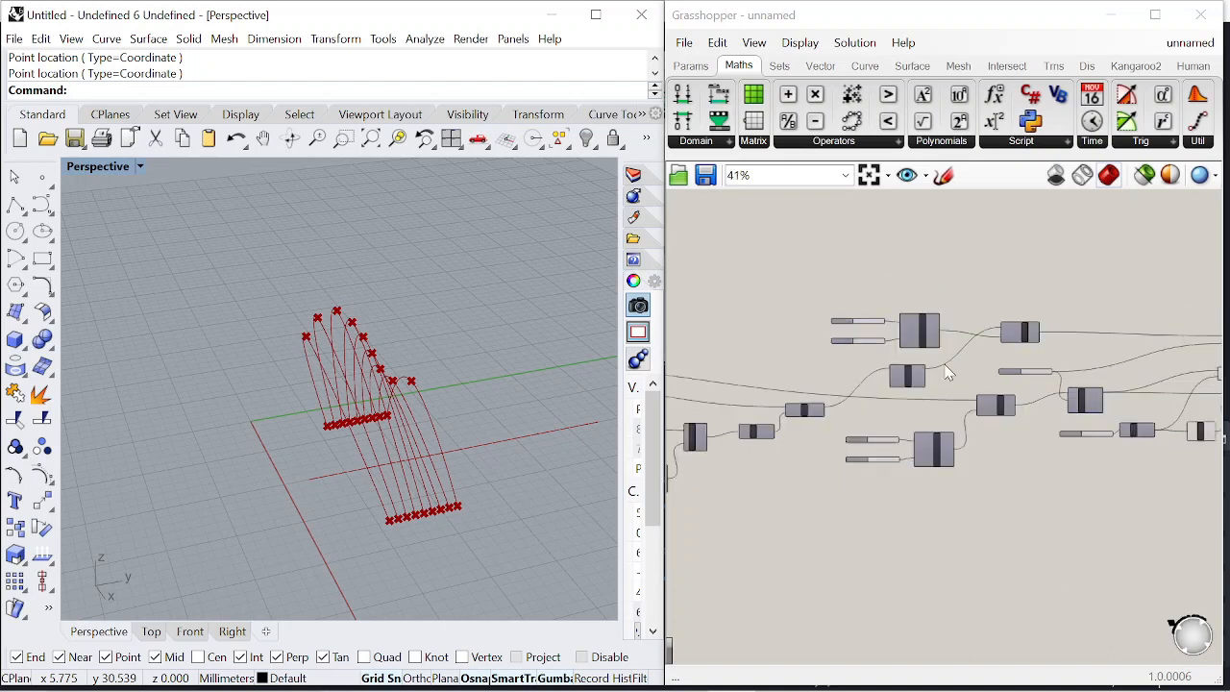
{"action": "scroll", "coordinate": [931, 394], "scroll_direction": "up", "scroll_amount": 1}
{"action": "right_click_drag", "start_coordinate": [929, 396], "coordinate": [948, 418]}
{"action": "scroll", "coordinate": [878, 327], "scroll_direction": "down", "scroll_amount": 1}
{"action": "left_click_drag", "start_coordinate": [840, 308], "coordinate": [975, 372]}
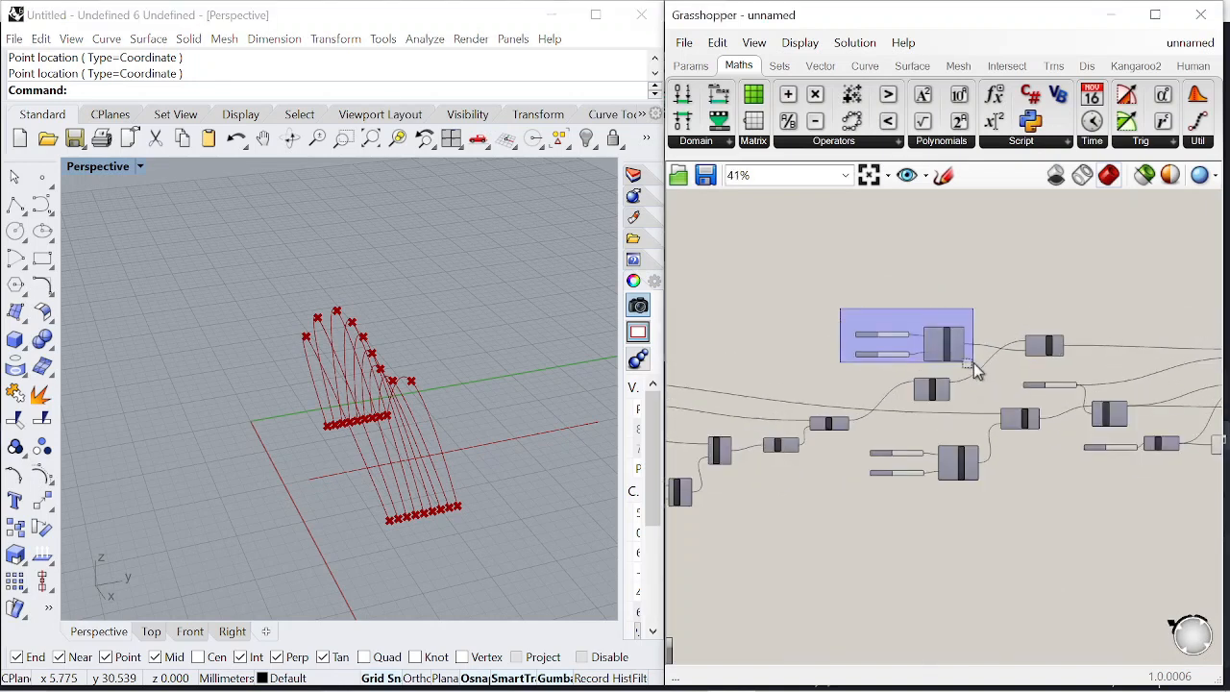
{"action": "scroll", "coordinate": [898, 339], "scroll_direction": "down", "scroll_amount": 1}
{"action": "scroll", "coordinate": [740, 327], "scroll_direction": "down", "scroll_amount": 1}
{"action": "scroll", "coordinate": [739, 326], "scroll_direction": "up", "scroll_amount": 1}
{"action": "left_click_drag", "start_coordinate": [739, 323], "coordinate": [1064, 502]}
{"action": "right_click", "coordinate": [910, 392]}
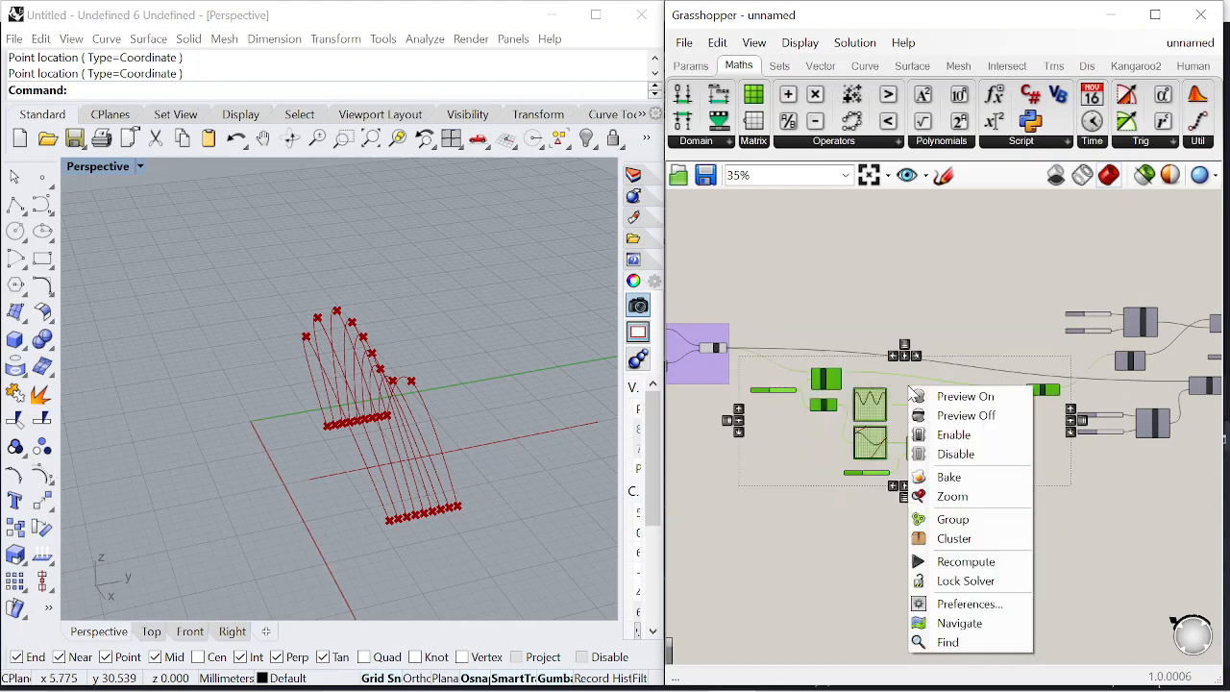
{"action": "left_click", "coordinate": [990, 518]}
- Move all the components downstream of the wave group up and to the right as one block
{"action": "scroll", "coordinate": [998, 489], "scroll_direction": "down", "scroll_amount": 3}
{"action": "scroll", "coordinate": [813, 328], "scroll_direction": "up", "scroll_amount": 2}
{"action": "left_click_drag", "start_coordinate": [797, 331], "coordinate": [1223, 492]}
{"action": "left_click_drag", "start_coordinate": [946, 363], "coordinate": [990, 329]}
{"action": "left_click", "coordinate": [1036, 358]}
{"action": "scroll", "coordinate": [1037, 358], "scroll_direction": "down", "scroll_amount": 4}
{"action": "scroll", "coordinate": [1028, 367], "scroll_direction": "up", "scroll_amount": 5}
{"action": "left_click", "coordinate": [810, 323]}
{"action": "scroll", "coordinate": [865, 278], "scroll_direction": "down", "scroll_amount": 2}
{"action": "scroll", "coordinate": [884, 265], "scroll_direction": "up", "scroll_amount": 1}
- Stack the two domain slider pairs with their Construct Domain components above Interpolate, and reposition the upper Sub Curve
{"action": "left_click_drag", "start_coordinate": [748, 264], "coordinate": [1020, 349]}
{"action": "left_click_drag", "start_coordinate": [973, 317], "coordinate": [986, 289]}
{"action": "left_click", "coordinate": [945, 333]}
{"action": "left_click_drag", "start_coordinate": [755, 407], "coordinate": [927, 505]}
{"action": "left_click_drag", "start_coordinate": [890, 449], "coordinate": [886, 342]}
{"action": "scroll", "coordinate": [973, 284], "scroll_direction": "up", "scroll_amount": 2}
{"action": "left_click_drag", "start_coordinate": [972, 288], "coordinate": [995, 353]}
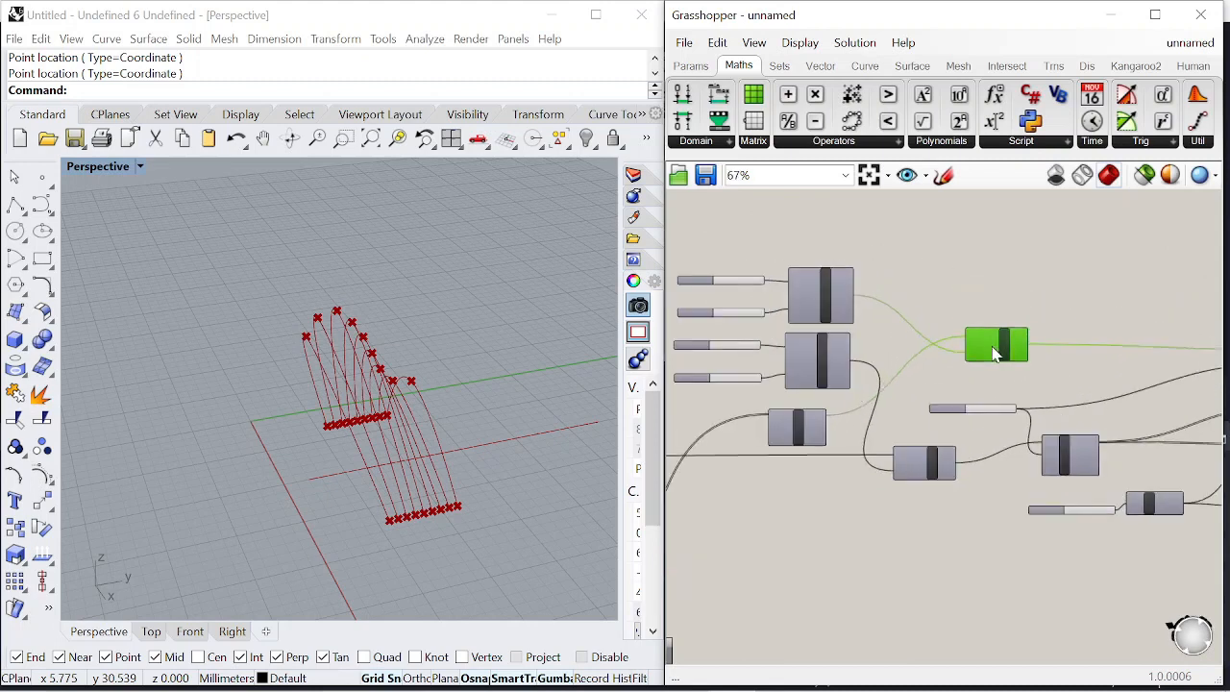
{"action": "right_click_drag", "start_coordinate": [929, 343], "coordinate": [982, 363]}
{"action": "left_click_drag", "start_coordinate": [700, 264], "coordinate": [856, 384]}
{"action": "left_click_drag", "start_coordinate": [852, 458], "coordinate": [853, 447]}
- Keep the upper domain's start slider at 0.00 and rename the upper pair of sliders Peak Start and Peak end
{"action": "scroll", "coordinate": [862, 418], "scroll_direction": "down", "scroll_amount": 3}
{"action": "scroll", "coordinate": [832, 373], "scroll_direction": "up", "scroll_amount": 8}
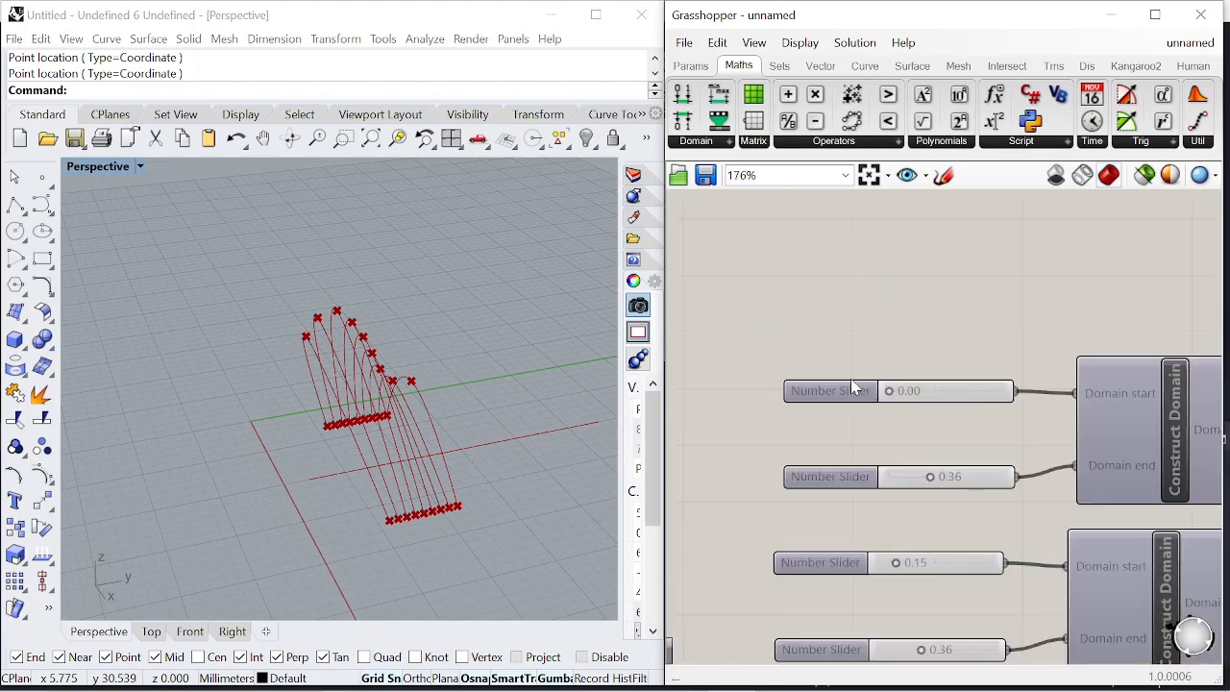
{"action": "mouse_move", "coordinate": [892, 388]}
{"action": "left_mouse_down"}
{"action": "mouse_move", "coordinate": [929, 389]}
{"action": "mouse_move", "coordinate": [882, 390]}
{"action": "left_mouse_up"}
{"action": "right_click", "coordinate": [825, 397]}
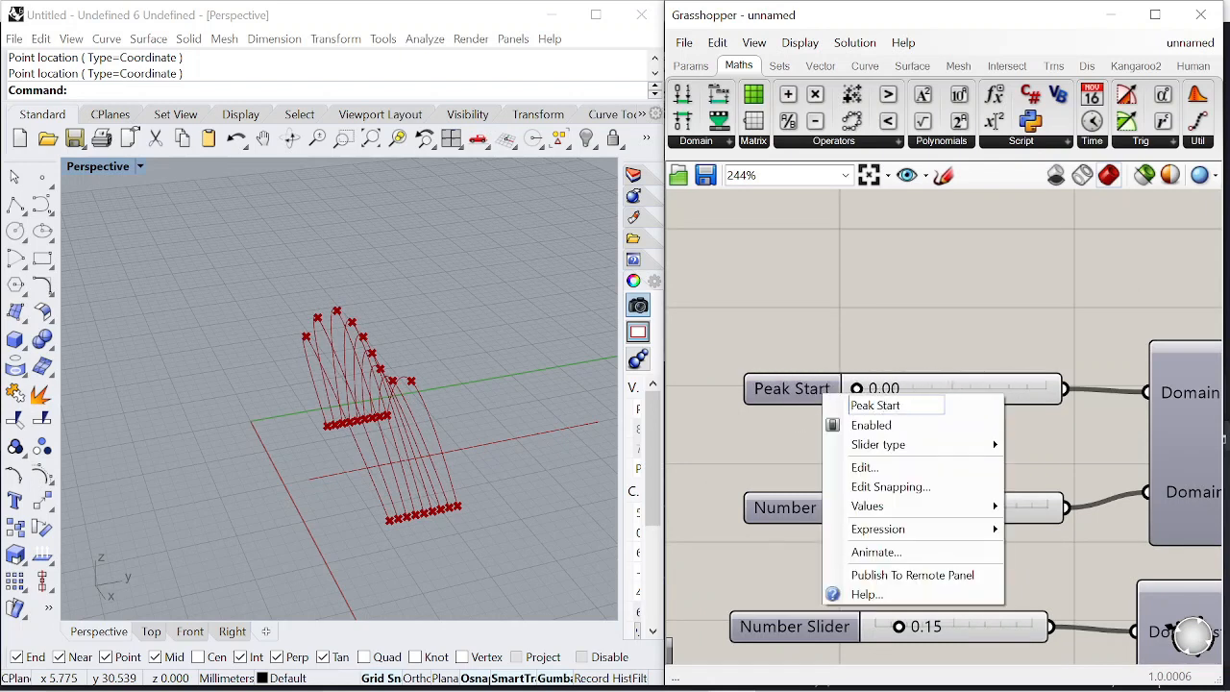
{"action": "left_click", "coordinate": [903, 322]}
{"action": "right_click", "coordinate": [824, 517]}
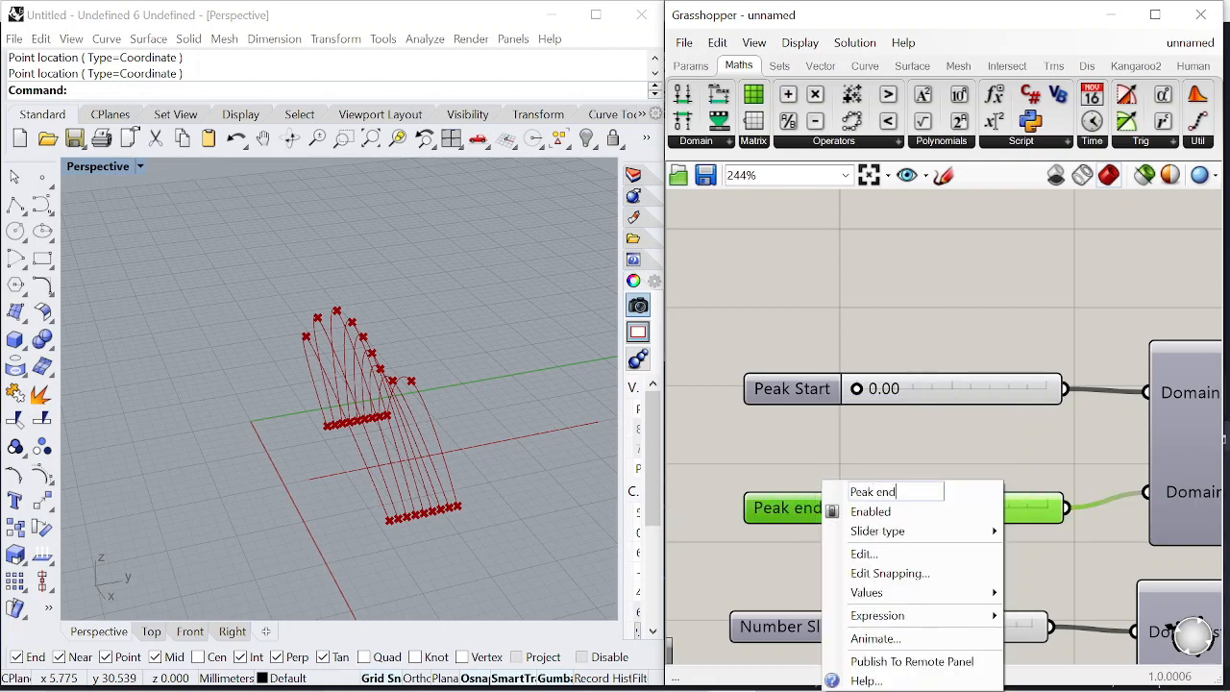
{"action": "left_click", "coordinate": [733, 479]}
- Set the Peak end slider to 0.56
{"action": "scroll", "coordinate": [954, 350], "scroll_direction": "down", "scroll_amount": 5}
{"action": "scroll", "coordinate": [950, 428], "scroll_direction": "up", "scroll_amount": 4}
{"action": "left_click_drag", "start_coordinate": [937, 408], "coordinate": [971, 413]}
{"action": "right_click_drag", "start_coordinate": [488, 450], "coordinate": [566, 437]}
{"action": "scroll", "coordinate": [983, 333], "scroll_direction": "down", "scroll_amount": 2}
{"action": "right_click_drag", "start_coordinate": [960, 380], "coordinate": [913, 320]}
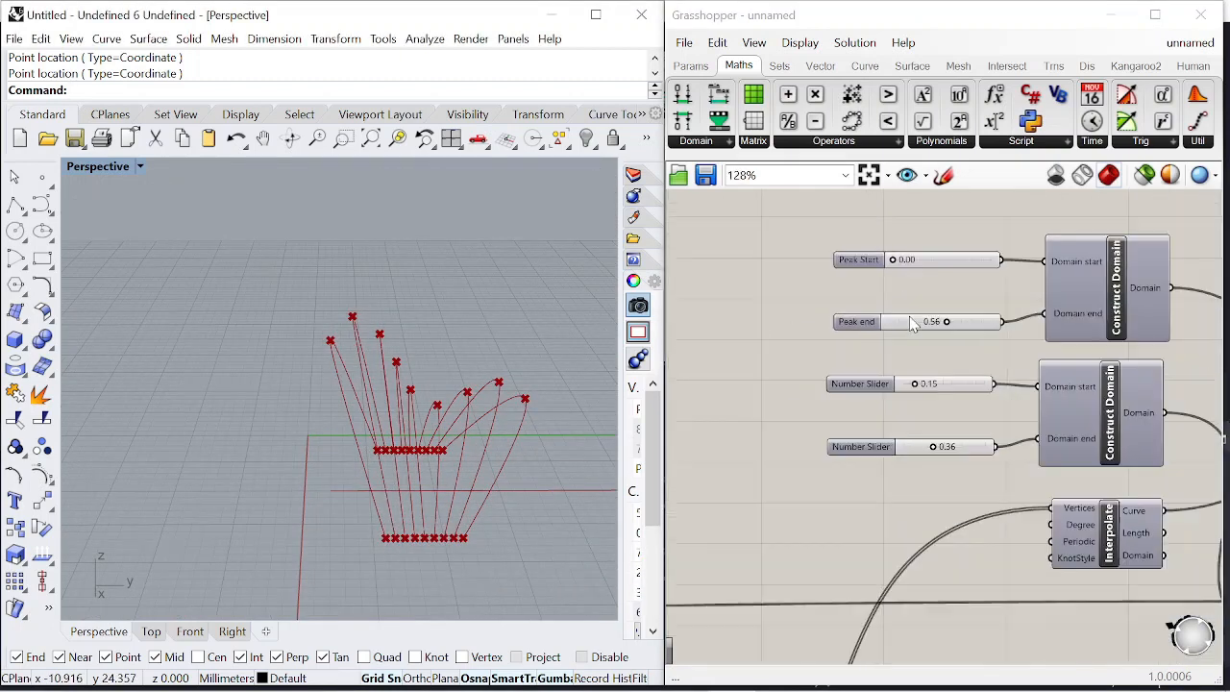
{"action": "scroll", "coordinate": [867, 396], "scroll_direction": "up", "scroll_amount": 2}
{"action": "left_click", "coordinate": [868, 397]}
{"action": "scroll", "coordinate": [864, 394], "scroll_direction": "down", "scroll_amount": 5}
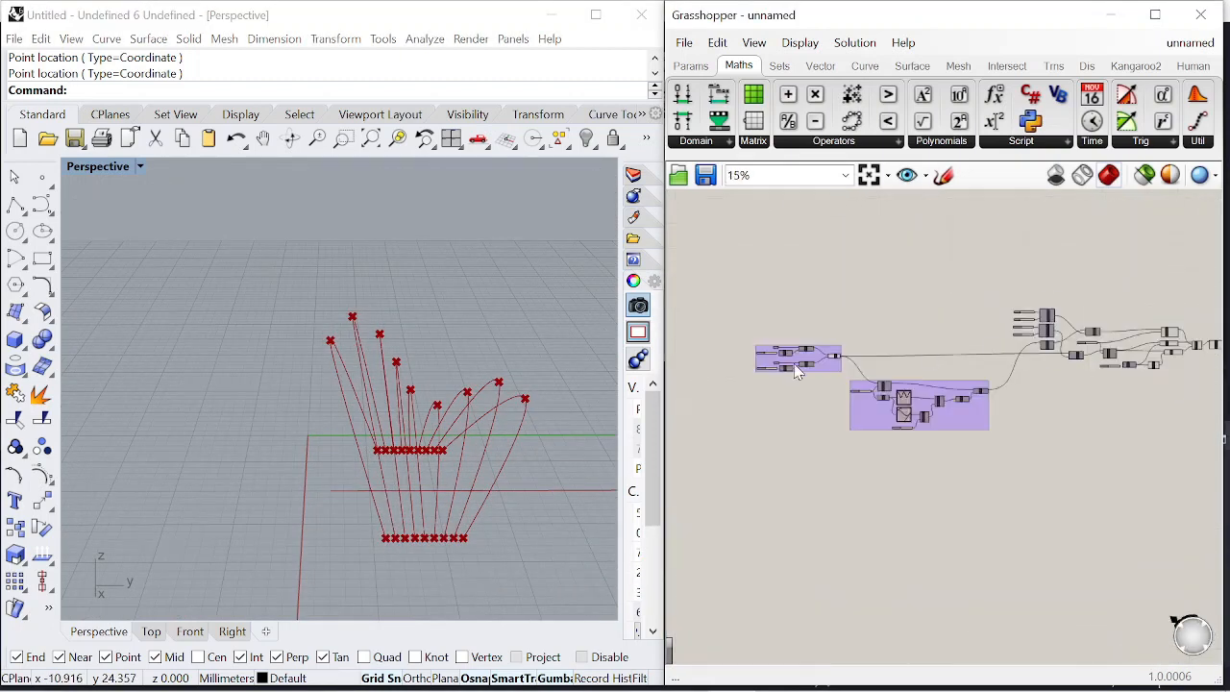
{"action": "scroll", "coordinate": [999, 385], "scroll_direction": "up", "scroll_amount": 3}
{"action": "right_click", "coordinate": [923, 305]}
{"action": "left_click", "coordinate": [961, 316]}
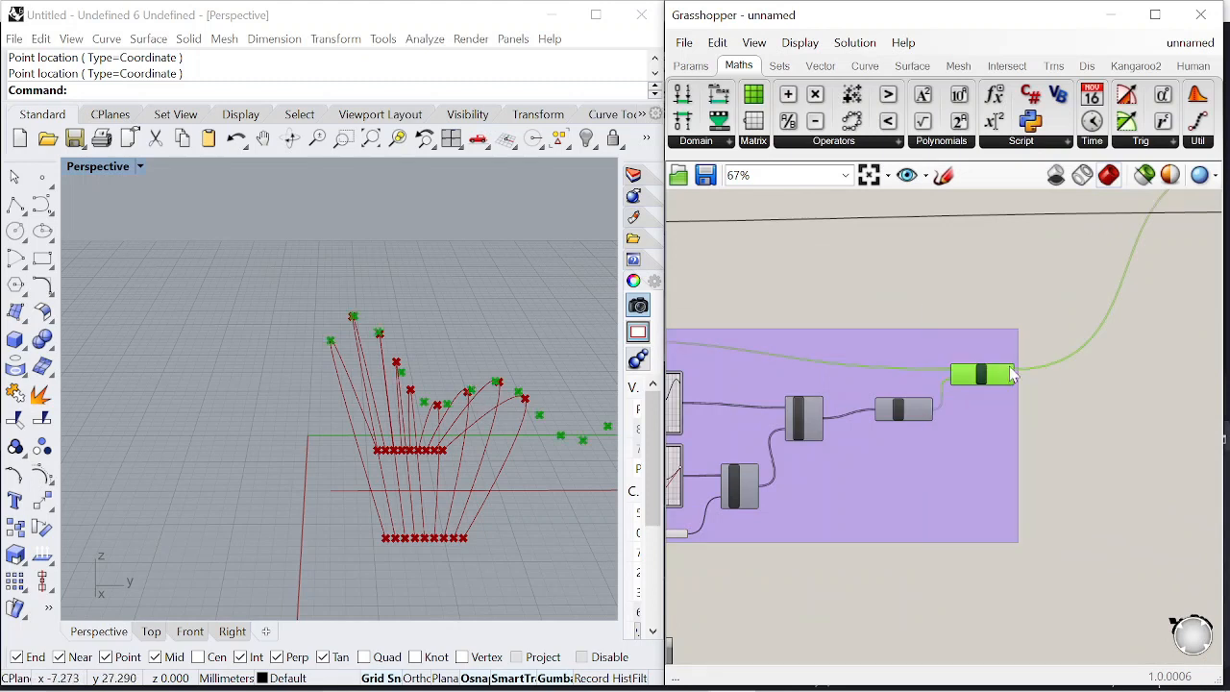
{"action": "scroll", "coordinate": [1011, 375], "scroll_direction": "down", "scroll_amount": 3}
{"action": "right_click", "coordinate": [919, 324]}
{"action": "left_click", "coordinate": [961, 352]}
- Turn on the preview of the Interpolate component that draws the wave curve
{"action": "scroll", "coordinate": [944, 320], "scroll_direction": "up", "scroll_amount": 3}
{"action": "right_click", "coordinate": [861, 304]}
{"action": "left_click", "coordinate": [904, 314]}
{"action": "scroll", "coordinate": [772, 316], "scroll_direction": "down", "scroll_amount": 3}
{"action": "scroll", "coordinate": [788, 293], "scroll_direction": "up", "scroll_amount": 4}
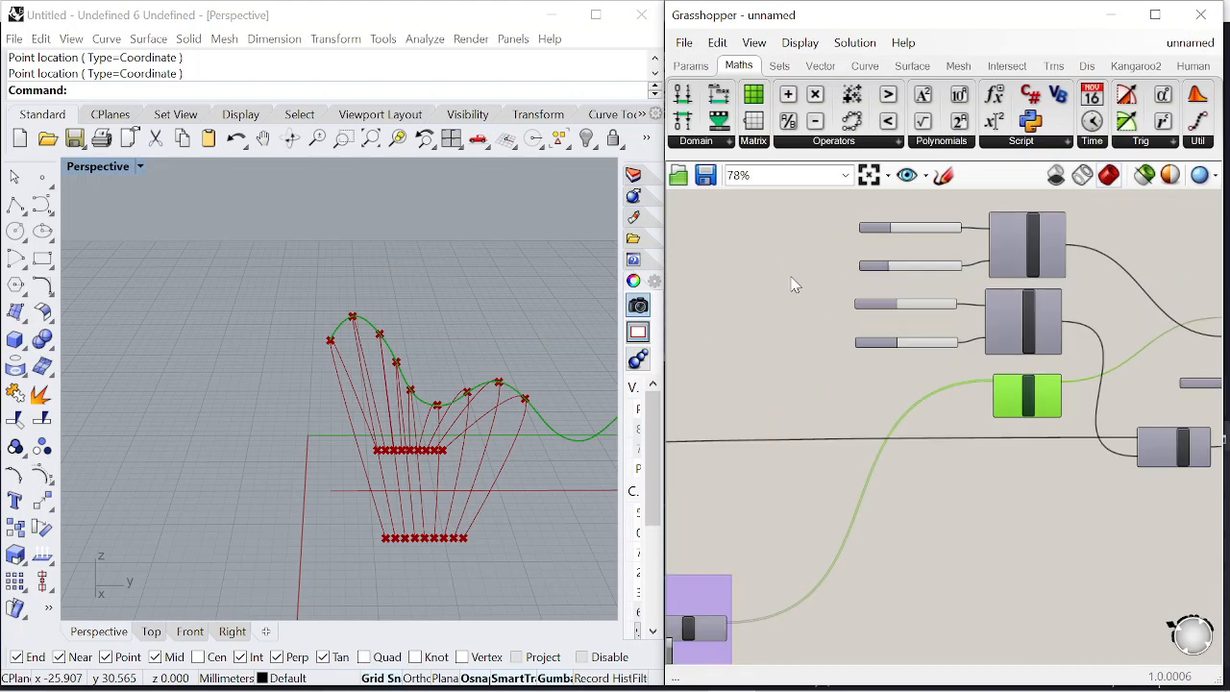
- Set the lower domain's start slider to 0.19 and rename the lower pair of sliders Base Start and Base End
{"action": "scroll", "coordinate": [794, 286], "scroll_direction": "up", "scroll_amount": 6}
{"action": "left_click_drag", "start_coordinate": [894, 316], "coordinate": [900, 322]}
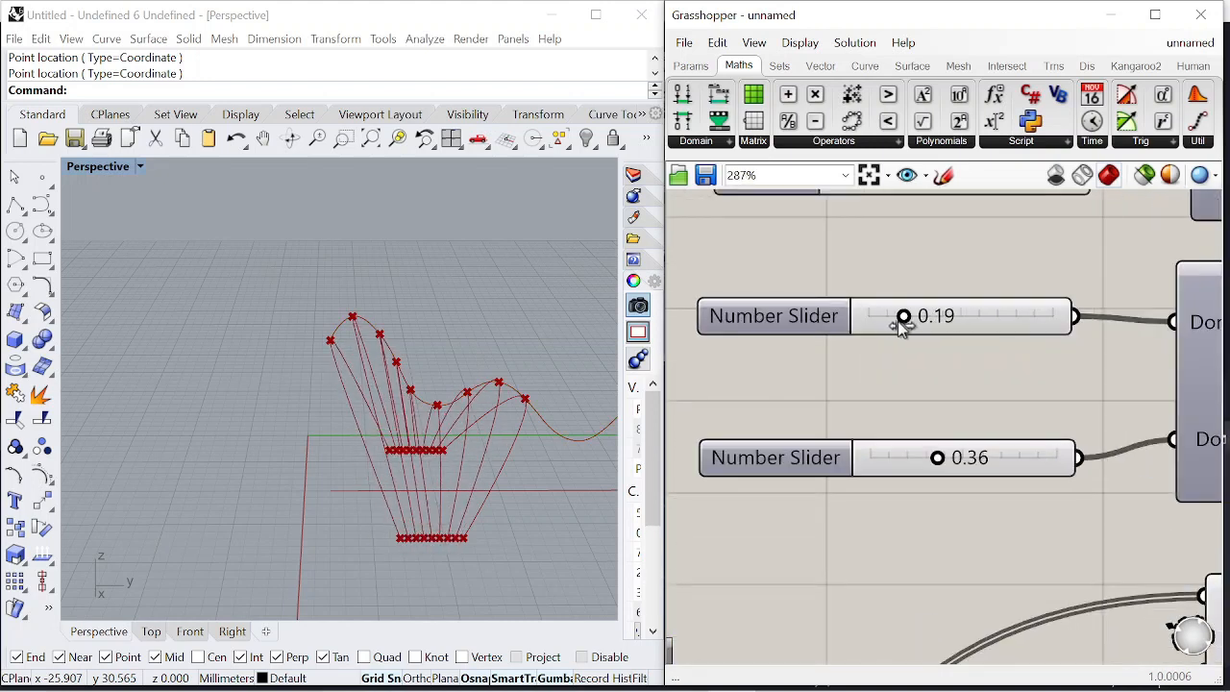
{"action": "right_click", "coordinate": [760, 318]}
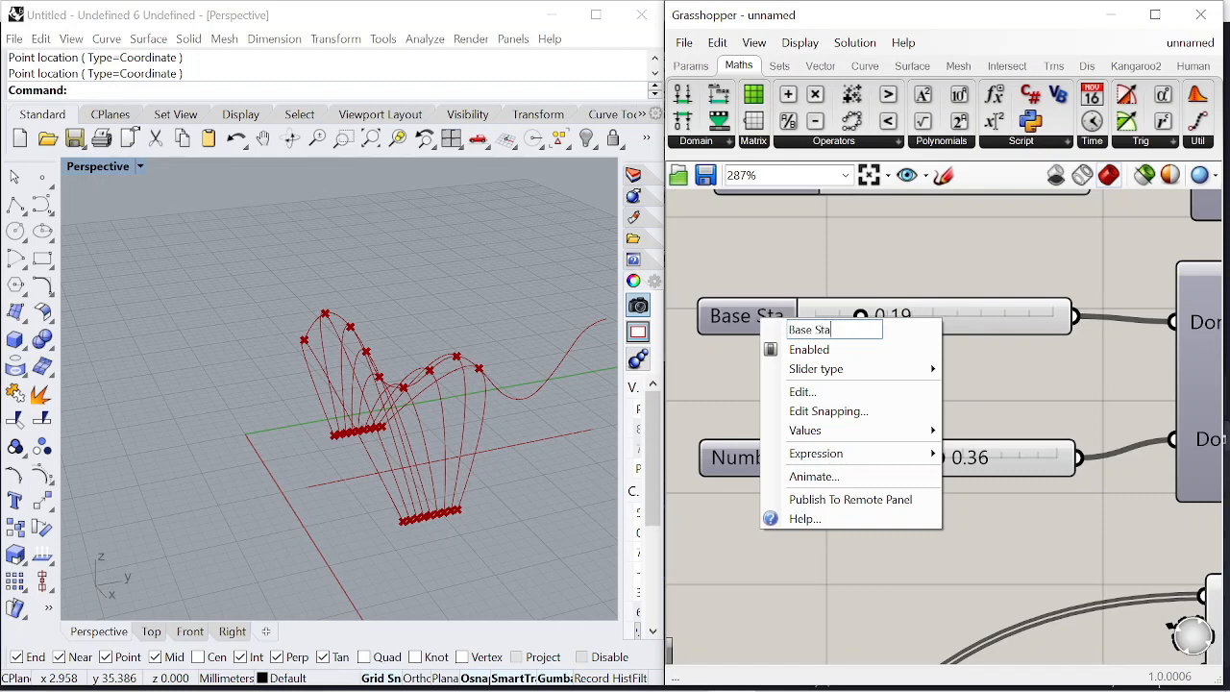
{"action": "key", "text": "Return"}
{"action": "right_click", "coordinate": [788, 452]}
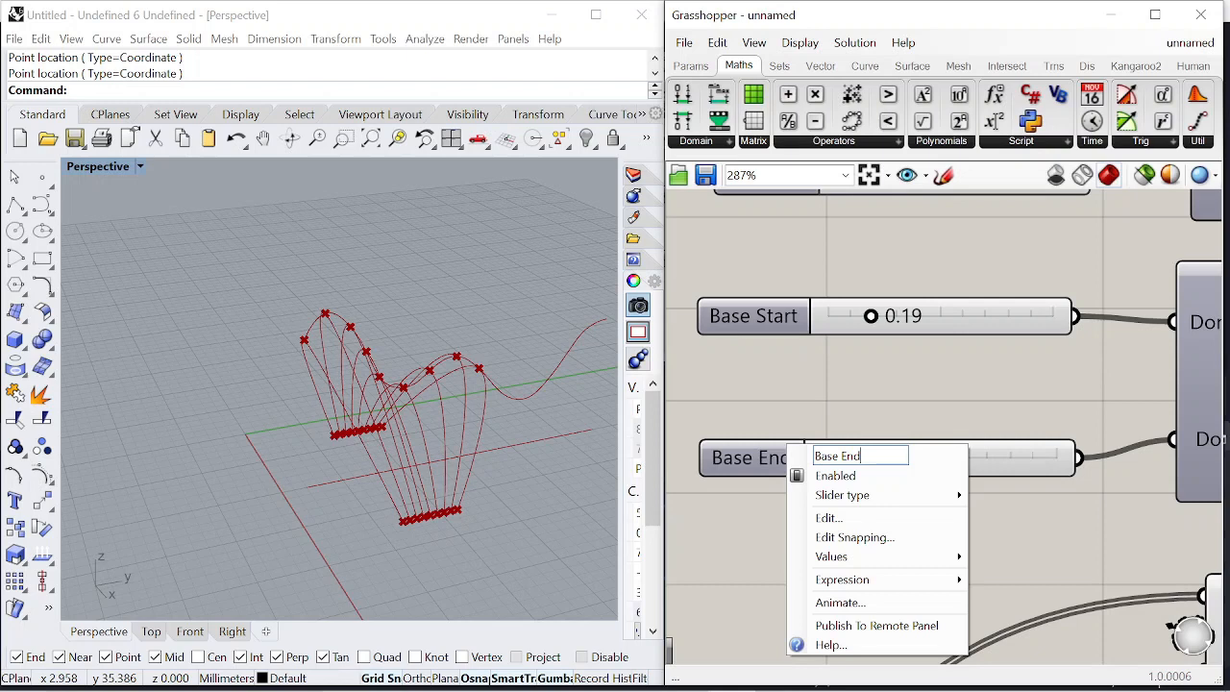
{"action": "key", "text": "Return"}
- Move the shared division count slider left so it sits just below the wave's Interpolate component
{"action": "scroll", "coordinate": [927, 439], "scroll_direction": "down", "scroll_amount": 8}
{"action": "scroll", "coordinate": [1122, 398], "scroll_direction": "up", "scroll_amount": 3}
{"action": "scroll", "coordinate": [1122, 398], "scroll_direction": "down", "scroll_amount": 4}
{"action": "left_click_drag", "start_coordinate": [1122, 445], "coordinate": [844, 370]}
{"action": "left_click_drag", "start_coordinate": [1080, 375], "coordinate": [1080, 392]}
{"action": "left_click", "coordinate": [814, 373]}
{"action": "scroll", "coordinate": [813, 372], "scroll_direction": "up", "scroll_amount": 2}
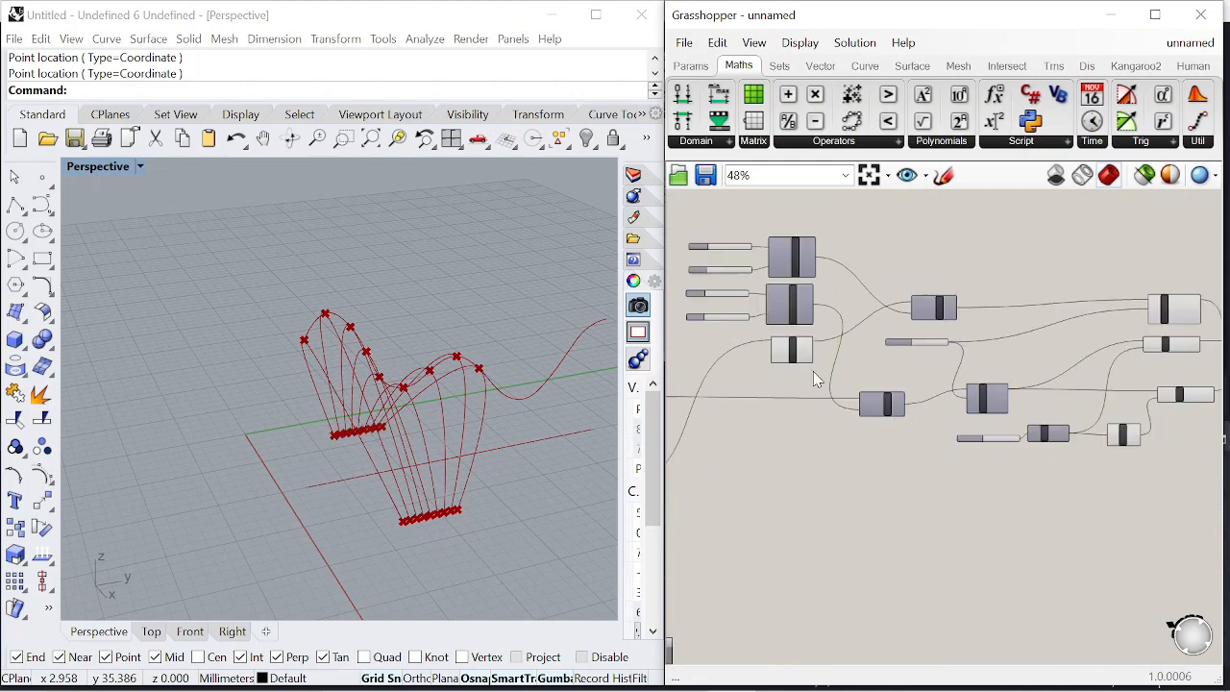
{"action": "scroll", "coordinate": [853, 359], "scroll_direction": "up", "scroll_amount": 1}
{"action": "scroll", "coordinate": [1064, 375], "scroll_direction": "down", "scroll_amount": 4}
{"action": "scroll", "coordinate": [886, 375], "scroll_direction": "up", "scroll_amount": 6}
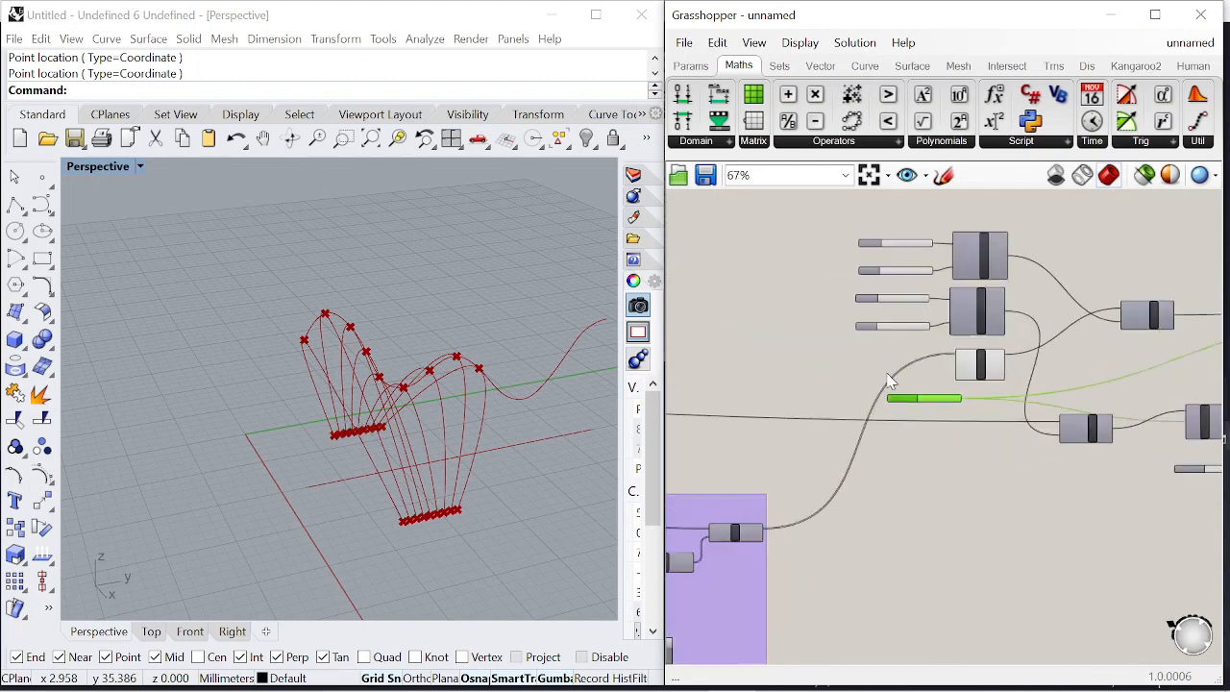
- Shift both Construct Domain components and Interpolate to the right, and pull the division count slider further left
{"action": "scroll", "coordinate": [873, 407], "scroll_direction": "down", "scroll_amount": 5}
{"action": "scroll", "coordinate": [954, 304], "scroll_direction": "up", "scroll_amount": 3}
{"action": "mouse_move", "coordinate": [885, 287]}
{"action": "left_mouse_down"}
{"action": "mouse_move", "coordinate": [968, 416]}
{"action": "mouse_move", "coordinate": [982, 464]}
{"action": "left_mouse_up"}
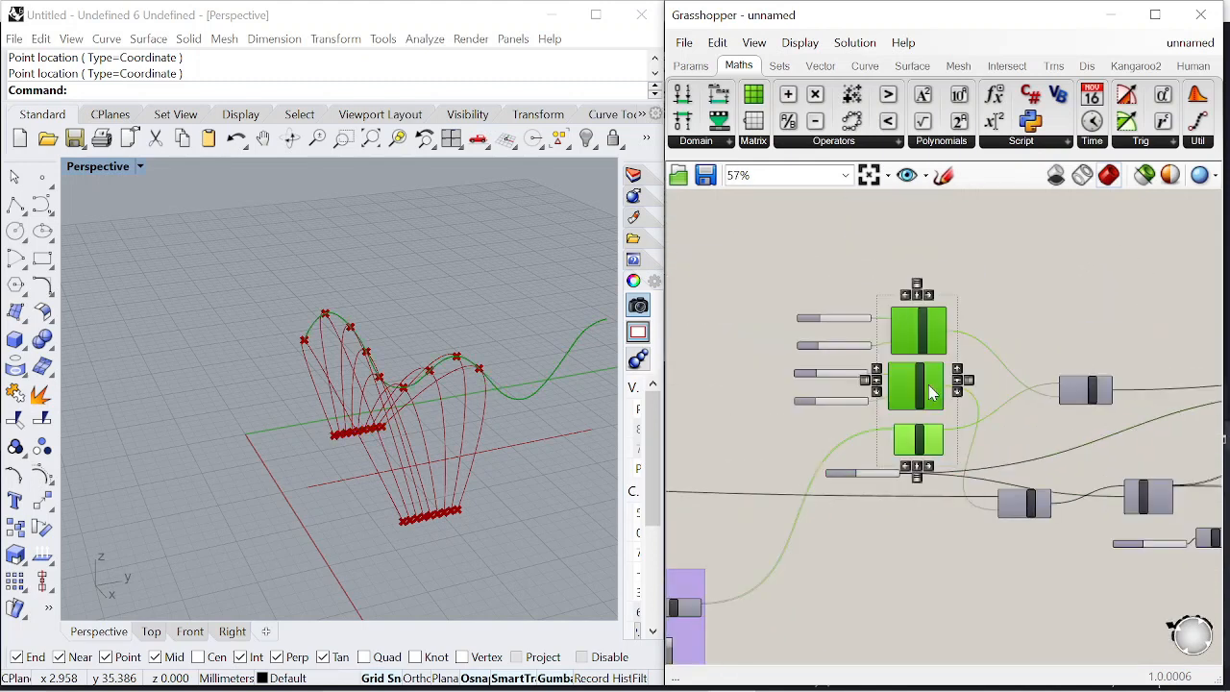
{"action": "left_click_drag", "start_coordinate": [924, 385], "coordinate": [944, 390]}
{"action": "left_click", "coordinate": [768, 487]}
{"action": "scroll", "coordinate": [767, 488], "scroll_direction": "up", "scroll_amount": 2}
{"action": "left_click_drag", "start_coordinate": [875, 462], "coordinate": [866, 465]}
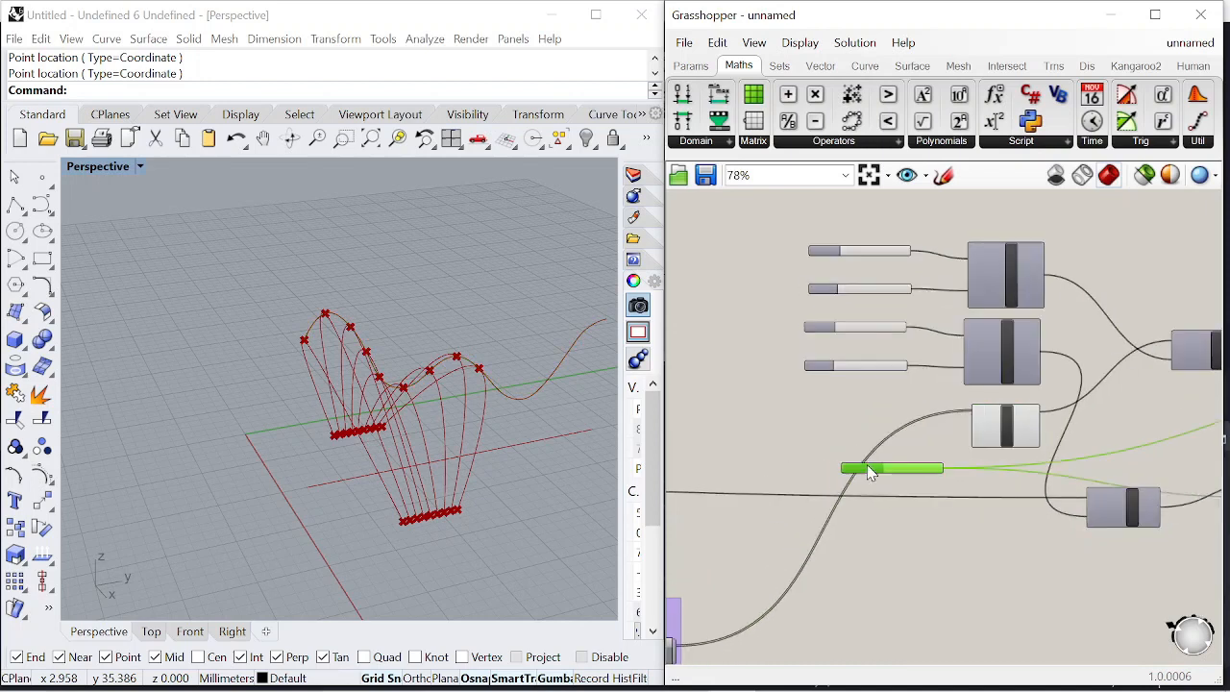
- Lower the bottom Sub Curve slightly and raise the domain sliders together with their Construct Domain components
{"action": "scroll", "coordinate": [951, 413], "scroll_direction": "down", "scroll_amount": 3}
{"action": "scroll", "coordinate": [1060, 477], "scroll_direction": "up", "scroll_amount": 2}
{"action": "left_click_drag", "start_coordinate": [1047, 459], "coordinate": [1058, 482]}
{"action": "left_click_drag", "start_coordinate": [934, 395], "coordinate": [801, 245]}
{"action": "scroll", "coordinate": [952, 381], "scroll_direction": "down", "scroll_amount": 2}
{"action": "left_click_drag", "start_coordinate": [935, 339], "coordinate": [940, 306]}
{"action": "left_click", "coordinate": [783, 426]}
- Set the shared division count slider to 9 and rename it Number Structure
{"action": "scroll", "coordinate": [790, 374], "scroll_direction": "up", "scroll_amount": 5}
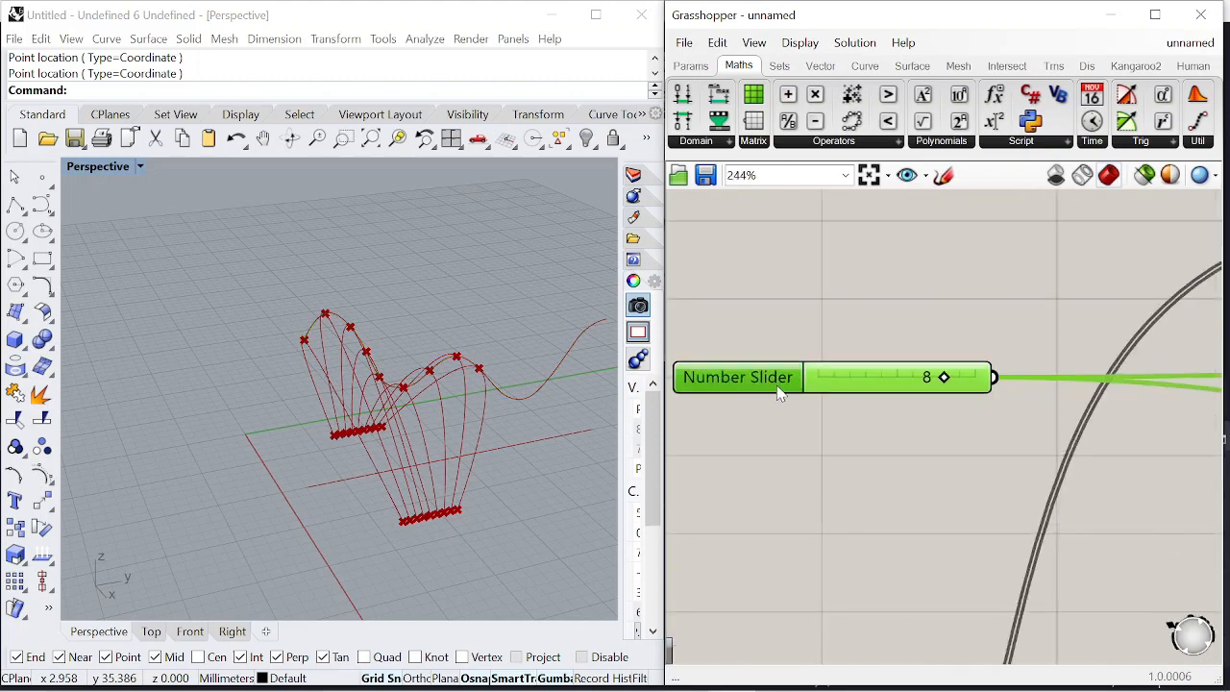
{"action": "mouse_move", "coordinate": [947, 379]}
{"action": "left_mouse_down"}
{"action": "mouse_move", "coordinate": [887, 379]}
{"action": "mouse_move", "coordinate": [967, 378]}
{"action": "left_mouse_up"}
{"action": "scroll", "coordinate": [1088, 428], "scroll_direction": "down", "scroll_amount": 3}
{"action": "mouse_move", "coordinate": [472, 398]}
{"action": "right_mouse_down"}
{"action": "mouse_move", "coordinate": [504, 404]}
{"action": "mouse_move", "coordinate": [451, 410]}
{"action": "right_mouse_up"}
{"action": "scroll", "coordinate": [948, 389], "scroll_direction": "up", "scroll_amount": 4}
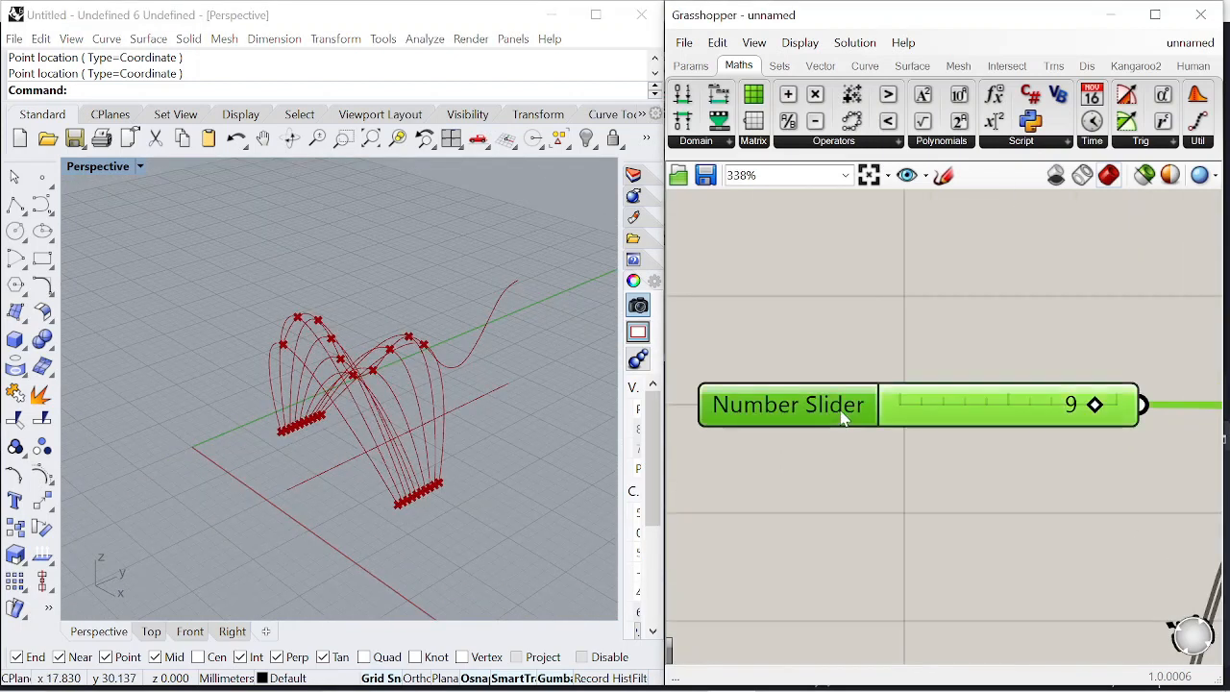
{"action": "double_click", "coordinate": [797, 404]}
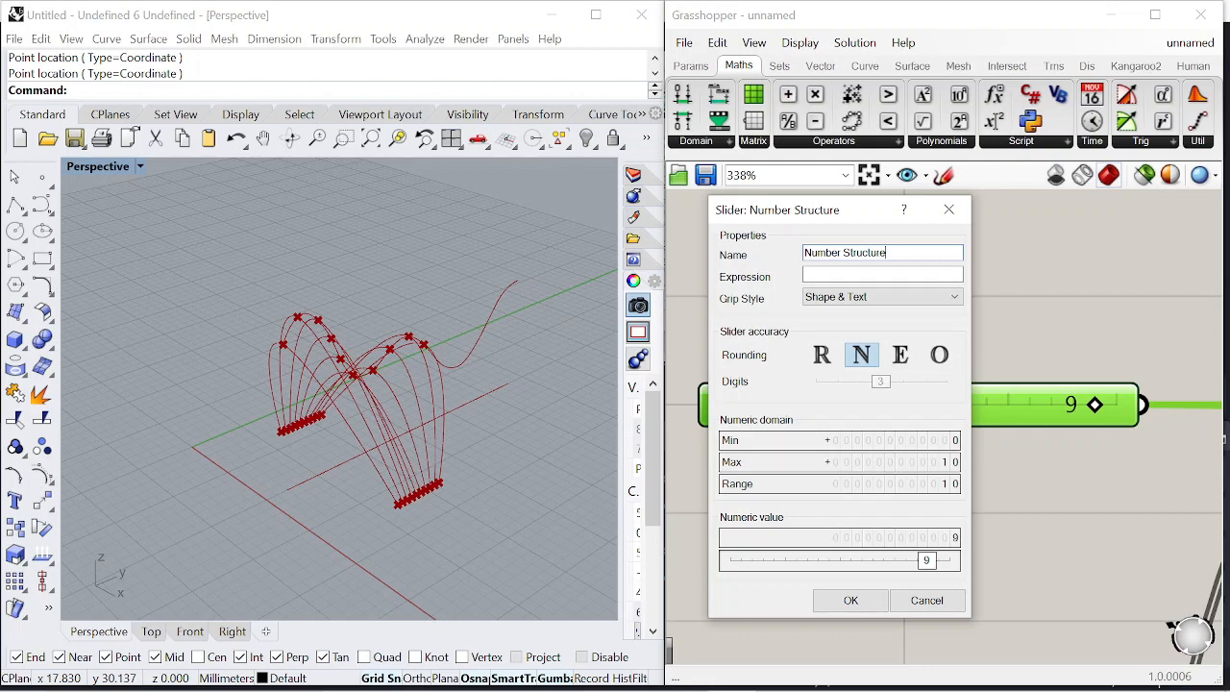
{"action": "left_click", "coordinate": [877, 605]}
{"action": "scroll", "coordinate": [831, 381], "scroll_direction": "down", "scroll_amount": 6}
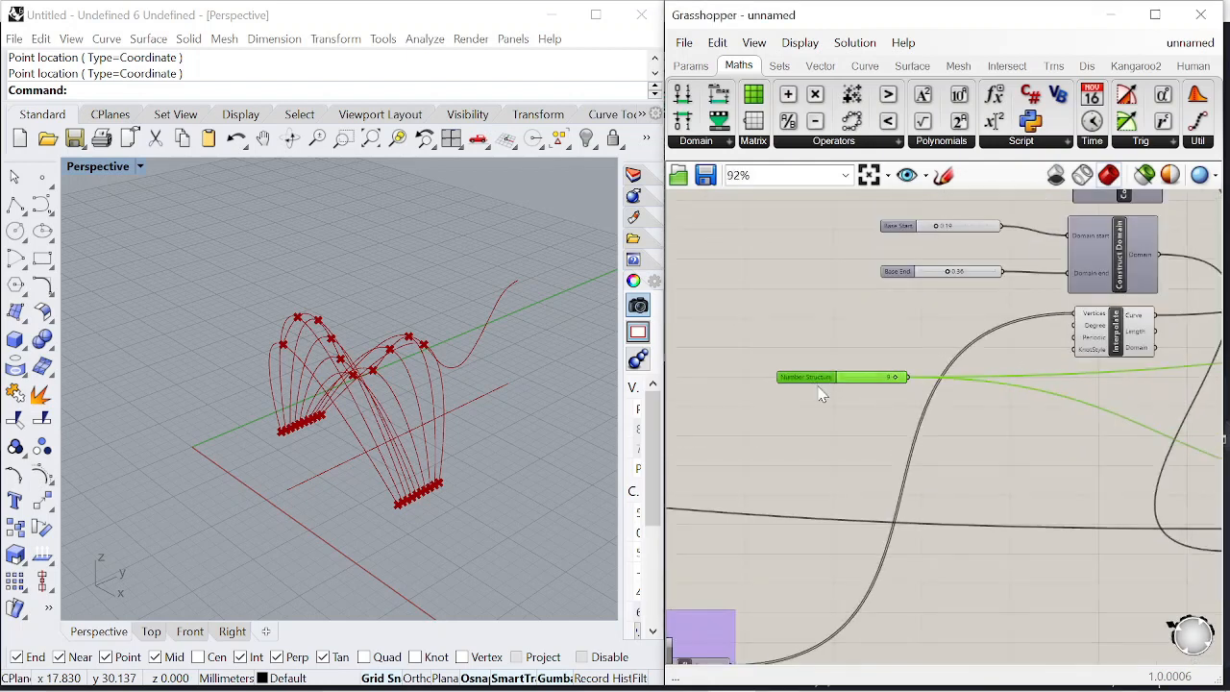
- Set the slider feeding Unit X to 6.1 and rename it Width
{"action": "scroll", "coordinate": [1158, 525], "scroll_direction": "up", "scroll_amount": 1}
{"action": "scroll", "coordinate": [1158, 524], "scroll_direction": "up", "scroll_amount": 4}
{"action": "left_click_drag", "start_coordinate": [1155, 413], "coordinate": [1139, 412]}
{"action": "double_click", "coordinate": [970, 411]}
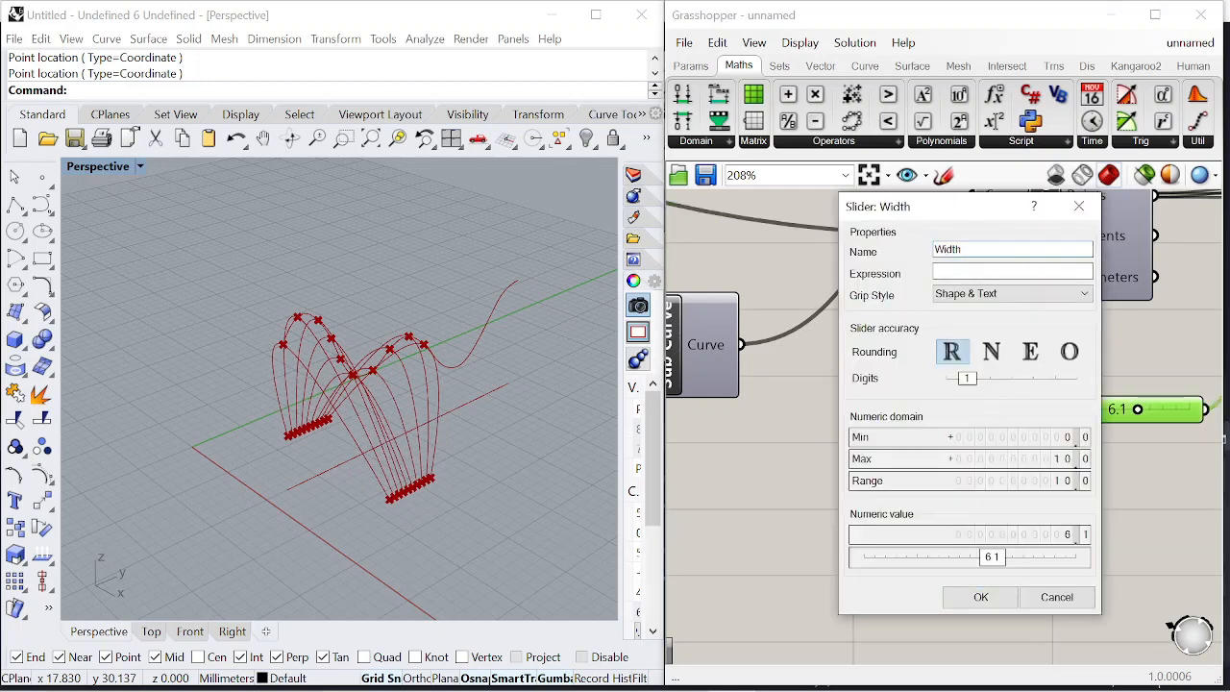
{"action": "left_click", "coordinate": [980, 596]}
{"action": "scroll", "coordinate": [909, 359], "scroll_direction": "down", "scroll_amount": 5}
- Examine what the arch Interpolate, Merge and upper Divide Curve components produce in the model
{"action": "scroll", "coordinate": [822, 384], "scroll_direction": "up", "scroll_amount": 1}
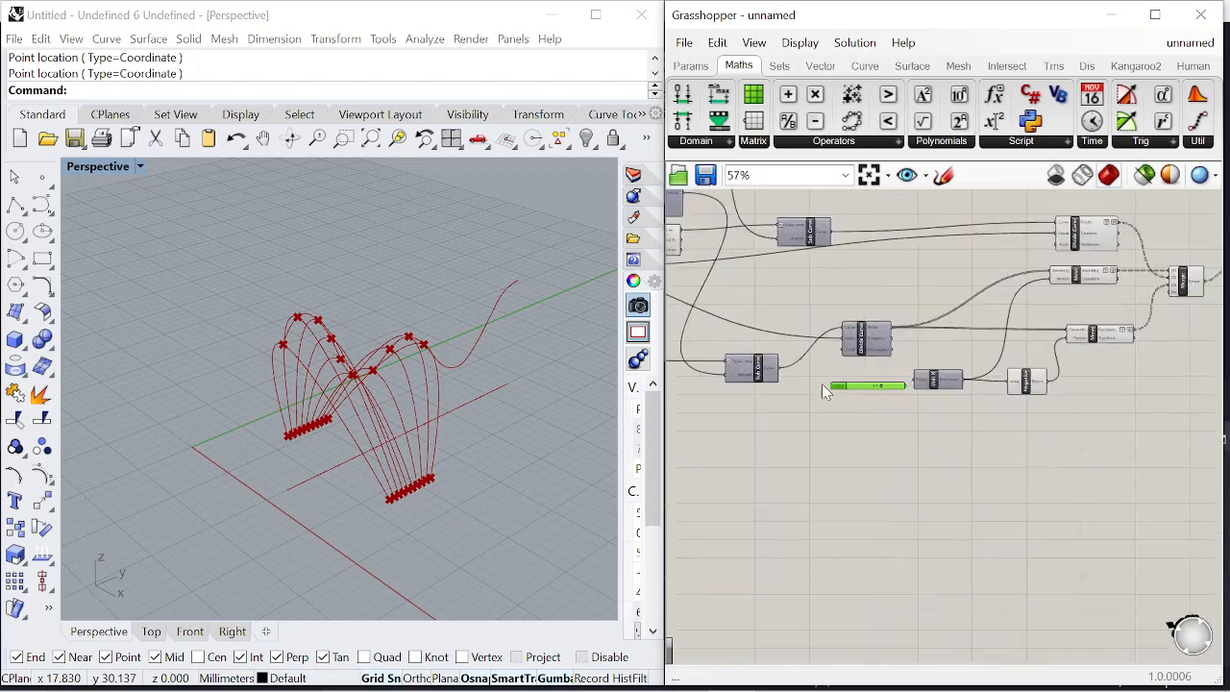
{"action": "scroll", "coordinate": [977, 352], "scroll_direction": "down", "scroll_amount": 1}
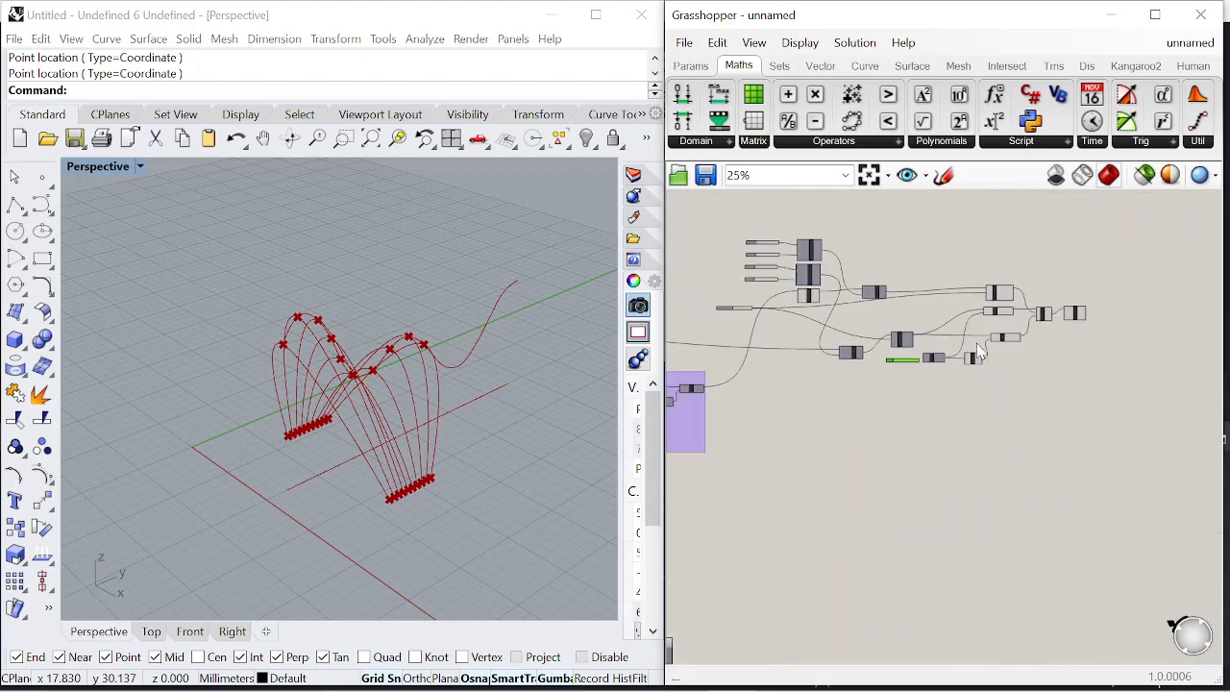
{"action": "scroll", "coordinate": [1052, 322], "scroll_direction": "up", "scroll_amount": 4}
{"action": "left_click", "coordinate": [1057, 310]}
{"action": "scroll", "coordinate": [964, 343], "scroll_direction": "up", "scroll_amount": 2}
{"action": "scroll", "coordinate": [874, 353], "scroll_direction": "down", "scroll_amount": 3}
{"action": "scroll", "coordinate": [882, 355], "scroll_direction": "up", "scroll_amount": 1}
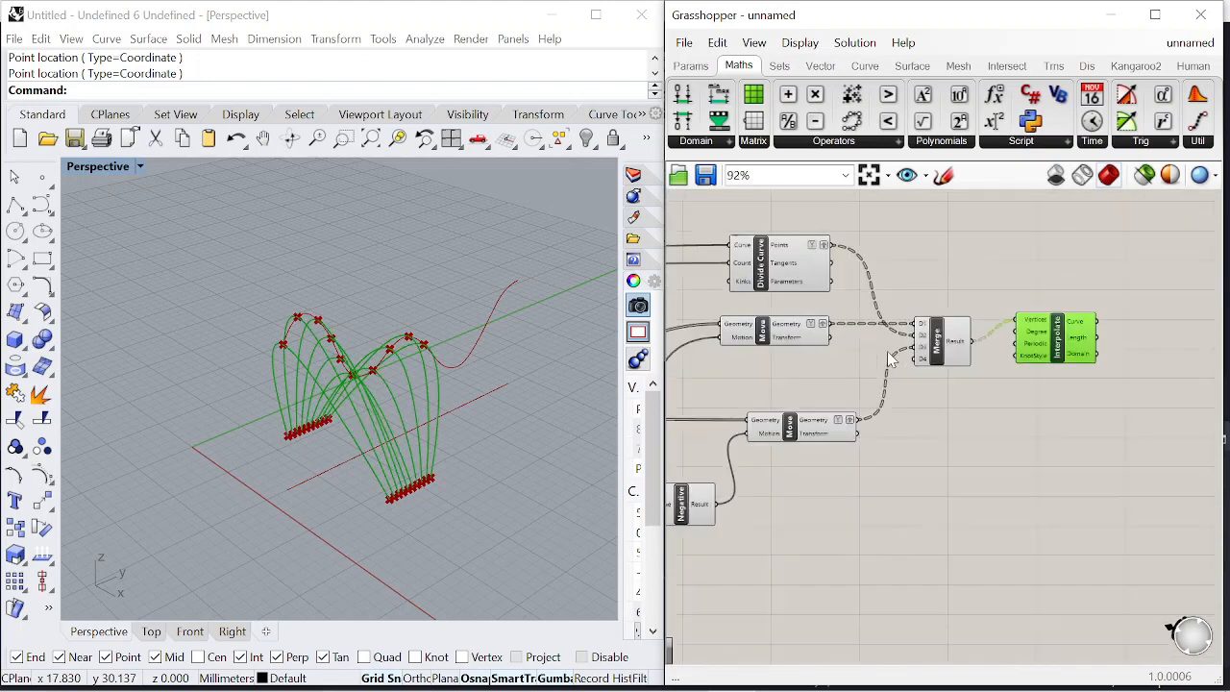
{"action": "scroll", "coordinate": [858, 341], "scroll_direction": "down", "scroll_amount": 1}
{"action": "scroll", "coordinate": [922, 350], "scroll_direction": "up", "scroll_amount": 1}
{"action": "left_click", "coordinate": [925, 351]}
{"action": "scroll", "coordinate": [922, 350], "scroll_direction": "up", "scroll_amount": 3}
{"action": "scroll", "coordinate": [869, 342], "scroll_direction": "down", "scroll_amount": 5}
{"action": "scroll", "coordinate": [860, 305], "scroll_direction": "up", "scroll_amount": 4}
{"action": "left_click", "coordinate": [888, 290]}
{"action": "scroll", "coordinate": [893, 331], "scroll_direction": "down", "scroll_amount": 3}
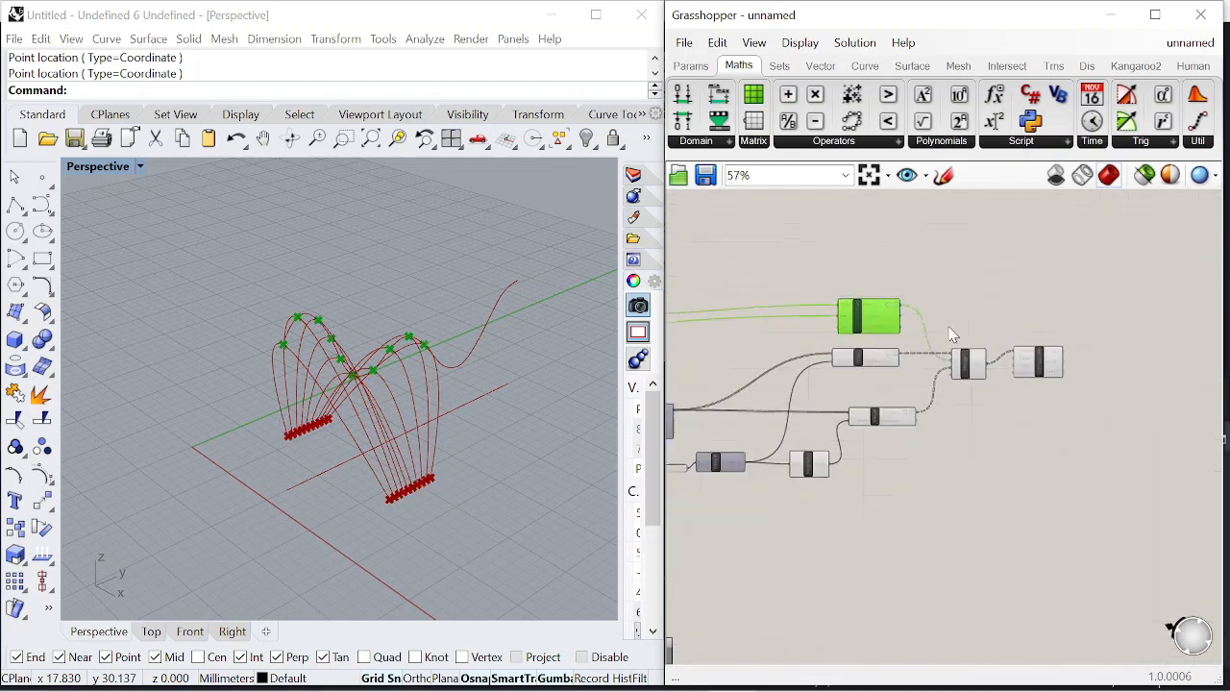
- Add a Move component above the upper Divide Curve and connect the divided Points to its Geometry input
{"action": "scroll", "coordinate": [948, 330], "scroll_direction": "up", "scroll_amount": 4}
{"action": "double_click", "coordinate": [927, 296]}
{"action": "type", "text": "move"}
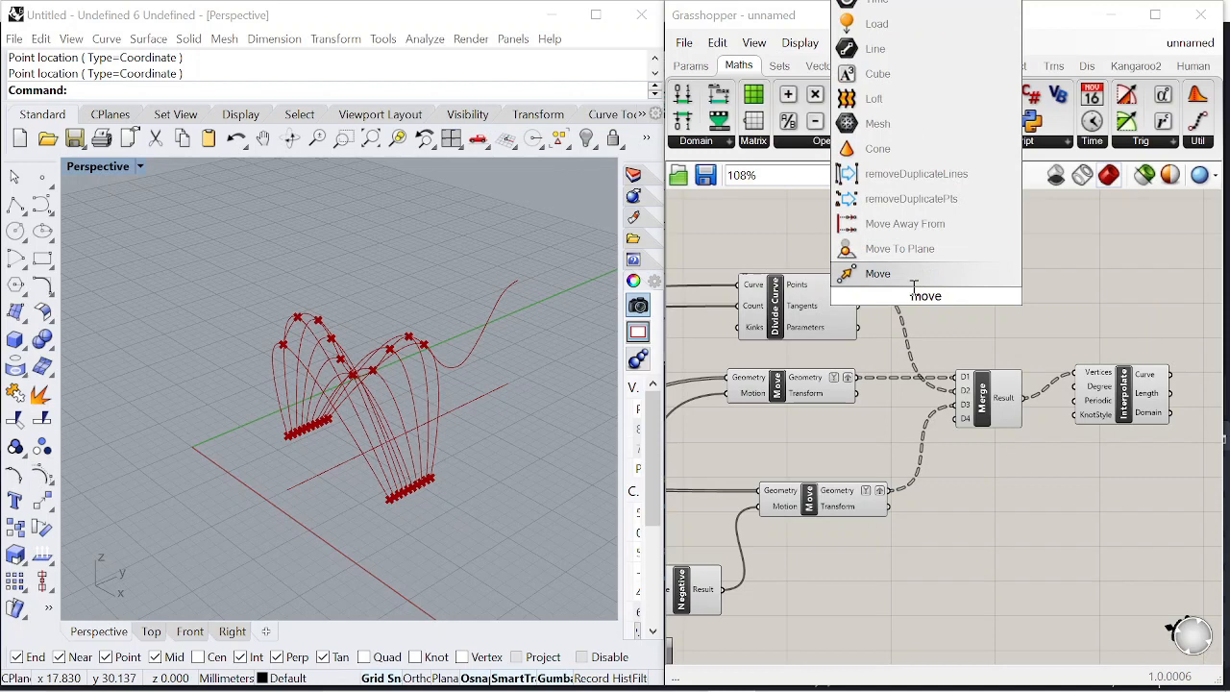
{"action": "key", "text": "Return"}
{"action": "left_click_drag", "start_coordinate": [870, 300], "coordinate": [878, 288]}
{"action": "left_click_drag", "start_coordinate": [925, 309], "coordinate": [942, 264]}
- Add a Unit Z vector, connect it to the new Move's Motion input, and reposition the Move
{"action": "double_click", "coordinate": [795, 233]}
{"action": "type", "text": "z"}
{"action": "key", "text": "Return"}
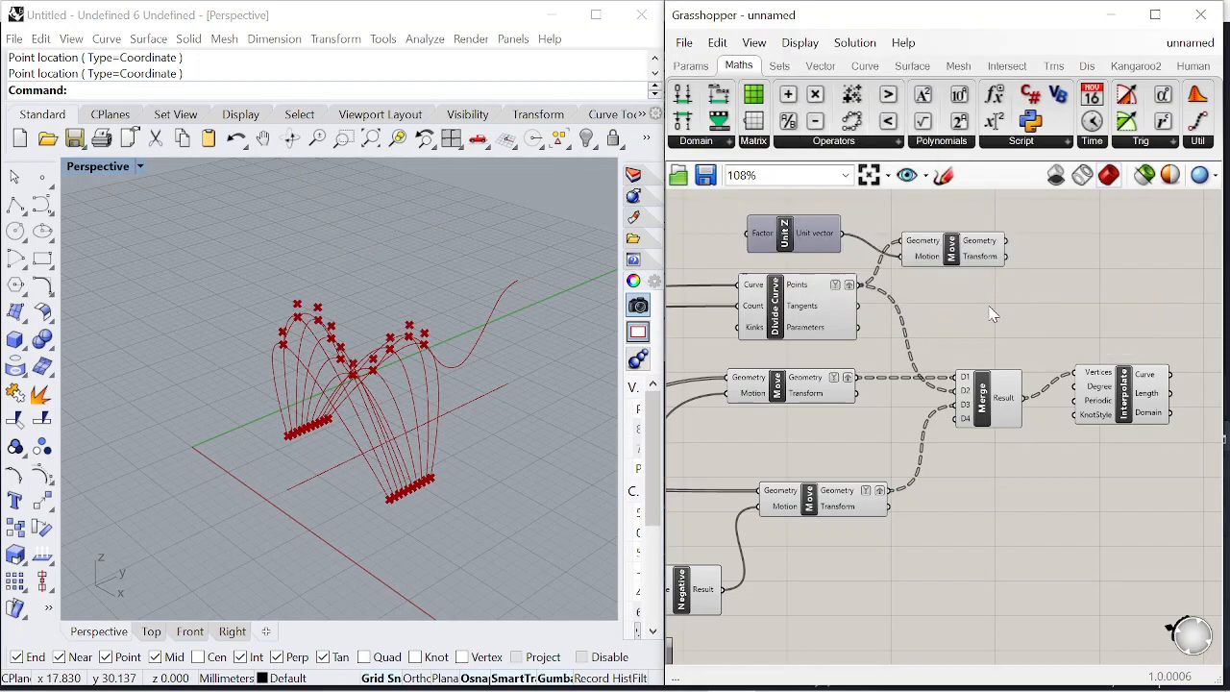
{"action": "right_click_drag", "start_coordinate": [990, 307], "coordinate": [1063, 377]}
{"action": "left_click_drag", "start_coordinate": [1027, 337], "coordinate": [1054, 315]}
- Add a number slider ranging from 0 to 5.0 and place it beside Unit Z's Factor input
{"action": "left_click", "coordinate": [686, 293]}
{"action": "scroll", "coordinate": [745, 288], "scroll_direction": "down", "scroll_amount": 2}
{"action": "right_click_drag", "start_coordinate": [768, 286], "coordinate": [975, 272]}
{"action": "scroll", "coordinate": [967, 265], "scroll_direction": "up", "scroll_amount": 3}
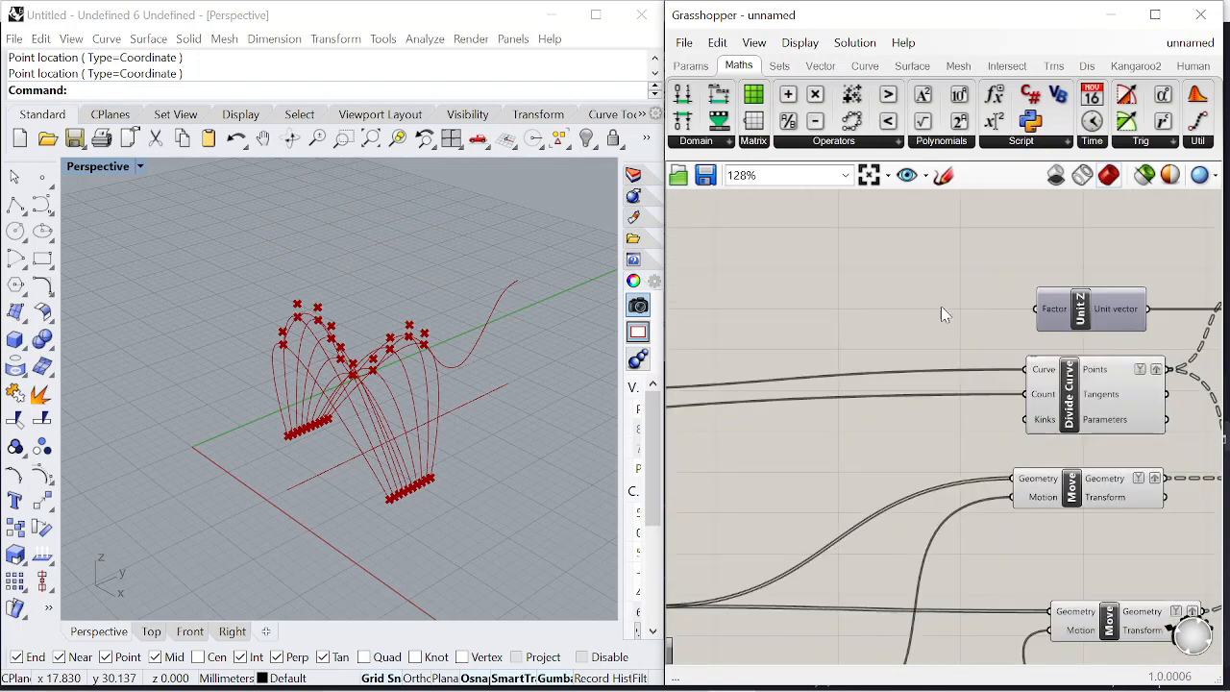
{"action": "scroll", "coordinate": [941, 309], "scroll_direction": "down", "scroll_amount": 1}
{"action": "double_click", "coordinate": [923, 295]}
{"action": "type", "text": "0<5."}
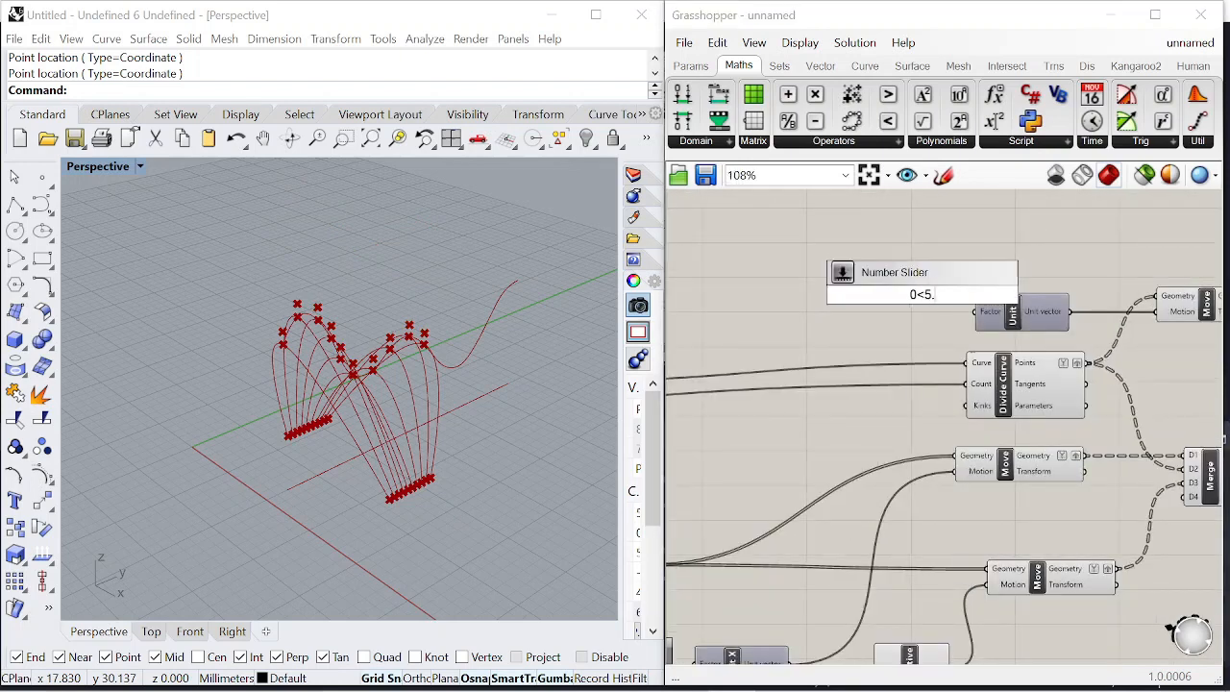
{"action": "type", "text": "0"}
{"action": "key", "text": "Return"}
{"action": "scroll", "coordinate": [923, 298], "scroll_direction": "up", "scroll_amount": 3}
{"action": "left_click_drag", "start_coordinate": [920, 276], "coordinate": [830, 298]}
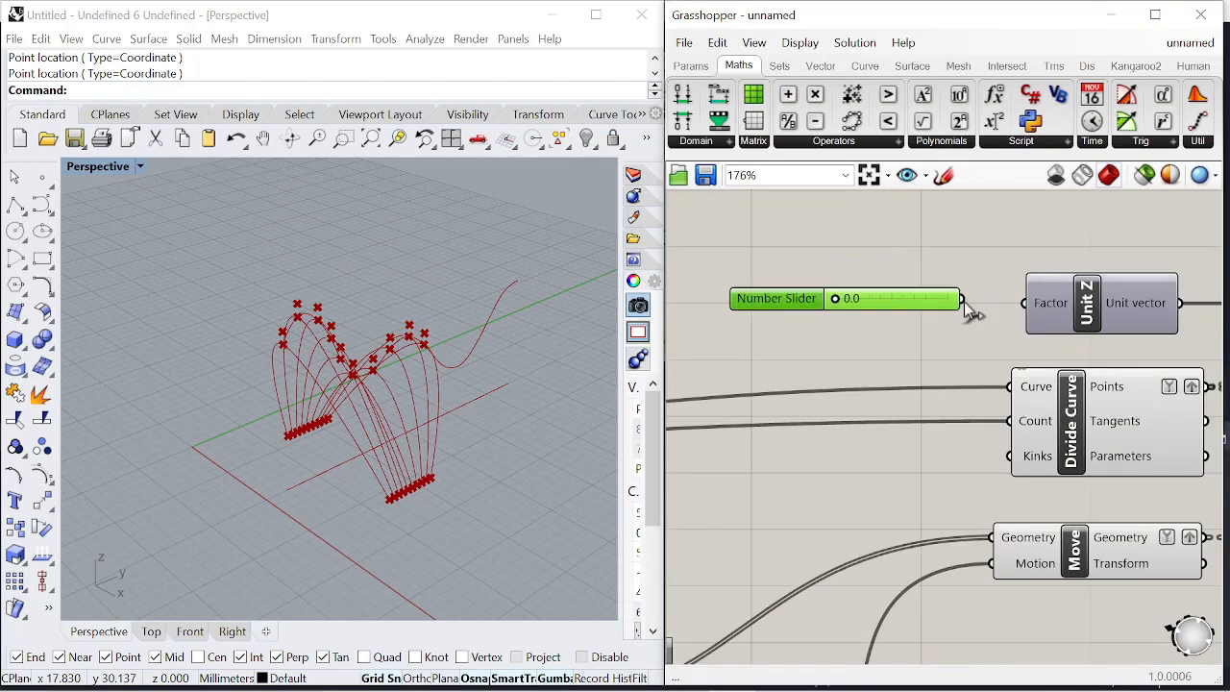
- Connect the new Move's Geometry output to Merge's D2 input and shift Merge and Interpolate further along the canvas
{"action": "scroll", "coordinate": [889, 305], "scroll_direction": "up", "scroll_amount": 3}
{"action": "scroll", "coordinate": [908, 305], "scroll_direction": "down", "scroll_amount": 8}
{"action": "scroll", "coordinate": [904, 301], "scroll_direction": "up", "scroll_amount": 4}
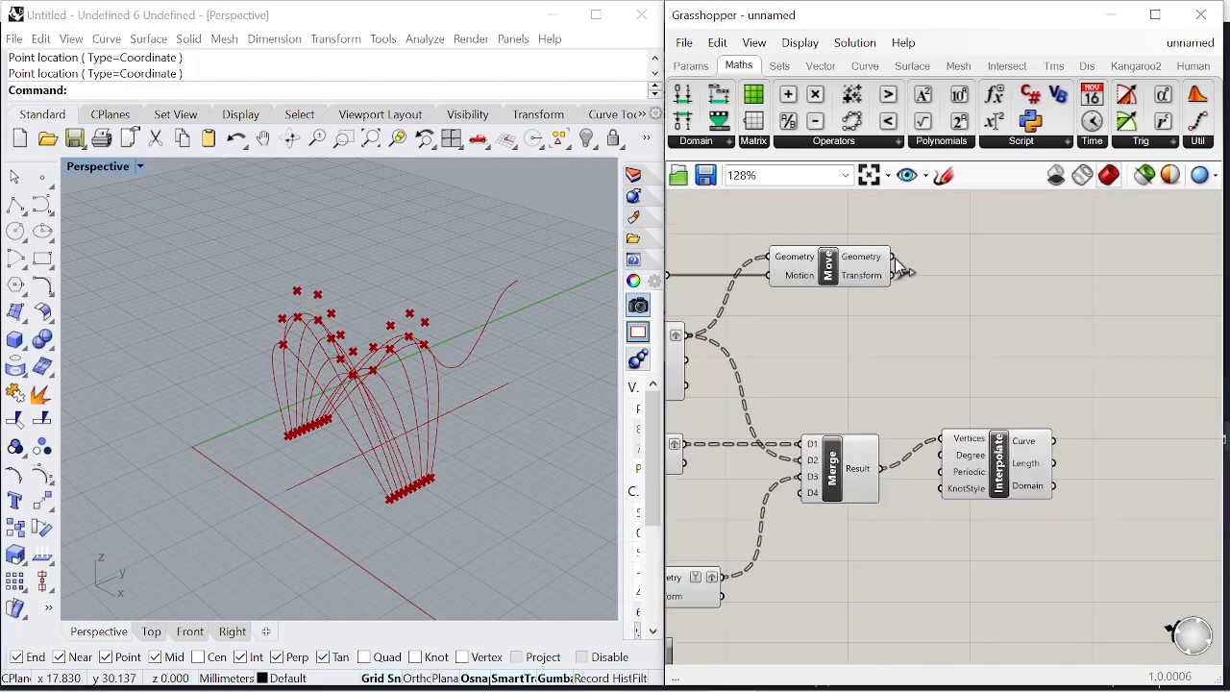
{"action": "left_click_drag", "start_coordinate": [780, 428], "coordinate": [801, 460]}
{"action": "left_click_drag", "start_coordinate": [1002, 456], "coordinate": [1131, 457]}
{"action": "left_click_drag", "start_coordinate": [823, 454], "coordinate": [974, 435]}
- Set the slider driving the new Move's Unit Z Factor to 1.7 and check the arches built from the raised peak points
{"action": "scroll", "coordinate": [978, 442], "scroll_direction": "down", "scroll_amount": 5}
{"action": "scroll", "coordinate": [841, 345], "scroll_direction": "up", "scroll_amount": 4}
{"action": "scroll", "coordinate": [841, 341], "scroll_direction": "up", "scroll_amount": 3}
{"action": "mouse_move", "coordinate": [961, 310]}
{"action": "left_mouse_down"}
{"action": "mouse_move", "coordinate": [931, 310]}
{"action": "mouse_move", "coordinate": [953, 311]}
{"action": "left_mouse_up"}
{"action": "scroll", "coordinate": [874, 306], "scroll_direction": "down", "scroll_amount": 3}
{"action": "right_click_drag", "start_coordinate": [346, 355], "coordinate": [405, 322]}
{"action": "right_click_drag", "start_coordinate": [1104, 351], "coordinate": [903, 365]}
{"action": "scroll", "coordinate": [901, 365], "scroll_direction": "down", "scroll_amount": 1}
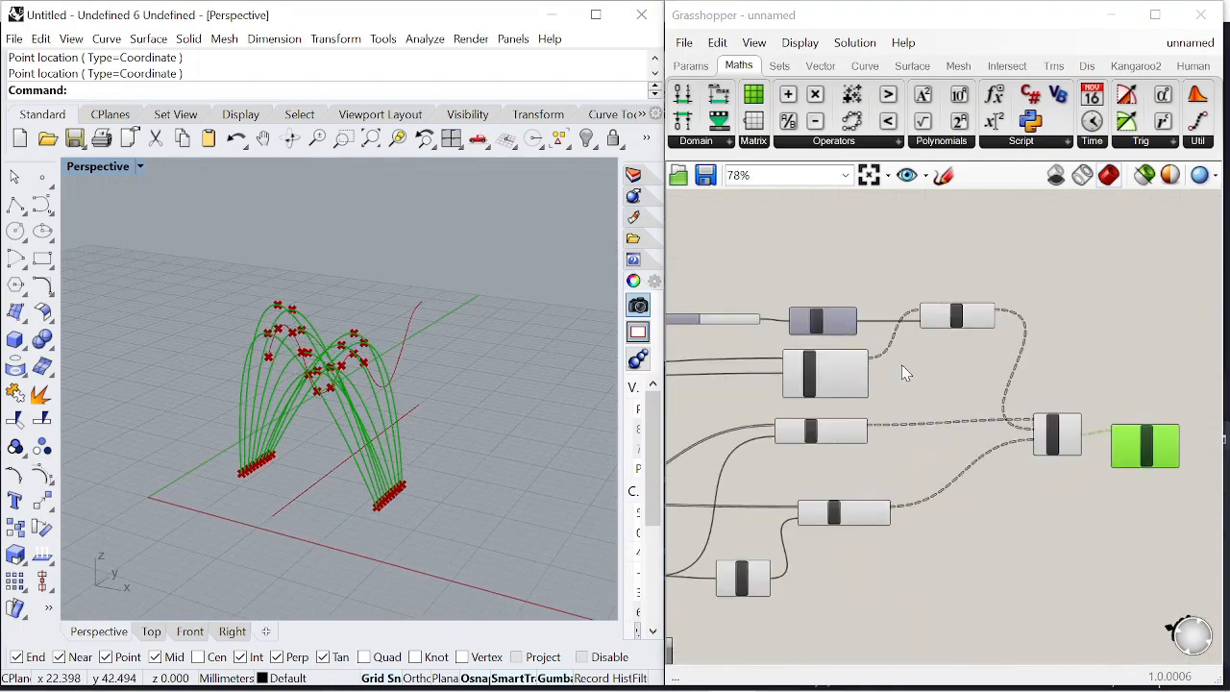
- Turn off the preview of the upper Divide Curve so its unmoved points are hidden in the model
{"action": "scroll", "coordinate": [827, 392], "scroll_direction": "up", "scroll_amount": 4}
{"action": "left_click", "coordinate": [853, 361]}
{"action": "middle_click", "coordinate": [972, 343]}
{"action": "left_click", "coordinate": [1025, 369]}
{"action": "right_click_drag", "start_coordinate": [370, 348], "coordinate": [192, 354]}
{"action": "scroll", "coordinate": [797, 334], "scroll_direction": "down", "scroll_amount": 4}
{"action": "right_click_drag", "start_coordinate": [786, 263], "coordinate": [1027, 285]}
{"action": "scroll", "coordinate": [1043, 316], "scroll_direction": "down", "scroll_amount": 4}
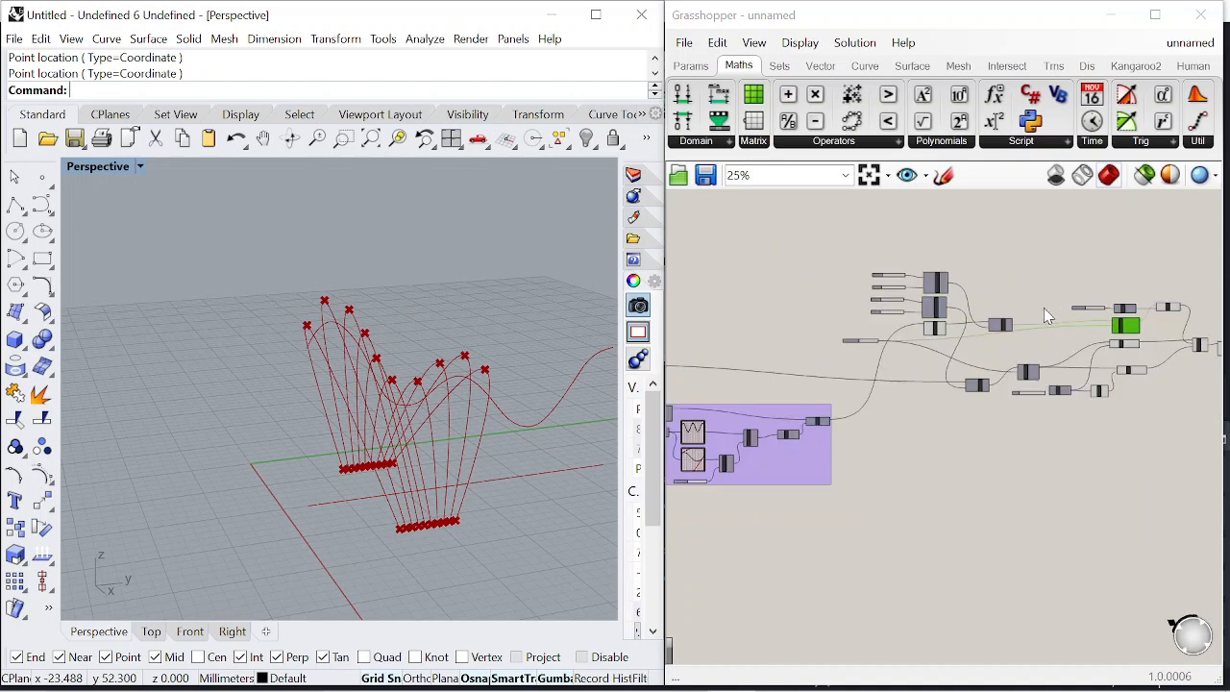
- Place the Unit Z factor slider above the Peak Start slider and rename it Add Peak
{"action": "scroll", "coordinate": [1112, 318], "scroll_direction": "up", "scroll_amount": 4}
{"action": "left_click_drag", "start_coordinate": [1113, 318], "coordinate": [786, 238]}
{"action": "scroll", "coordinate": [786, 239], "scroll_direction": "up", "scroll_amount": 3}
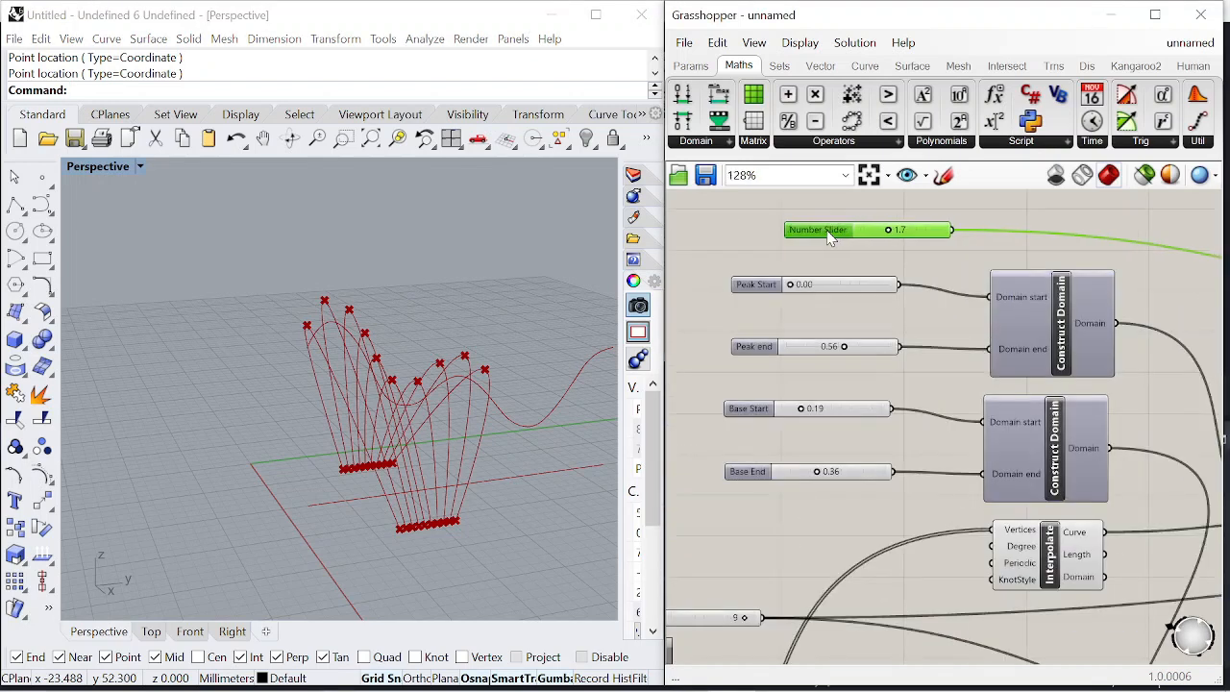
{"action": "double_click", "coordinate": [786, 233]}
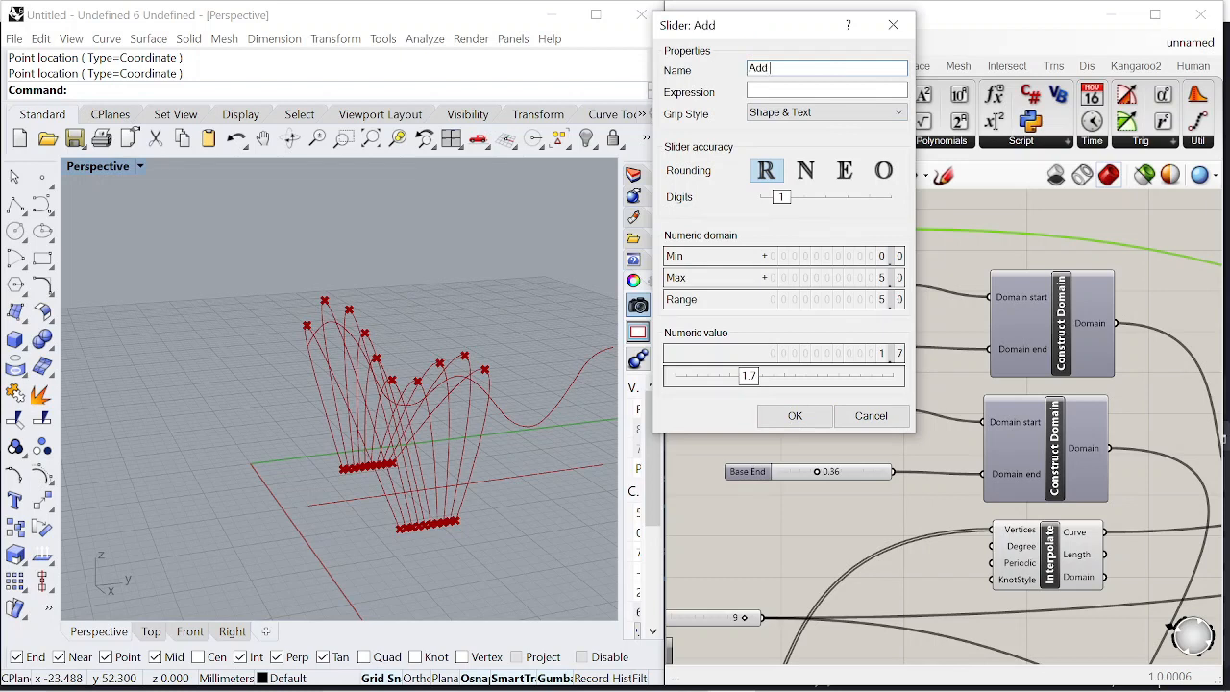
{"action": "left_click", "coordinate": [814, 415]}
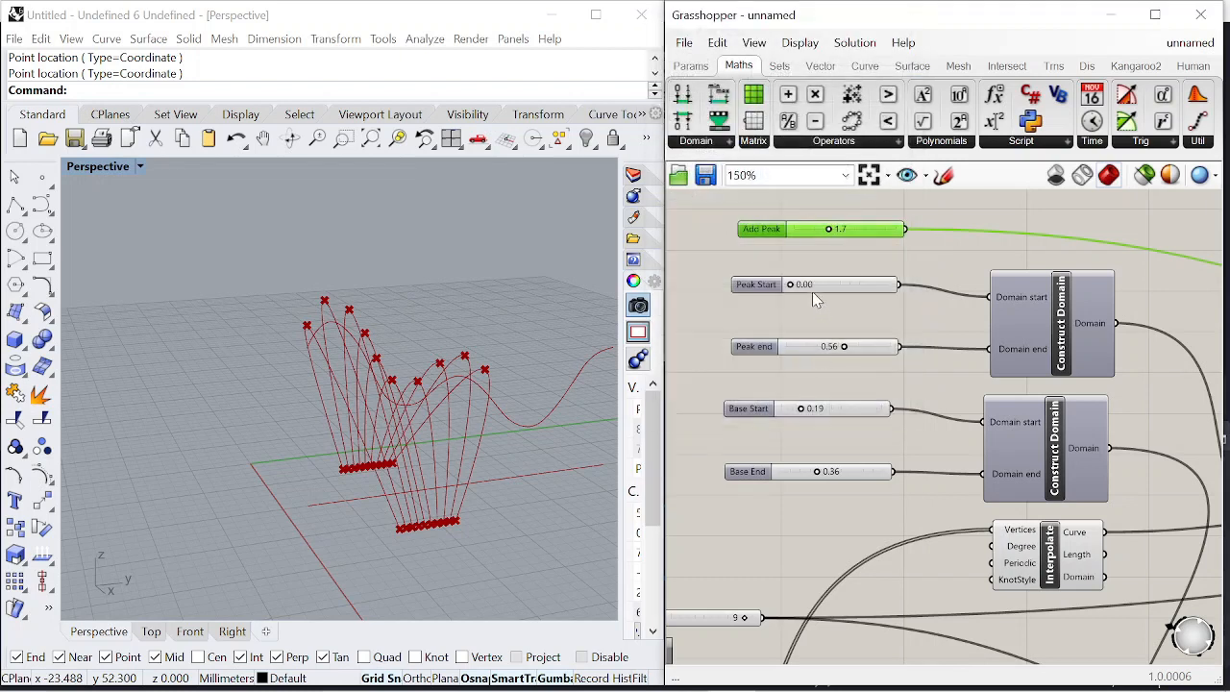
- Tidy the definition by repositioning the peak curve's domain-trimming component, the wave curve's Interpolate and the Number Structure slider
{"action": "scroll", "coordinate": [809, 360], "scroll_direction": "up", "scroll_amount": 1}
{"action": "scroll", "coordinate": [816, 448], "scroll_direction": "down", "scroll_amount": 3}
{"action": "scroll", "coordinate": [817, 448], "scroll_direction": "down", "scroll_amount": 3}
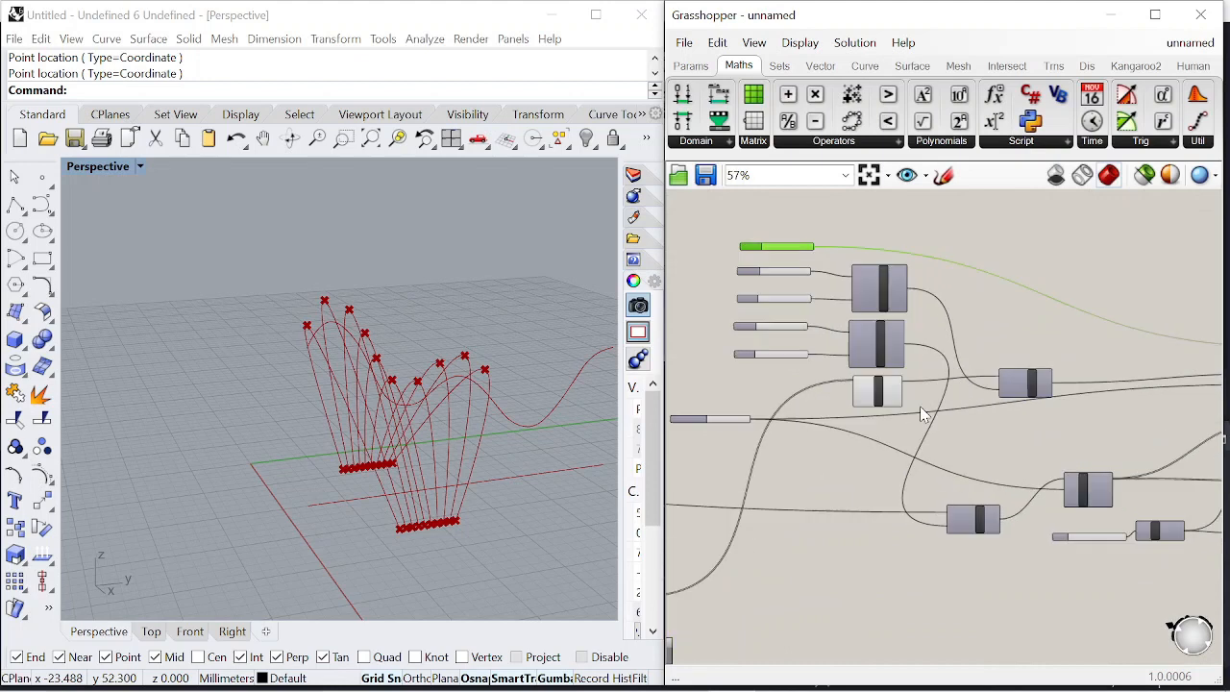
{"action": "scroll", "coordinate": [951, 341], "scroll_direction": "up", "scroll_amount": 1}
{"action": "left_click", "coordinate": [952, 338]}
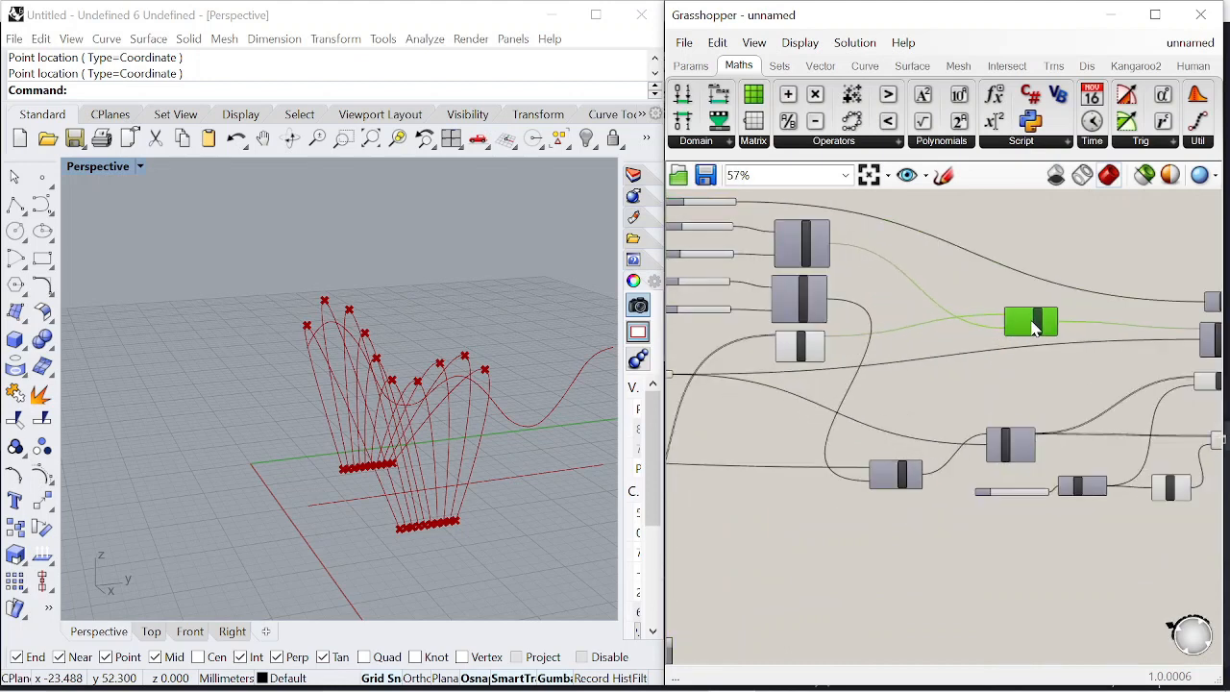
{"action": "left_click_drag", "start_coordinate": [1023, 328], "coordinate": [1059, 326]}
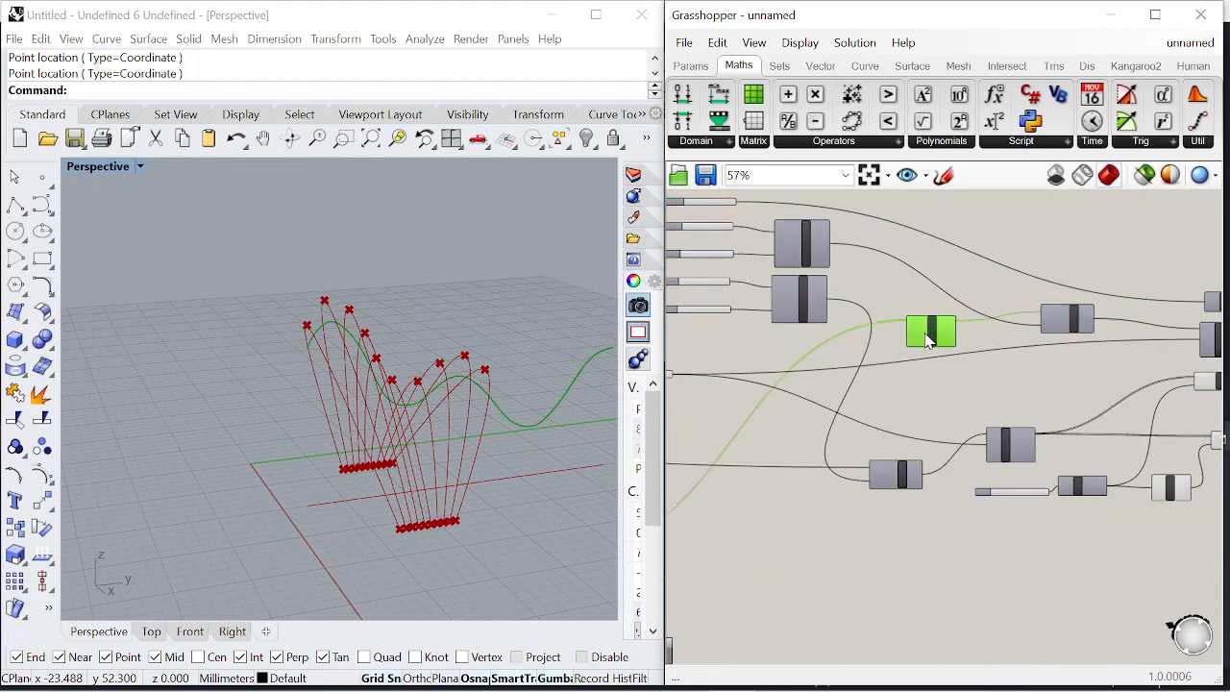
{"action": "scroll", "coordinate": [987, 342], "scroll_direction": "down", "scroll_amount": 3}
{"action": "scroll", "coordinate": [731, 436], "scroll_direction": "up", "scroll_amount": 3}
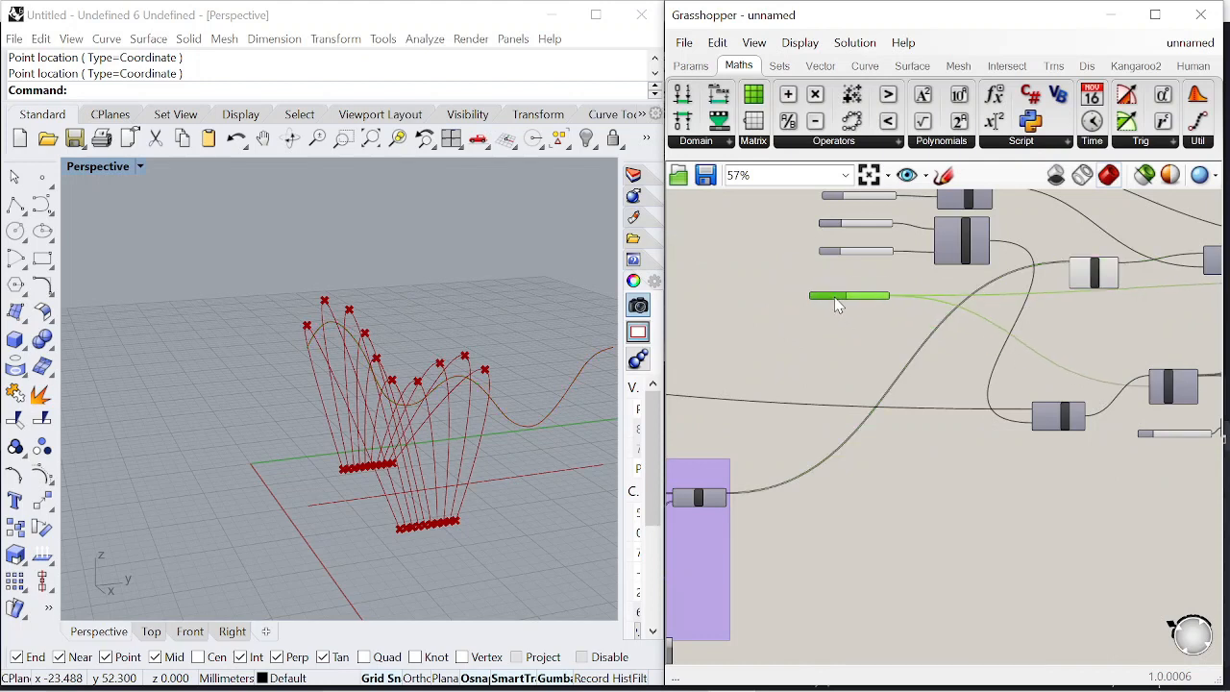
{"action": "right_click_drag", "start_coordinate": [1116, 285], "coordinate": [1068, 306]}
{"action": "left_click_drag", "start_coordinate": [1051, 297], "coordinate": [1048, 349]}
{"action": "scroll", "coordinate": [1050, 358], "scroll_direction": "up", "scroll_amount": 1}
{"action": "left_click_drag", "start_coordinate": [955, 429], "coordinate": [997, 411]}
- Group all the arch components, from the Add Peak and Number Structure sliders through to the final Interpolate
{"action": "scroll", "coordinate": [899, 389], "scroll_direction": "down", "scroll_amount": 9}
{"action": "scroll", "coordinate": [1017, 378], "scroll_direction": "up", "scroll_amount": 6}
{"action": "scroll", "coordinate": [1098, 376], "scroll_direction": "up", "scroll_amount": 3}
{"action": "scroll", "coordinate": [1100, 376], "scroll_direction": "down", "scroll_amount": 1}
{"action": "left_click", "coordinate": [1134, 379]}
{"action": "scroll", "coordinate": [860, 280], "scroll_direction": "down", "scroll_amount": 4}
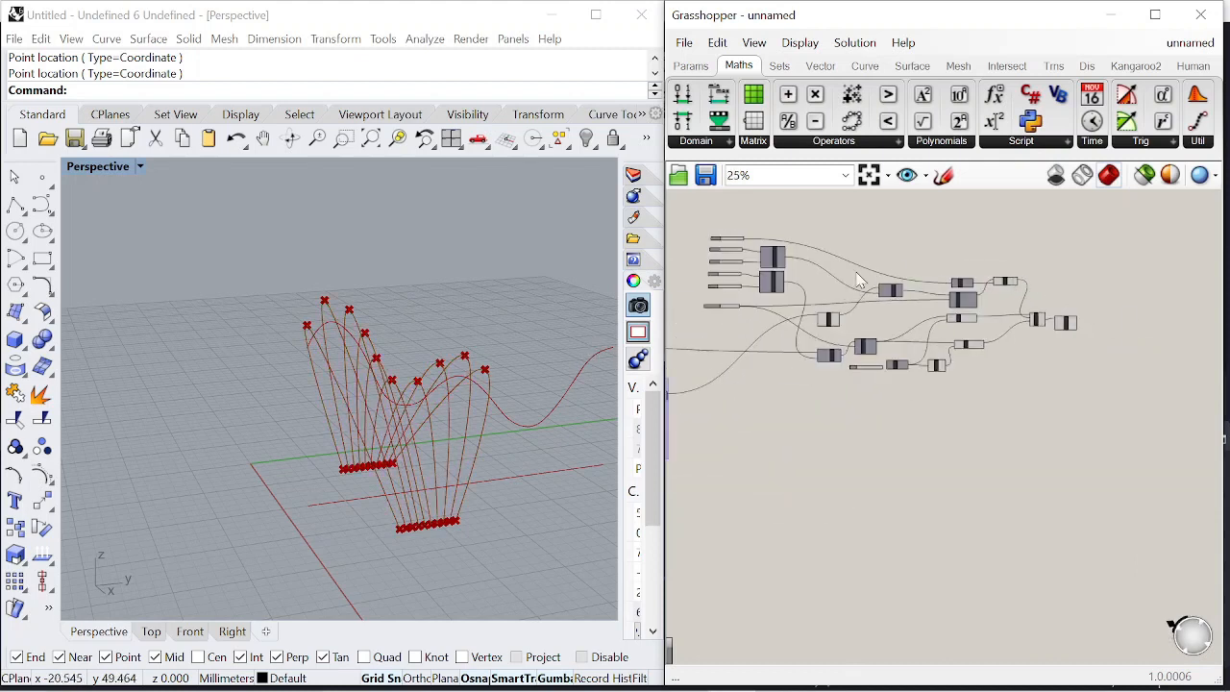
{"action": "left_click_drag", "start_coordinate": [702, 228], "coordinate": [1120, 391]}
{"action": "right_click", "coordinate": [1055, 273]}
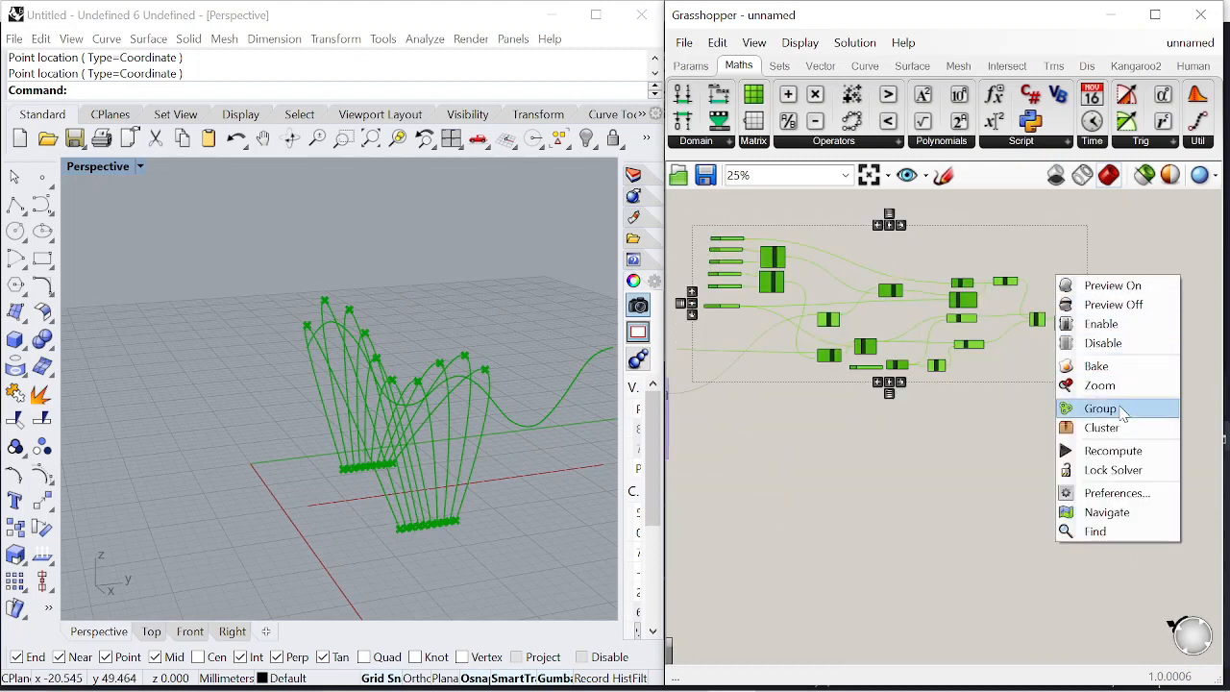
{"action": "left_click", "coordinate": [1106, 407]}
- Duplicate the arch components and place the ungrouped copy below the original arch group
{"action": "scroll", "coordinate": [1066, 289], "scroll_direction": "down", "scroll_amount": 5}
{"action": "scroll", "coordinate": [963, 287], "scroll_direction": "up", "scroll_amount": 3}
{"action": "left_click_drag", "start_coordinate": [963, 282], "coordinate": [1019, 349]}
{"action": "left_click_drag", "start_coordinate": [711, 402], "coordinate": [707, 417]}
{"action": "left_click", "coordinate": [1005, 502]}
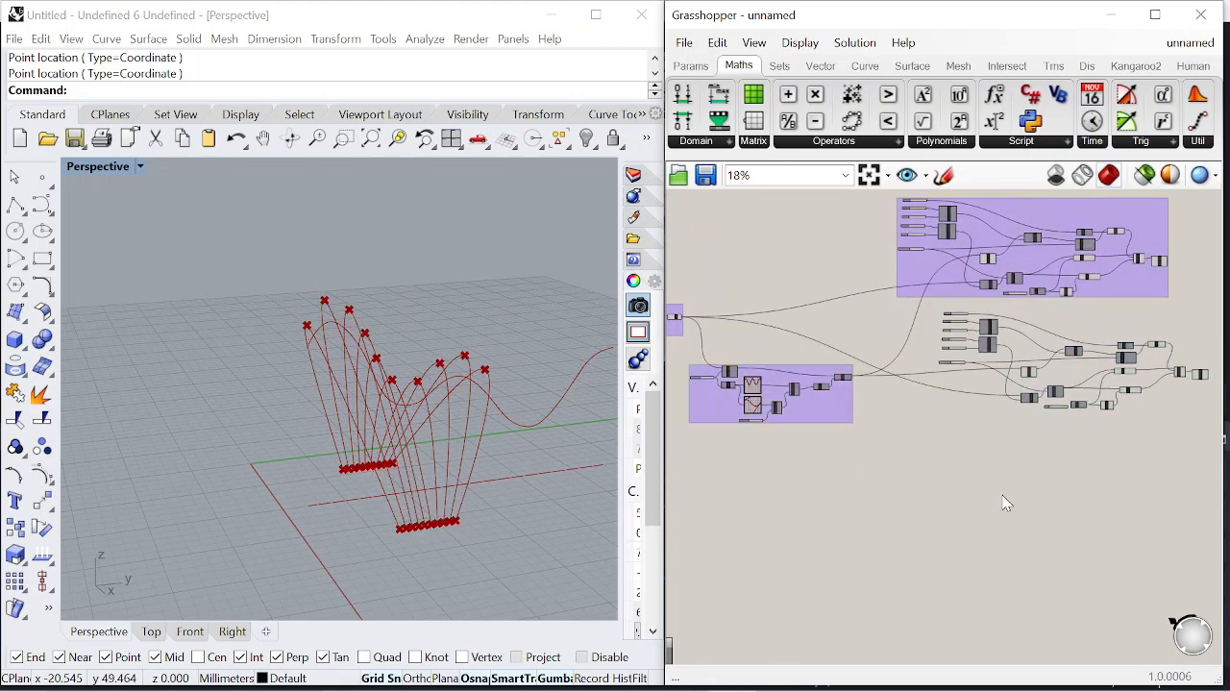
- Combine the copied components between the sliders and the final Interpolate into a single cluster
{"action": "scroll", "coordinate": [1015, 358], "scroll_direction": "up", "scroll_amount": 1}
{"action": "scroll", "coordinate": [999, 353], "scroll_direction": "down", "scroll_amount": 2}
{"action": "scroll", "coordinate": [990, 350], "scroll_direction": "up", "scroll_amount": 3}
{"action": "left_click_drag", "start_coordinate": [833, 289], "coordinate": [1126, 469]}
{"action": "scroll", "coordinate": [1124, 465], "scroll_direction": "up", "scroll_amount": 2}
{"action": "right_click", "coordinate": [1121, 459]}
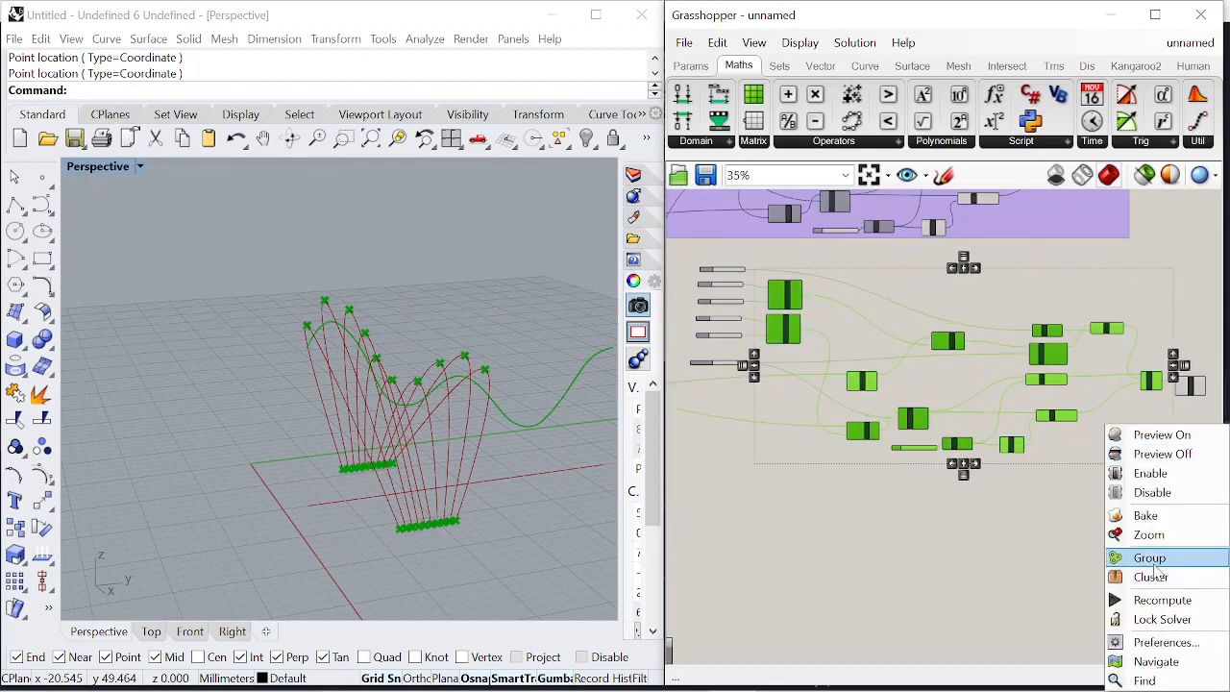
{"action": "left_click", "coordinate": [1152, 577]}
- Gather the copied sliders, the cluster and the final Interpolate closer together below the original arch group
{"action": "scroll", "coordinate": [702, 350], "scroll_direction": "up", "scroll_amount": 7}
{"action": "left_click_drag", "start_coordinate": [702, 392], "coordinate": [722, 328]}
{"action": "scroll", "coordinate": [872, 414], "scroll_direction": "down", "scroll_amount": 7}
{"action": "scroll", "coordinate": [829, 309], "scroll_direction": "up", "scroll_amount": 2}
{"action": "left_click_drag", "start_coordinate": [800, 294], "coordinate": [948, 460]}
{"action": "left_click", "coordinate": [830, 359]}
{"action": "left_click", "coordinate": [810, 335]}
{"action": "left_click_drag", "start_coordinate": [791, 295], "coordinate": [950, 459]}
{"action": "left_click_drag", "start_coordinate": [829, 383], "coordinate": [1003, 395]}
{"action": "left_click", "coordinate": [939, 359]}
{"action": "left_click_drag", "start_coordinate": [870, 324], "coordinate": [1199, 458]}
{"action": "left_click_drag", "start_coordinate": [1180, 417], "coordinate": [1082, 424]}
{"action": "left_click", "coordinate": [913, 478]}
- Place the Interpolate beside the cluster and stack the copied sliders in order from Add Peak down to Number Structure
{"action": "scroll", "coordinate": [896, 401], "scroll_direction": "up", "scroll_amount": 4}
{"action": "scroll", "coordinate": [922, 437], "scroll_direction": "down", "scroll_amount": 2}
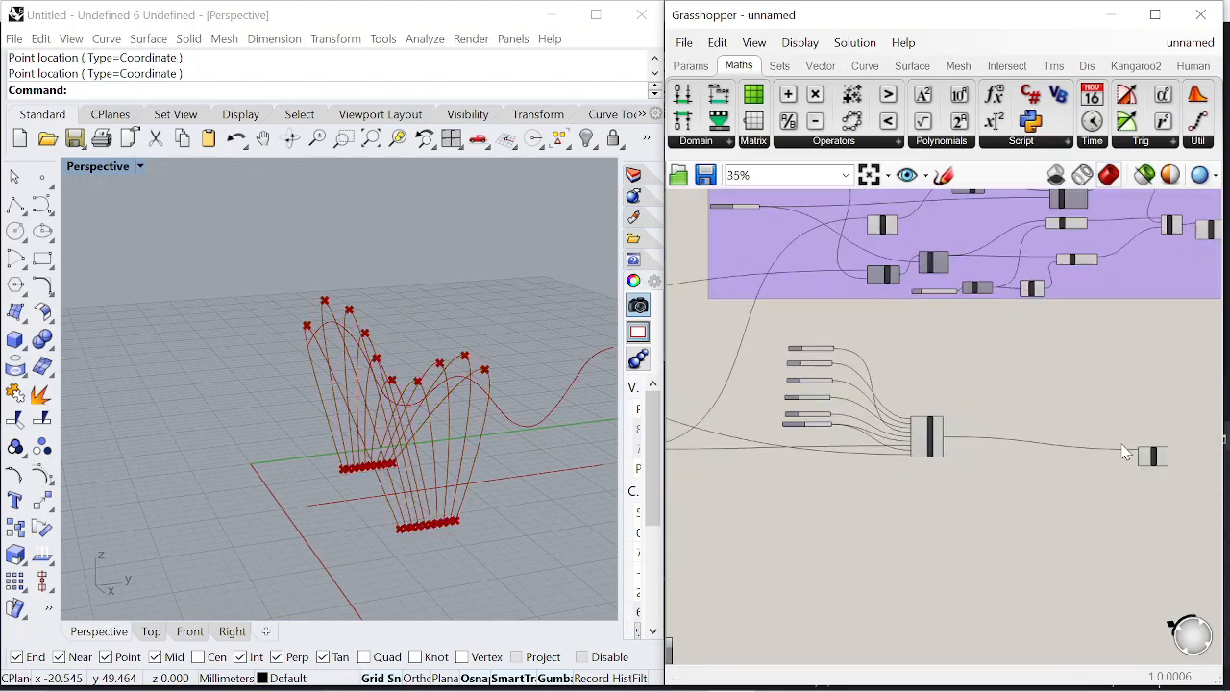
{"action": "scroll", "coordinate": [797, 371], "scroll_direction": "up", "scroll_amount": 4}
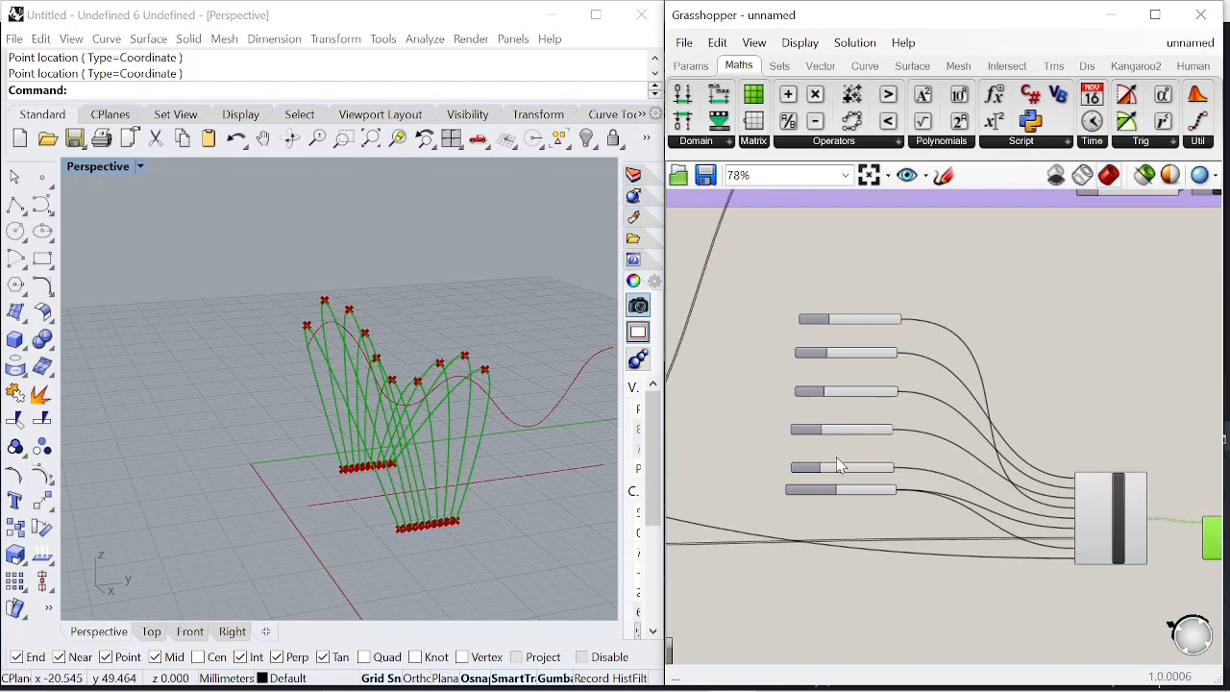
{"action": "scroll", "coordinate": [839, 461], "scroll_direction": "up", "scroll_amount": 3}
{"action": "left_click_drag", "start_coordinate": [776, 388], "coordinate": [775, 420]}
{"action": "left_click_drag", "start_coordinate": [776, 329], "coordinate": [772, 399]}
{"action": "scroll", "coordinate": [832, 364], "scroll_direction": "down", "scroll_amount": 2}
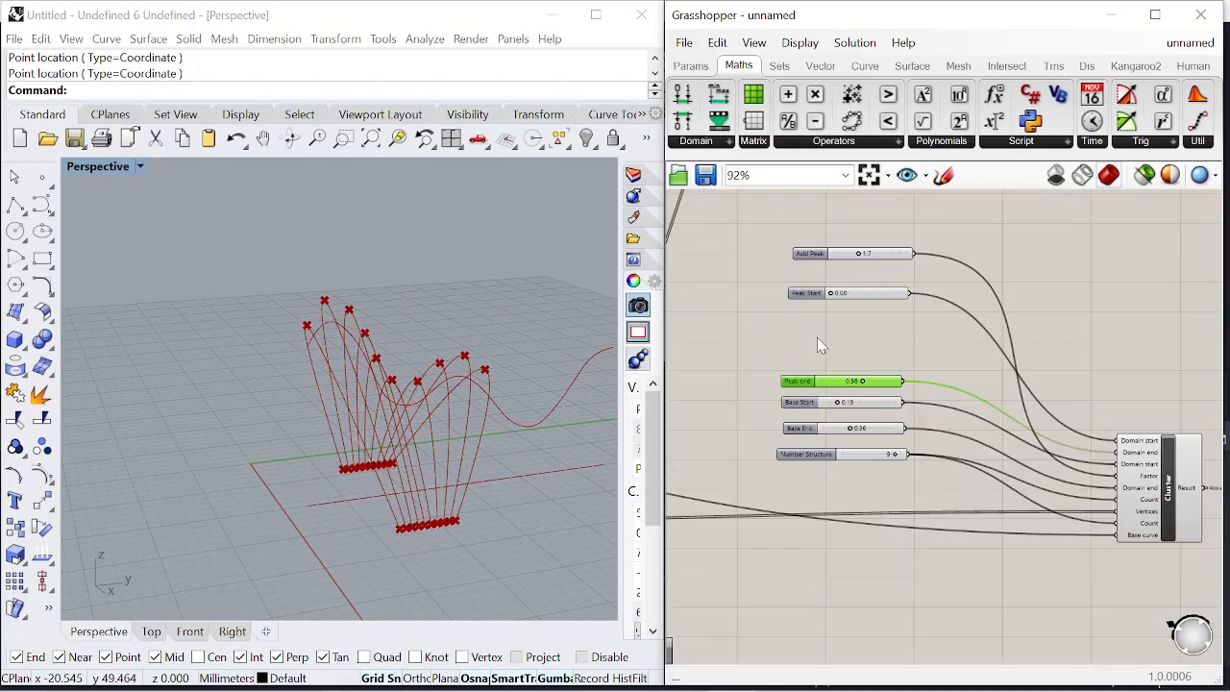
{"action": "scroll", "coordinate": [812, 297], "scroll_direction": "up", "scroll_amount": 2}
{"action": "left_click_drag", "start_coordinate": [810, 293], "coordinate": [800, 402]}
{"action": "left_click_drag", "start_coordinate": [810, 226], "coordinate": [795, 360]}
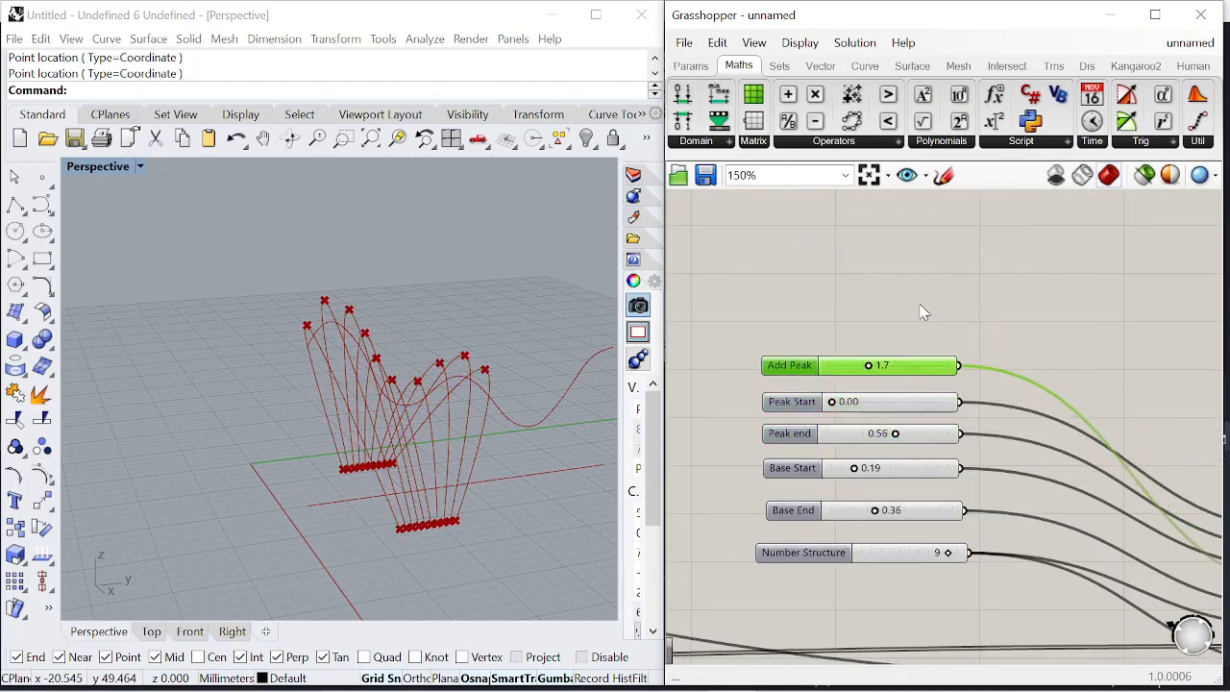
{"action": "scroll", "coordinate": [918, 315], "scroll_direction": "down", "scroll_amount": 5}
{"action": "left_click_drag", "start_coordinate": [918, 315], "coordinate": [1095, 386]}
{"action": "left_click", "coordinate": [1110, 379]}
- Set the clustered copy's Base Start slider to 0.60 and its Base End slider to 0.83
{"action": "scroll", "coordinate": [964, 338], "scroll_direction": "up", "scroll_amount": 3}
{"action": "scroll", "coordinate": [926, 343], "scroll_direction": "up", "scroll_amount": 1}
{"action": "scroll", "coordinate": [959, 357], "scroll_direction": "down", "scroll_amount": 1}
{"action": "scroll", "coordinate": [959, 357], "scroll_direction": "up", "scroll_amount": 3}
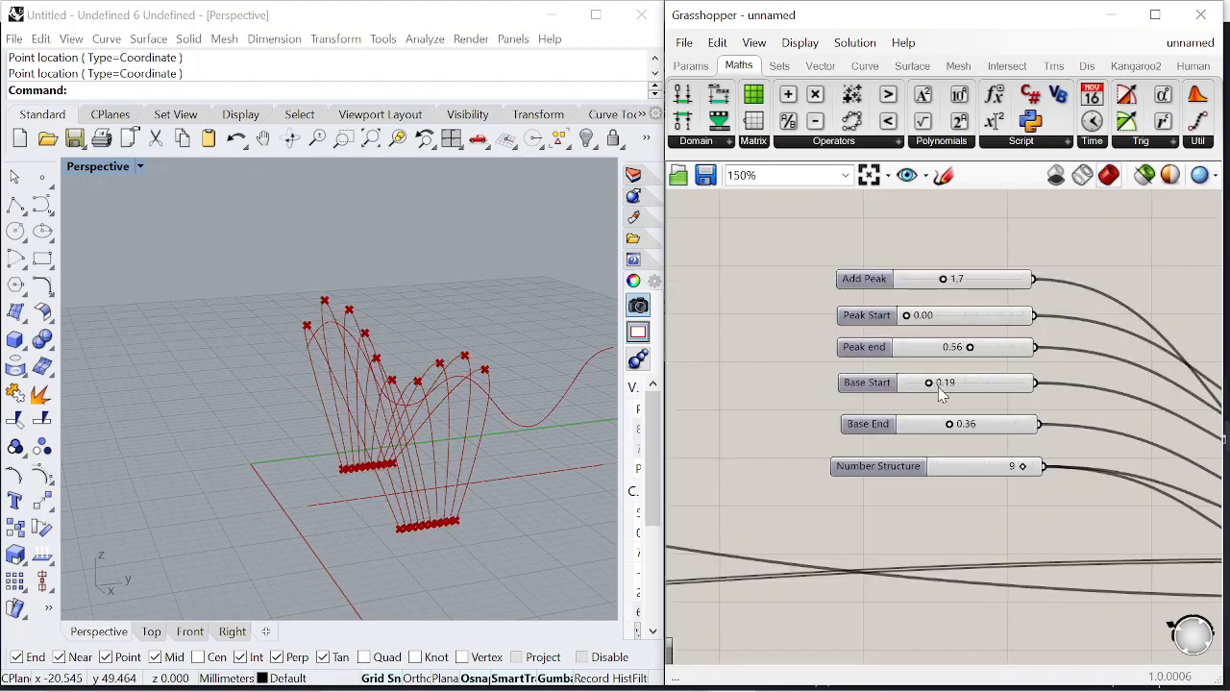
{"action": "left_click_drag", "start_coordinate": [941, 384], "coordinate": [976, 385]}
{"action": "left_click_drag", "start_coordinate": [951, 426], "coordinate": [1007, 425]}
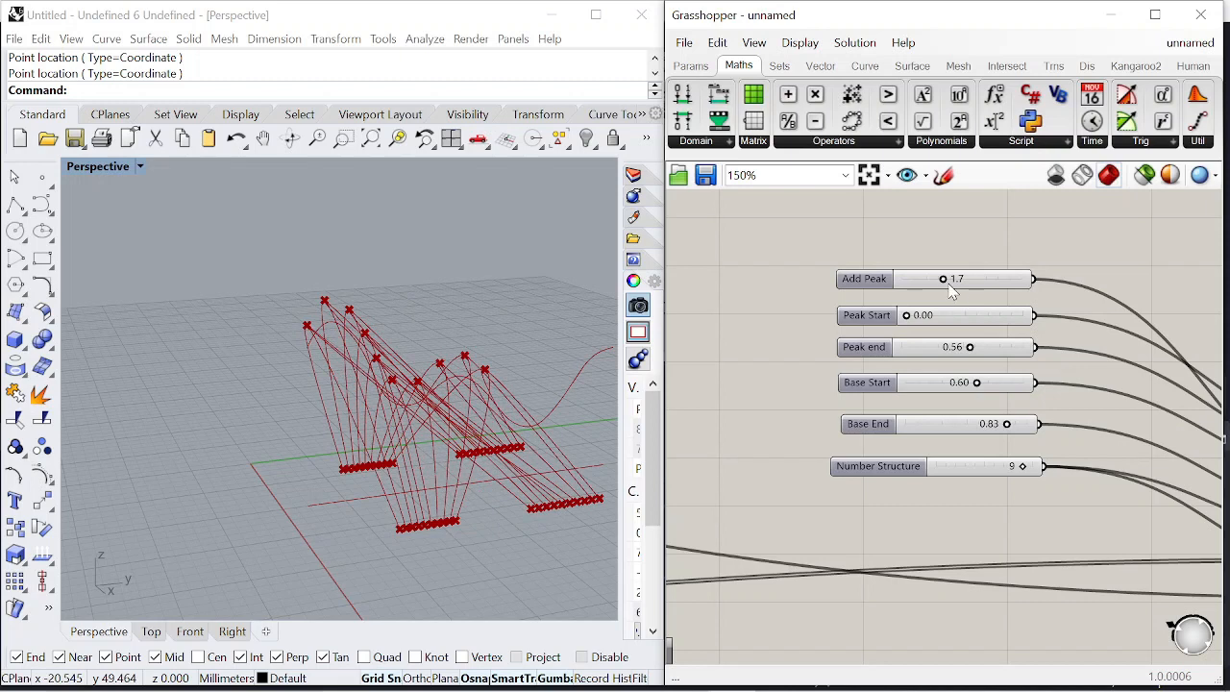
- Set the clustered copy's Peak Start to 0.43, Peak end to 0.87 and Add Peak to 0.5
{"action": "scroll", "coordinate": [973, 334], "scroll_direction": "up", "scroll_amount": 2}
{"action": "left_click_drag", "start_coordinate": [879, 312], "coordinate": [925, 311]}
{"action": "left_click_drag", "start_coordinate": [968, 355], "coordinate": [1024, 356]}
{"action": "right_click_drag", "start_coordinate": [452, 442], "coordinate": [477, 423]}
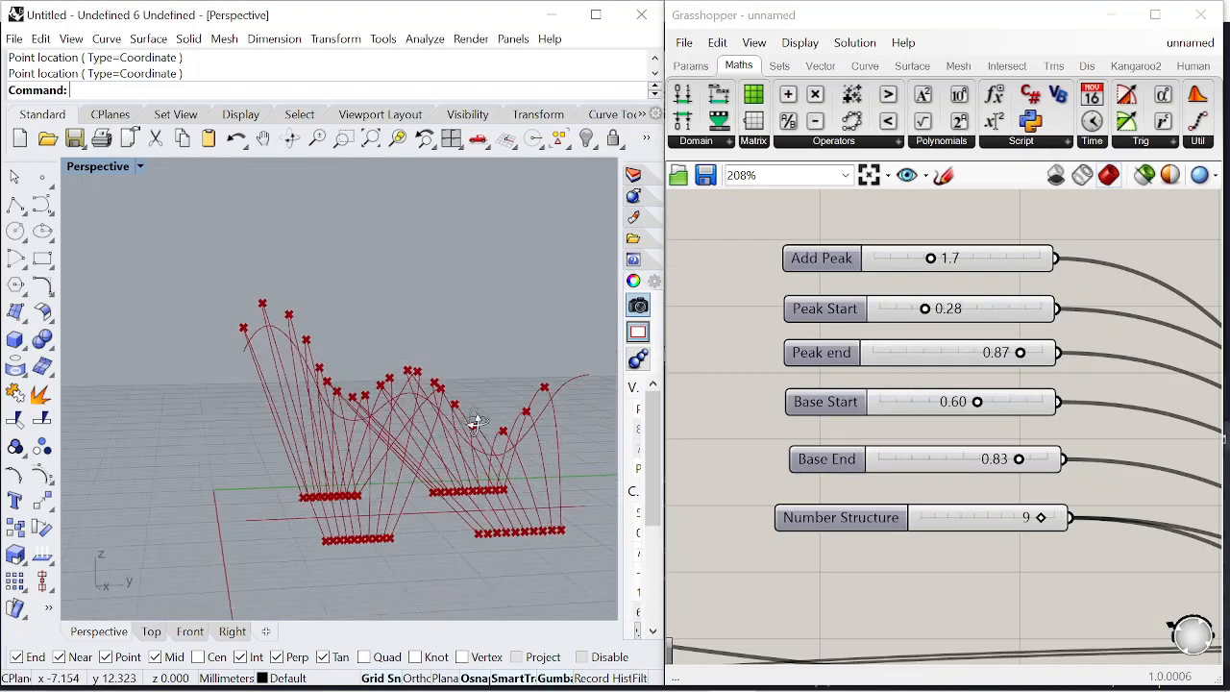
{"action": "scroll", "coordinate": [962, 329], "scroll_direction": "up", "scroll_amount": 2}
{"action": "left_click_drag", "start_coordinate": [910, 302], "coordinate": [944, 301]}
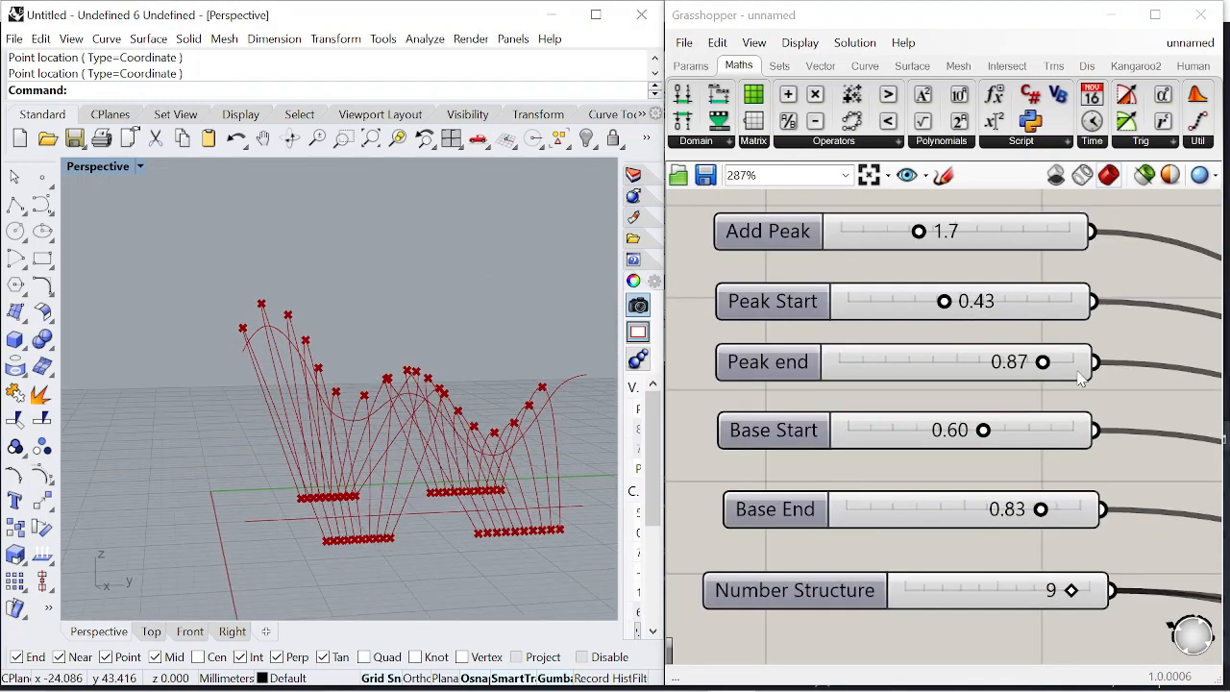
{"action": "left_click_drag", "start_coordinate": [920, 233], "coordinate": [879, 263]}
{"action": "scroll", "coordinate": [884, 288], "scroll_direction": "down", "scroll_amount": 3}
{"action": "scroll", "coordinate": [908, 308], "scroll_direction": "up", "scroll_amount": 3}
{"action": "mouse_move", "coordinate": [901, 306]}
{"action": "left_mouse_down"}
{"action": "mouse_move", "coordinate": [912, 306]}
{"action": "mouse_move", "coordinate": [903, 317]}
{"action": "left_mouse_up"}
{"action": "right_click_drag", "start_coordinate": [452, 423], "coordinate": [576, 428]}
{"action": "scroll", "coordinate": [960, 403], "scroll_direction": "up", "scroll_amount": 1}
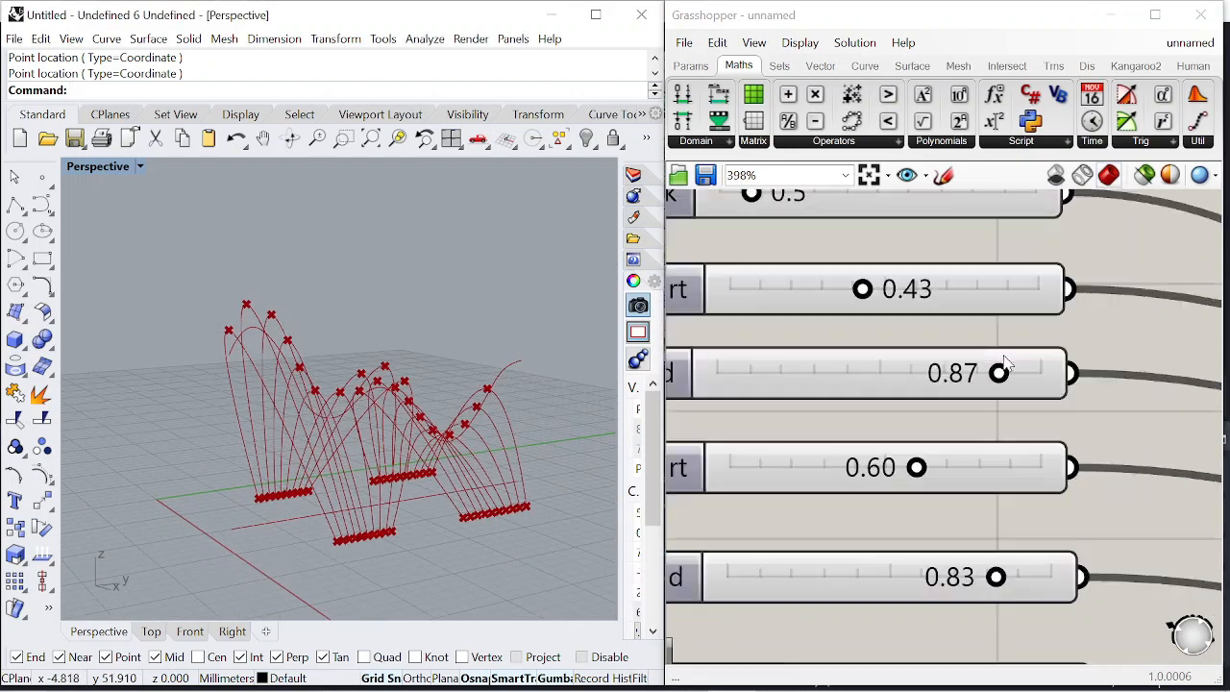
- Set the clustered copy's Base Start slider to 0.55 and its Base End slider to 0.70
{"action": "scroll", "coordinate": [980, 462], "scroll_direction": "down", "scroll_amount": 1}
{"action": "left_click_drag", "start_coordinate": [1021, 491], "coordinate": [989, 499]}
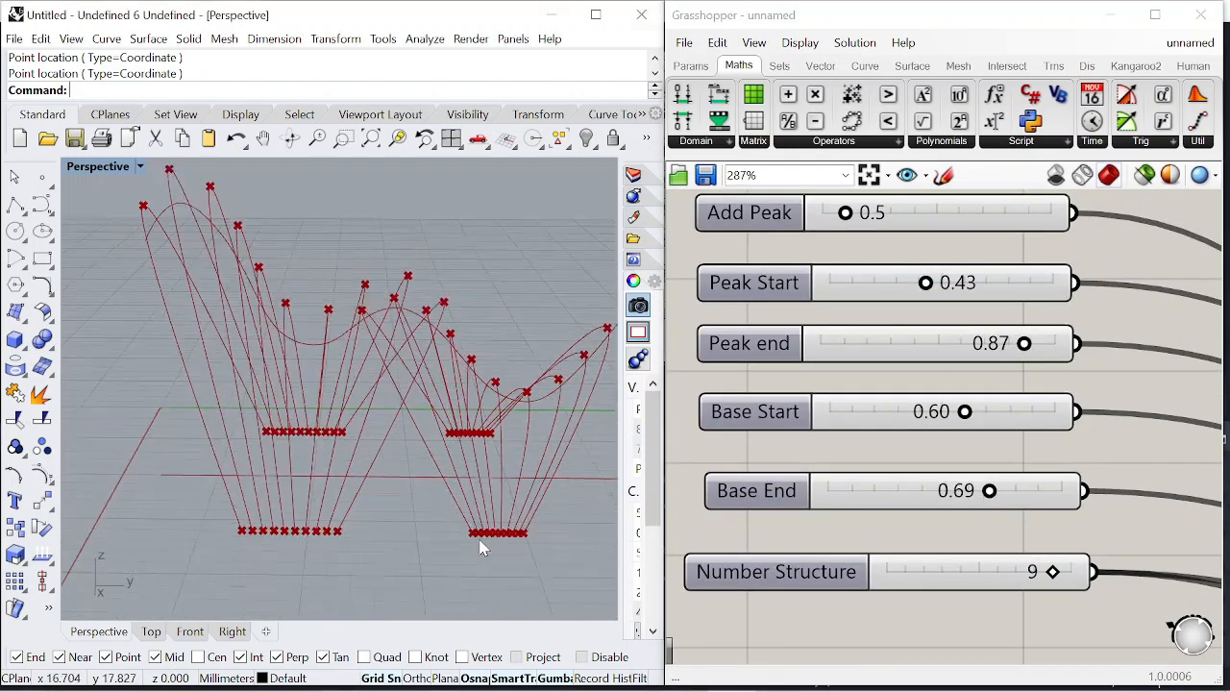
{"action": "scroll", "coordinate": [980, 409], "scroll_direction": "up", "scroll_amount": 2}
{"action": "left_click_drag", "start_coordinate": [980, 410], "coordinate": [955, 409]}
{"action": "left_click_drag", "start_coordinate": [1012, 544], "coordinate": [1016, 545]}
{"action": "right_click_drag", "start_coordinate": [326, 501], "coordinate": [423, 326]}
{"action": "scroll", "coordinate": [947, 375], "scroll_direction": "down", "scroll_amount": 2}
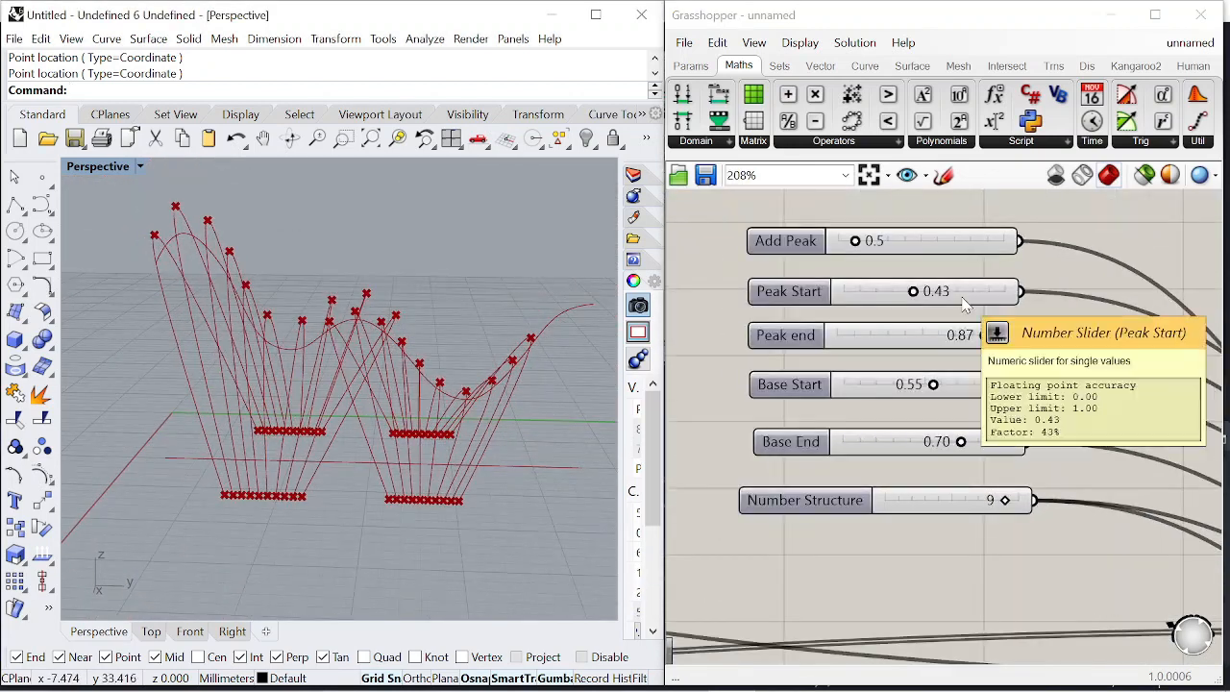
- Set the factor slider of the Unit Y vector below the Point parameter to 14 and check the model
{"action": "scroll", "coordinate": [797, 358], "scroll_direction": "down", "scroll_amount": 5}
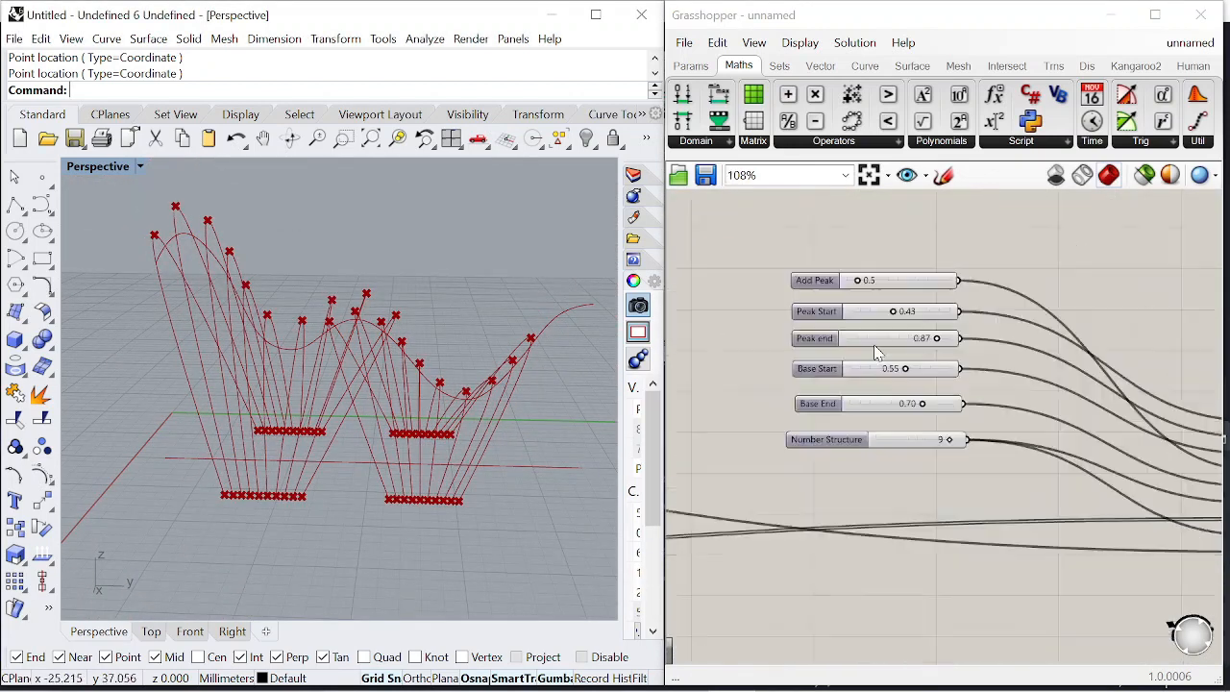
{"action": "right_click_drag", "start_coordinate": [845, 289], "coordinate": [1056, 317]}
{"action": "scroll", "coordinate": [914, 320], "scroll_direction": "up", "scroll_amount": 5}
{"action": "scroll", "coordinate": [915, 320], "scroll_direction": "down", "scroll_amount": 2}
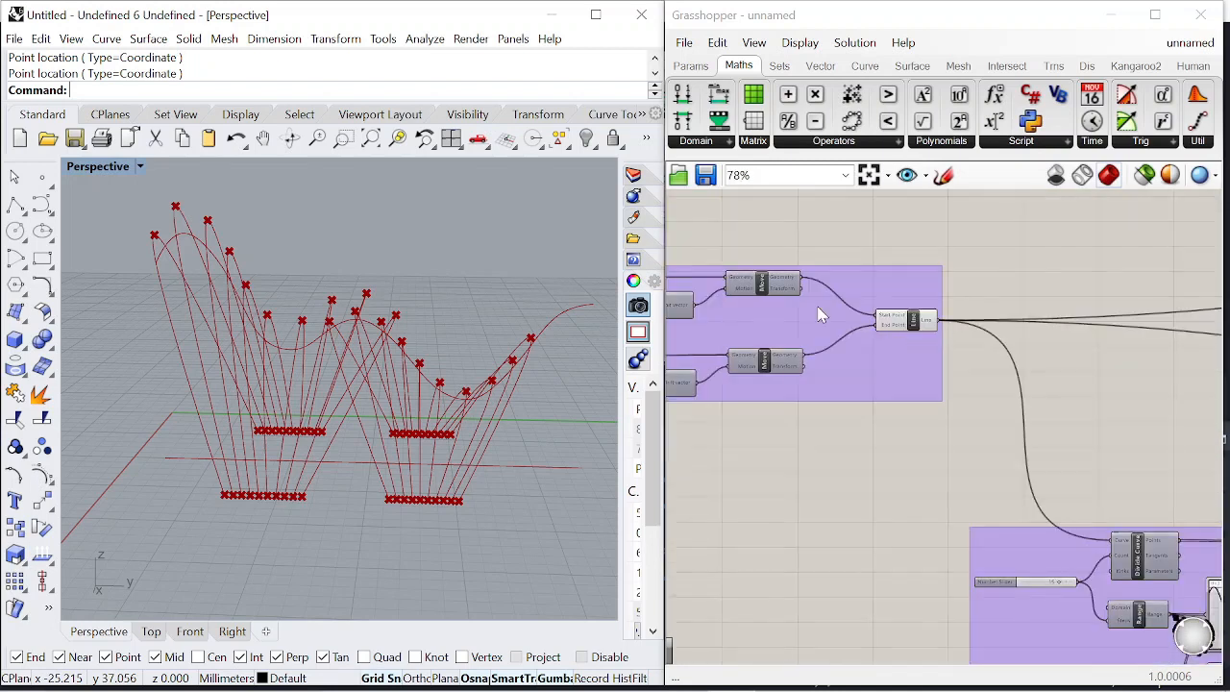
{"action": "right_click_drag", "start_coordinate": [1009, 538], "coordinate": [728, 275]}
{"action": "scroll", "coordinate": [727, 275], "scroll_direction": "up", "scroll_amount": 3}
{"action": "scroll", "coordinate": [730, 288], "scroll_direction": "up", "scroll_amount": 1}
{"action": "scroll", "coordinate": [755, 434], "scroll_direction": "down", "scroll_amount": 1}
{"action": "scroll", "coordinate": [756, 435], "scroll_direction": "up", "scroll_amount": 3}
{"action": "left_click_drag", "start_coordinate": [772, 431], "coordinate": [789, 433]}
{"action": "right_click_drag", "start_coordinate": [231, 362], "coordinate": [389, 361]}
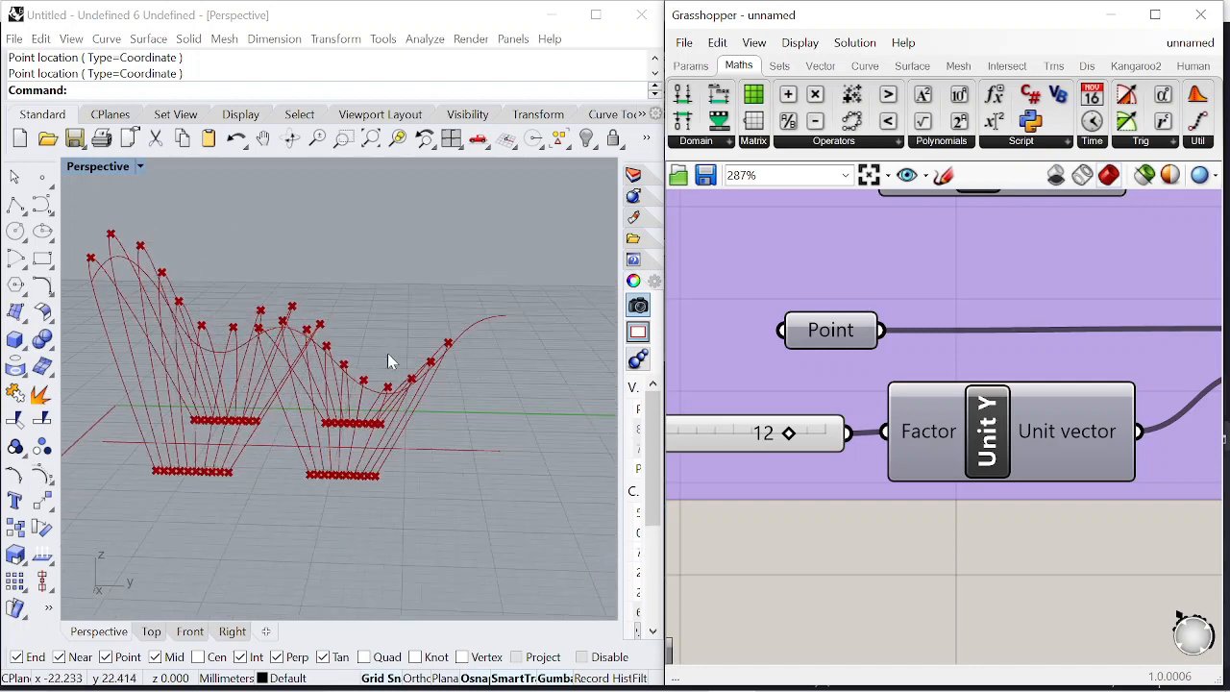
{"action": "left_click_drag", "start_coordinate": [789, 433], "coordinate": [796, 434]}
{"action": "right_click_drag", "start_coordinate": [408, 389], "coordinate": [462, 423]}
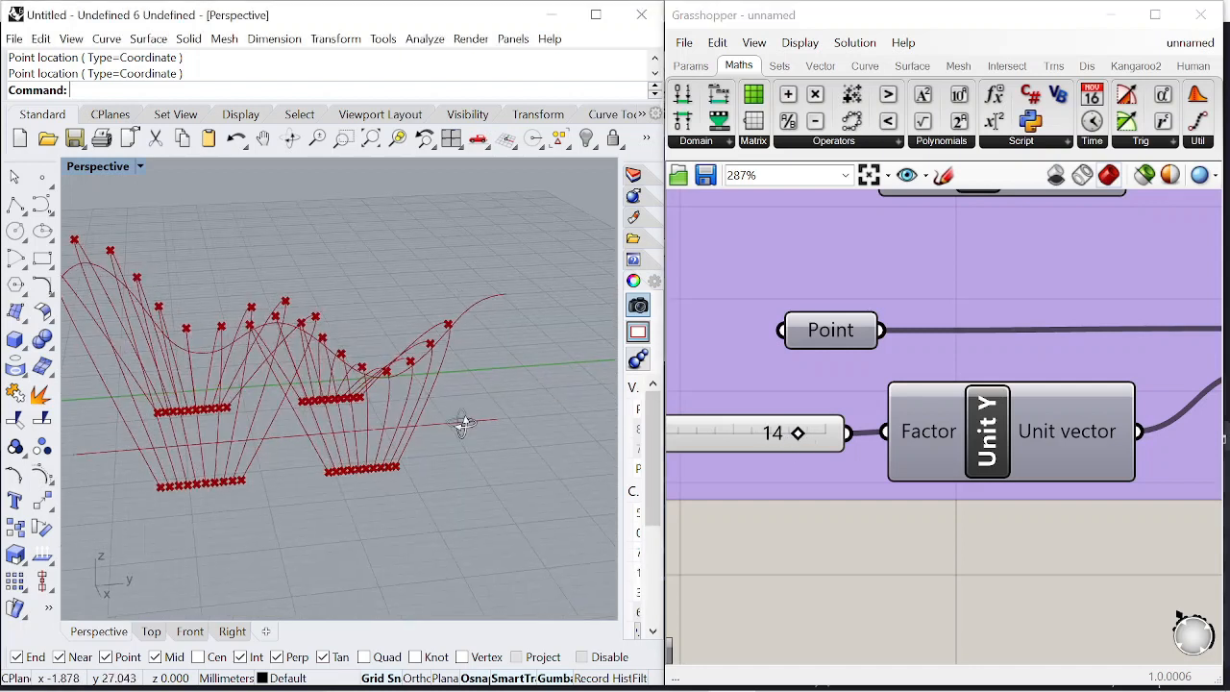
- Fine-tune the clustered copy's sliders, setting Peak end to 0.84 and Base End to 0.70
{"action": "scroll", "coordinate": [819, 292], "scroll_direction": "down", "scroll_amount": 12}
{"action": "scroll", "coordinate": [1089, 317], "scroll_direction": "up", "scroll_amount": 7}
{"action": "scroll", "coordinate": [895, 337], "scroll_direction": "up", "scroll_amount": 4}
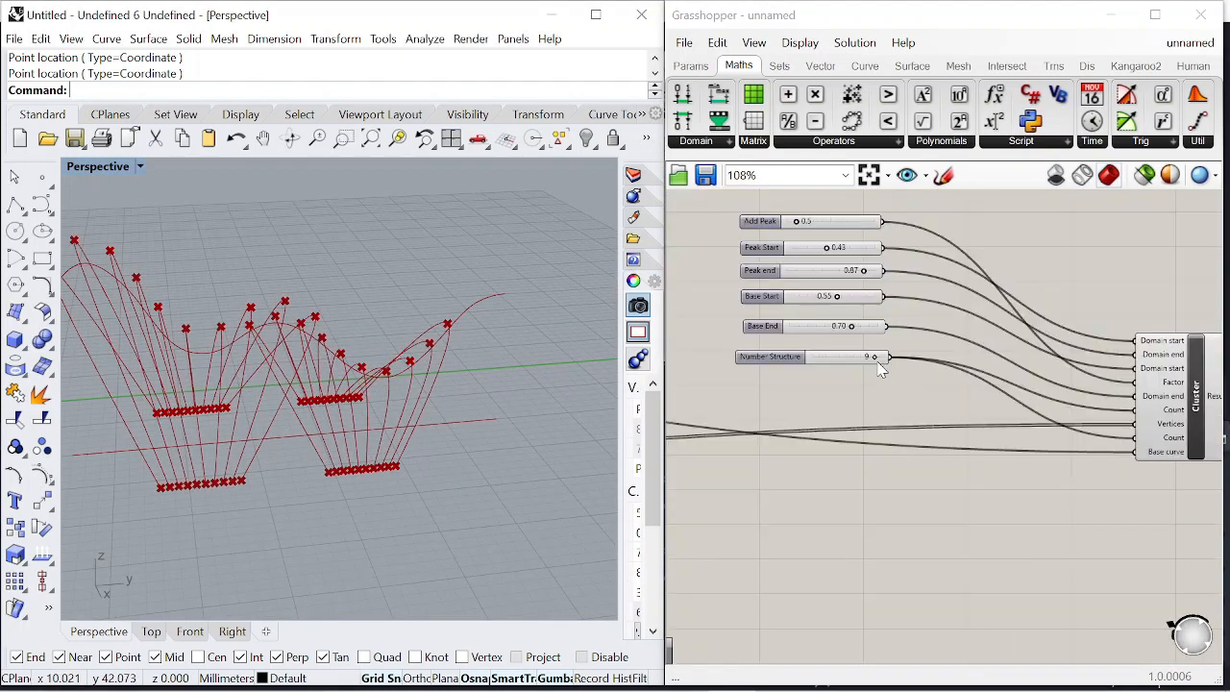
{"action": "left_click_drag", "start_coordinate": [895, 355], "coordinate": [885, 361]}
{"action": "scroll", "coordinate": [884, 365], "scroll_direction": "up", "scroll_amount": 1}
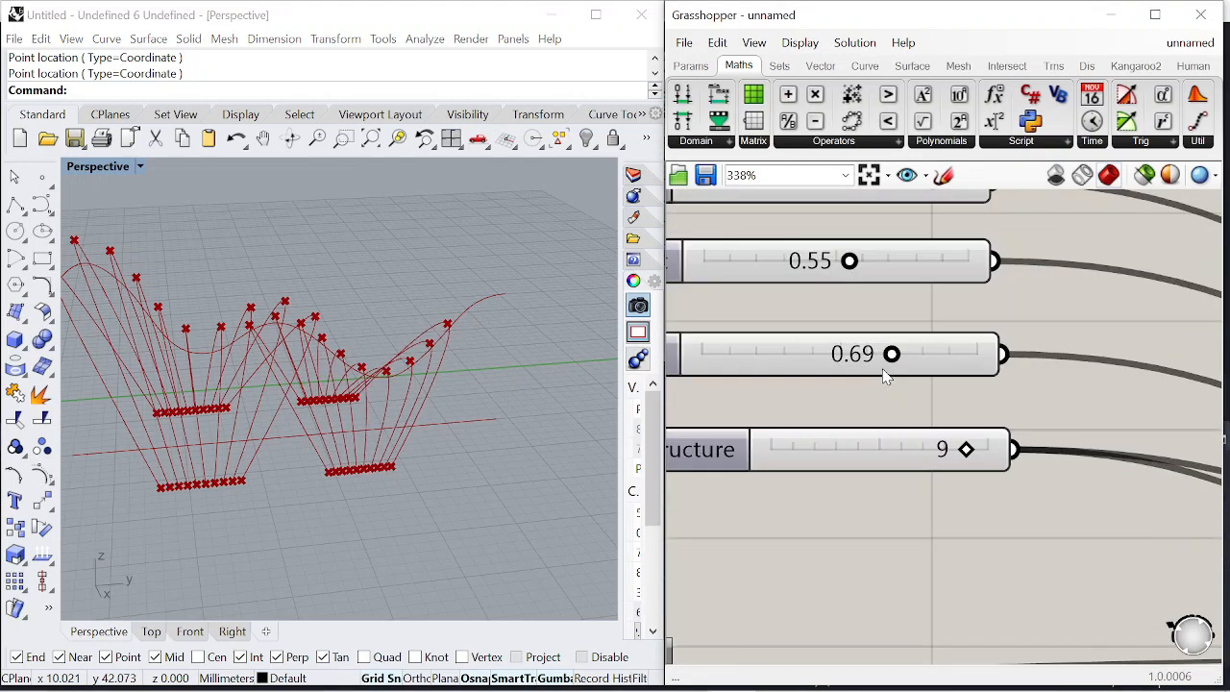
{"action": "scroll", "coordinate": [893, 360], "scroll_direction": "down", "scroll_amount": 1}
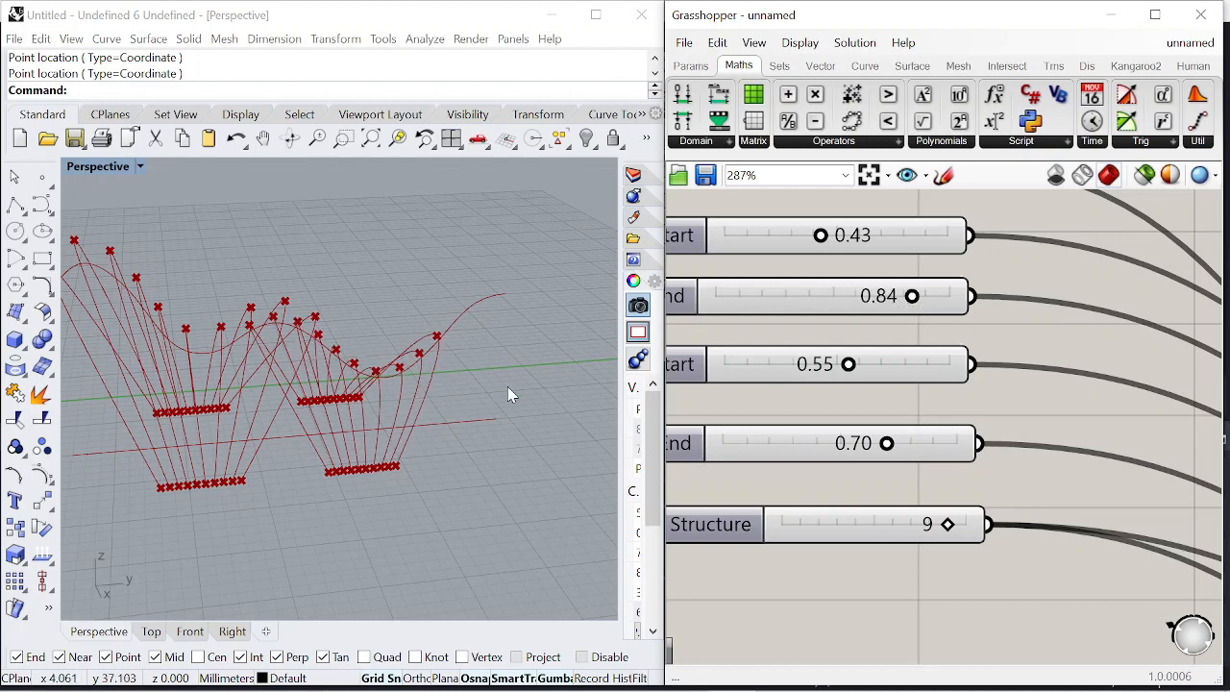
- In the original arch group, set Base End to 0.35 and Peak end to 0.50
{"action": "scroll", "coordinate": [898, 269], "scroll_direction": "down", "scroll_amount": 15}
{"action": "scroll", "coordinate": [870, 288], "scroll_direction": "up", "scroll_amount": 12}
{"action": "scroll", "coordinate": [873, 318], "scroll_direction": "down", "scroll_amount": 2}
{"action": "scroll", "coordinate": [918, 411], "scroll_direction": "up", "scroll_amount": 4}
{"action": "left_click_drag", "start_coordinate": [886, 424], "coordinate": [884, 428]}
{"action": "scroll", "coordinate": [884, 428], "scroll_direction": "down", "scroll_amount": 6}
{"action": "scroll", "coordinate": [898, 296], "scroll_direction": "up", "scroll_amount": 6}
{"action": "left_click_drag", "start_coordinate": [954, 306], "coordinate": [910, 314]}
{"action": "right_click_drag", "start_coordinate": [353, 377], "coordinate": [483, 378]}
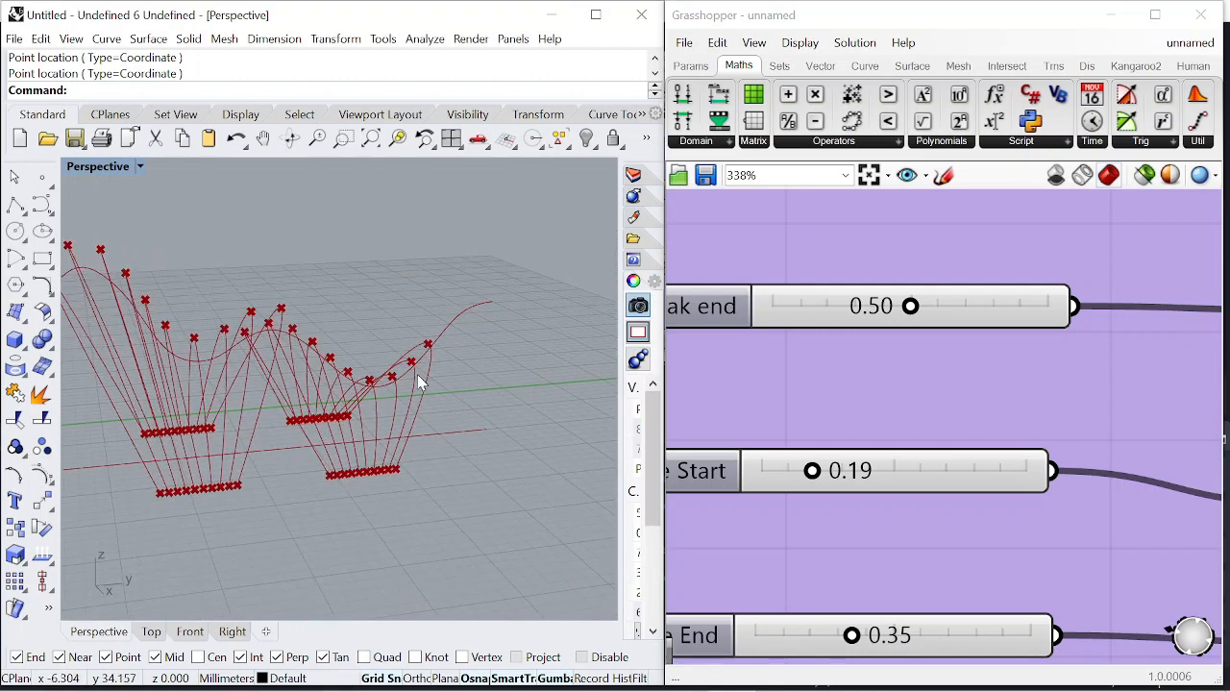
- Move the clustered sliders, cluster and Interpolate up beneath the arch group and place a duplicate of the set below them
{"action": "scroll", "coordinate": [417, 374], "scroll_direction": "down", "scroll_amount": 5}
{"action": "scroll", "coordinate": [882, 376], "scroll_direction": "down", "scroll_amount": 8}
{"action": "scroll", "coordinate": [861, 288], "scroll_direction": "up", "scroll_amount": 4}
{"action": "left_click_drag", "start_coordinate": [735, 304], "coordinate": [1179, 521]}
{"action": "left_click_drag", "start_coordinate": [1015, 462], "coordinate": [1014, 360]}
{"action": "scroll", "coordinate": [971, 351], "scroll_direction": "down", "scroll_amount": 4}
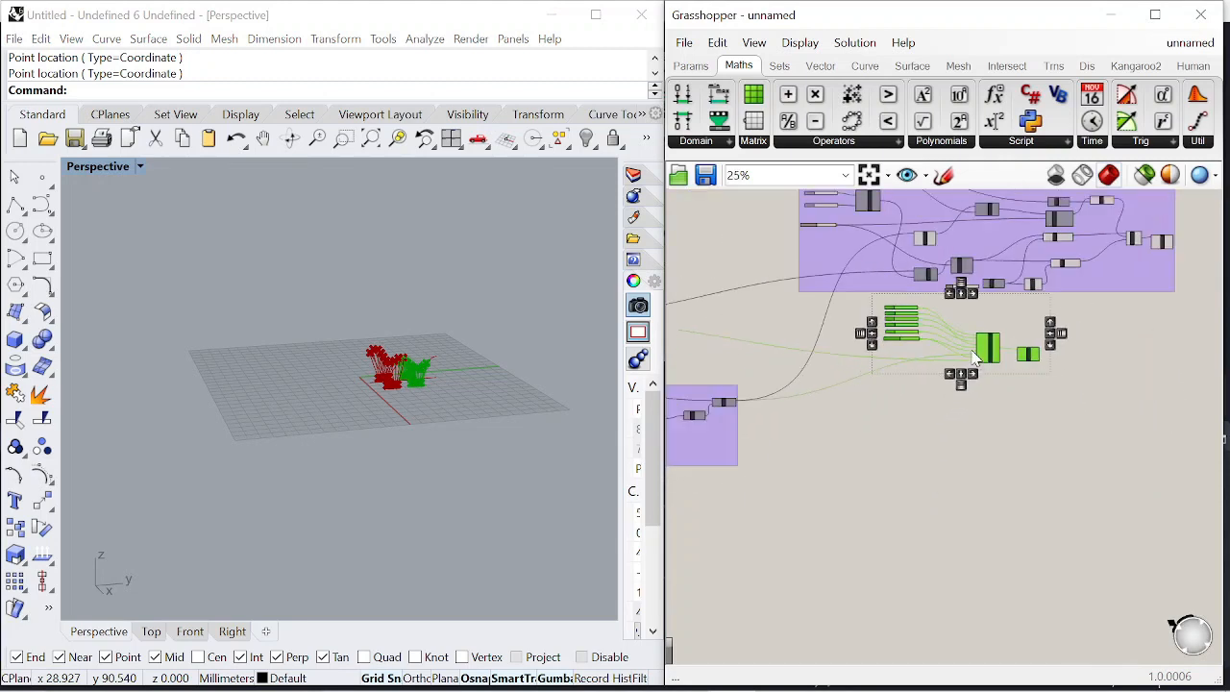
{"action": "left_click_drag", "start_coordinate": [988, 427], "coordinate": [988, 428], "text": "alt"}
{"action": "left_click", "coordinate": [979, 444]}
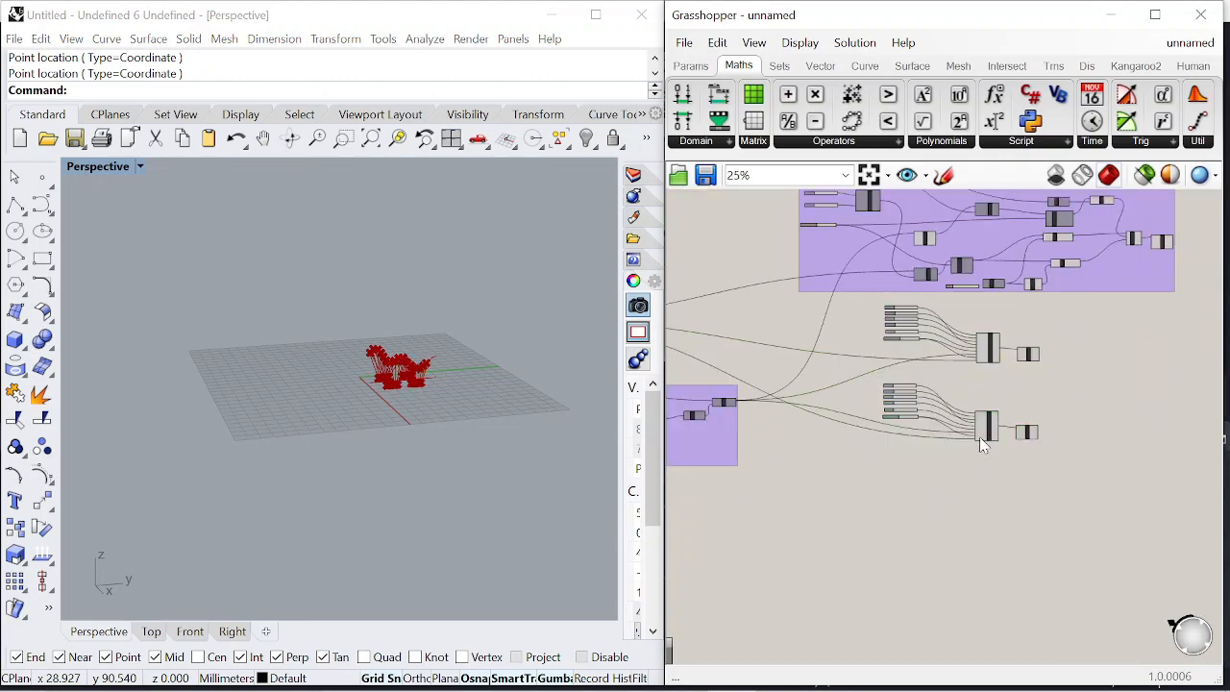
- In the newly placed slider set of the third arch, set Peak end to 1.00 and Peak Start to 0.69
{"action": "right_click_drag", "start_coordinate": [682, 452], "coordinate": [919, 445]}
{"action": "left_click_drag", "start_coordinate": [918, 444], "coordinate": [914, 455]}
{"action": "left_click", "coordinate": [726, 341]}
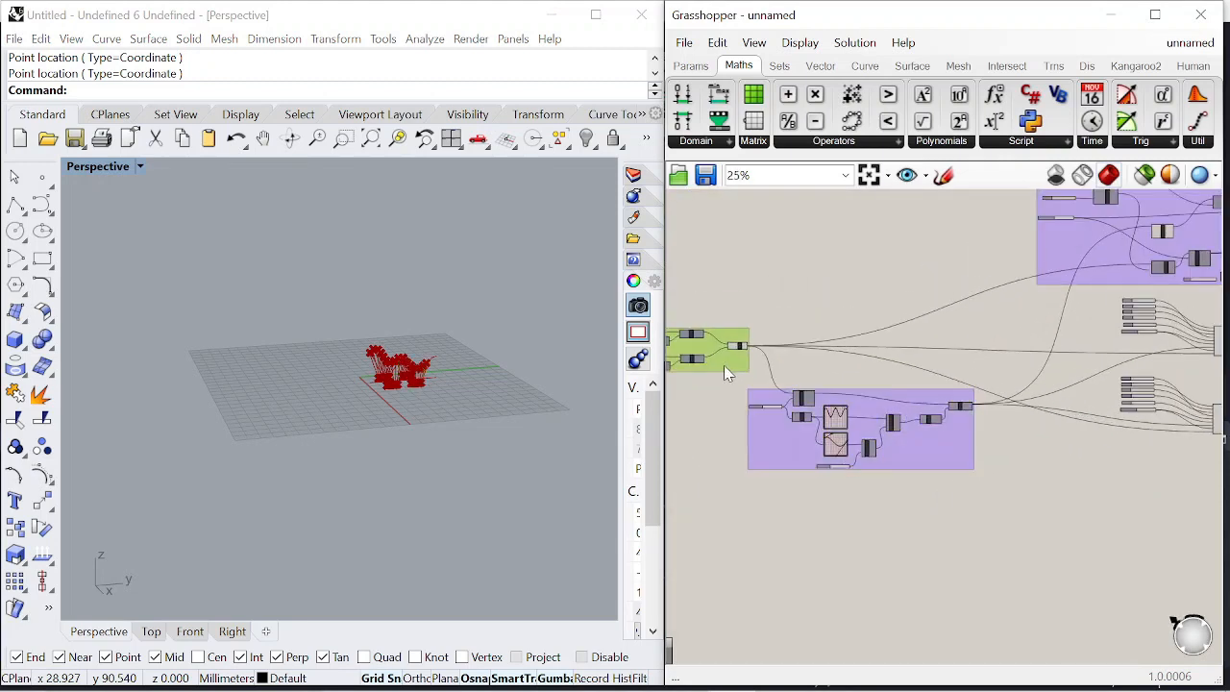
{"action": "left_click", "coordinate": [863, 334]}
{"action": "scroll", "coordinate": [846, 278], "scroll_direction": "down", "scroll_amount": 3}
{"action": "scroll", "coordinate": [1041, 318], "scroll_direction": "up", "scroll_amount": 6}
{"action": "scroll", "coordinate": [858, 426], "scroll_direction": "down", "scroll_amount": 3}
{"action": "scroll", "coordinate": [816, 326], "scroll_direction": "up", "scroll_amount": 6}
{"action": "scroll", "coordinate": [390, 374], "scroll_direction": "up", "scroll_amount": 5}
{"action": "scroll", "coordinate": [390, 370], "scroll_direction": "down", "scroll_amount": 3}
{"action": "scroll", "coordinate": [390, 370], "scroll_direction": "up", "scroll_amount": 1}
{"action": "scroll", "coordinate": [499, 351], "scroll_direction": "up", "scroll_amount": 1}
{"action": "scroll", "coordinate": [922, 317], "scroll_direction": "down", "scroll_amount": 2}
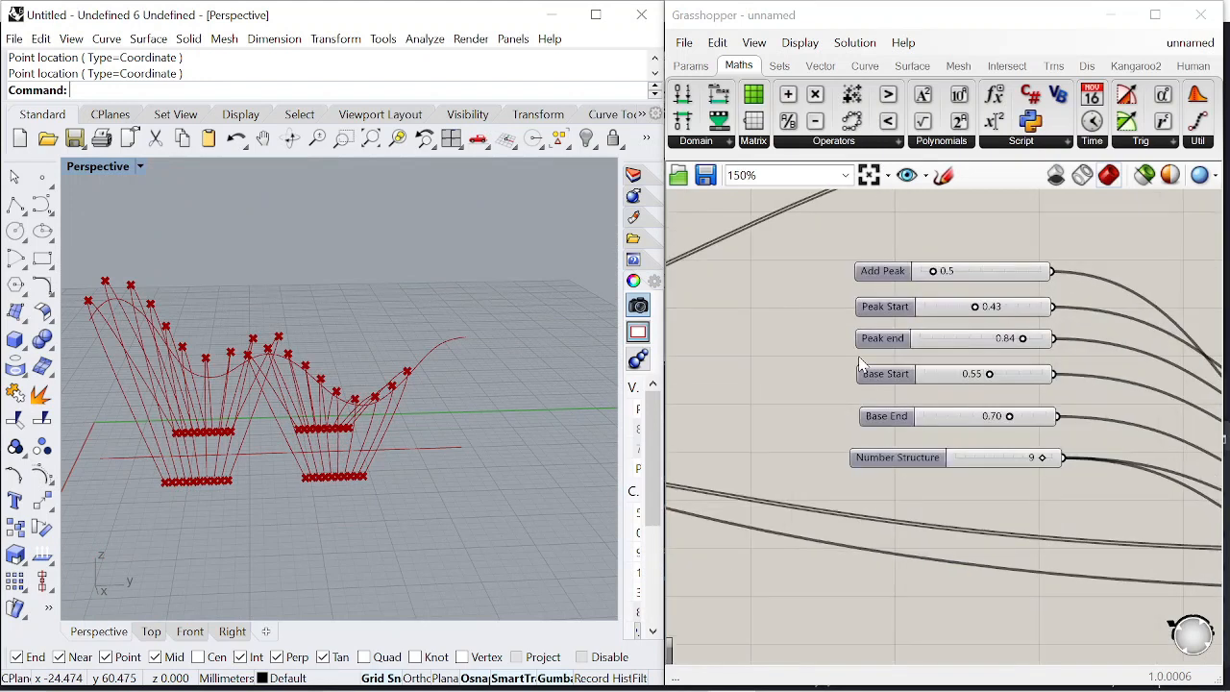
{"action": "scroll", "coordinate": [942, 322], "scroll_direction": "up", "scroll_amount": 2}
{"action": "left_click_drag", "start_coordinate": [936, 341], "coordinate": [1072, 354]}
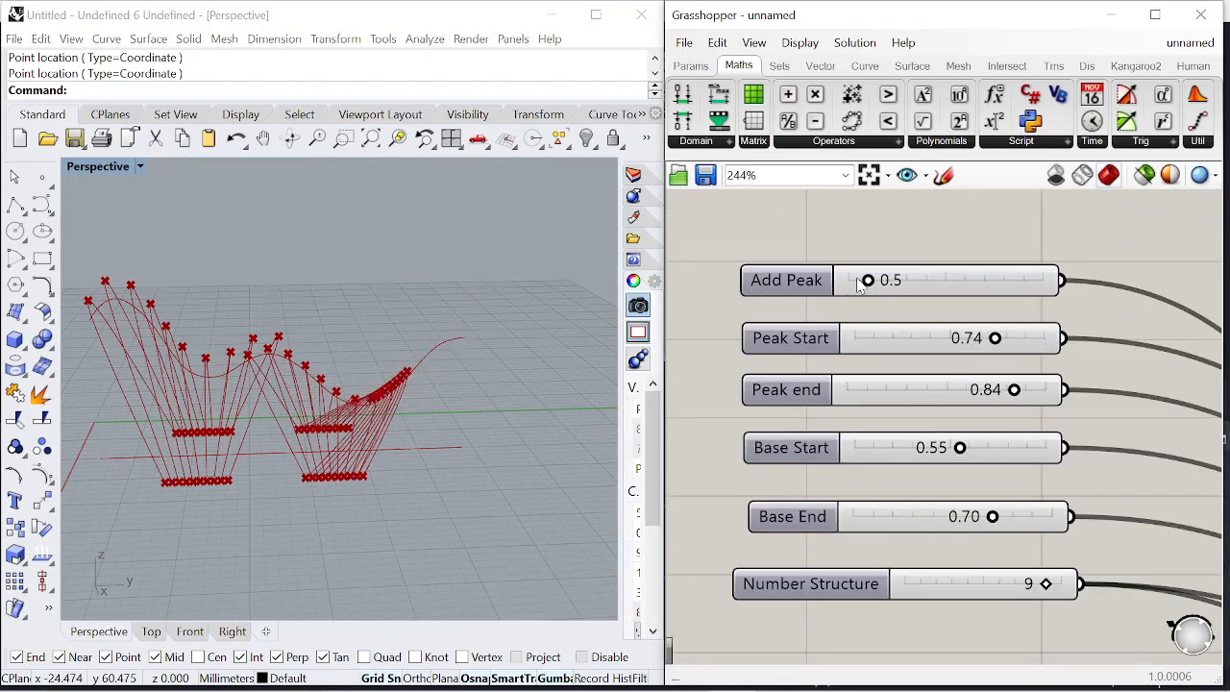
{"action": "left_click_drag", "start_coordinate": [860, 286], "coordinate": [874, 285]}
{"action": "left_click_drag", "start_coordinate": [994, 338], "coordinate": [1054, 348]}
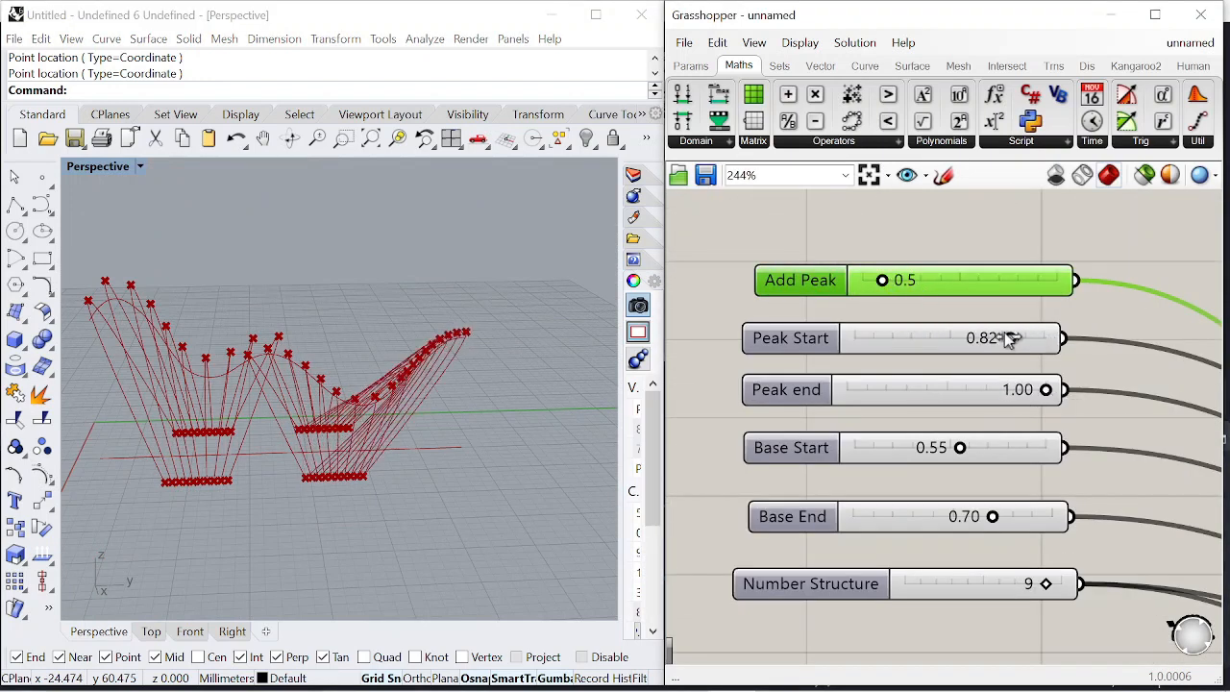
- Set the third arch's Base End to 0.90 and its Base Start to 0.75
{"action": "scroll", "coordinate": [1041, 469], "scroll_direction": "up", "scroll_amount": 3}
{"action": "left_click_drag", "start_coordinate": [948, 505], "coordinate": [1039, 512]}
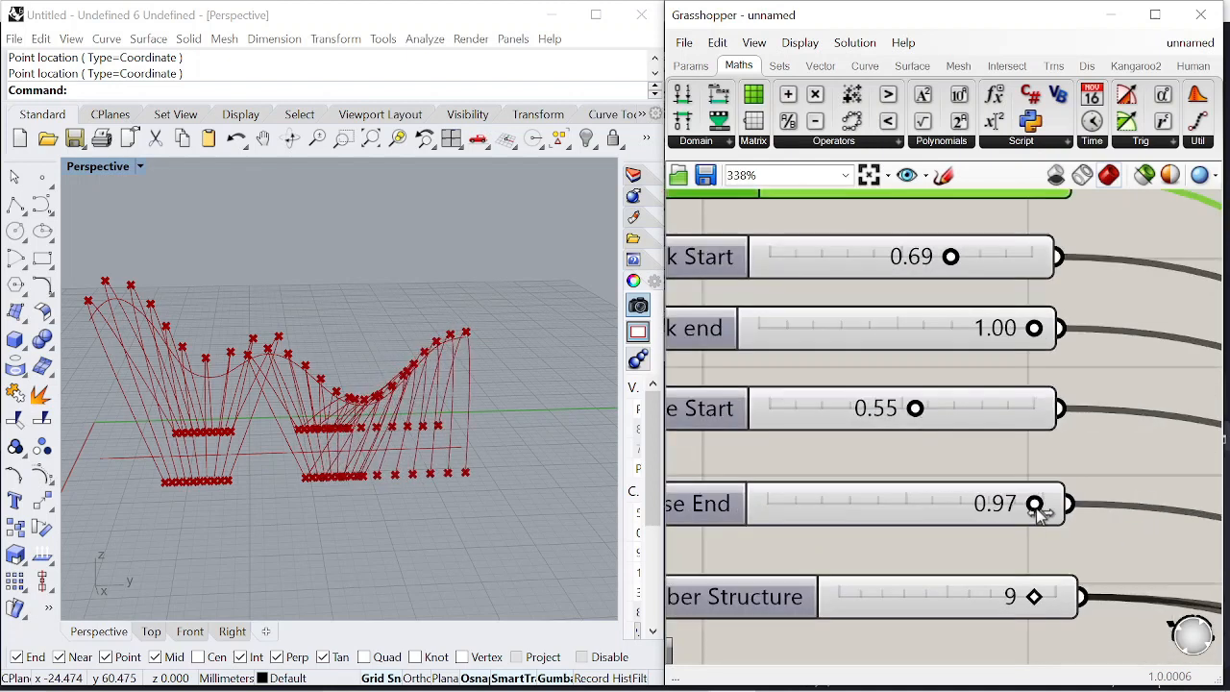
{"action": "left_click_drag", "start_coordinate": [986, 409], "coordinate": [985, 409]}
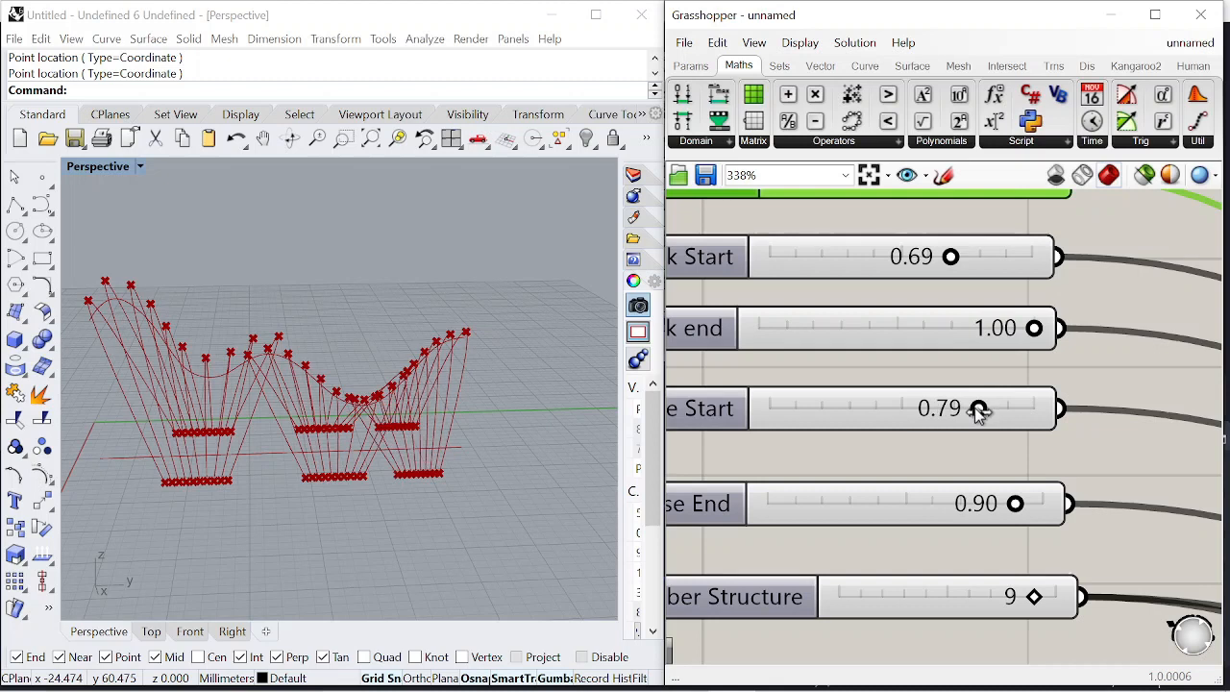
{"action": "scroll", "coordinate": [922, 332], "scroll_direction": "down", "scroll_amount": 3}
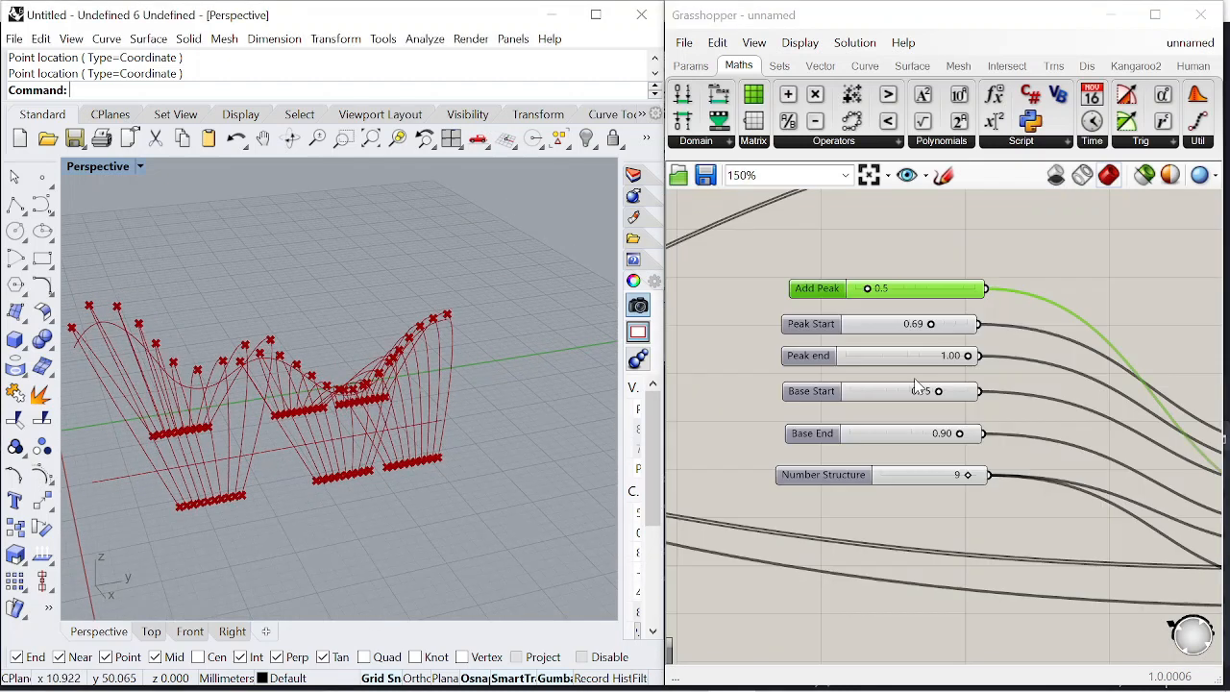
- Raise the third arch's Peak Start to 0.75 and Add Peak to 2.0
{"action": "scroll", "coordinate": [928, 330], "scroll_direction": "up", "scroll_amount": 4}
{"action": "left_click_drag", "start_coordinate": [928, 329], "coordinate": [946, 355]}
{"action": "scroll", "coordinate": [945, 354], "scroll_direction": "down", "scroll_amount": 3}
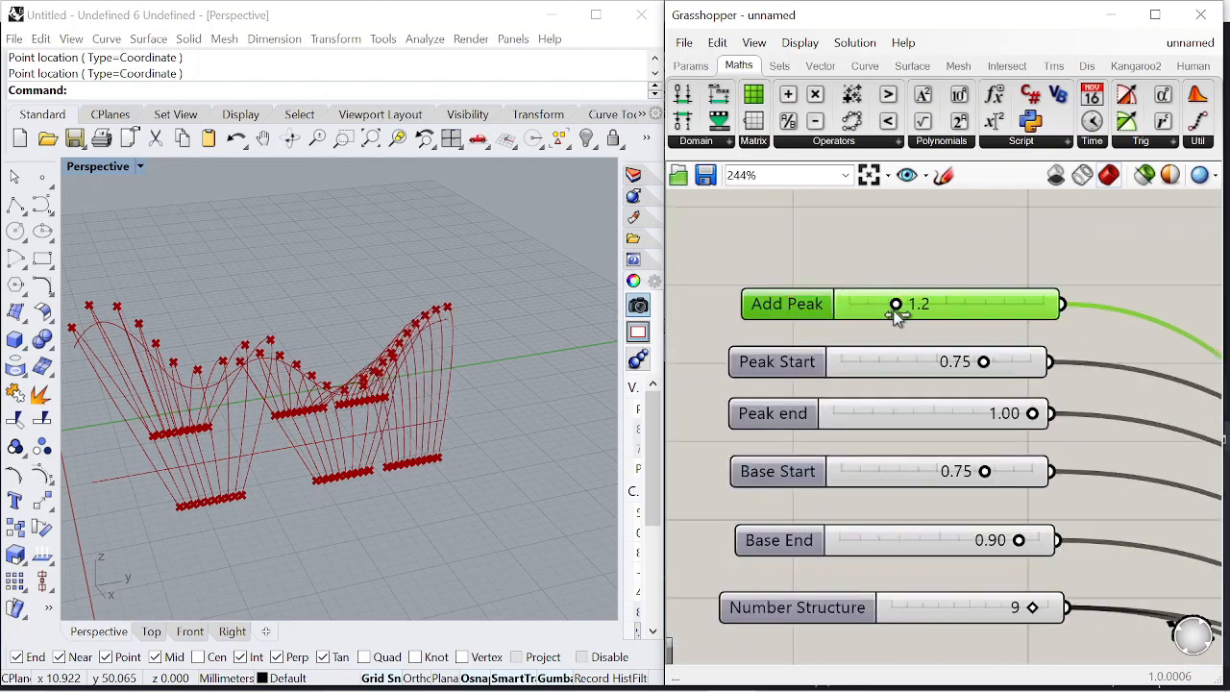
{"action": "right_click_drag", "start_coordinate": [478, 377], "coordinate": [423, 348]}
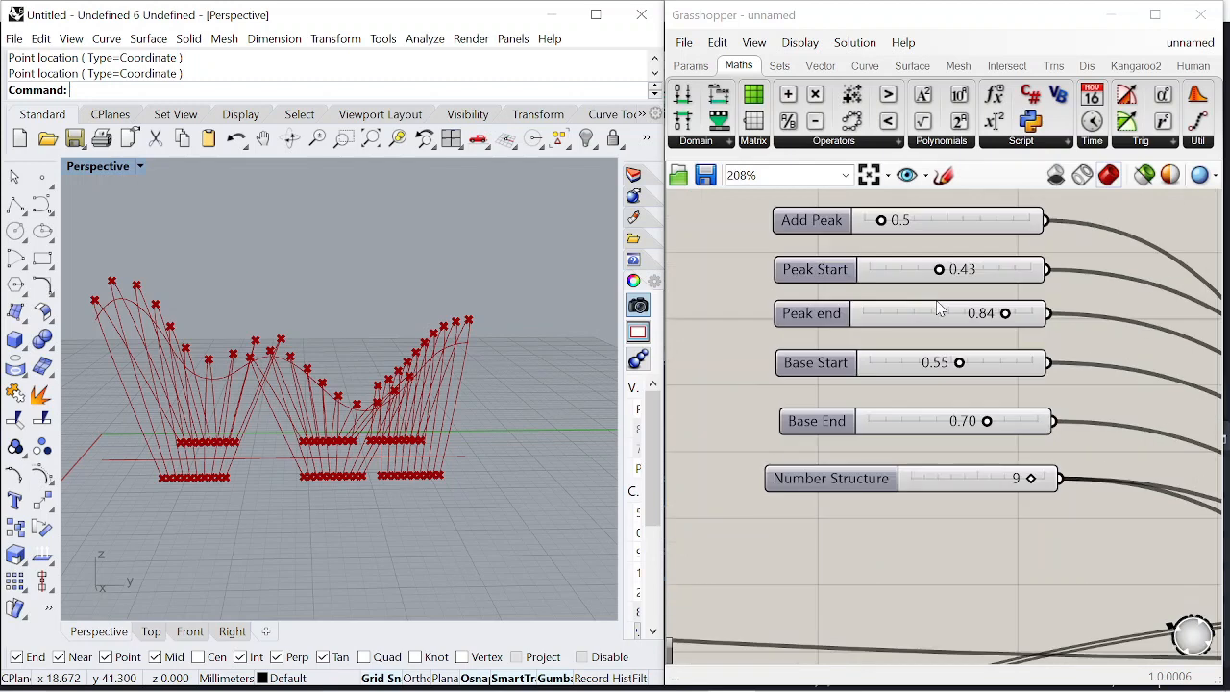
- In the middle arch's slider set, set Peak Start to 0.41, Peak end to 0.79 and Base End to 0.67
{"action": "left_click", "coordinate": [942, 271]}
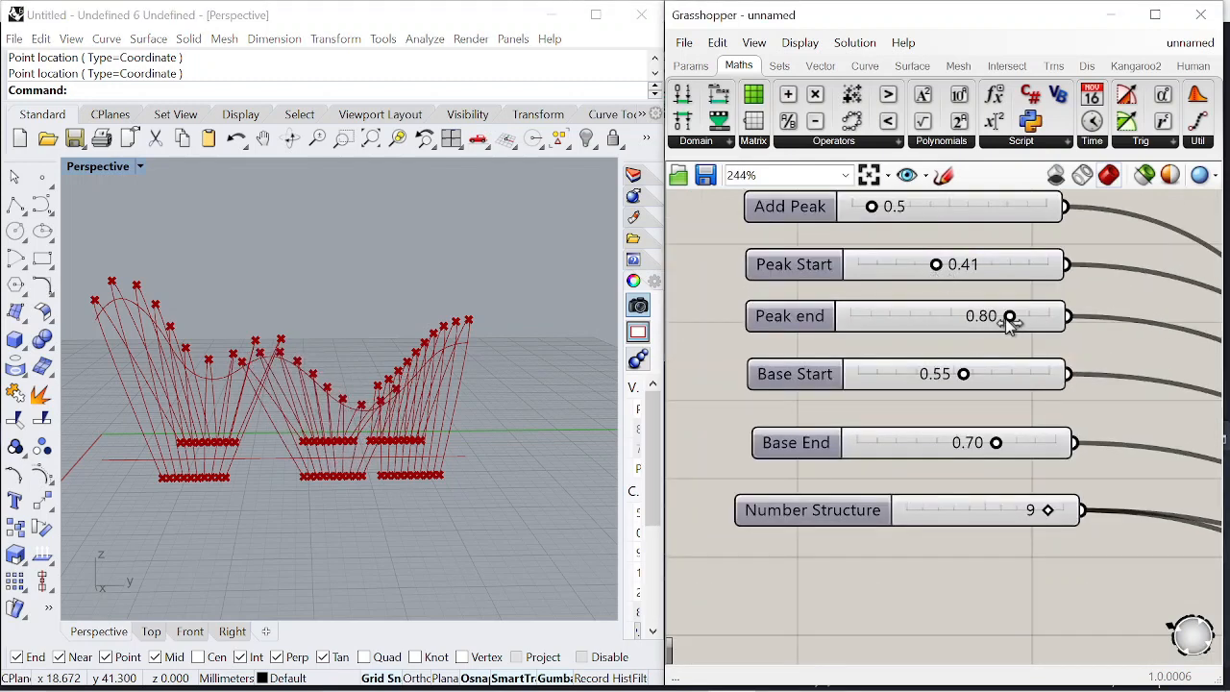
{"action": "right_click_drag", "start_coordinate": [1007, 325], "coordinate": [1007, 357]}
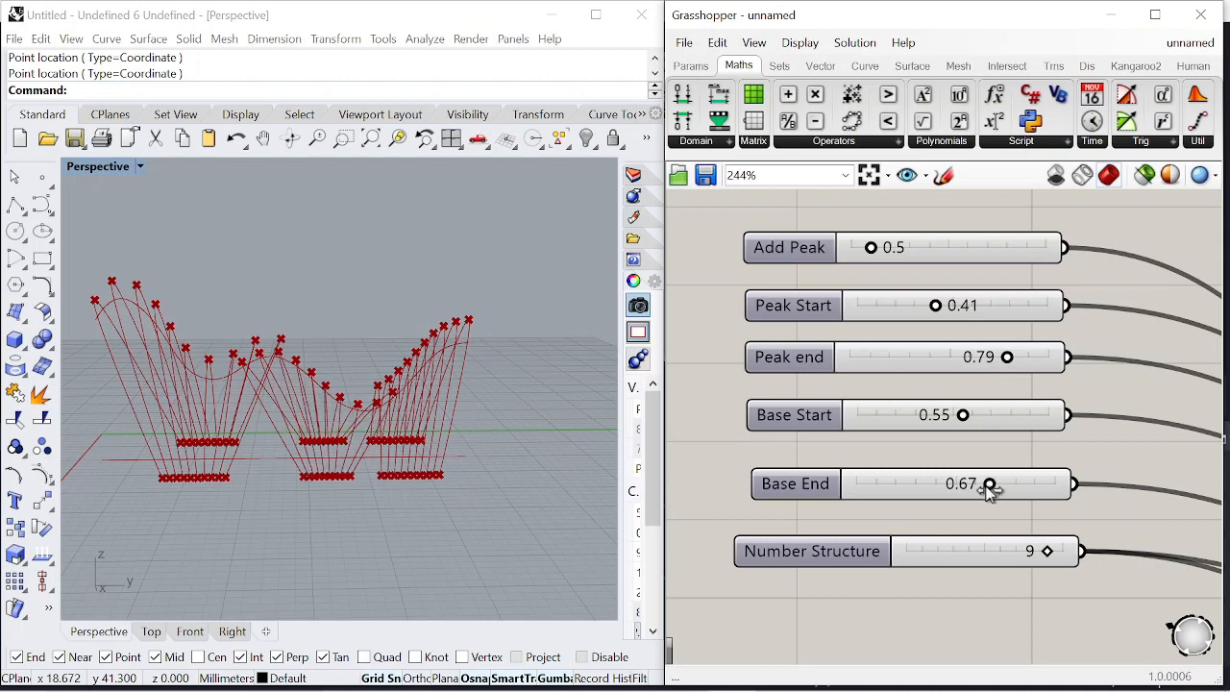
{"action": "mouse_move", "coordinate": [331, 360]}
{"action": "right_mouse_down"}
{"action": "mouse_move", "coordinate": [379, 394]}
{"action": "mouse_move", "coordinate": [332, 375]}
{"action": "right_mouse_up"}
- Set the third arch's Peak Start to 0.70
{"action": "scroll", "coordinate": [923, 374], "scroll_direction": "down", "scroll_amount": 8}
{"action": "scroll", "coordinate": [331, 375], "scroll_direction": "up", "scroll_amount": 5}
{"action": "scroll", "coordinate": [949, 280], "scroll_direction": "down", "scroll_amount": 4}
{"action": "scroll", "coordinate": [928, 394], "scroll_direction": "up", "scroll_amount": 5}
{"action": "scroll", "coordinate": [926, 382], "scroll_direction": "up", "scroll_amount": 6}
{"action": "left_click_drag", "start_coordinate": [947, 302], "coordinate": [939, 307]}
{"action": "scroll", "coordinate": [913, 365], "scroll_direction": "down", "scroll_amount": 2}
{"action": "scroll", "coordinate": [926, 393], "scroll_direction": "up", "scroll_amount": 2}
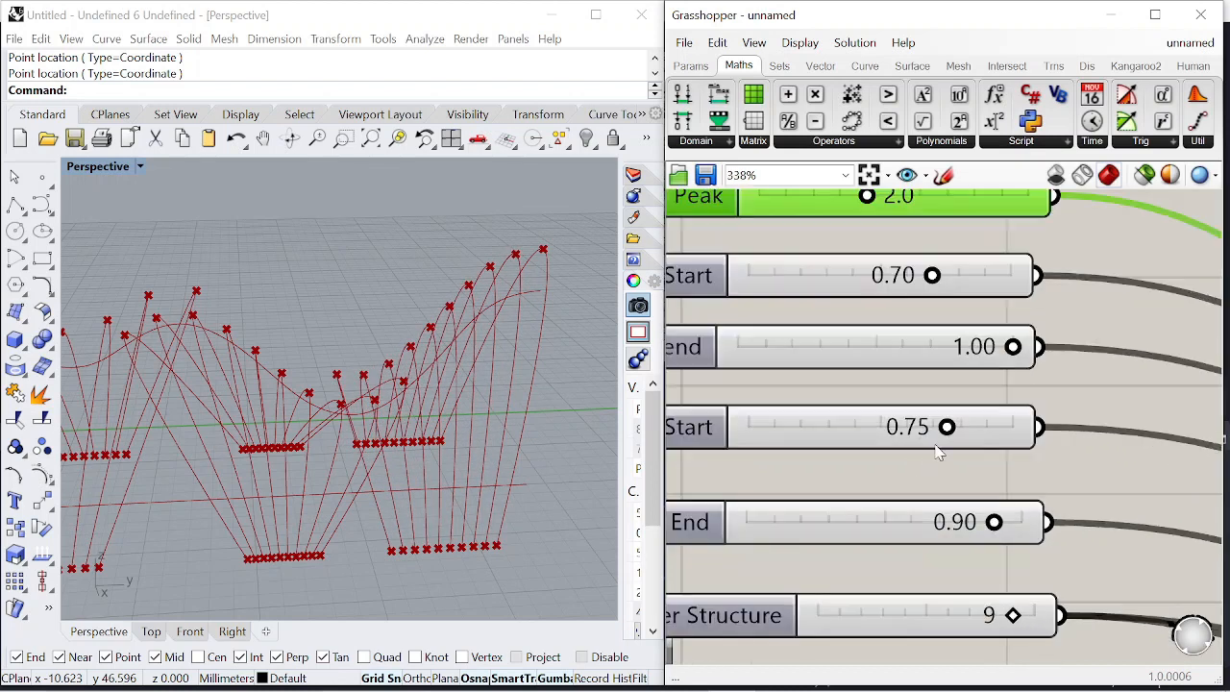
- Set the third arch's Base End to 0.85 and fine-tune its Base Start
{"action": "scroll", "coordinate": [948, 428], "scroll_direction": "down", "scroll_amount": 1}
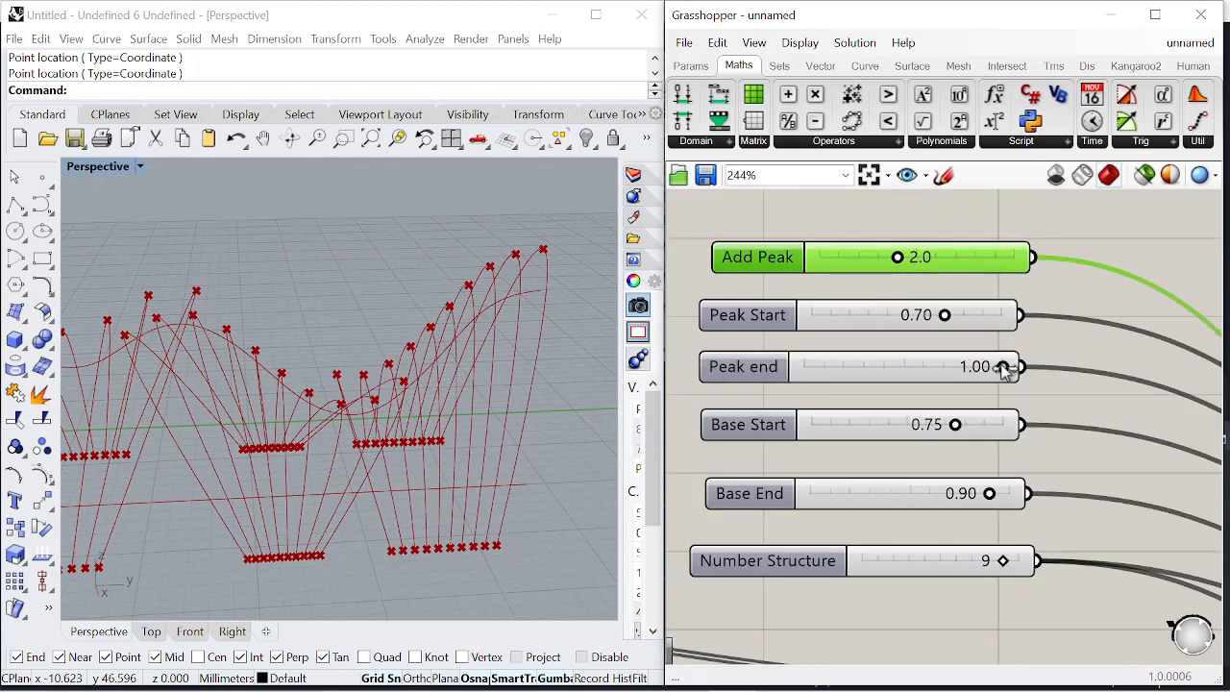
{"action": "left_click_drag", "start_coordinate": [1003, 496], "coordinate": [980, 496]}
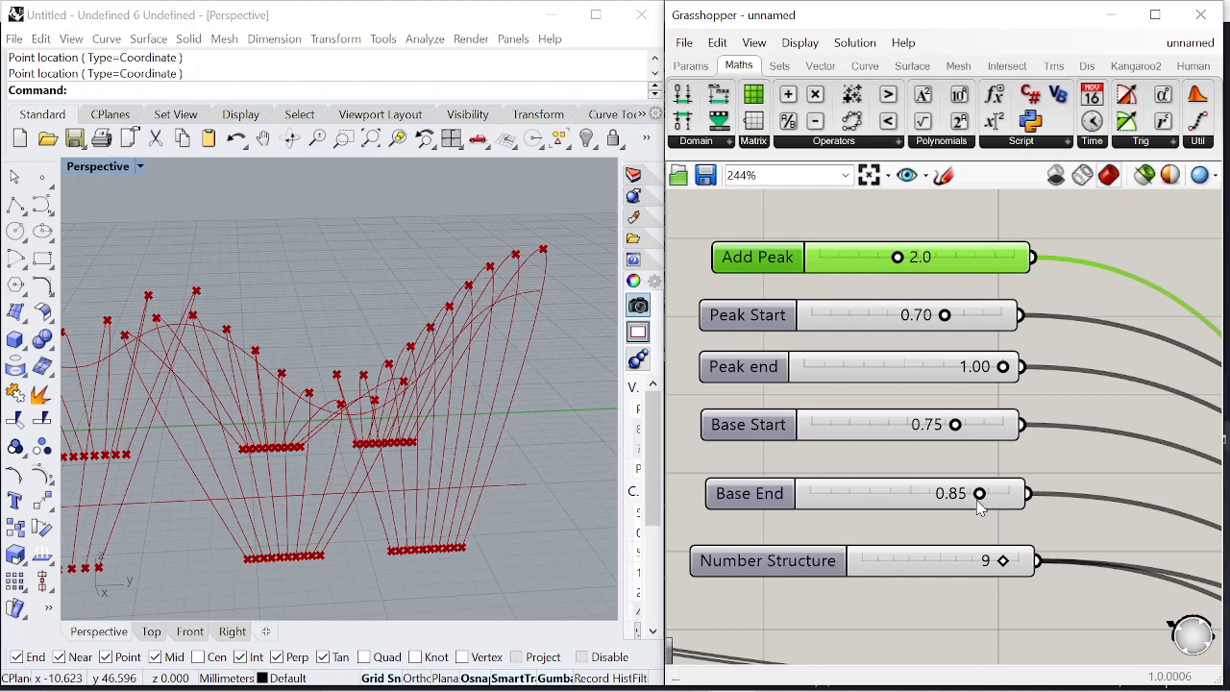
{"action": "left_click", "coordinate": [948, 426]}
{"action": "left_click_drag", "start_coordinate": [948, 426], "coordinate": [951, 429]}
{"action": "right_click_drag", "start_coordinate": [364, 330], "coordinate": [413, 331]}
- Turn off the preview of the two arch clusters so their points are hidden
{"action": "scroll", "coordinate": [851, 317], "scroll_direction": "down", "scroll_amount": 6}
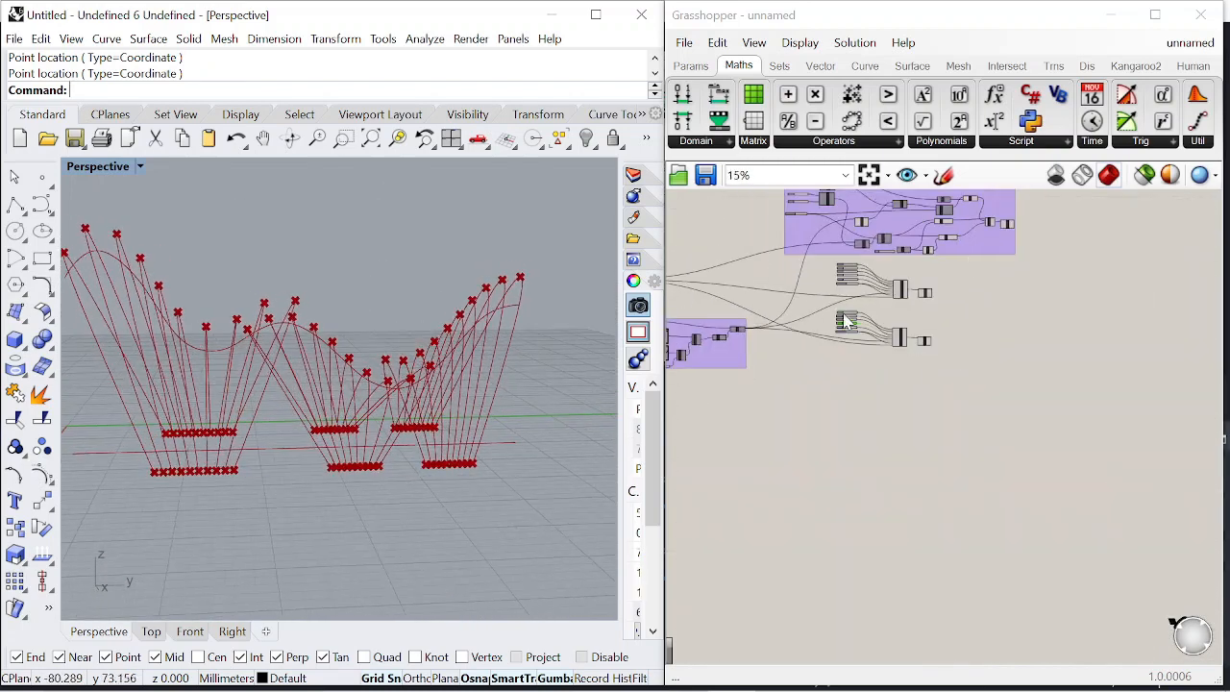
{"action": "scroll", "coordinate": [985, 341], "scroll_direction": "up", "scroll_amount": 1}
{"action": "left_click_drag", "start_coordinate": [945, 543], "coordinate": [830, 323]}
{"action": "right_click", "coordinate": [893, 291]}
{"action": "left_click", "coordinate": [940, 319]}
- Turn off the preview of the original arch group's components, including Merge, keeping only Interpolate previewed
{"action": "scroll", "coordinate": [864, 350], "scroll_direction": "down", "scroll_amount": 5}
{"action": "scroll", "coordinate": [923, 357], "scroll_direction": "up", "scroll_amount": 6}
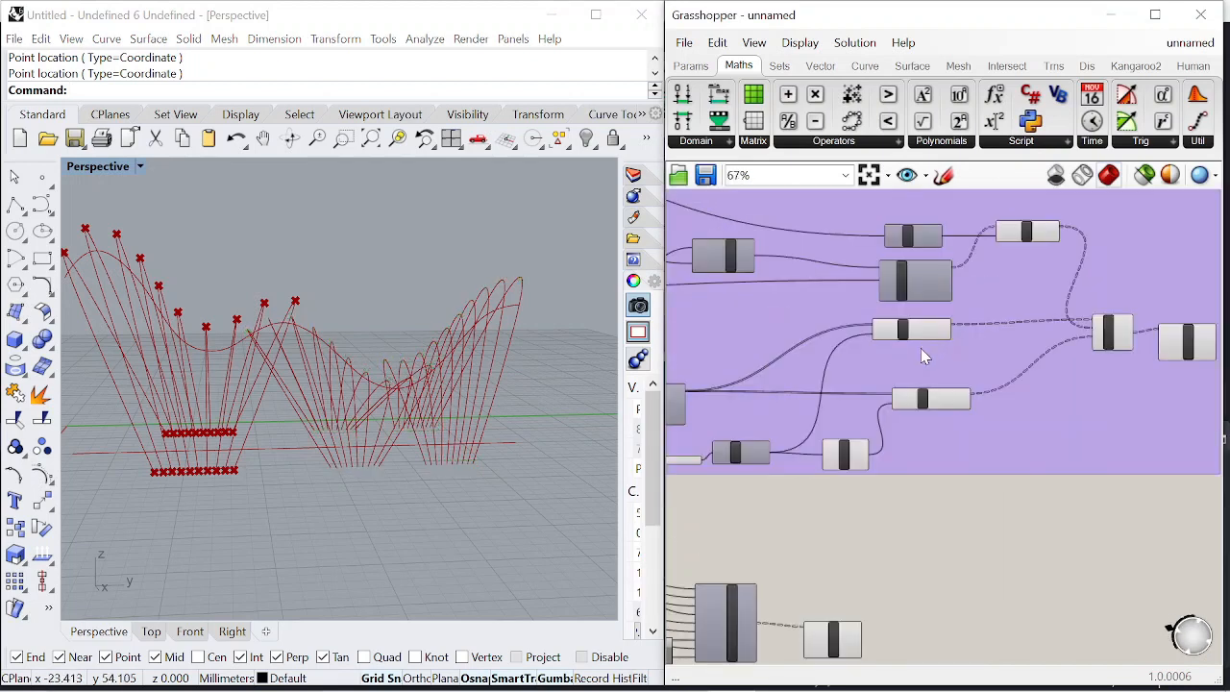
{"action": "right_click", "coordinate": [946, 538]}
{"action": "scroll", "coordinate": [1035, 500], "scroll_direction": "down", "scroll_amount": 3}
{"action": "left_click_drag", "start_coordinate": [1035, 495], "coordinate": [780, 262]}
{"action": "right_click", "coordinate": [834, 249]}
{"action": "left_click", "coordinate": [874, 272]}
{"action": "scroll", "coordinate": [1055, 374], "scroll_direction": "up", "scroll_amount": 3}
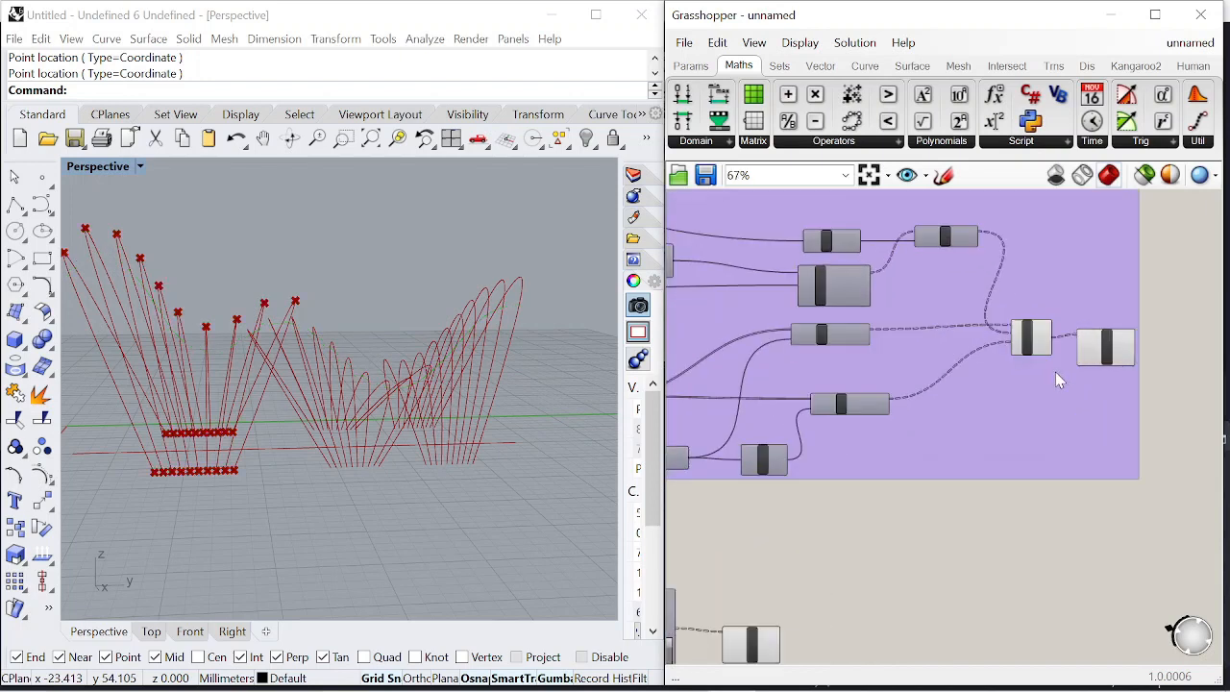
{"action": "right_click", "coordinate": [1199, 263]}
{"action": "left_click", "coordinate": [1196, 283]}
- Reshape the lower Graph Mapper's Bezier curve by raising its start point and moving both curve handles
{"action": "right_click_drag", "start_coordinate": [411, 392], "coordinate": [303, 394]}
{"action": "scroll", "coordinate": [980, 349], "scroll_direction": "down", "scroll_amount": 7}
{"action": "scroll", "coordinate": [762, 449], "scroll_direction": "up", "scroll_amount": 4}
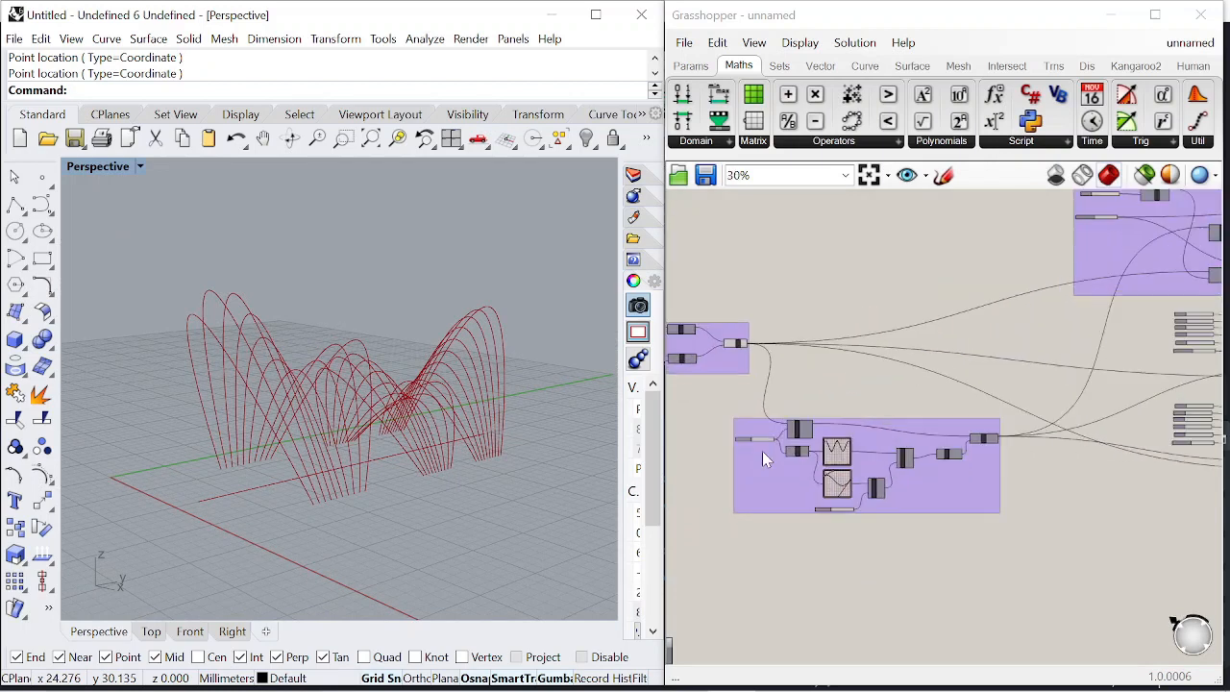
{"action": "scroll", "coordinate": [849, 485], "scroll_direction": "up", "scroll_amount": 9}
{"action": "mouse_move", "coordinate": [884, 461]}
{"action": "left_mouse_down"}
{"action": "mouse_move", "coordinate": [884, 448]}
{"action": "mouse_move", "coordinate": [884, 487]}
{"action": "mouse_move", "coordinate": [884, 464]}
{"action": "left_mouse_up"}
{"action": "left_click_drag", "start_coordinate": [798, 581], "coordinate": [746, 564]}
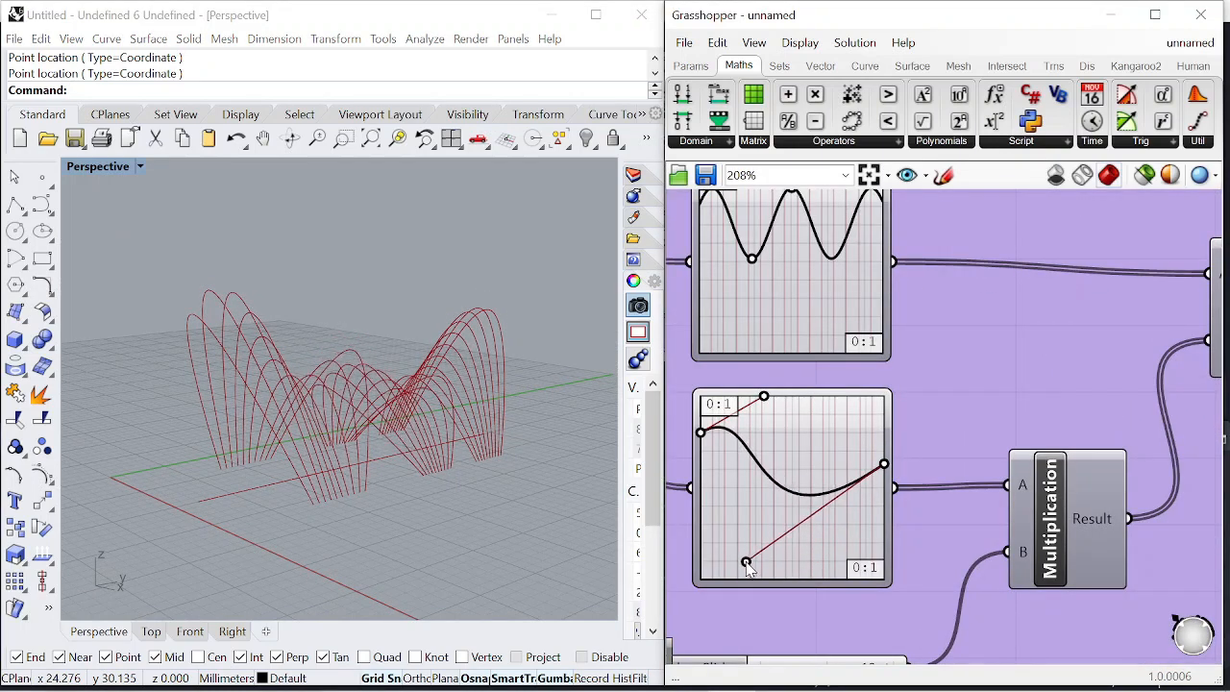
{"action": "left_click_drag", "start_coordinate": [701, 433], "coordinate": [701, 421]}
{"action": "left_click_drag", "start_coordinate": [764, 396], "coordinate": [804, 415]}
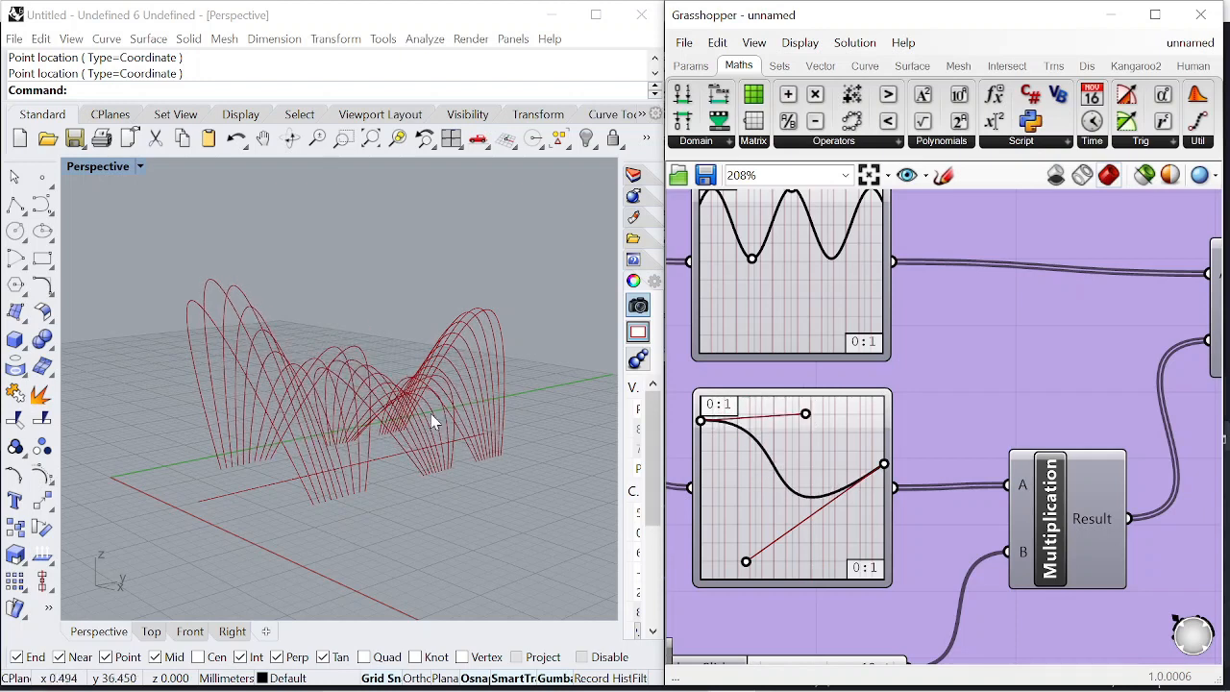
- Flatten the upper Graph Mapper's sine wave by raising its trough point and check the arches
{"action": "right_click_drag", "start_coordinate": [432, 420], "coordinate": [408, 437]}
{"action": "scroll", "coordinate": [783, 398], "scroll_direction": "down", "scroll_amount": 5}
{"action": "scroll", "coordinate": [792, 299], "scroll_direction": "up", "scroll_amount": 4}
{"action": "mouse_move", "coordinate": [738, 337]}
{"action": "left_mouse_down"}
{"action": "mouse_move", "coordinate": [736, 388]}
{"action": "mouse_move", "coordinate": [739, 315]}
{"action": "left_mouse_up"}
{"action": "right_click_drag", "start_coordinate": [451, 402], "coordinate": [475, 408]}
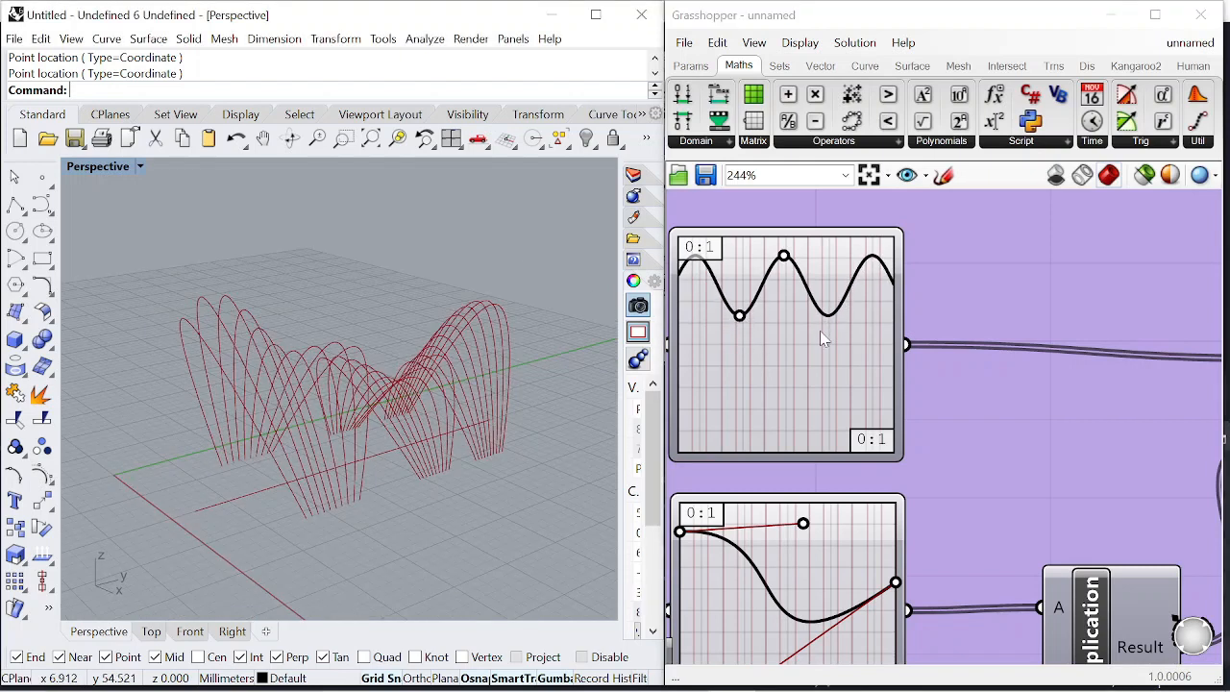
- Add a Pipe component next to the original arch group's Interpolate
{"action": "scroll", "coordinate": [836, 334], "scroll_direction": "down", "scroll_amount": 12}
{"action": "scroll", "coordinate": [919, 333], "scroll_direction": "up", "scroll_amount": 10}
{"action": "double_click", "coordinate": [1040, 304]}
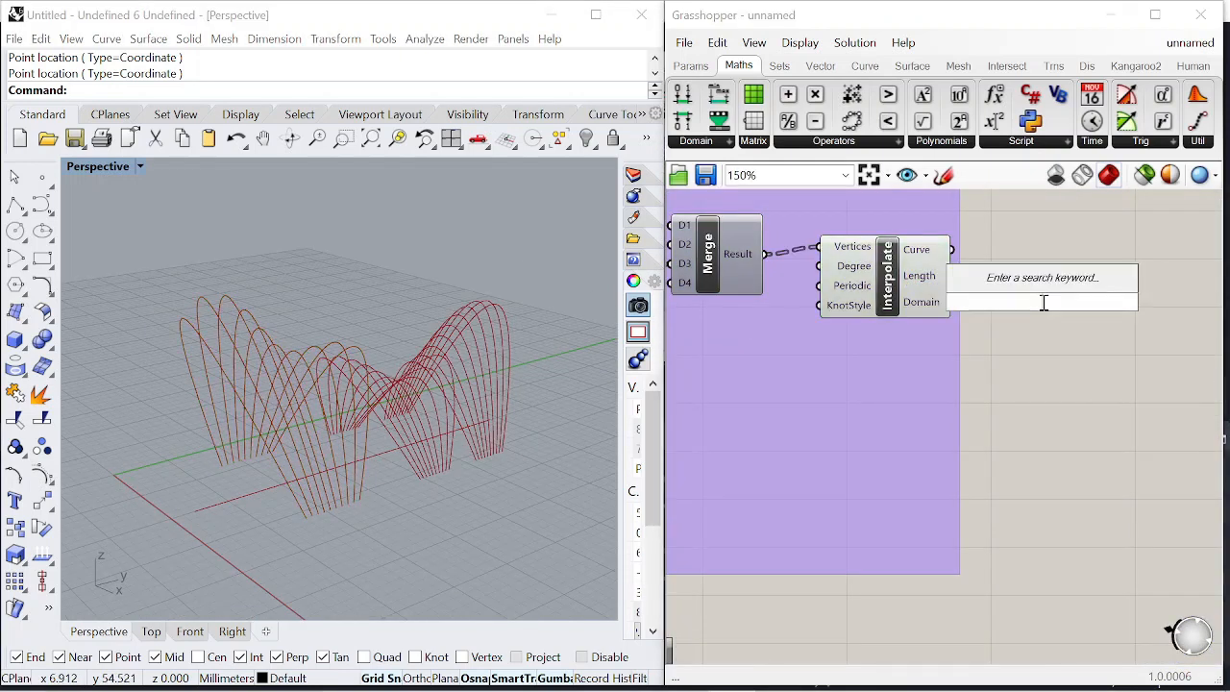
{"action": "type", "text": "pipe"}
{"action": "key", "text": "Return"}
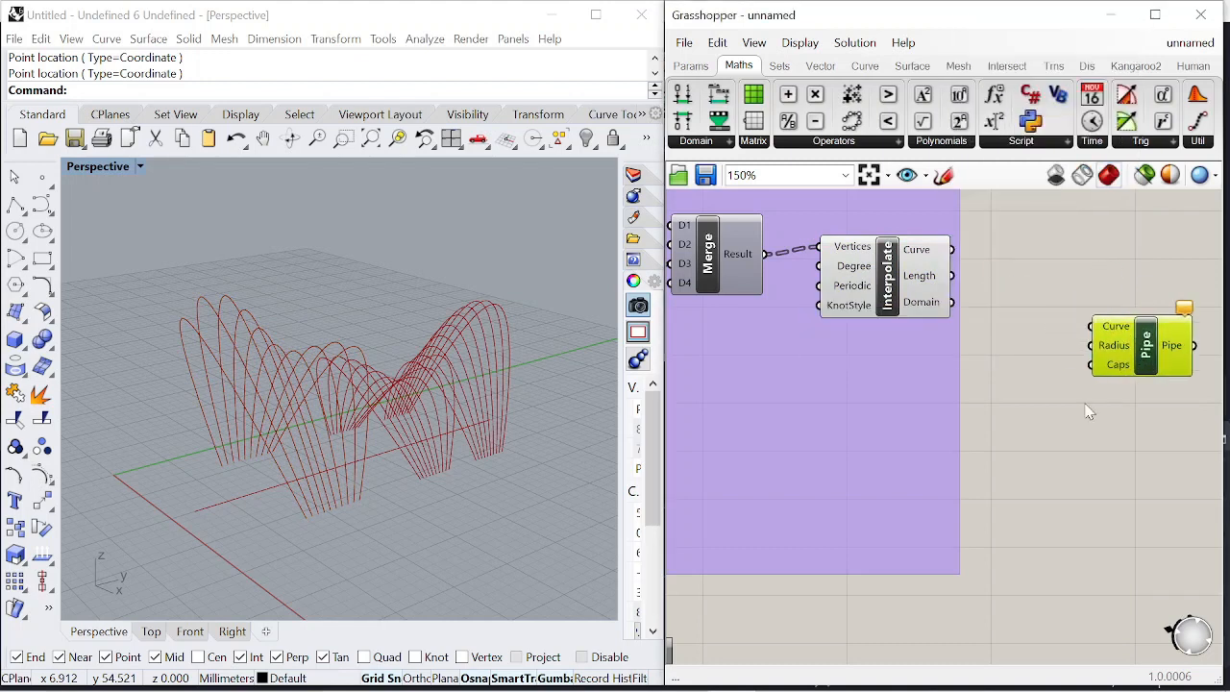
- Place a panel beneath Pipe and set its value to 0.1
{"action": "double_click", "coordinate": [1069, 416]}
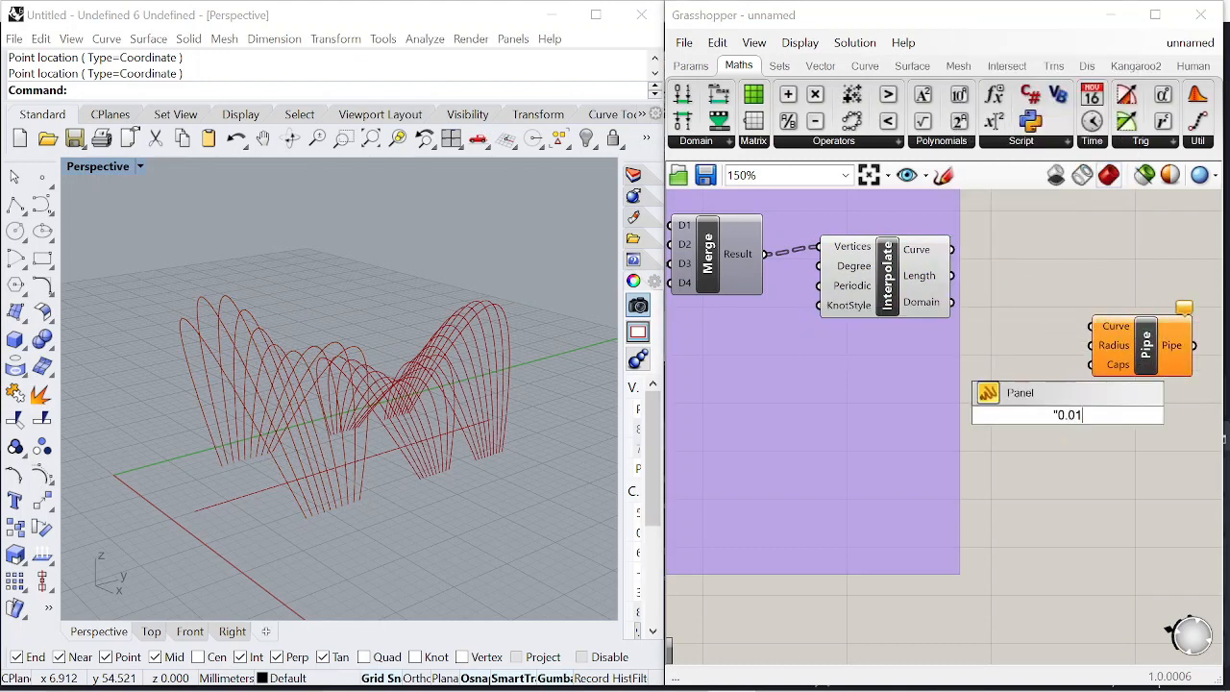
{"action": "type", "text": "\"0.01"}
{"action": "key", "text": "Return"}
{"action": "scroll", "coordinate": [988, 487], "scroll_direction": "up", "scroll_amount": 3}
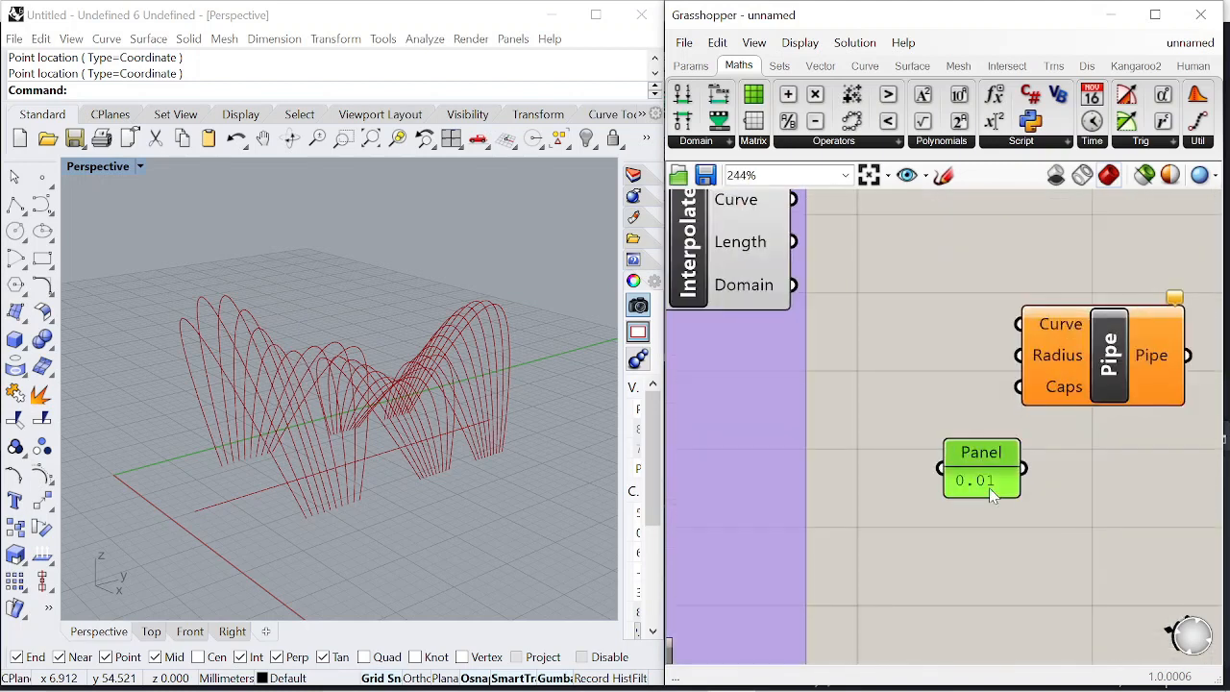
{"action": "double_click", "coordinate": [988, 487]}
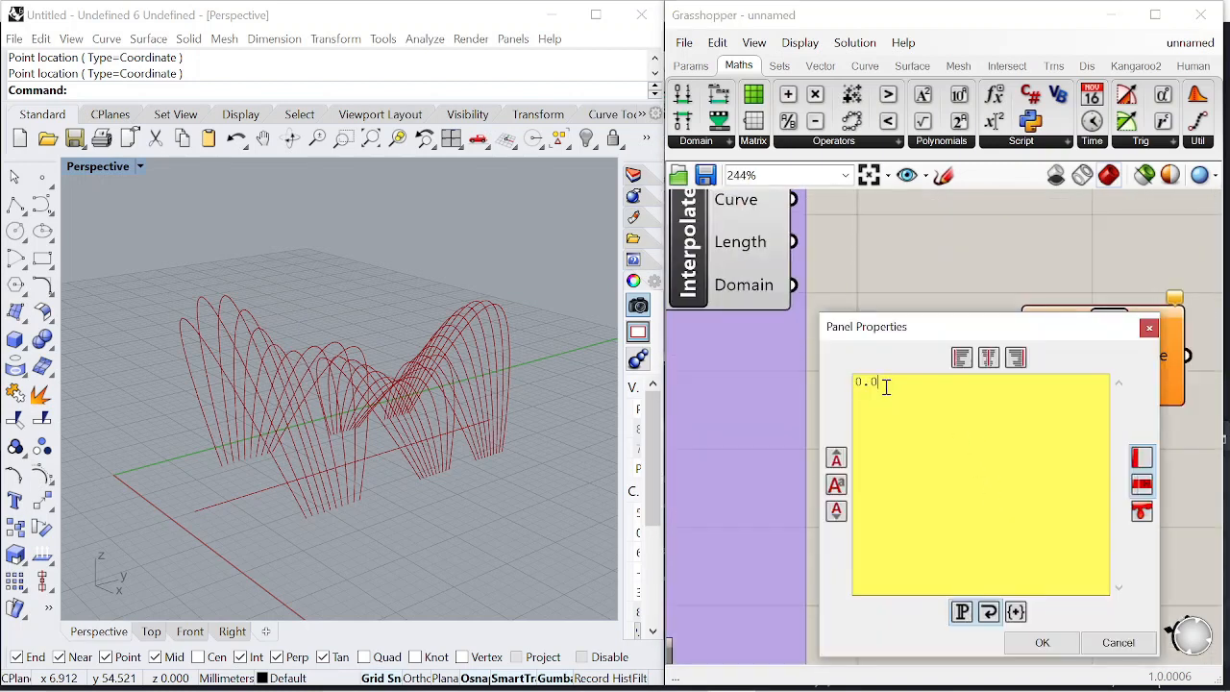
{"action": "left_click", "coordinate": [1040, 639]}
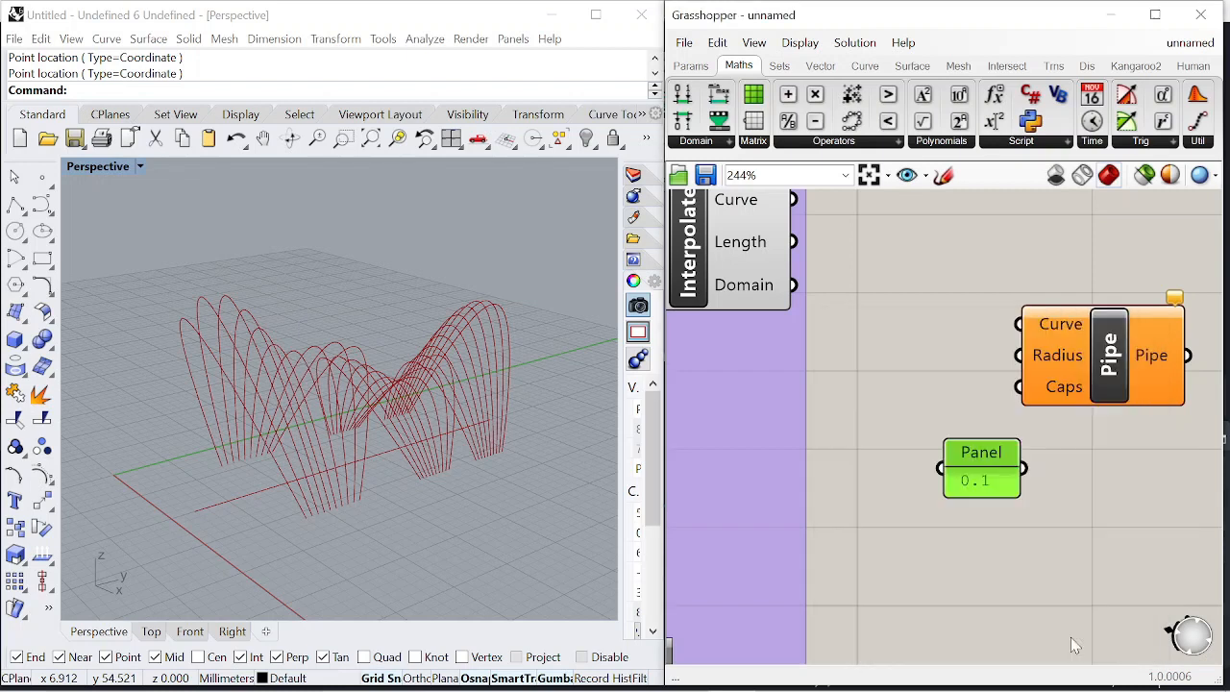
- Feed the panel into Pipe's Radius and the original arch's Interpolate Curve into its Curve input, placing both below the group
{"action": "scroll", "coordinate": [976, 421], "scroll_direction": "down", "scroll_amount": 2}
{"action": "left_click_drag", "start_coordinate": [1003, 459], "coordinate": [1070, 384]}
{"action": "left_click_drag", "start_coordinate": [812, 225], "coordinate": [1026, 354]}
{"action": "scroll", "coordinate": [951, 278], "scroll_direction": "down", "scroll_amount": 8}
{"action": "left_click_drag", "start_coordinate": [920, 280], "coordinate": [1098, 396]}
{"action": "left_click_drag", "start_coordinate": [1015, 319], "coordinate": [1023, 500]}
{"action": "left_click", "coordinate": [1073, 416]}
{"action": "scroll", "coordinate": [1072, 384], "scroll_direction": "down", "scroll_amount": 6}
{"action": "scroll", "coordinate": [924, 397], "scroll_direction": "up", "scroll_amount": 7}
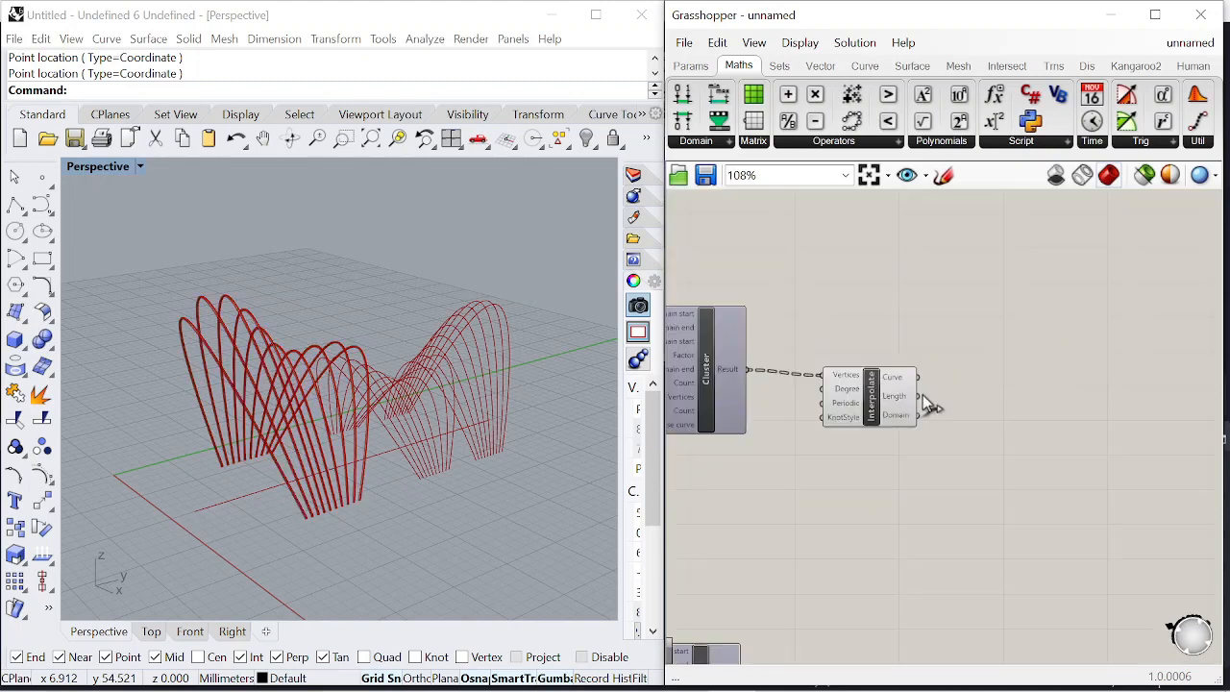
- Connect the Curve outputs of the two clustered arches' Interpolate components to Pipe's Curve input as additional sources
{"action": "left_click_drag", "start_coordinate": [920, 377], "coordinate": [1057, 280]}
{"action": "scroll", "coordinate": [1058, 280], "scroll_direction": "down", "scroll_amount": 3}
{"action": "right_click_drag", "start_coordinate": [756, 419], "coordinate": [864, 360]}
{"action": "scroll", "coordinate": [807, 486], "scroll_direction": "up", "scroll_amount": 3}
{"action": "left_click_drag", "start_coordinate": [814, 471], "coordinate": [1191, 87]}
{"action": "left_click_drag", "start_coordinate": [1222, 438], "coordinate": [1100, 473]}
{"action": "scroll", "coordinate": [756, 413], "scroll_direction": "down", "scroll_amount": 2}
{"action": "left_click_drag", "start_coordinate": [967, 440], "coordinate": [1065, 505]}
{"action": "left_click_drag", "start_coordinate": [1019, 469], "coordinate": [1107, 472]}
{"action": "left_click", "coordinate": [1060, 359]}
{"action": "scroll", "coordinate": [922, 231], "scroll_direction": "up", "scroll_amount": 5}
{"action": "scroll", "coordinate": [965, 376], "scroll_direction": "down", "scroll_amount": 8}
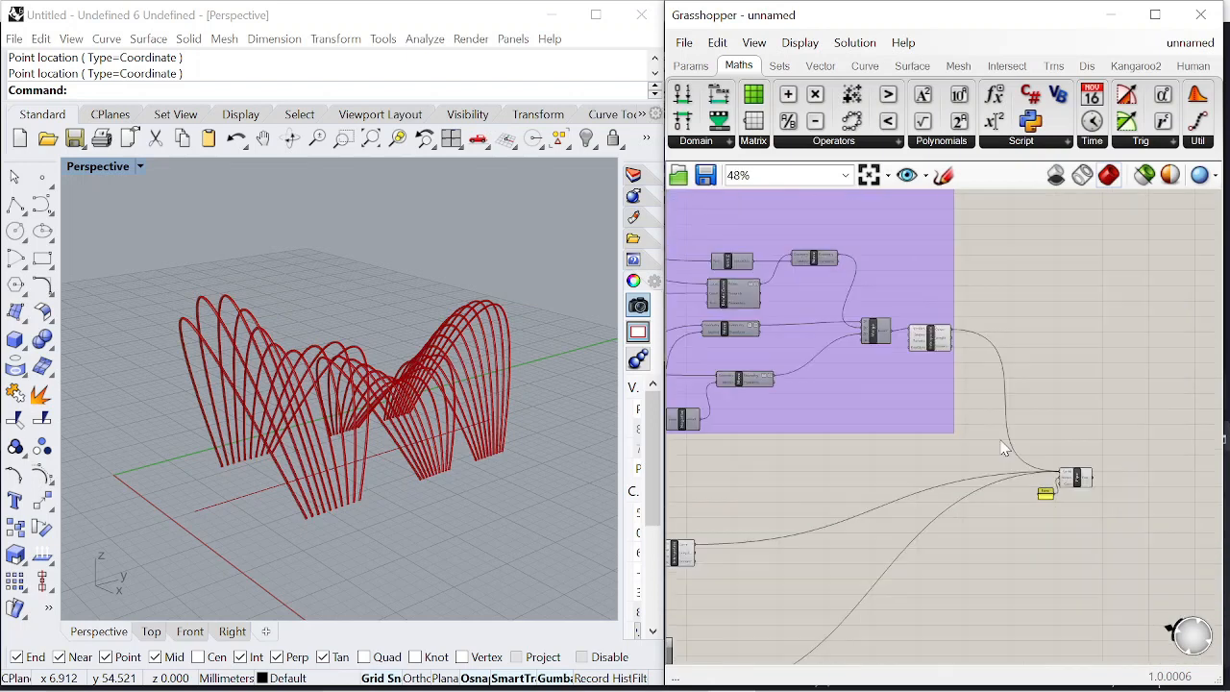
- Add a Custom Preview component after Pipe and connect the Pipe output to its Geometry input
{"action": "scroll", "coordinate": [1098, 490], "scroll_direction": "up", "scroll_amount": 5}
{"action": "scroll", "coordinate": [975, 420], "scroll_direction": "down", "scroll_amount": 11}
{"action": "scroll", "coordinate": [999, 425], "scroll_direction": "up", "scroll_amount": 18}
{"action": "double_click", "coordinate": [894, 444]}
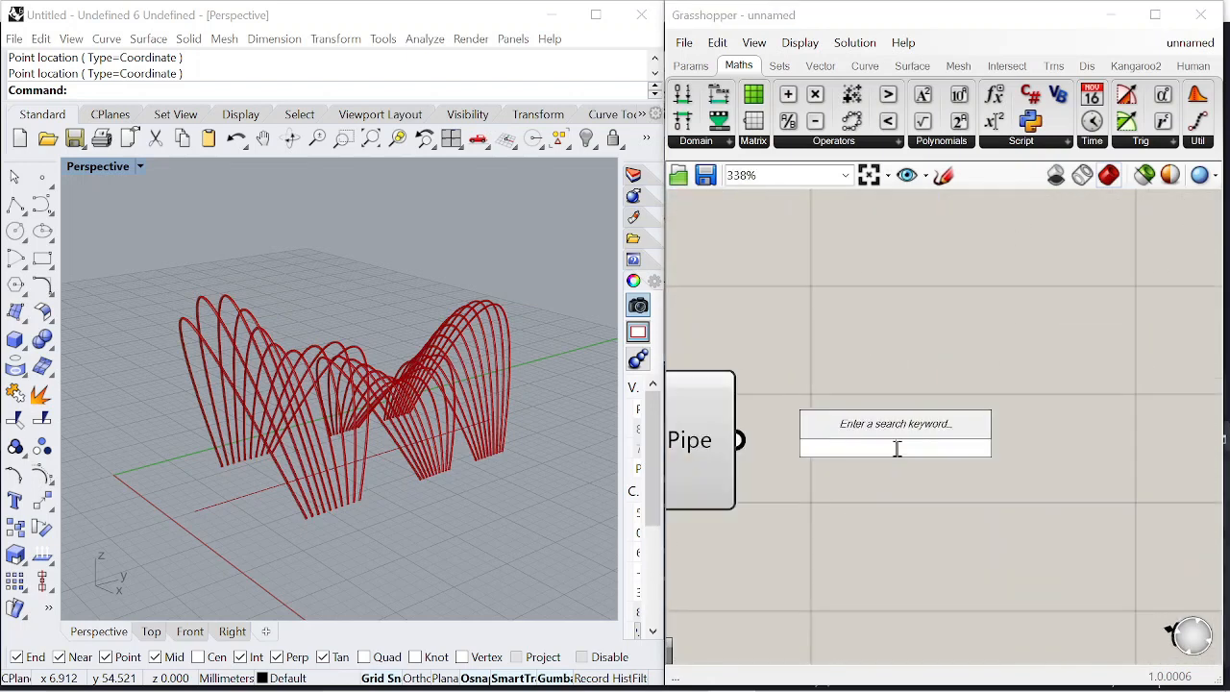
{"action": "type", "text": "prev"}
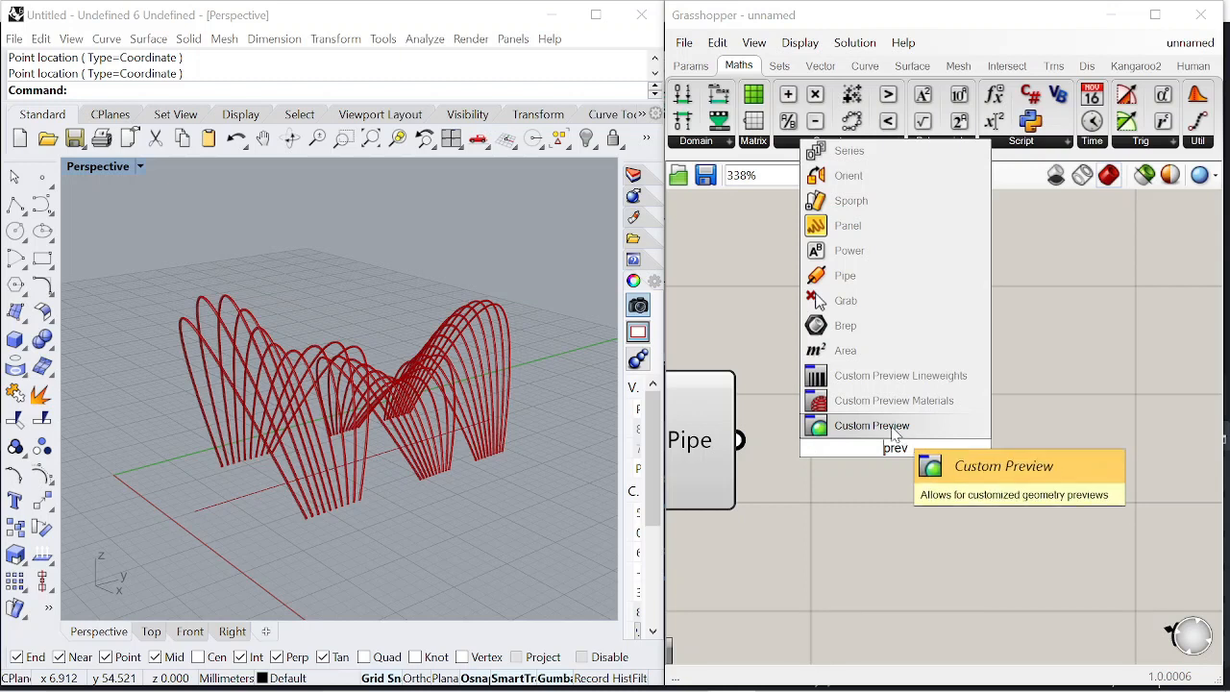
{"action": "left_click", "coordinate": [893, 435]}
{"action": "left_click_drag", "start_coordinate": [739, 440], "coordinate": [898, 426]}
- Add a Colour Swatch and connect it to Custom Preview's Material input
{"action": "double_click", "coordinate": [769, 555]}
{"action": "type", "text": "swatch"}
{"action": "key", "text": "Return"}
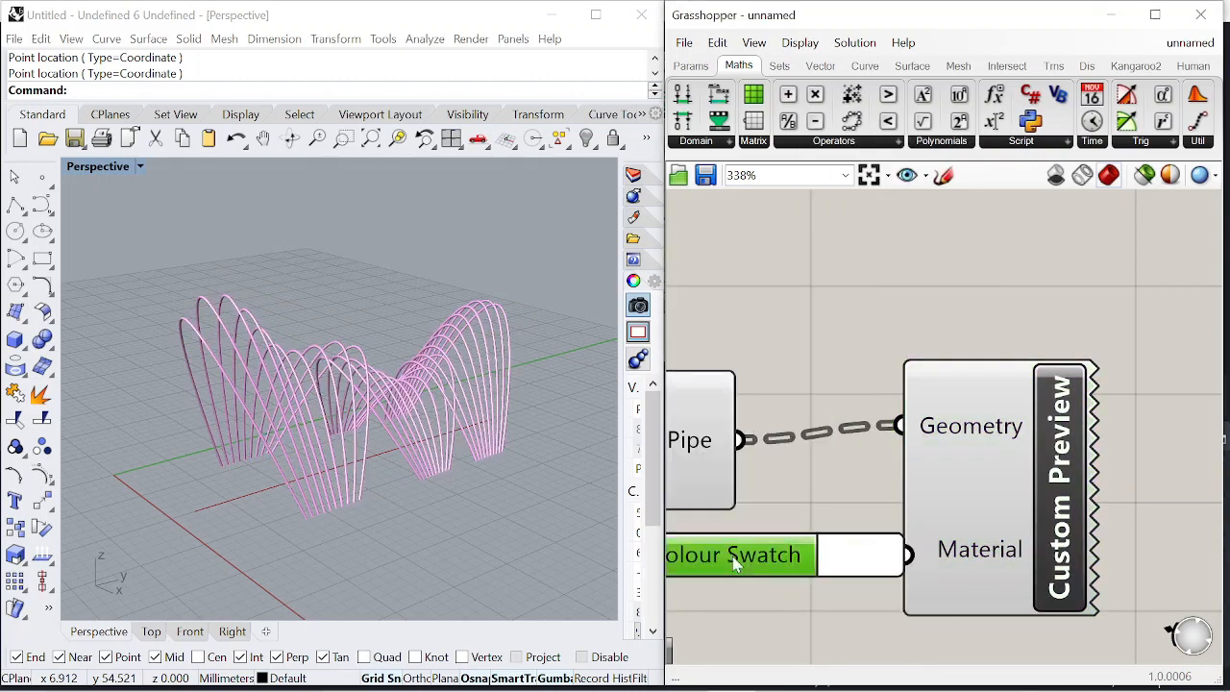
{"action": "left_click_drag", "start_coordinate": [733, 557], "coordinate": [698, 558]}
{"action": "left_click_drag", "start_coordinate": [873, 556], "coordinate": [900, 550]}
- Set the swatch colour to green with hue 90°, saturation 54 and value 74
{"action": "left_click_drag", "start_coordinate": [983, 514], "coordinate": [1010, 569]}
{"action": "left_click", "coordinate": [839, 565]}
{"action": "left_click_drag", "start_coordinate": [998, 419], "coordinate": [919, 459]}
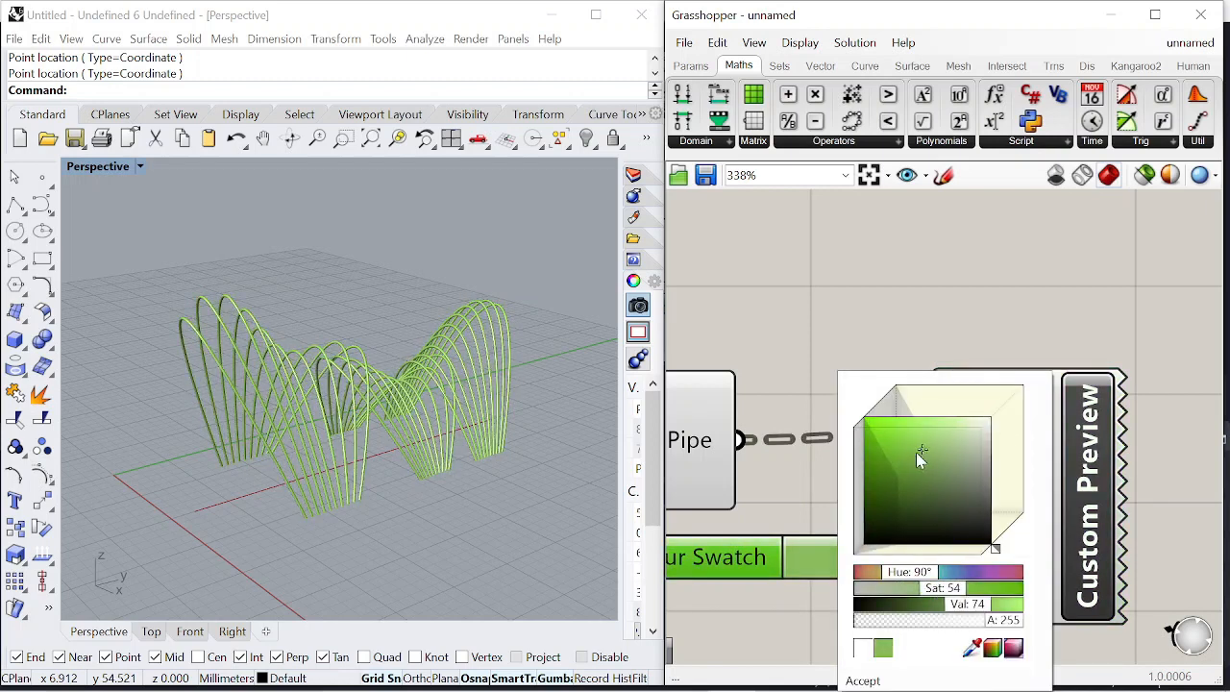
{"action": "left_click", "coordinate": [940, 350]}
{"action": "scroll", "coordinate": [1095, 400], "scroll_direction": "down", "scroll_amount": 10}
{"action": "left_click", "coordinate": [1040, 414]}
{"action": "left_click", "coordinate": [1042, 392]}
- Add a Loft component fed by the first arch's Interpolate Curve output and flatten its Curves input
{"action": "scroll", "coordinate": [1040, 403], "scroll_direction": "down", "scroll_amount": 5}
{"action": "scroll", "coordinate": [969, 308], "scroll_direction": "up", "scroll_amount": 5}
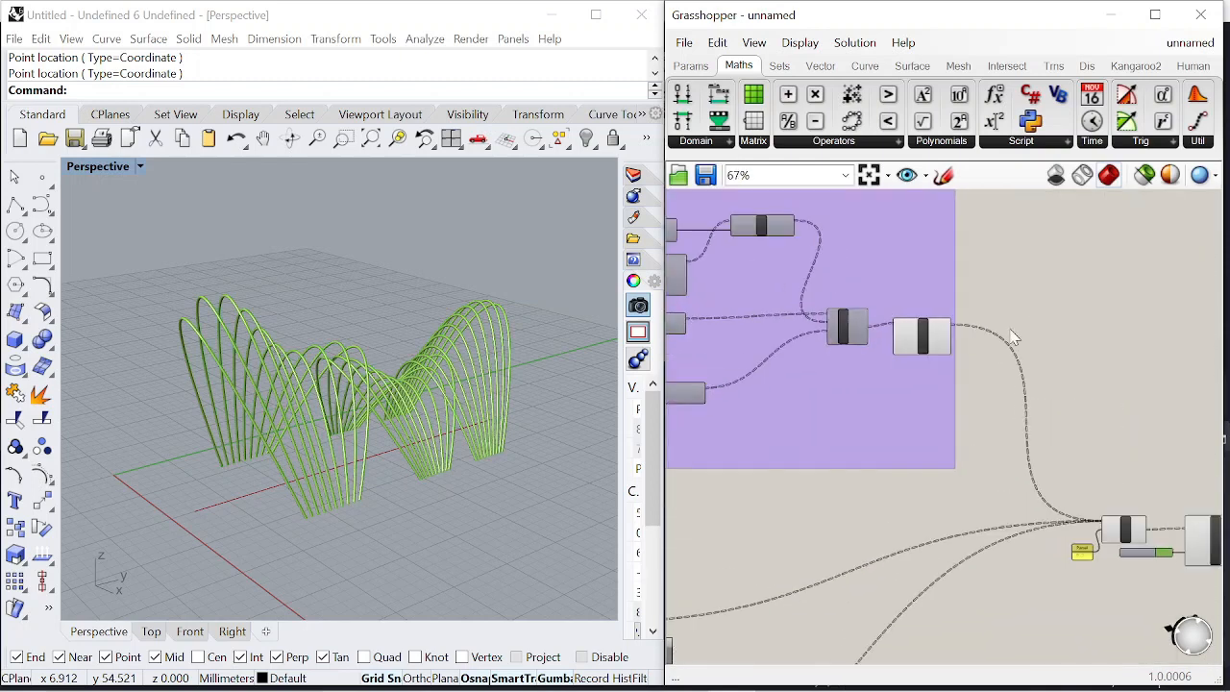
{"action": "scroll", "coordinate": [1013, 326], "scroll_direction": "up", "scroll_amount": 4}
{"action": "double_click", "coordinate": [1015, 295]}
{"action": "type", "text": "lof"}
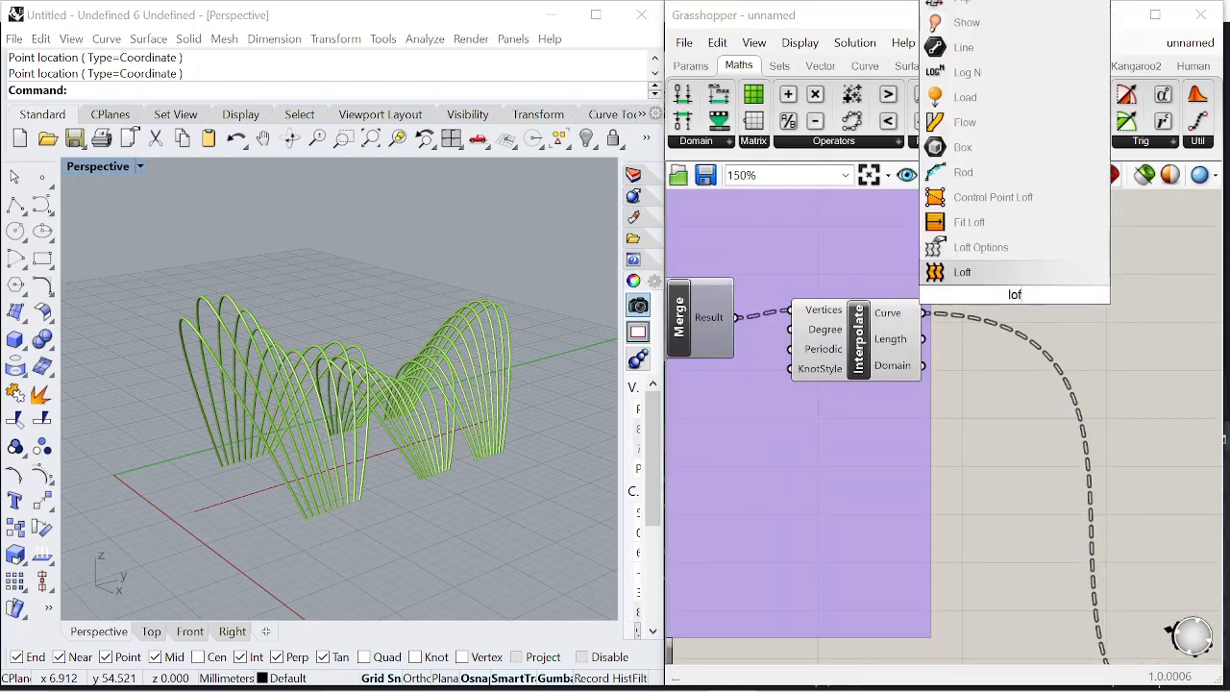
{"action": "key", "text": "Return"}
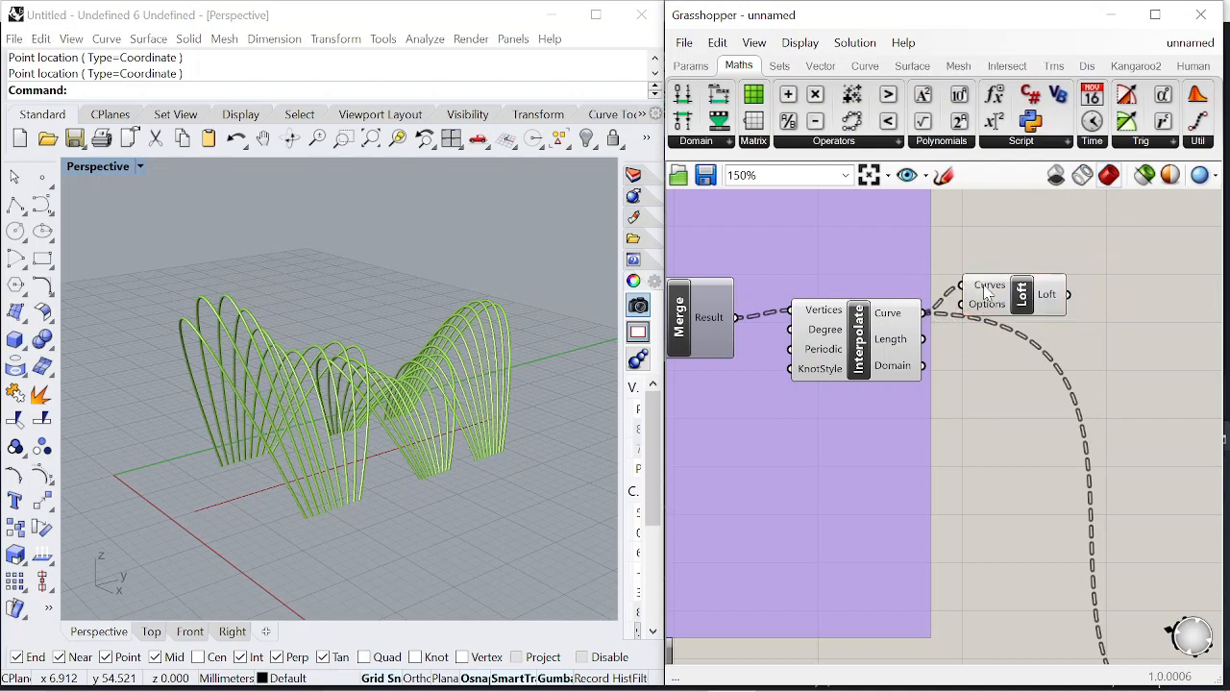
{"action": "right_click", "coordinate": [986, 290]}
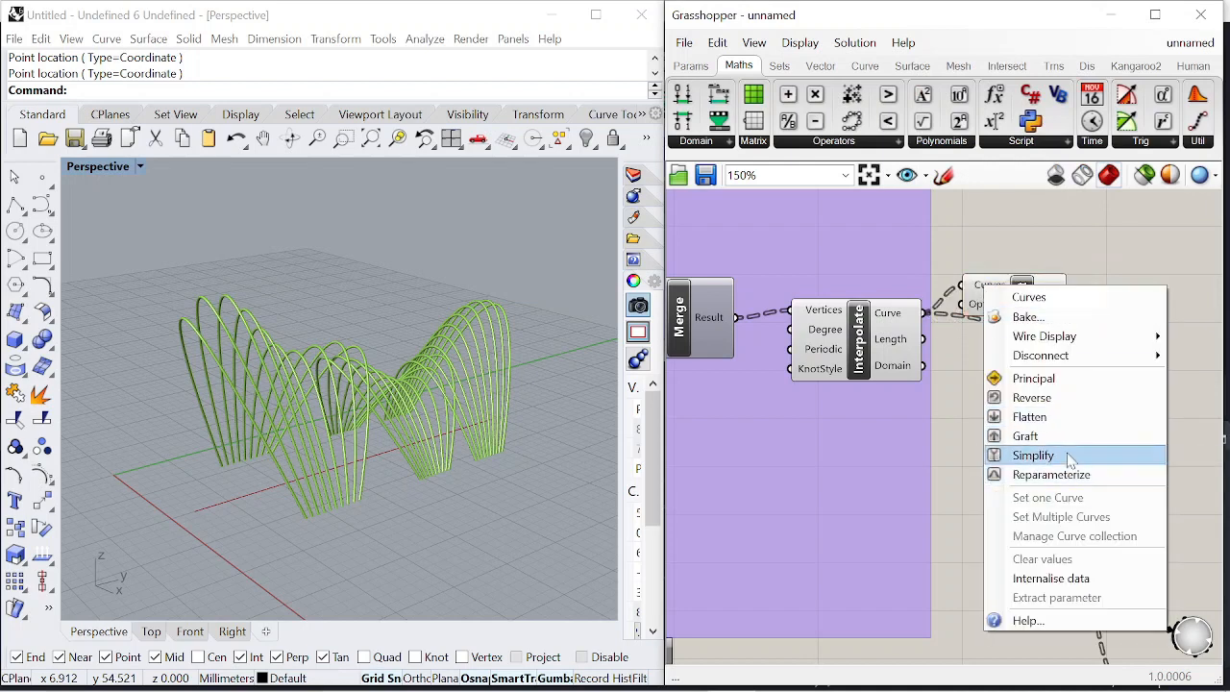
{"action": "left_click", "coordinate": [1029, 416]}
- Place a copy of the flattened Loft and connect the second arch's Interpolate Curve output to its Curves input
{"action": "scroll", "coordinate": [1052, 260], "scroll_direction": "down", "scroll_amount": 4}
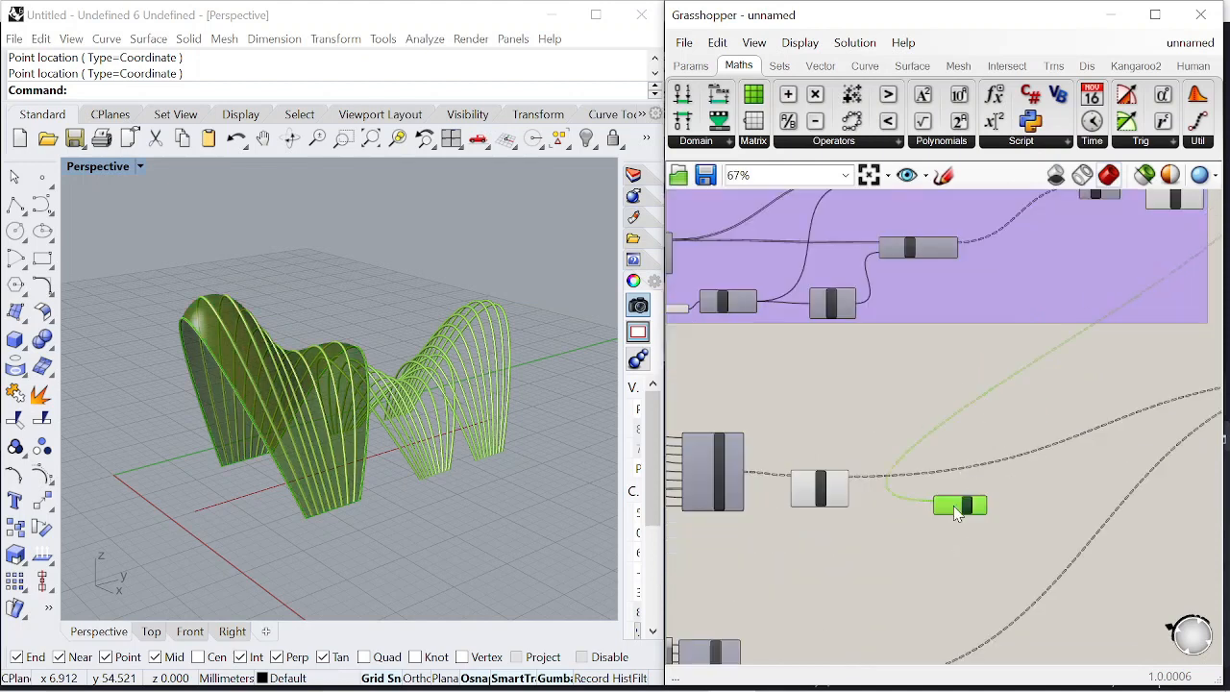
{"action": "scroll", "coordinate": [865, 471], "scroll_direction": "up", "scroll_amount": 5}
{"action": "left_click_drag", "start_coordinate": [980, 526], "coordinate": [994, 520]}
{"action": "scroll", "coordinate": [993, 496], "scroll_direction": "down", "scroll_amount": 1}
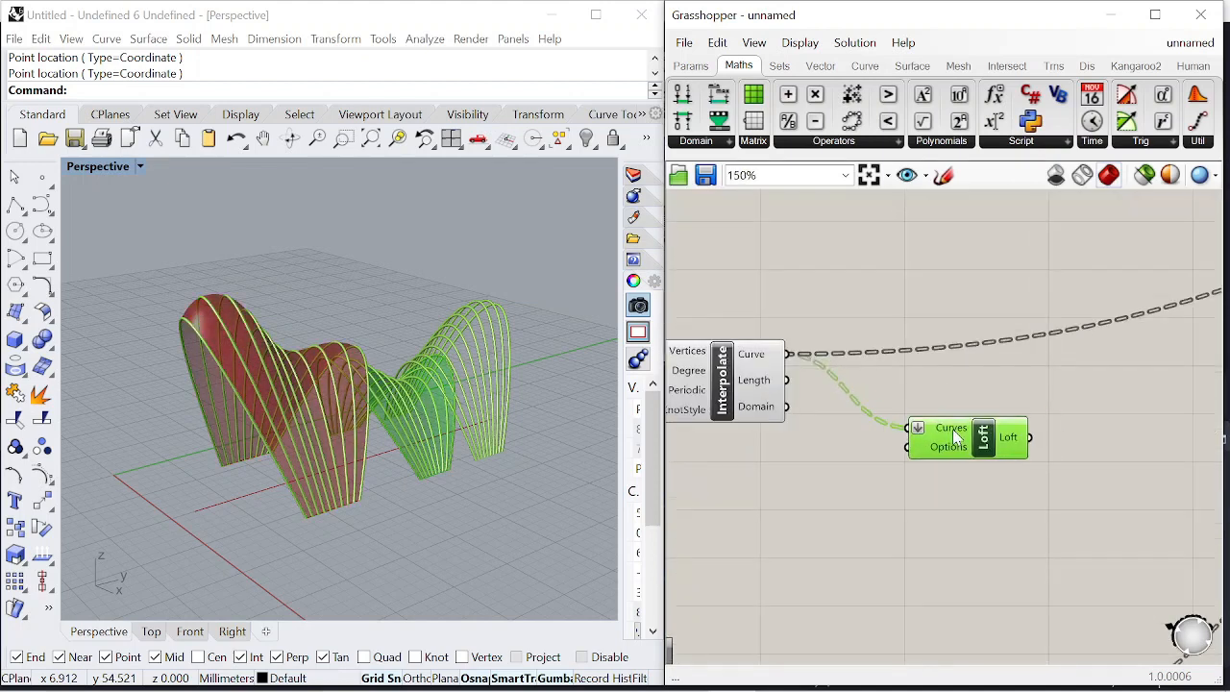
- Place another Loft copy and connect the third arch's Interpolate Curve output to its Curves input
{"action": "scroll", "coordinate": [954, 437], "scroll_direction": "down", "scroll_amount": 4}
{"action": "scroll", "coordinate": [953, 372], "scroll_direction": "up", "scroll_amount": 2}
{"action": "scroll", "coordinate": [882, 494], "scroll_direction": "up", "scroll_amount": 3}
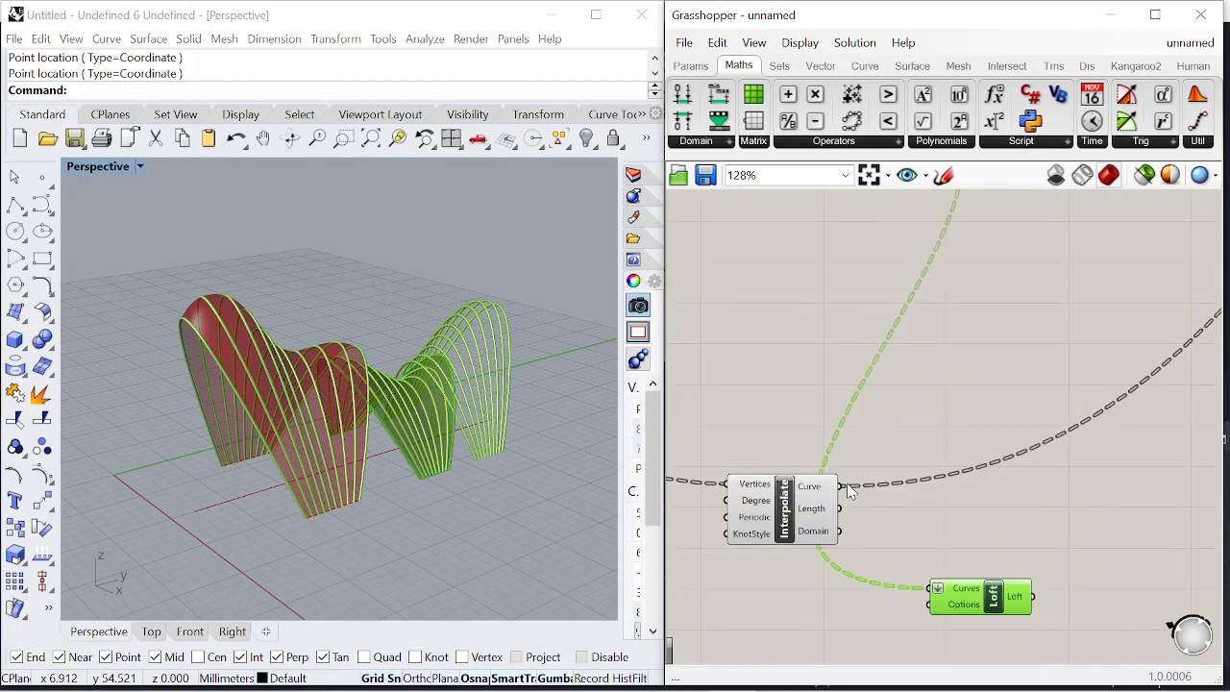
{"action": "scroll", "coordinate": [987, 531], "scroll_direction": "down", "scroll_amount": 4}
{"action": "scroll", "coordinate": [979, 373], "scroll_direction": "up", "scroll_amount": 3}
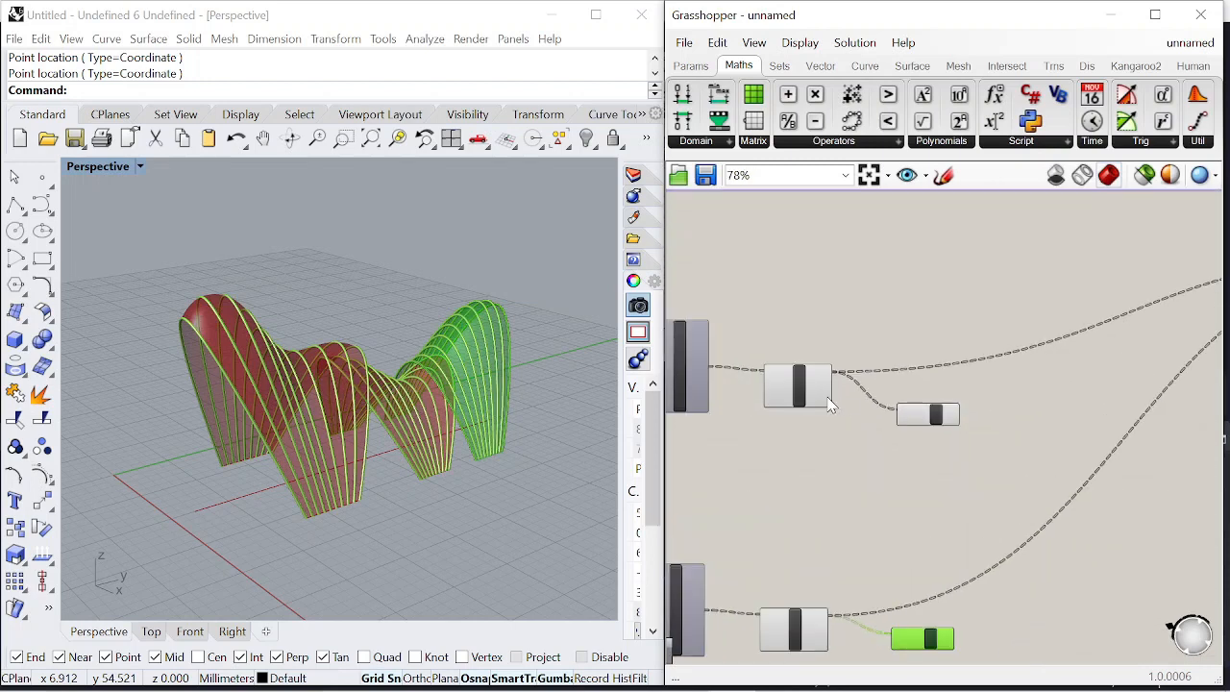
- Turn off the preview of the second and third arches' Interpolate components
{"action": "left_click", "coordinate": [795, 384]}
{"action": "right_click", "coordinate": [824, 396]}
{"action": "left_click", "coordinate": [800, 630]}
{"action": "right_click", "coordinate": [788, 425]}
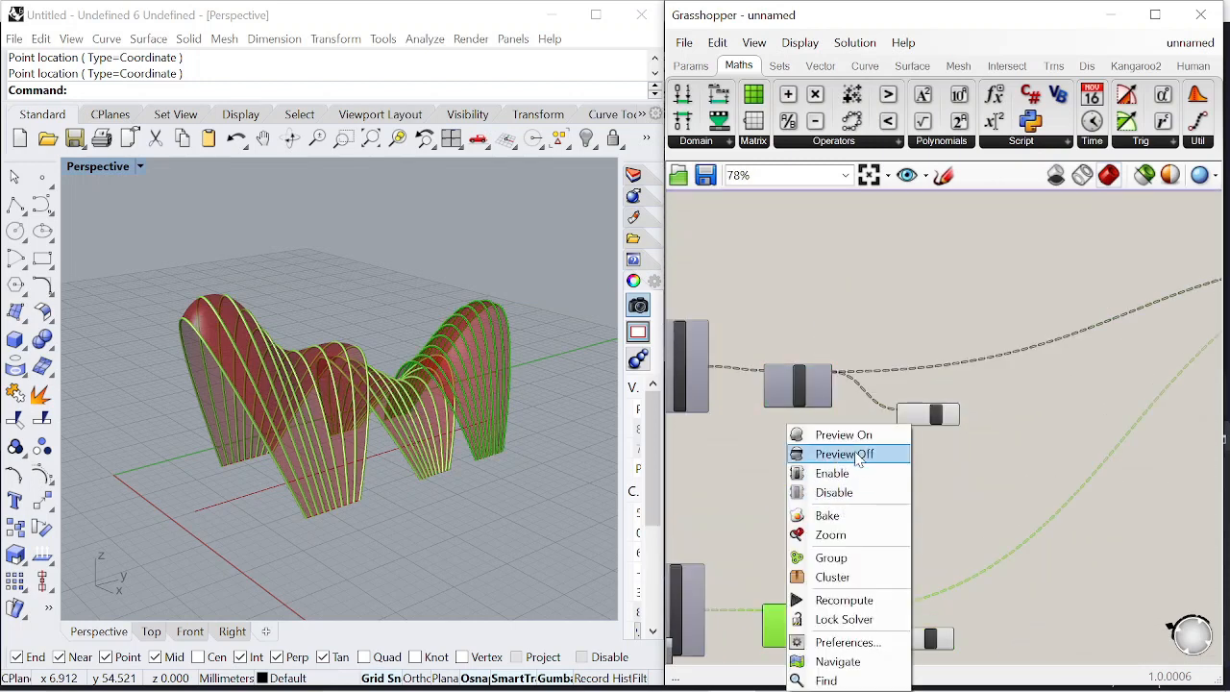
{"action": "left_click", "coordinate": [858, 453]}
- Add a Custom Preview component near the first arch's Loft
{"action": "right_click_drag", "start_coordinate": [432, 394], "coordinate": [387, 391]}
{"action": "scroll", "coordinate": [890, 444], "scroll_direction": "down", "scroll_amount": 3}
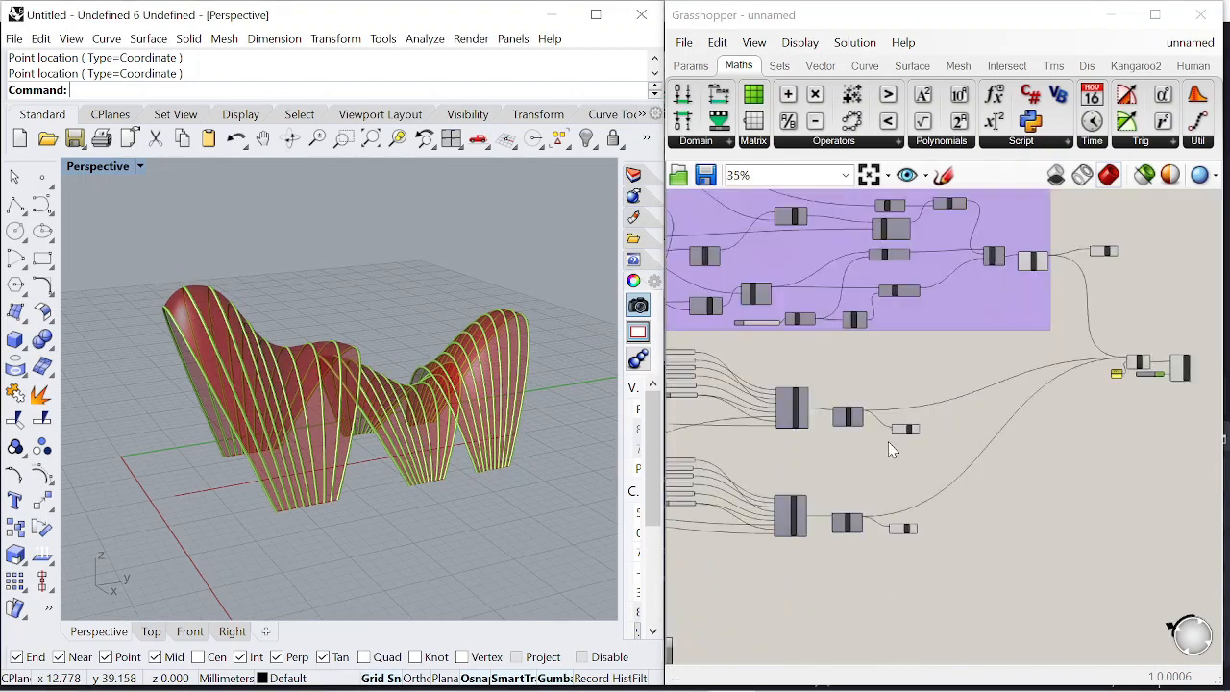
{"action": "right_click_drag", "start_coordinate": [1076, 289], "coordinate": [970, 371]}
{"action": "scroll", "coordinate": [968, 365], "scroll_direction": "up", "scroll_amount": 4}
{"action": "scroll", "coordinate": [1083, 330], "scroll_direction": "up", "scroll_amount": 1}
{"action": "double_click", "coordinate": [1053, 369]}
{"action": "type", "text": "pr"}
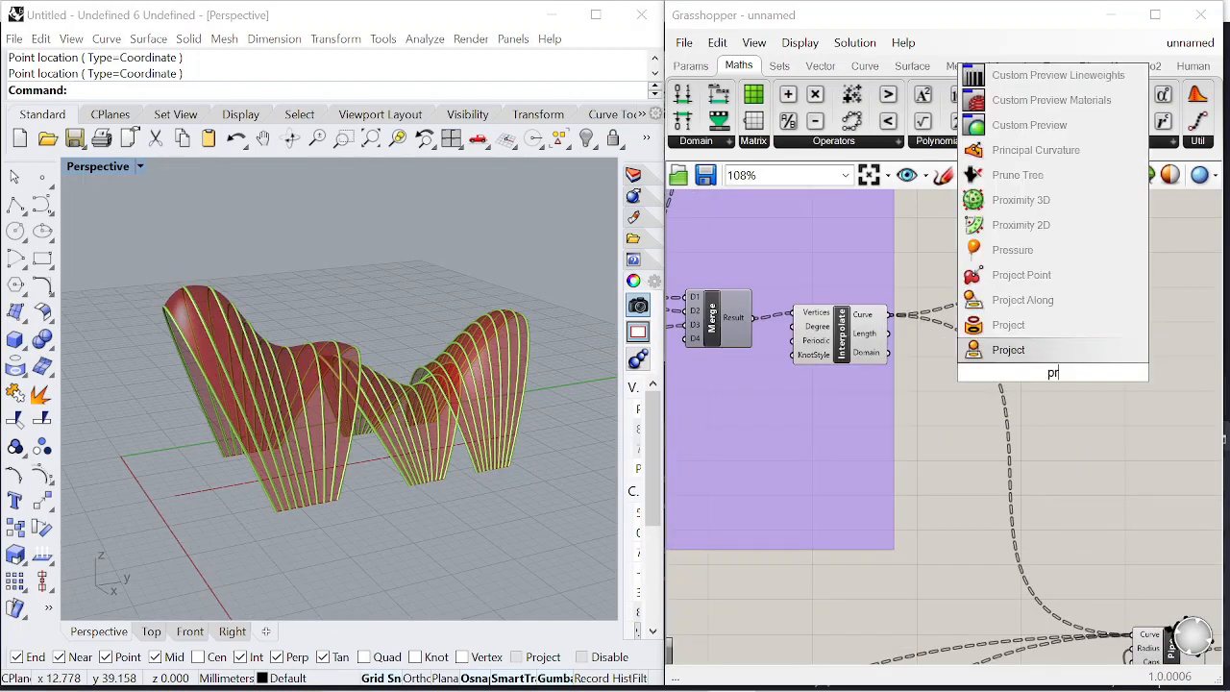
{"action": "left_click", "coordinate": [1050, 359]}
- Move the second and third arches' Loft components near the first Loft and shift the new Custom Preview further along
{"action": "scroll", "coordinate": [937, 322], "scroll_direction": "down", "scroll_amount": 8}
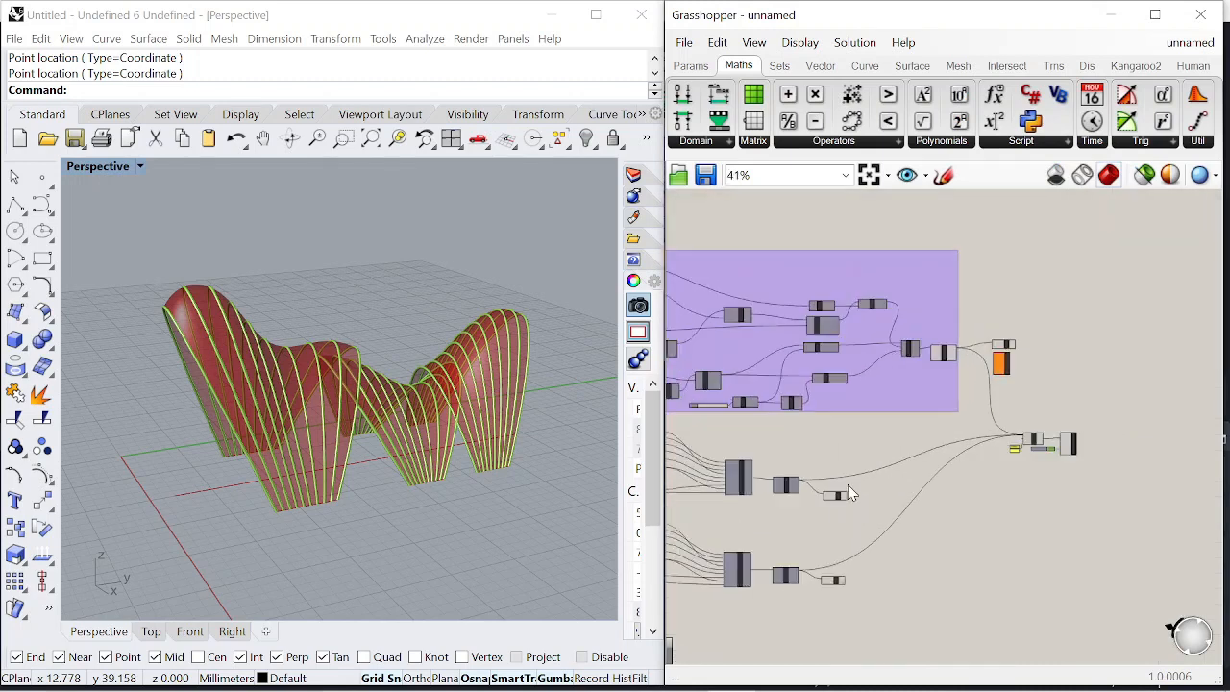
{"action": "scroll", "coordinate": [846, 491], "scroll_direction": "up", "scroll_amount": 2}
{"action": "left_click_drag", "start_coordinate": [830, 497], "coordinate": [1098, 401]}
{"action": "left_click_drag", "start_coordinate": [830, 624], "coordinate": [1086, 426]}
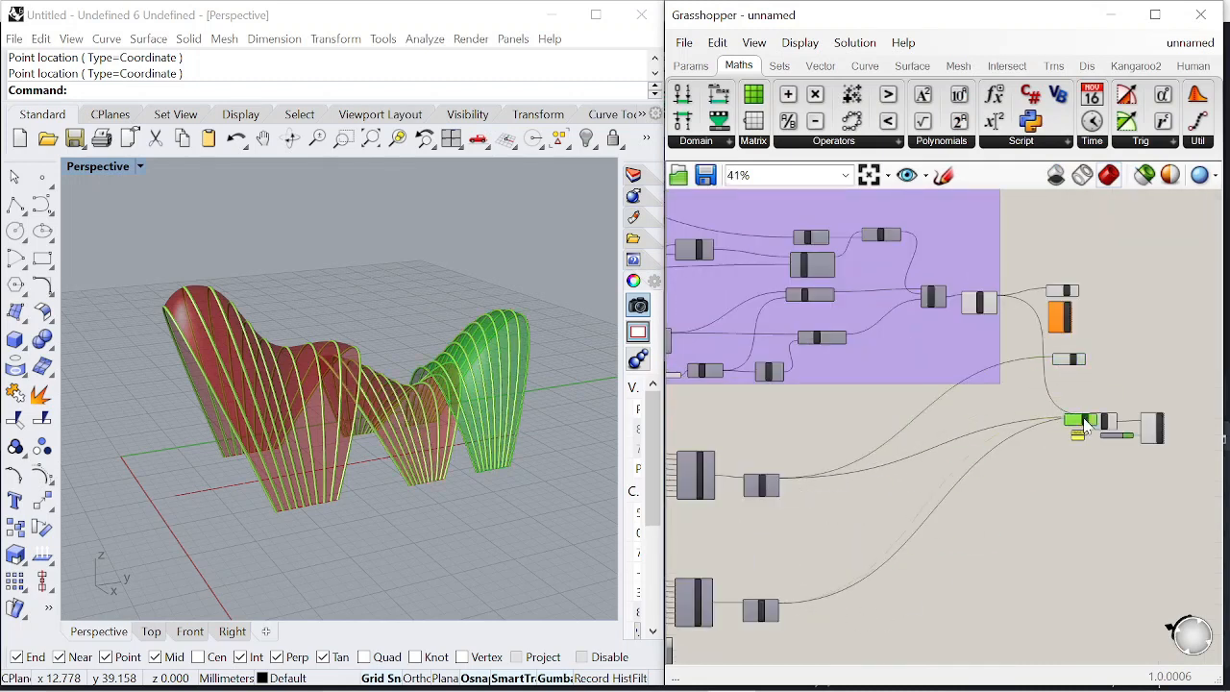
{"action": "right_click_drag", "start_coordinate": [1114, 338], "coordinate": [1073, 357]}
{"action": "scroll", "coordinate": [1073, 358], "scroll_direction": "up", "scroll_amount": 1}
{"action": "left_click_drag", "start_coordinate": [1013, 329], "coordinate": [1108, 343]}
- Align the three Loft components in a column before the new Custom Preview
{"action": "scroll", "coordinate": [1046, 359], "scroll_direction": "up", "scroll_amount": 3}
{"action": "left_click", "coordinate": [1005, 389]}
{"action": "scroll", "coordinate": [1005, 390], "scroll_direction": "down", "scroll_amount": 4}
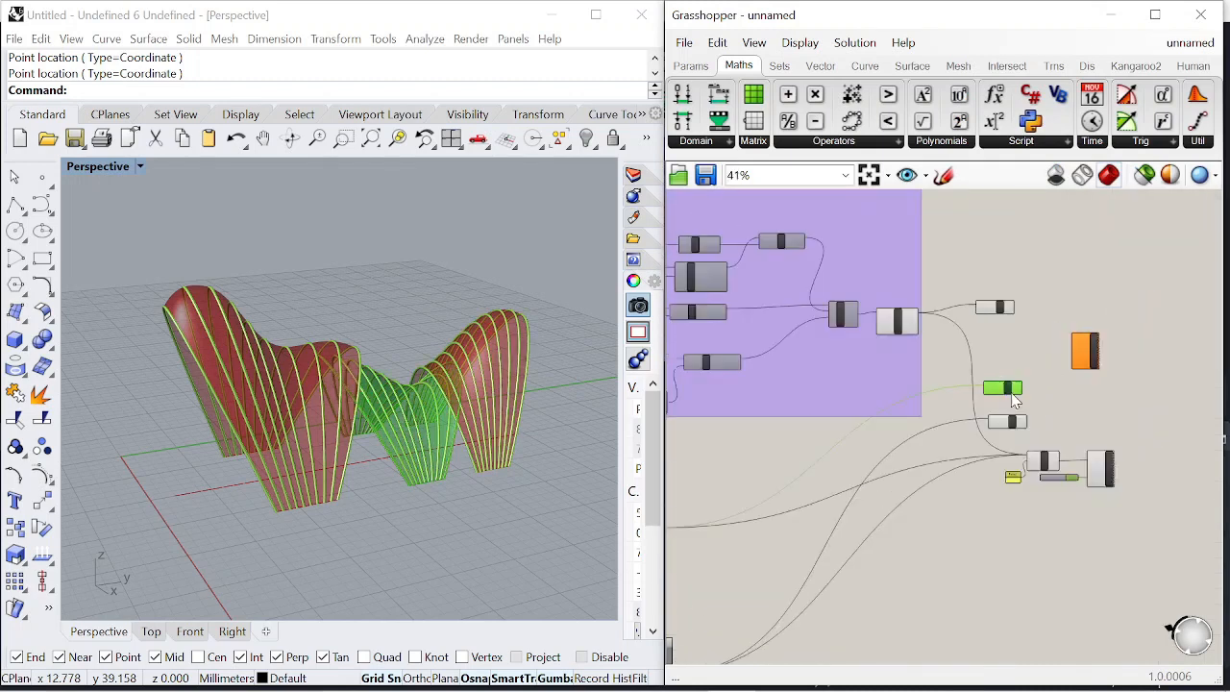
{"action": "left_click_drag", "start_coordinate": [1160, 522], "coordinate": [1047, 455]}
{"action": "scroll", "coordinate": [1100, 495], "scroll_direction": "up", "scroll_amount": 2}
{"action": "left_click", "coordinate": [1042, 445]}
{"action": "left_click", "coordinate": [1042, 413]}
{"action": "left_click", "coordinate": [1014, 317]}
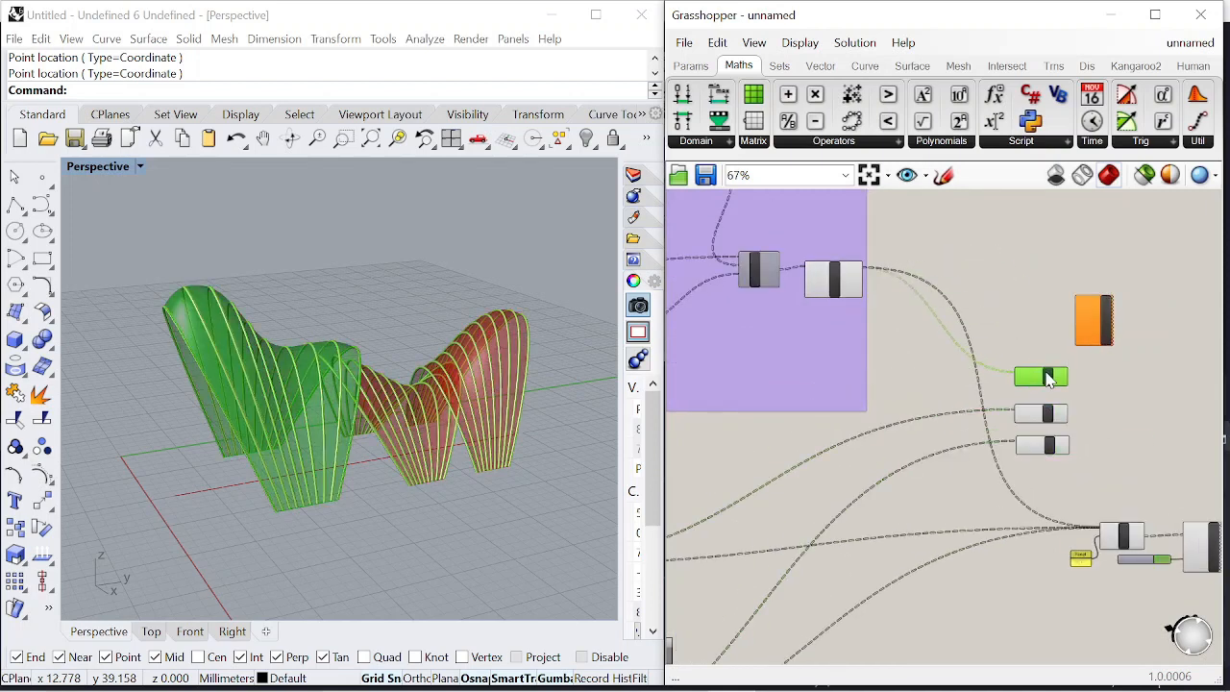
- Connect the three Loft outputs to Custom Preview's Geometry input and a new white Colour Swatch to its Material input
{"action": "scroll", "coordinate": [1049, 380], "scroll_direction": "up", "scroll_amount": 3}
{"action": "left_click", "coordinate": [1058, 442]}
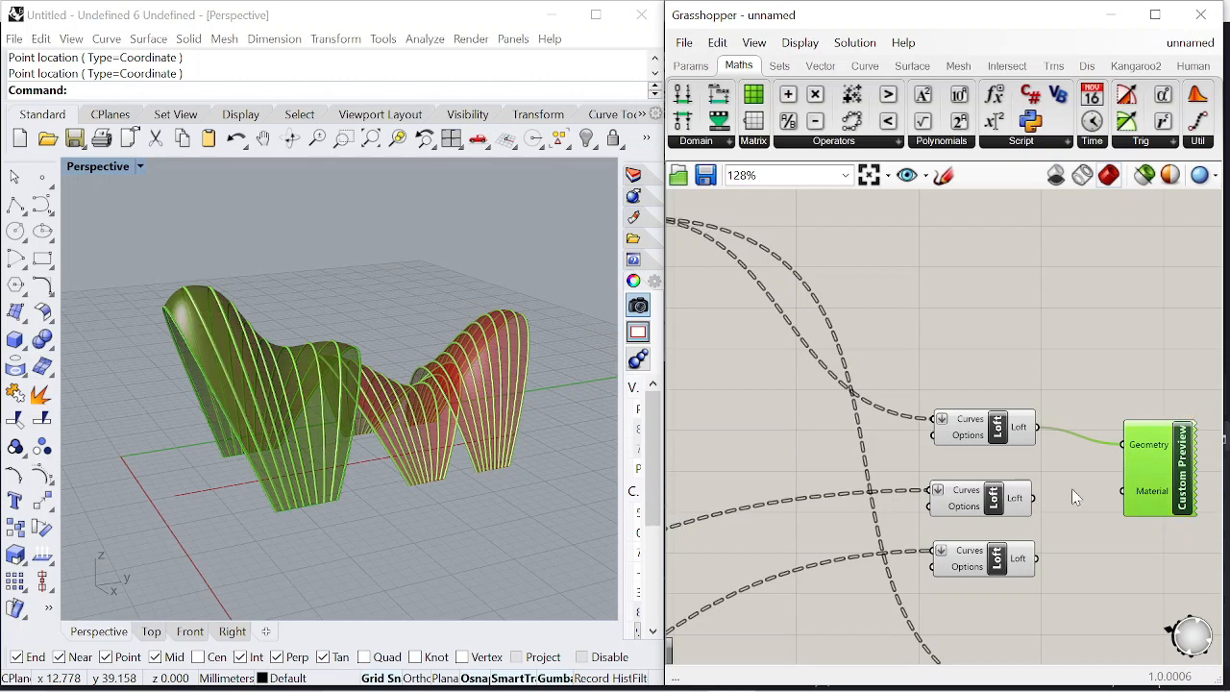
{"action": "double_click", "coordinate": [1124, 583]}
{"action": "type", "text": "swa"}
{"action": "left_click", "coordinate": [1103, 555]}
{"action": "scroll", "coordinate": [1082, 501], "scroll_direction": "down", "scroll_amount": 1}
{"action": "right_click_drag", "start_coordinate": [1082, 499], "coordinate": [930, 477]}
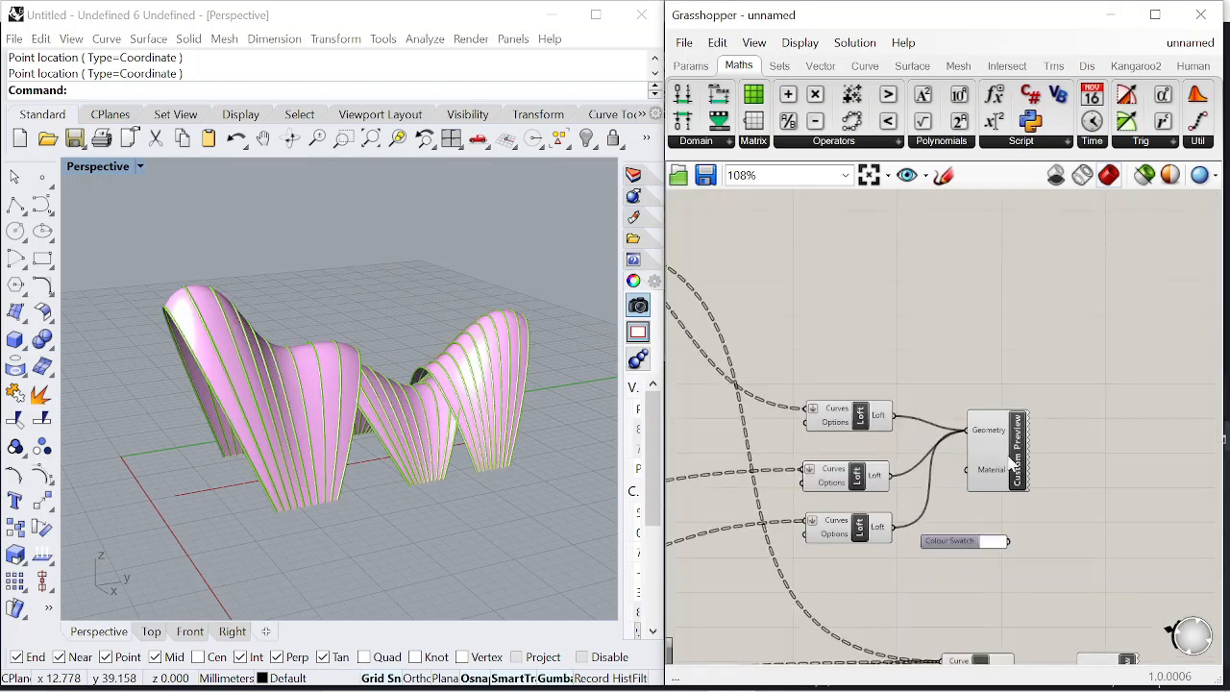
{"action": "left_click_drag", "start_coordinate": [1003, 453], "coordinate": [1110, 469]}
{"action": "left_click", "coordinate": [1075, 370]}
- Turn off the preview of the three Loft components and of the remaining source geometry behind the custom previews
{"action": "left_click_drag", "start_coordinate": [766, 357], "coordinate": [921, 610]}
{"action": "right_click_drag", "start_coordinate": [960, 308], "coordinate": [958, 309]}
{"action": "left_click", "coordinate": [800, 361]}
{"action": "left_click_drag", "start_coordinate": [777, 367], "coordinate": [915, 569]}
{"action": "right_click", "coordinate": [934, 322]}
{"action": "left_click", "coordinate": [989, 353]}
{"action": "left_click", "coordinate": [1033, 327]}
{"action": "right_click_drag", "start_coordinate": [396, 453], "coordinate": [250, 452]}
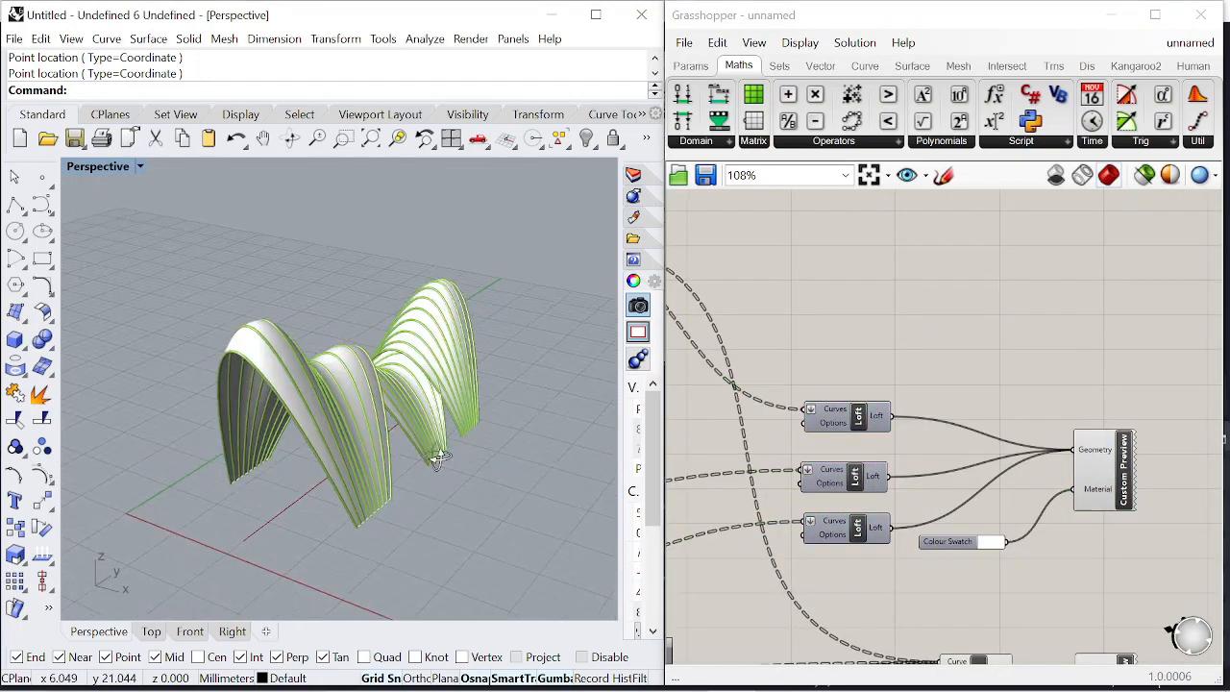
{"action": "scroll", "coordinate": [1119, 347], "scroll_direction": "down", "scroll_amount": 5}
{"action": "scroll", "coordinate": [851, 386], "scroll_direction": "up", "scroll_amount": 6}
{"action": "left_click", "coordinate": [852, 395]}
{"action": "right_click", "coordinate": [918, 251]}
{"action": "left_click", "coordinate": [970, 282]}
{"action": "right_click_drag", "start_coordinate": [421, 404], "coordinate": [394, 400]}
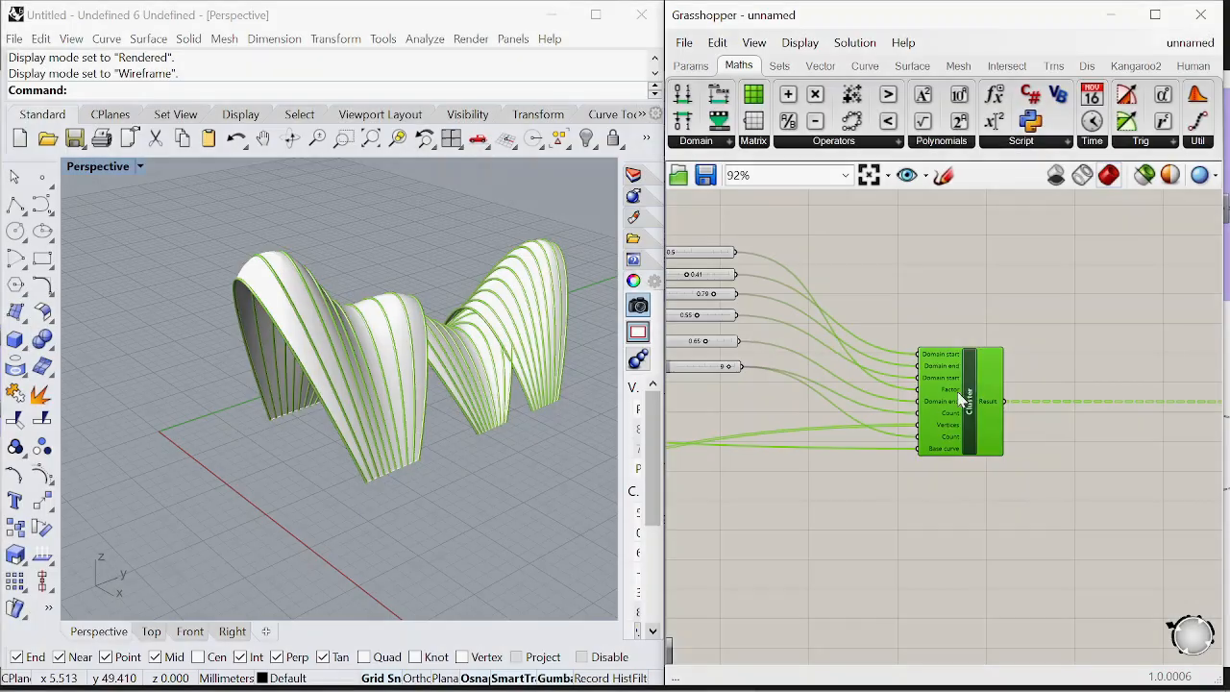
- Explode the second arch's cluster into its individual components
{"action": "scroll", "coordinate": [908, 355], "scroll_direction": "down", "scroll_amount": 2}
{"action": "scroll", "coordinate": [1030, 398], "scroll_direction": "up", "scroll_amount": 3}
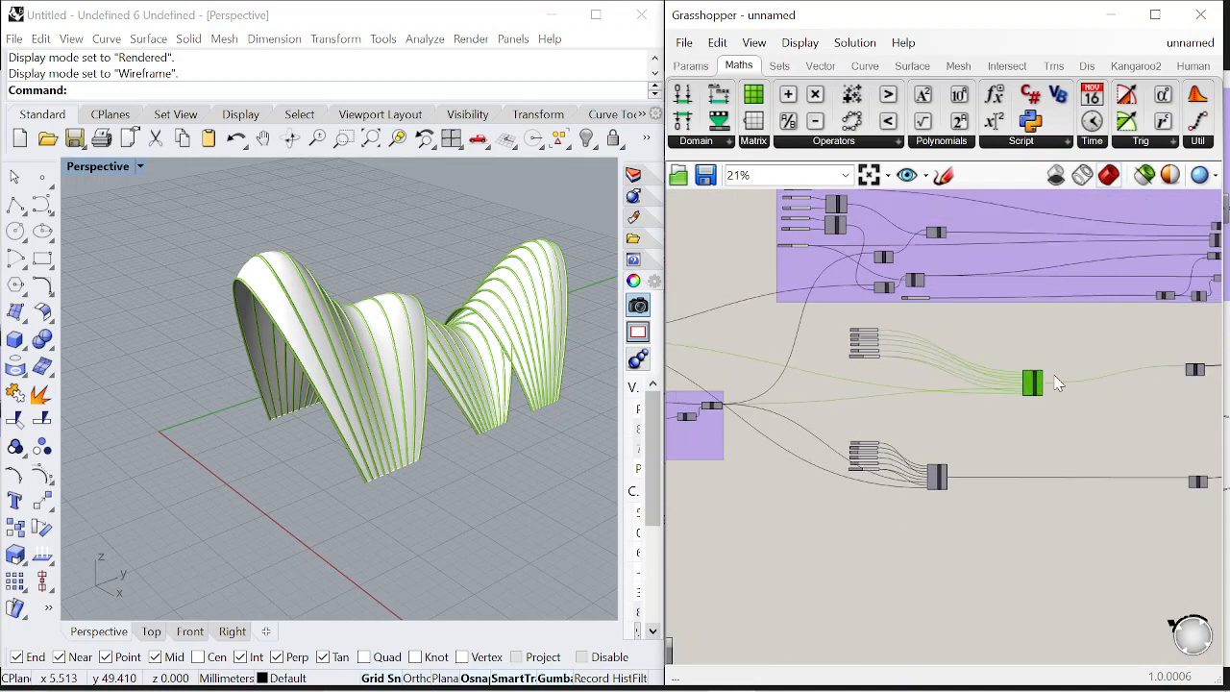
{"action": "right_click", "coordinate": [1009, 387]}
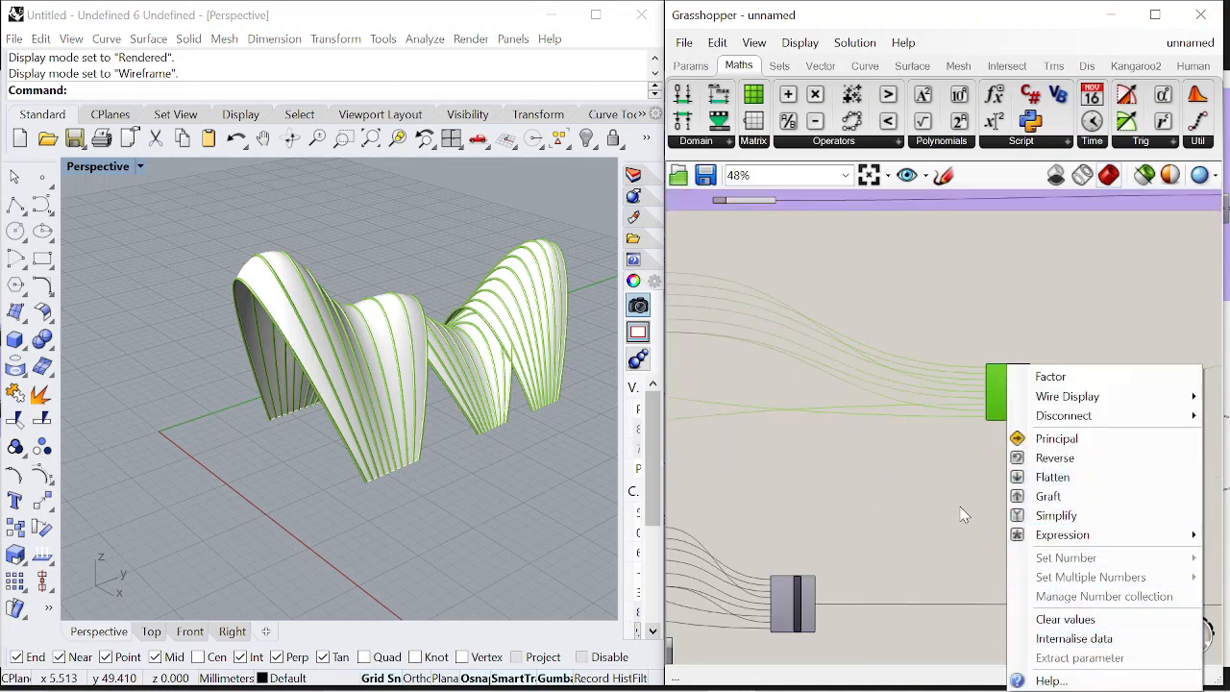
{"action": "left_click", "coordinate": [981, 521]}
{"action": "right_click", "coordinate": [1020, 397]}
{"action": "left_click", "coordinate": [1011, 399]}
{"action": "right_click", "coordinate": [1011, 399]}
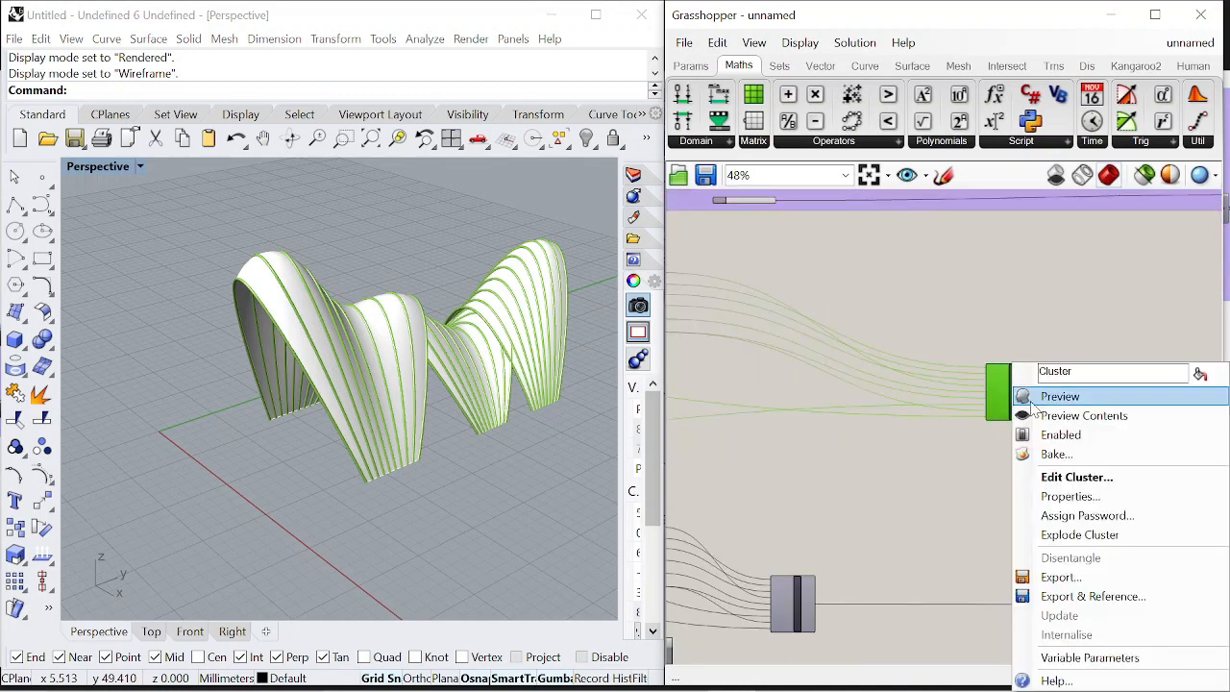
{"action": "left_click", "coordinate": [1105, 538]}
- Pull the second arch's Width slider away from its exploded components towards the other sliders
{"action": "scroll", "coordinate": [1003, 416], "scroll_direction": "down", "scroll_amount": 3}
{"action": "scroll", "coordinate": [1013, 412], "scroll_direction": "up", "scroll_amount": 5}
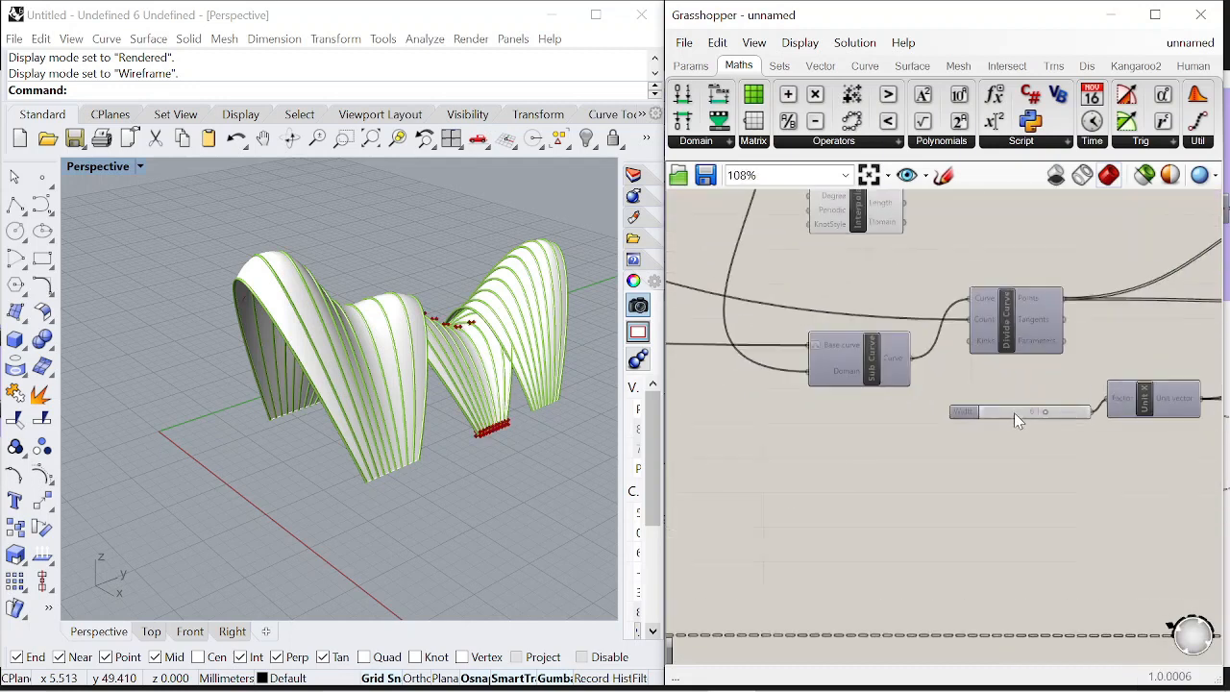
{"action": "scroll", "coordinate": [982, 419], "scroll_direction": "down", "scroll_amount": 1}
{"action": "left_click_drag", "start_coordinate": [982, 420], "coordinate": [804, 433]}
{"action": "scroll", "coordinate": [1040, 429], "scroll_direction": "down", "scroll_amount": 4}
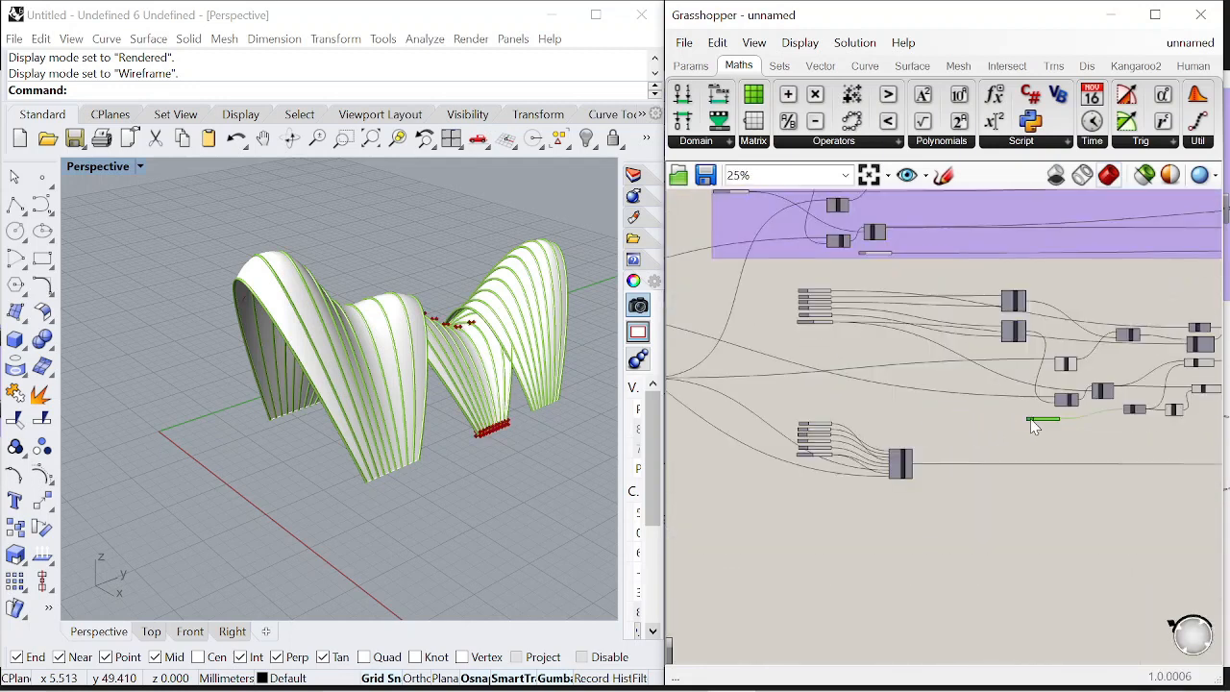
- Cluster the second arch's exploded components again, leaving the Width slider outside as an input
{"action": "scroll", "coordinate": [806, 336], "scroll_direction": "down", "scroll_amount": 3}
{"action": "right_click_drag", "start_coordinate": [930, 344], "coordinate": [851, 356]}
{"action": "scroll", "coordinate": [851, 355], "scroll_direction": "up", "scroll_amount": 1}
{"action": "left_click_drag", "start_coordinate": [832, 299], "coordinate": [1102, 416]}
{"action": "scroll", "coordinate": [1038, 389], "scroll_direction": "up", "scroll_amount": 3}
{"action": "right_click", "coordinate": [1030, 398]}
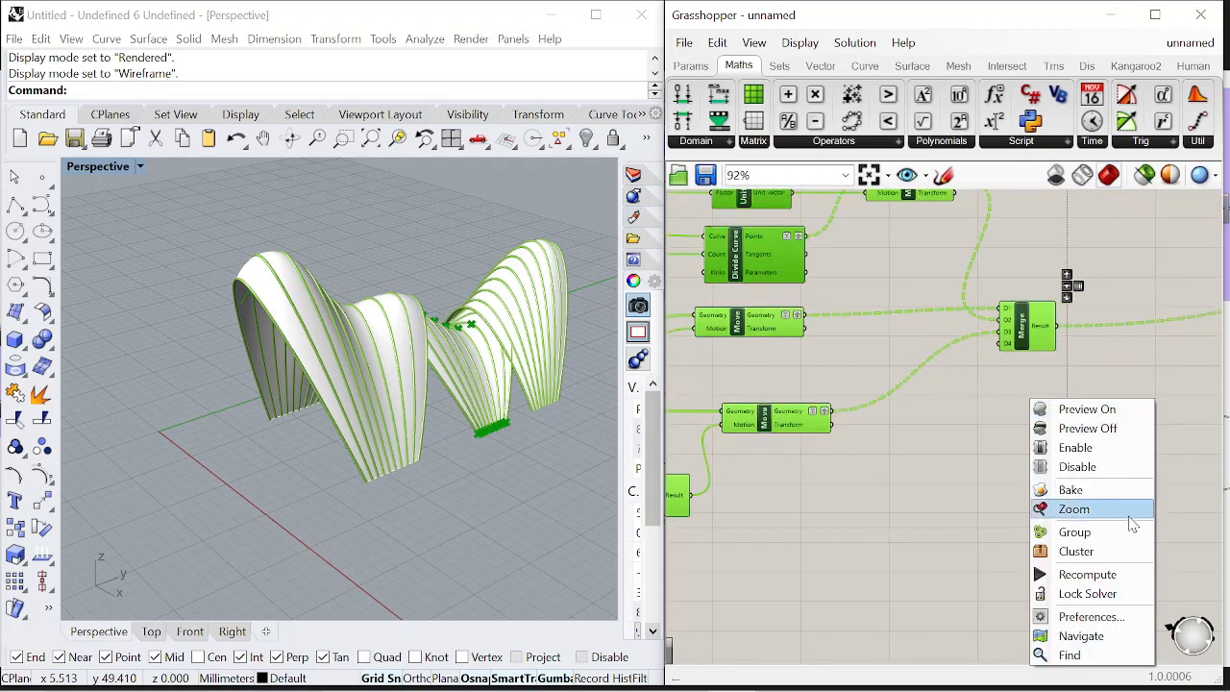
{"action": "left_click", "coordinate": [1067, 554]}
{"action": "scroll", "coordinate": [1008, 384], "scroll_direction": "down", "scroll_amount": 5}
{"action": "scroll", "coordinate": [994, 360], "scroll_direction": "up", "scroll_amount": 4}
{"action": "left_click", "coordinate": [875, 357]}
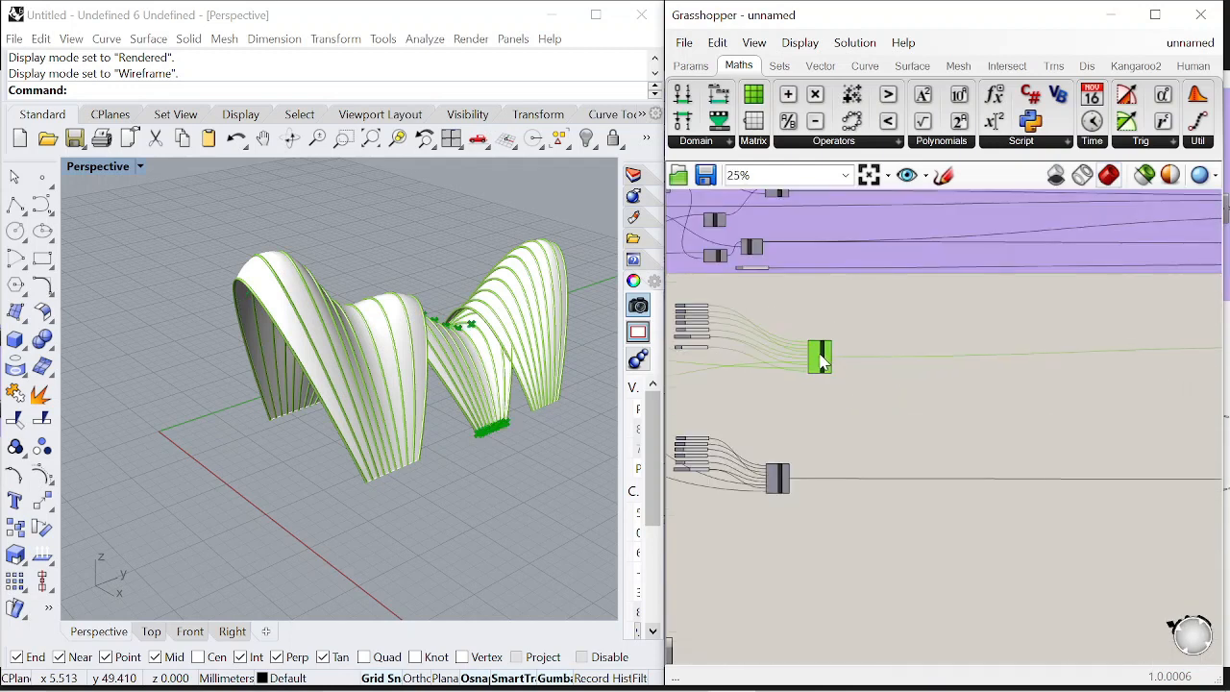
- Explode the third arch's cluster and place its Width slider below its other sliders
{"action": "scroll", "coordinate": [971, 413], "scroll_direction": "up", "scroll_amount": 8}
{"action": "scroll", "coordinate": [969, 423], "scroll_direction": "down", "scroll_amount": 4}
{"action": "right_click", "coordinate": [966, 425]}
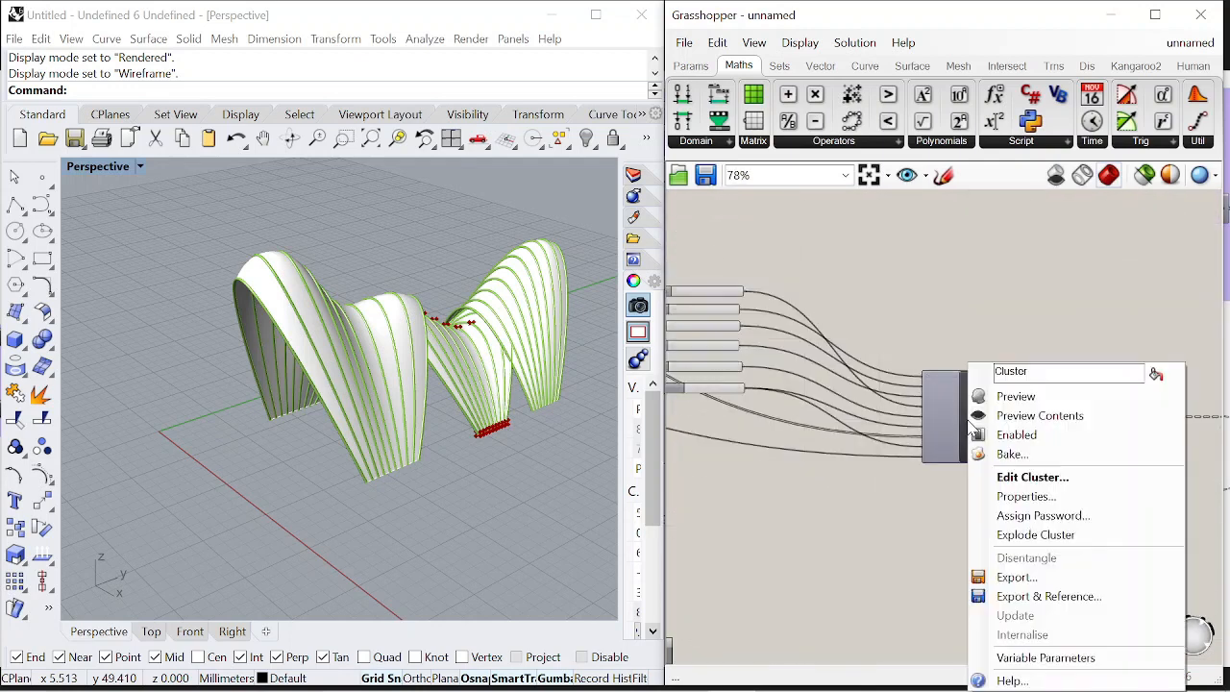
{"action": "left_click", "coordinate": [1062, 536]}
{"action": "scroll", "coordinate": [1024, 392], "scroll_direction": "down", "scroll_amount": 5}
{"action": "scroll", "coordinate": [1020, 381], "scroll_direction": "up", "scroll_amount": 8}
{"action": "scroll", "coordinate": [997, 405], "scroll_direction": "down", "scroll_amount": 5}
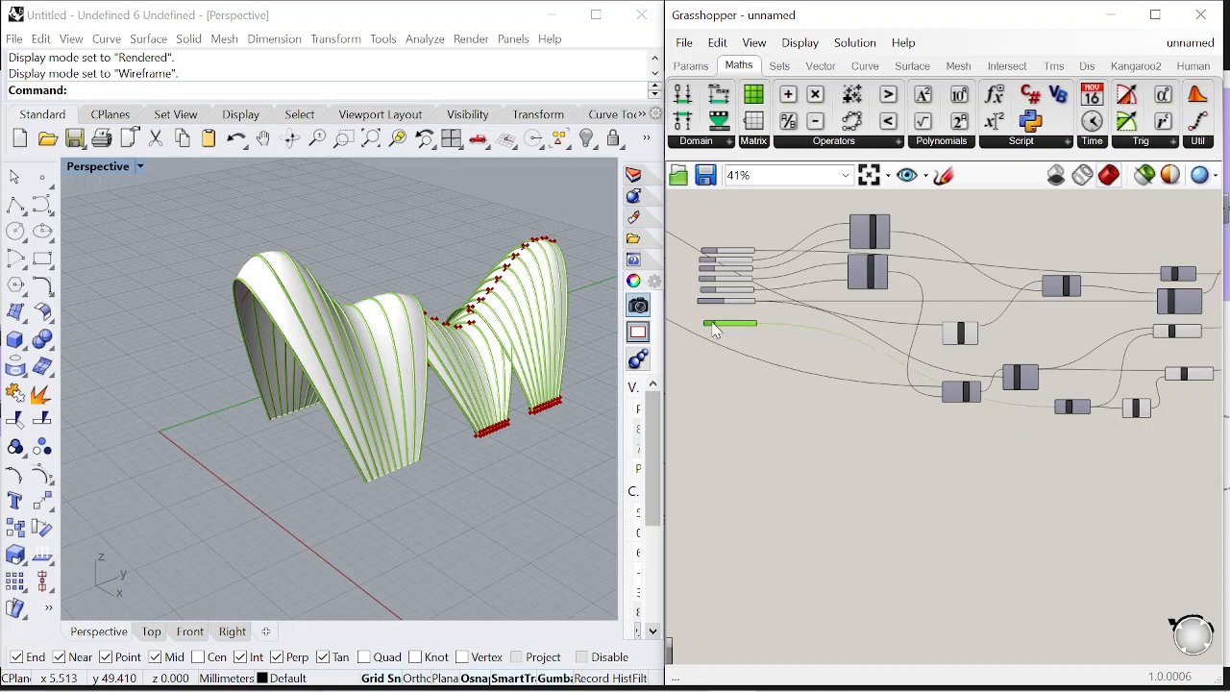
{"action": "scroll", "coordinate": [787, 423], "scroll_direction": "down", "scroll_amount": 2}
- Cluster the third arch's exploded components again, keeping the Width slider outside as an input
{"action": "left_click_drag", "start_coordinate": [824, 271], "coordinate": [1097, 419]}
{"action": "scroll", "coordinate": [1097, 419], "scroll_direction": "down", "scroll_amount": 3}
{"action": "scroll", "coordinate": [974, 385], "scroll_direction": "up", "scroll_amount": 2}
{"action": "right_click", "coordinate": [968, 412]}
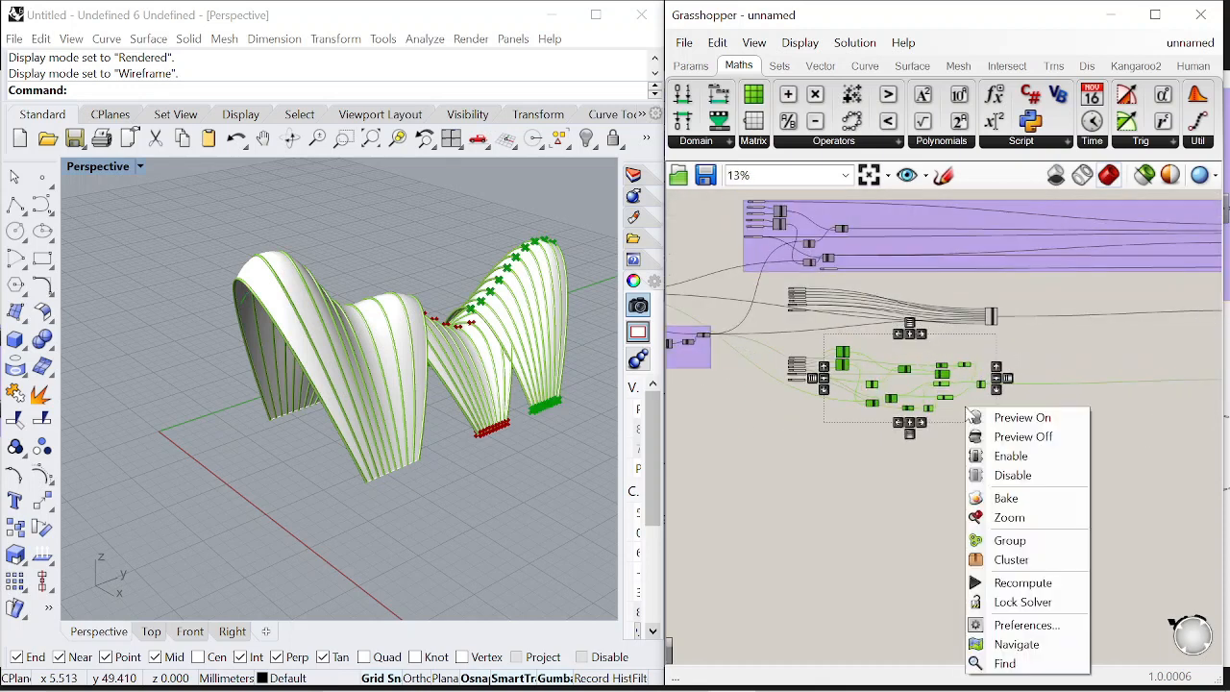
{"action": "left_click", "coordinate": [1063, 560]}
- Move both new clusters closer to their sliders and arrange the slider groups beside them
{"action": "scroll", "coordinate": [818, 359], "scroll_direction": "up", "scroll_amount": 2}
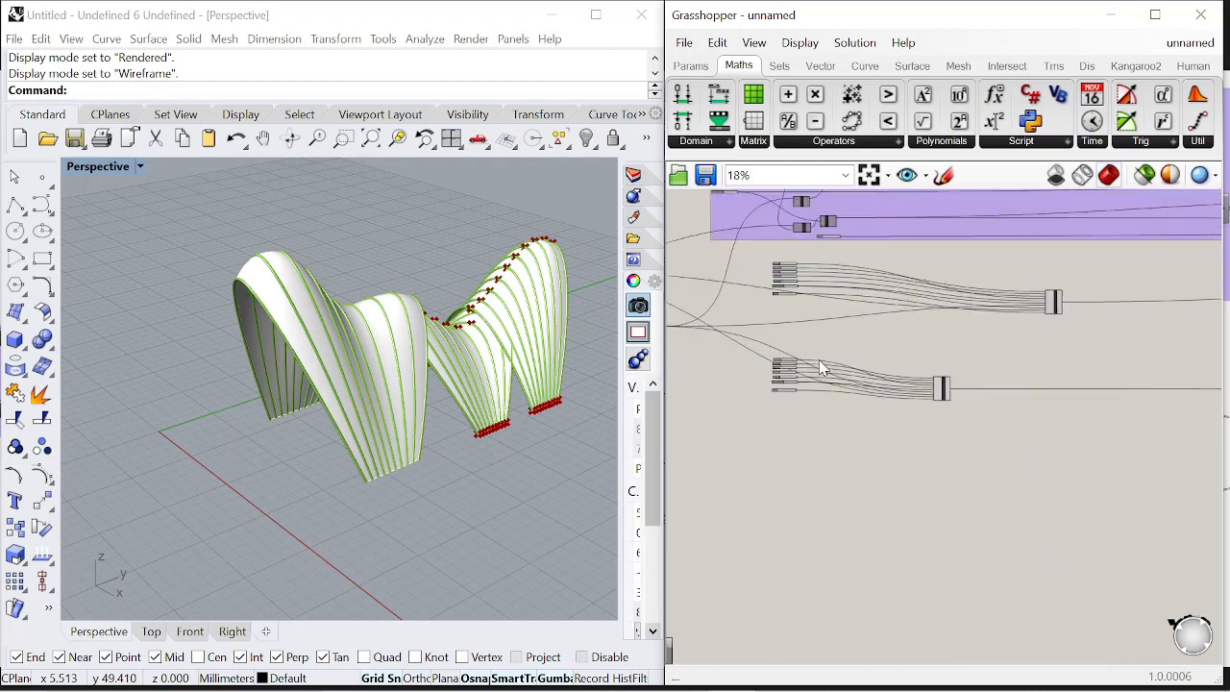
{"action": "right_click_drag", "start_coordinate": [822, 361], "coordinate": [831, 409]}
{"action": "scroll", "coordinate": [984, 376], "scroll_direction": "down", "scroll_amount": 2}
{"action": "right_click_drag", "start_coordinate": [1031, 360], "coordinate": [1028, 384]}
{"action": "scroll", "coordinate": [1028, 383], "scroll_direction": "up", "scroll_amount": 1}
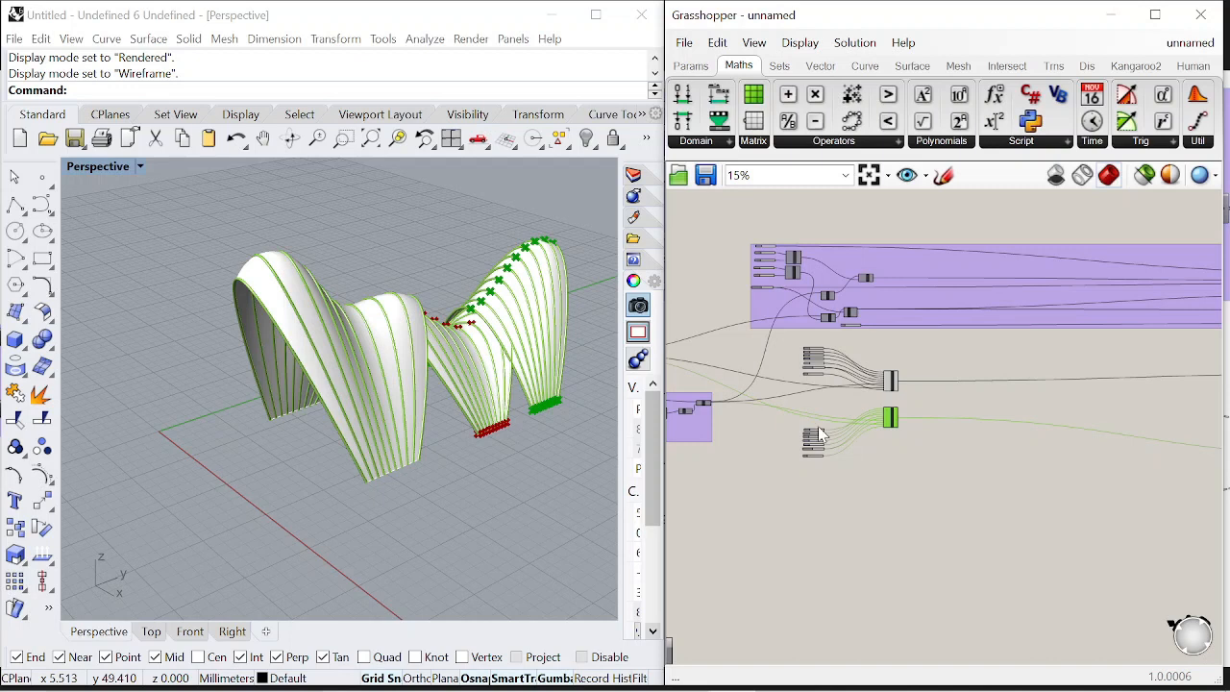
{"action": "scroll", "coordinate": [819, 434], "scroll_direction": "up", "scroll_amount": 5}
{"action": "scroll", "coordinate": [769, 430], "scroll_direction": "down", "scroll_amount": 3}
{"action": "left_click_drag", "start_coordinate": [776, 415], "coordinate": [884, 524]}
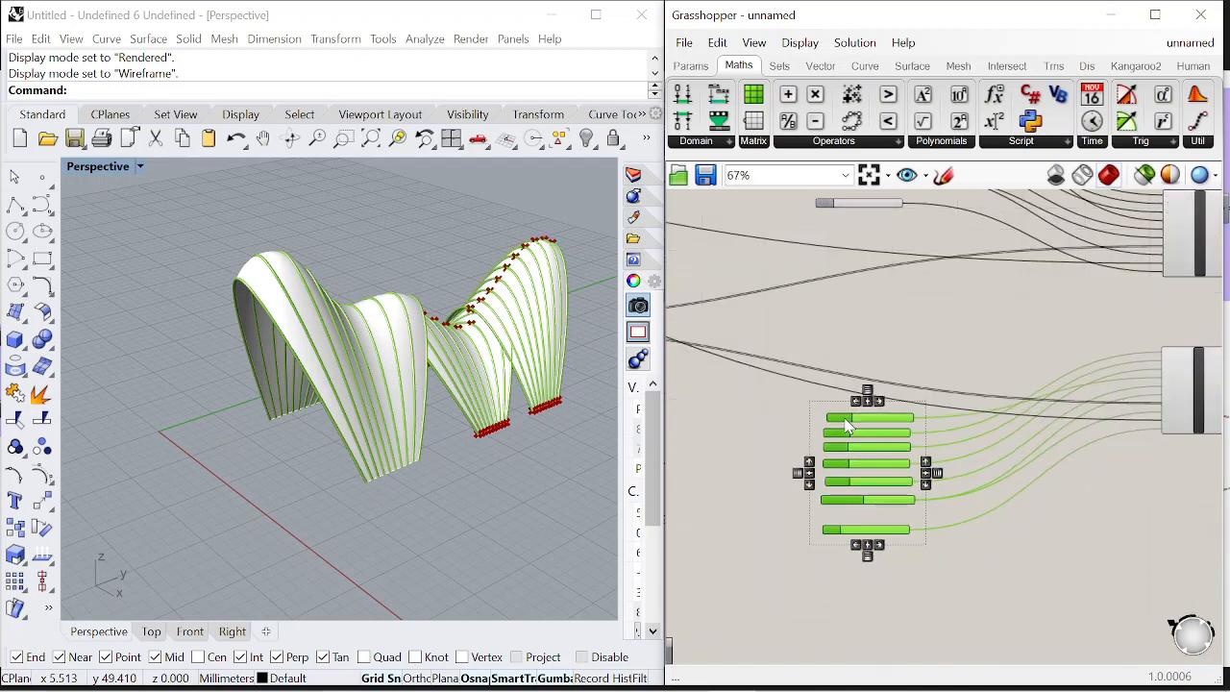
- Turn off the preview of the second and third arches' new clusters
{"action": "scroll", "coordinate": [845, 421], "scroll_direction": "down", "scroll_amount": 6}
{"action": "left_click", "coordinate": [991, 389]}
{"action": "scroll", "coordinate": [990, 391], "scroll_direction": "up", "scroll_amount": 4}
{"action": "left_click", "coordinate": [989, 414]}
{"action": "right_click", "coordinate": [990, 368]}
{"action": "left_click", "coordinate": [1015, 398]}
{"action": "left_click", "coordinate": [994, 319]}
{"action": "right_click", "coordinate": [985, 249]}
{"action": "left_click", "coordinate": [1049, 278]}
{"action": "left_click", "coordinate": [1081, 276]}
- Set the third arch's Width slider to 7.4 and review the canopy together with the second arch's sliders
{"action": "scroll", "coordinate": [704, 540], "scroll_direction": "up", "scroll_amount": 8}
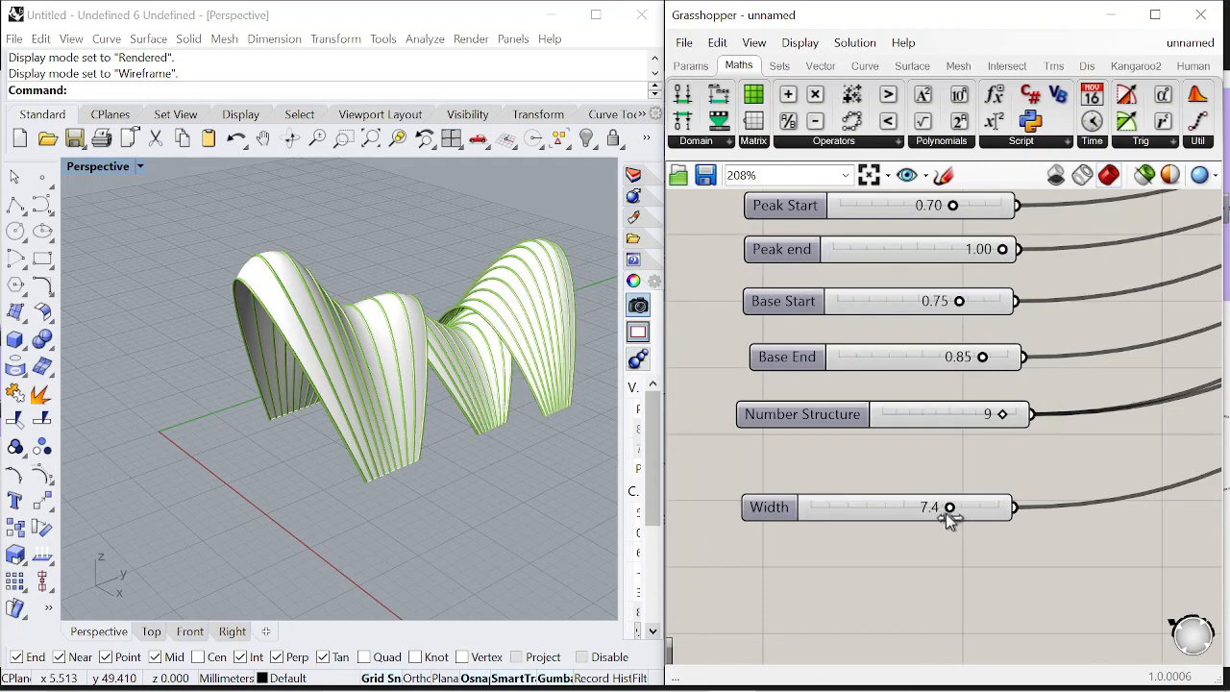
{"action": "scroll", "coordinate": [509, 349], "scroll_direction": "up", "scroll_amount": 3}
{"action": "mouse_move", "coordinate": [442, 404]}
{"action": "right_mouse_down"}
{"action": "mouse_move", "coordinate": [393, 297]}
{"action": "mouse_move", "coordinate": [376, 368]}
{"action": "mouse_move", "coordinate": [432, 392]}
{"action": "right_mouse_up"}
{"action": "scroll", "coordinate": [389, 389], "scroll_direction": "up", "scroll_amount": 3}
{"action": "scroll", "coordinate": [380, 389], "scroll_direction": "down", "scroll_amount": 3}
{"action": "scroll", "coordinate": [861, 461], "scroll_direction": "down", "scroll_amount": 1}
{"action": "scroll", "coordinate": [839, 522], "scroll_direction": "down", "scroll_amount": 4}
{"action": "scroll", "coordinate": [838, 522], "scroll_direction": "up", "scroll_amount": 4}
{"action": "scroll", "coordinate": [860, 363], "scroll_direction": "down", "scroll_amount": 4}
{"action": "scroll", "coordinate": [839, 384], "scroll_direction": "up", "scroll_amount": 3}
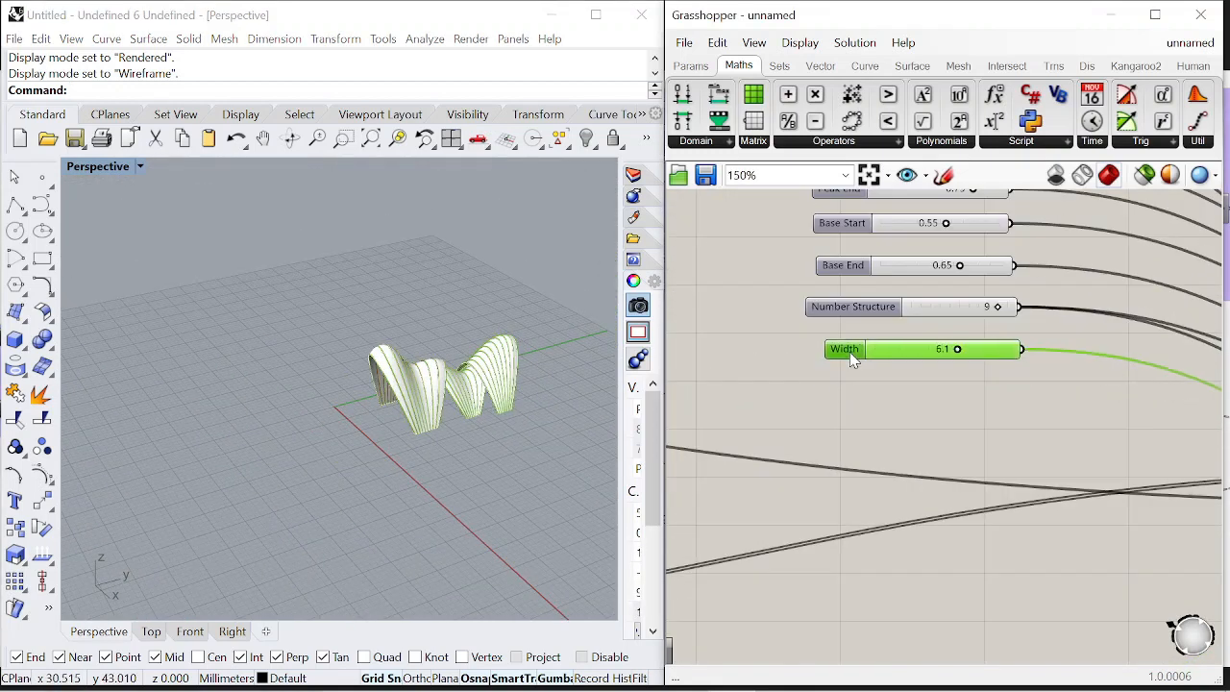
- Switch the Perspective view to the Rendered display mode and inspect the ribbed canopy from several sides
{"action": "scroll", "coordinate": [410, 323], "scroll_direction": "up", "scroll_amount": 4}
{"action": "left_click", "coordinate": [72, 39]}
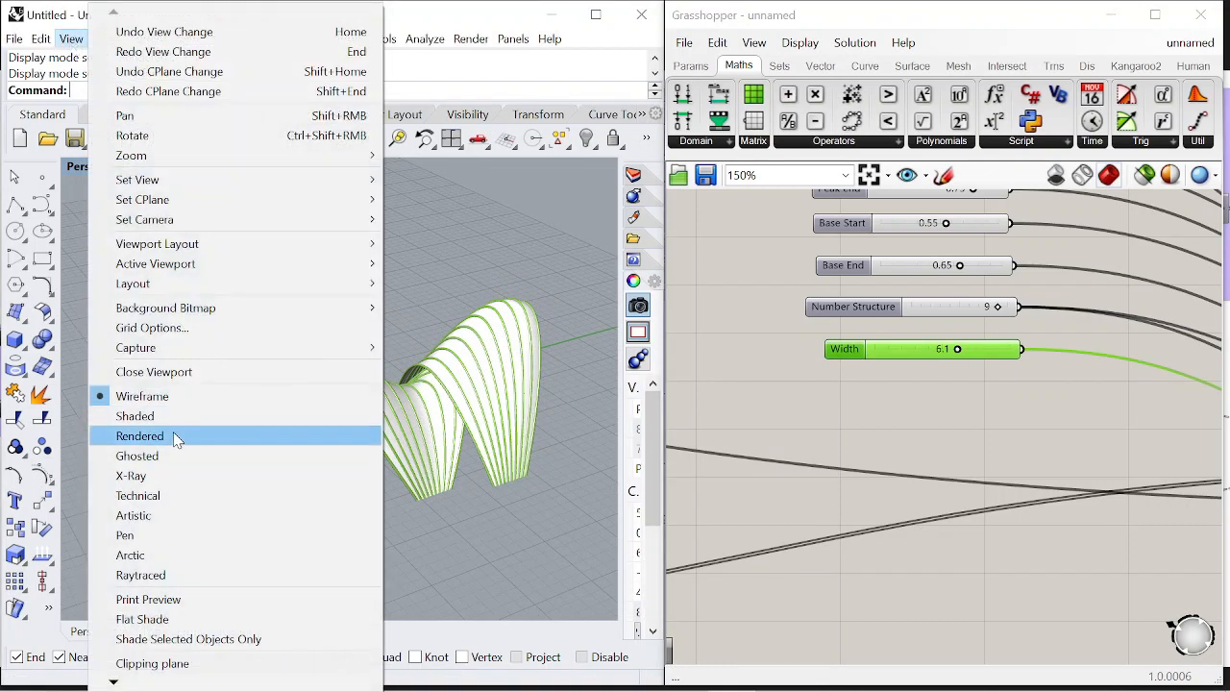
{"action": "left_click", "coordinate": [173, 433]}
{"action": "right_click_drag", "start_coordinate": [403, 344], "coordinate": [519, 404]}
{"action": "scroll", "coordinate": [390, 340], "scroll_direction": "down", "scroll_amount": 4}
{"action": "scroll", "coordinate": [415, 349], "scroll_direction": "up", "scroll_amount": 4}
{"action": "right_click_drag", "start_coordinate": [388, 442], "coordinate": [498, 395]}
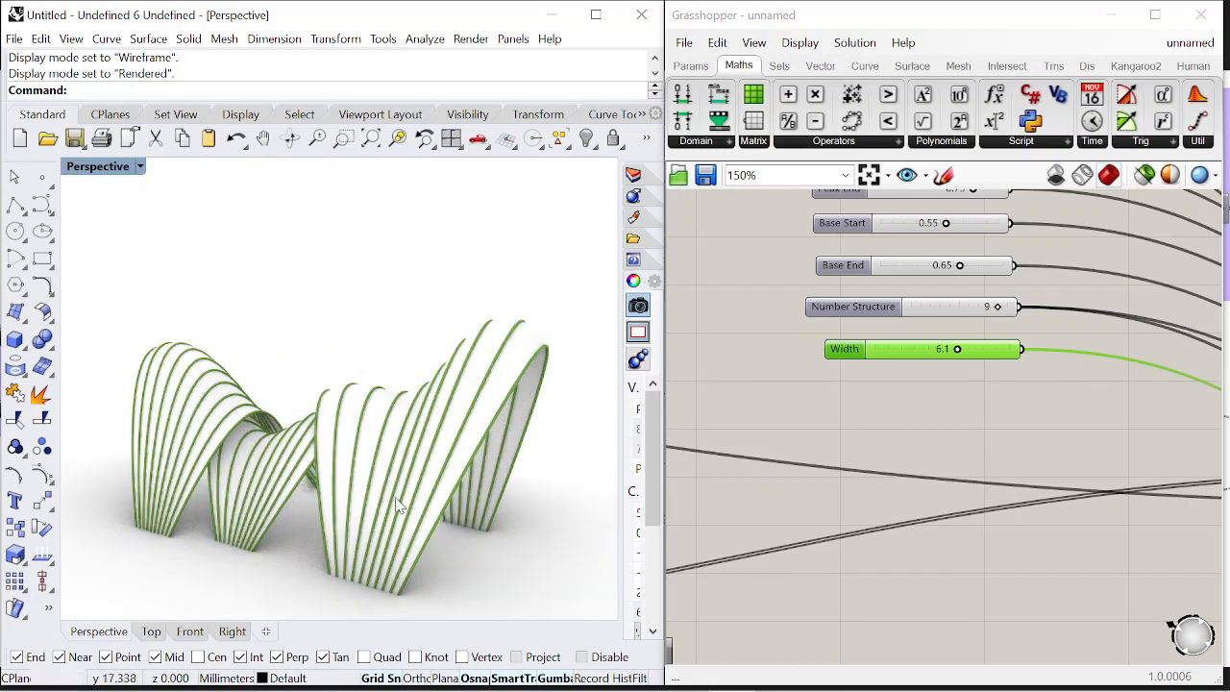
- Show the four-viewport layout and frame the whole canopy in the Front, Right and Top views
{"action": "double_click", "coordinate": [111, 174]}
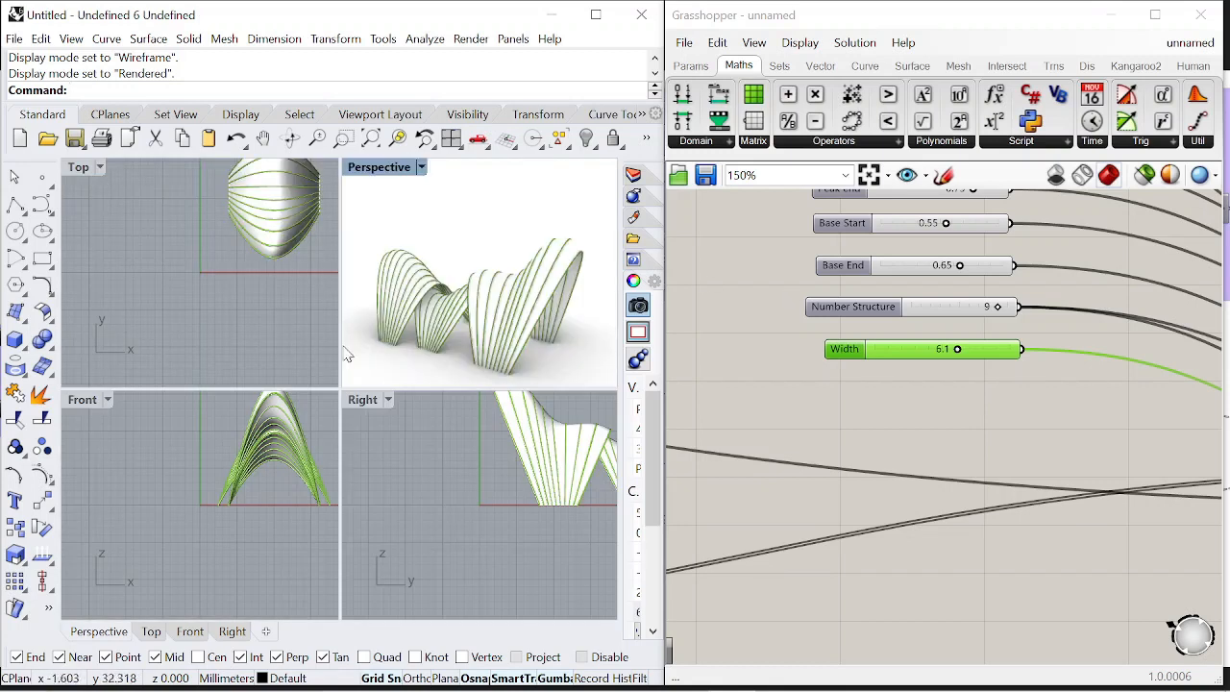
{"action": "scroll", "coordinate": [266, 452], "scroll_direction": "up", "scroll_amount": 4}
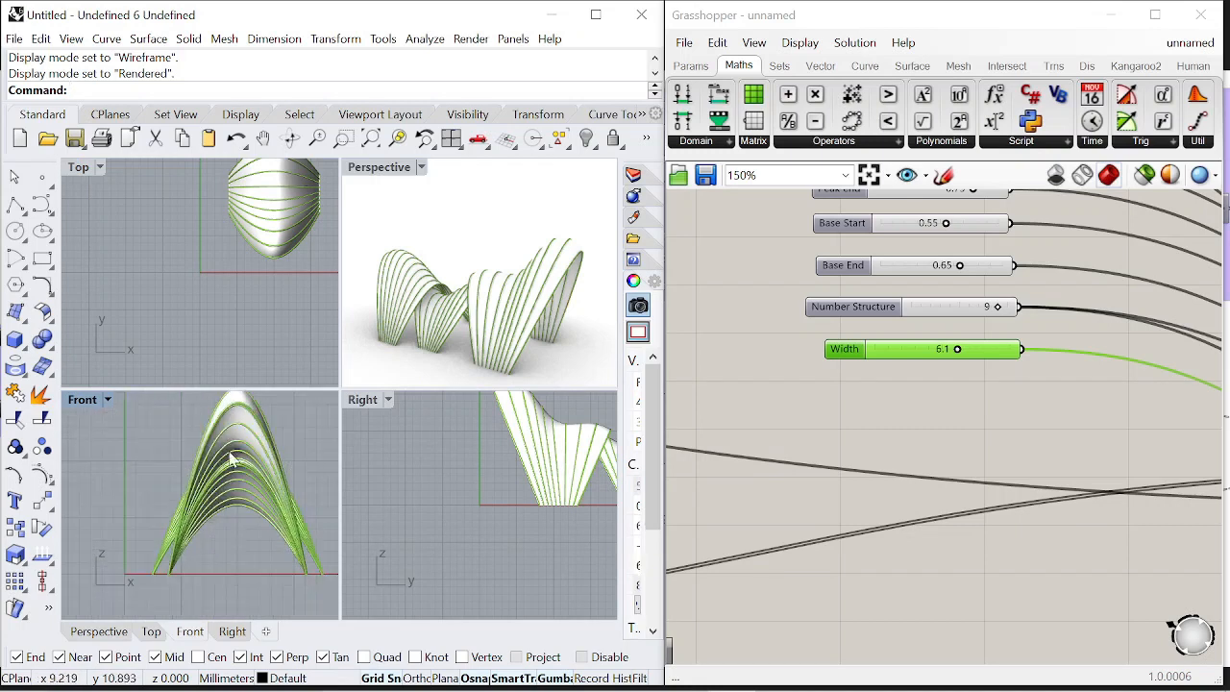
{"action": "scroll", "coordinate": [485, 492], "scroll_direction": "down", "scroll_amount": 9}
{"action": "scroll", "coordinate": [548, 477], "scroll_direction": "up", "scroll_amount": 9}
{"action": "scroll", "coordinate": [551, 454], "scroll_direction": "down", "scroll_amount": 4}
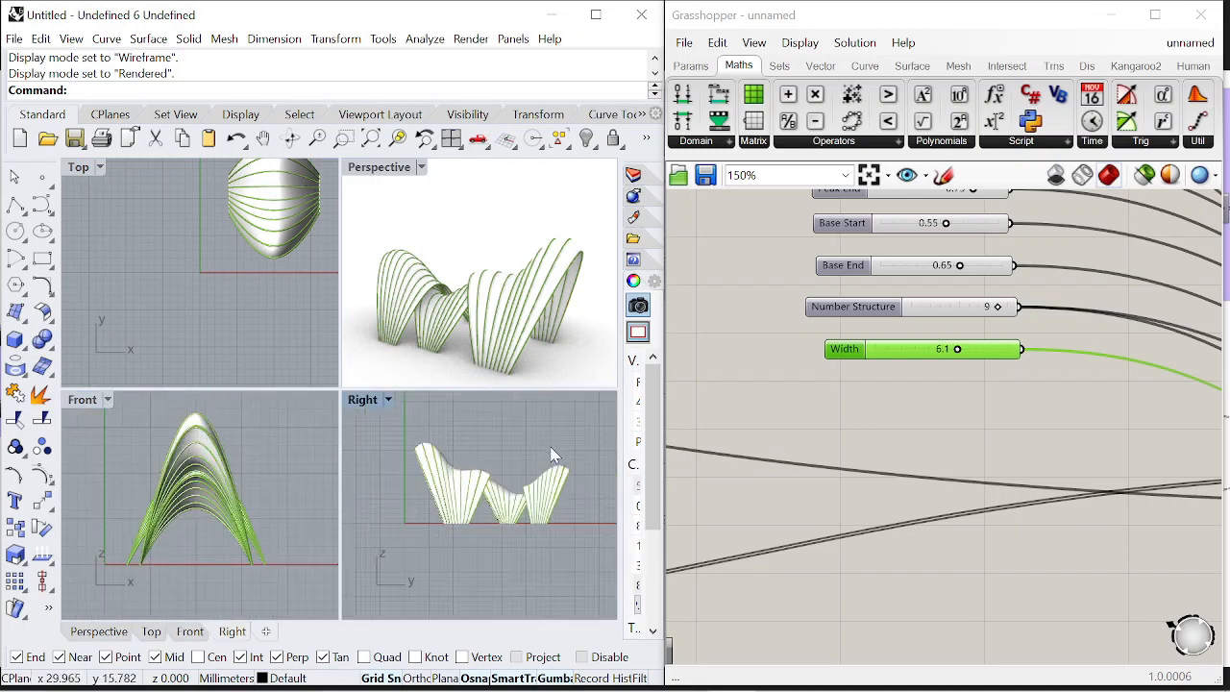
{"action": "scroll", "coordinate": [509, 500], "scroll_direction": "up", "scroll_amount": 4}
{"action": "scroll", "coordinate": [235, 348], "scroll_direction": "down", "scroll_amount": 5}
{"action": "scroll", "coordinate": [252, 258], "scroll_direction": "up", "scroll_amount": 1}
{"action": "scroll", "coordinate": [257, 270], "scroll_direction": "down", "scroll_amount": 1}
{"action": "scroll", "coordinate": [861, 326], "scroll_direction": "down", "scroll_amount": 5}
{"action": "scroll", "coordinate": [845, 323], "scroll_direction": "up", "scroll_amount": 6}
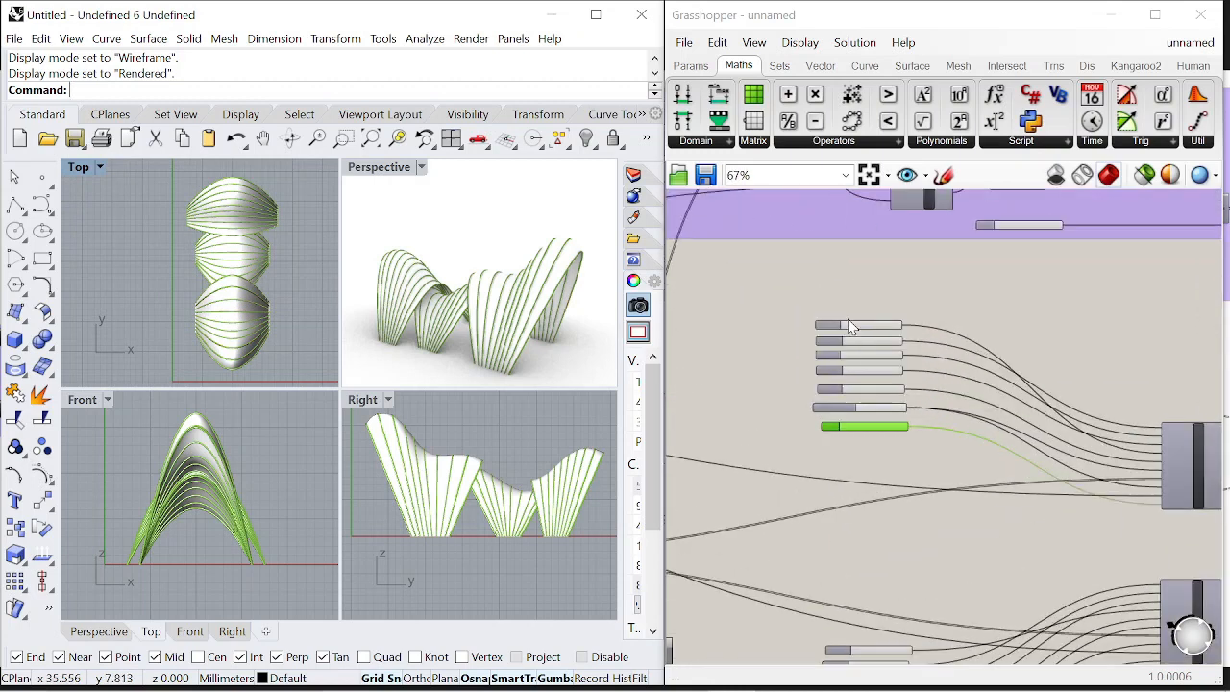
- Set the second arch's Add Peak to 0.6 and Width to 5.4
{"action": "mouse_move", "coordinate": [843, 321]}
{"action": "left_mouse_down"}
{"action": "mouse_move", "coordinate": [950, 332]}
{"action": "mouse_move", "coordinate": [853, 323]}
{"action": "left_mouse_up"}
{"action": "scroll", "coordinate": [909, 391], "scroll_direction": "up", "scroll_amount": 1}
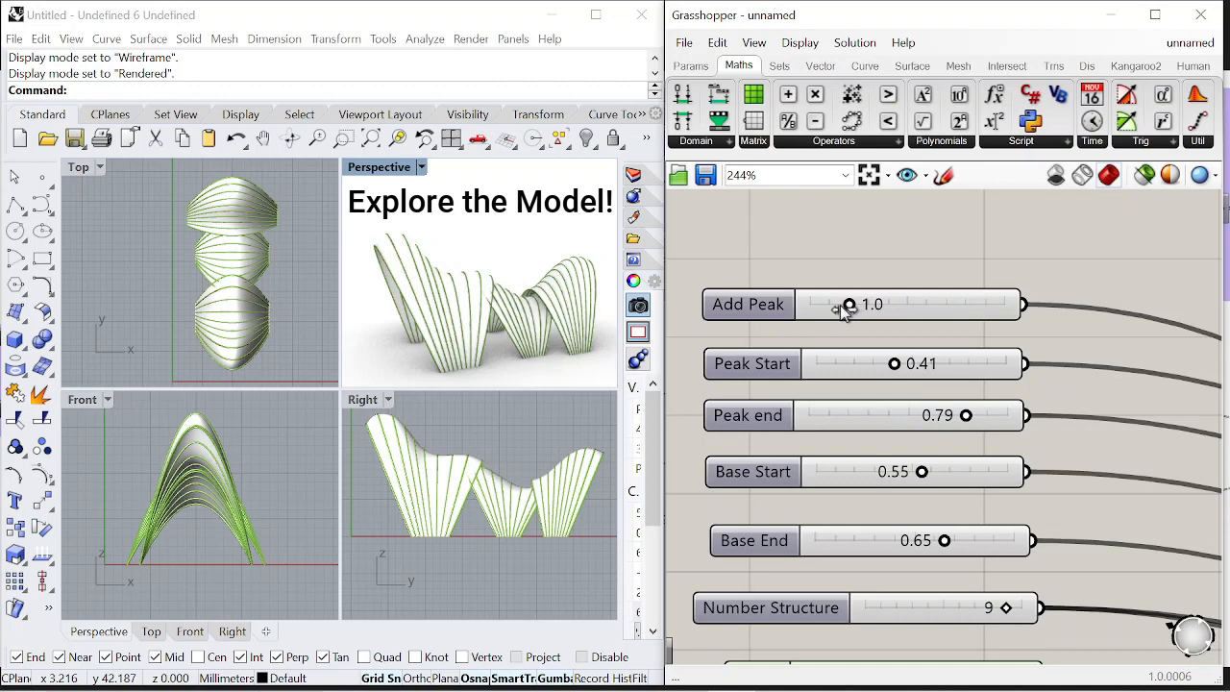
{"action": "right_click_drag", "start_coordinate": [903, 567], "coordinate": [897, 422]}
{"action": "scroll", "coordinate": [924, 531], "scroll_direction": "up", "scroll_amount": 2}
{"action": "left_click_drag", "start_coordinate": [932, 530], "coordinate": [904, 528]}
{"action": "right_click_drag", "start_coordinate": [380, 300], "coordinate": [582, 306]}
{"action": "scroll", "coordinate": [906, 355], "scroll_direction": "down", "scroll_amount": 9}
- Set the first arch's Base Start to 0.26 and Base End to 0.37, with Peak Start at 0.00 and a higher Peak end
{"action": "right_click_drag", "start_coordinate": [817, 433], "coordinate": [1038, 384]}
{"action": "scroll", "coordinate": [865, 403], "scroll_direction": "up", "scroll_amount": 3}
{"action": "right_click_drag", "start_coordinate": [471, 313], "coordinate": [783, 354]}
{"action": "scroll", "coordinate": [783, 354], "scroll_direction": "up", "scroll_amount": 3}
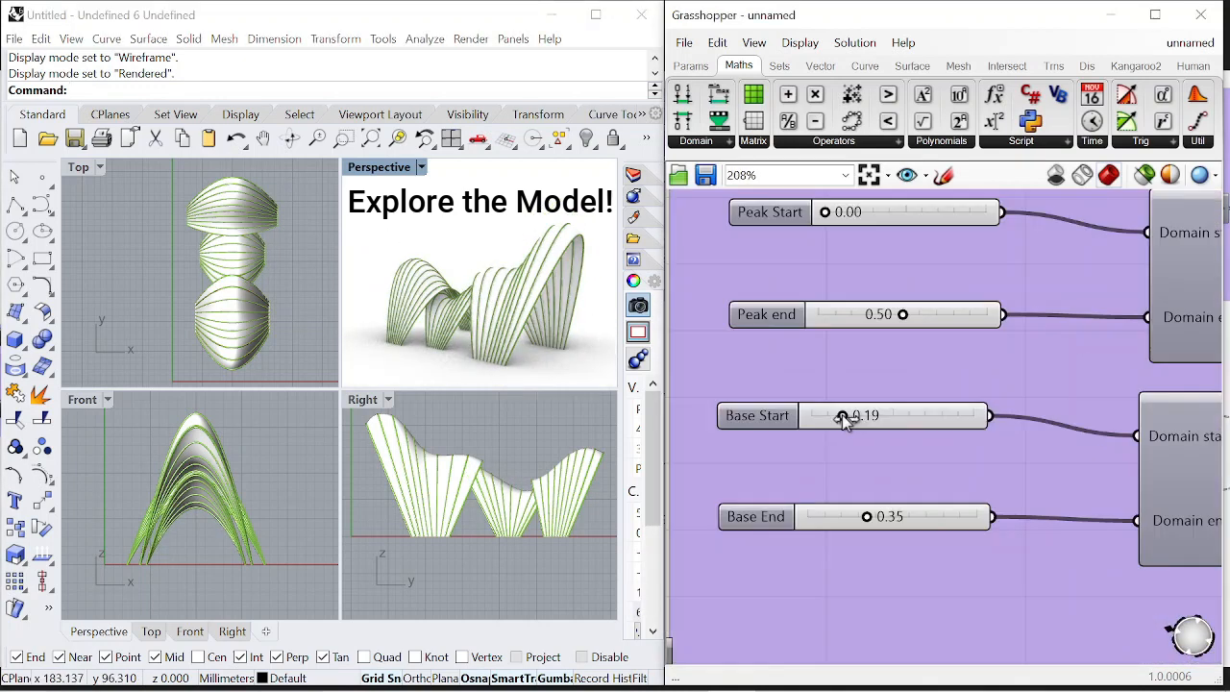
{"action": "left_click_drag", "start_coordinate": [843, 419], "coordinate": [862, 424]}
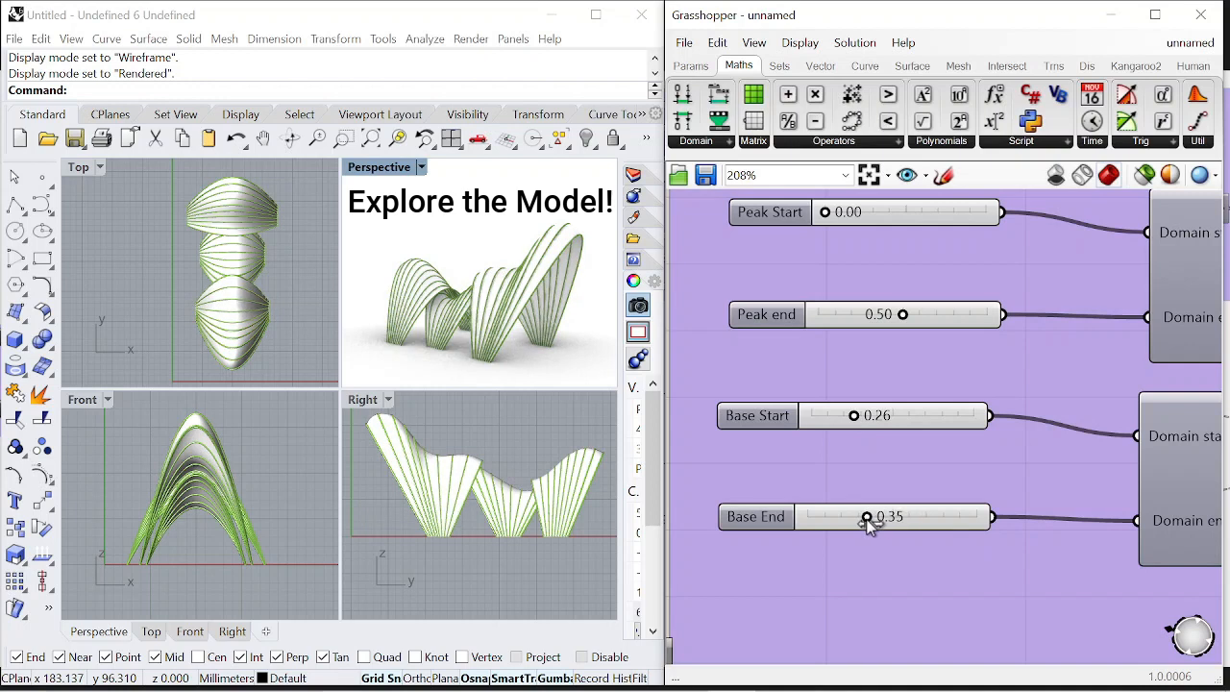
{"action": "scroll", "coordinate": [834, 322], "scroll_direction": "down", "scroll_amount": 4}
{"action": "scroll", "coordinate": [777, 327], "scroll_direction": "up", "scroll_amount": 4}
{"action": "right_click_drag", "start_coordinate": [774, 231], "coordinate": [831, 337]}
{"action": "mouse_move", "coordinate": [830, 285]}
{"action": "left_mouse_down"}
{"action": "mouse_move", "coordinate": [879, 286]}
{"action": "mouse_move", "coordinate": [825, 284]}
{"action": "left_mouse_up"}
{"action": "left_click_drag", "start_coordinate": [899, 387], "coordinate": [918, 389]}
- Set the second arch's Add Peak to 2.6 and Width to 8.3
{"action": "right_click_drag", "start_coordinate": [567, 317], "coordinate": [375, 317]}
{"action": "scroll", "coordinate": [923, 327], "scroll_direction": "down", "scroll_amount": 4}
{"action": "right_click_drag", "start_coordinate": [1019, 269], "coordinate": [846, 298]}
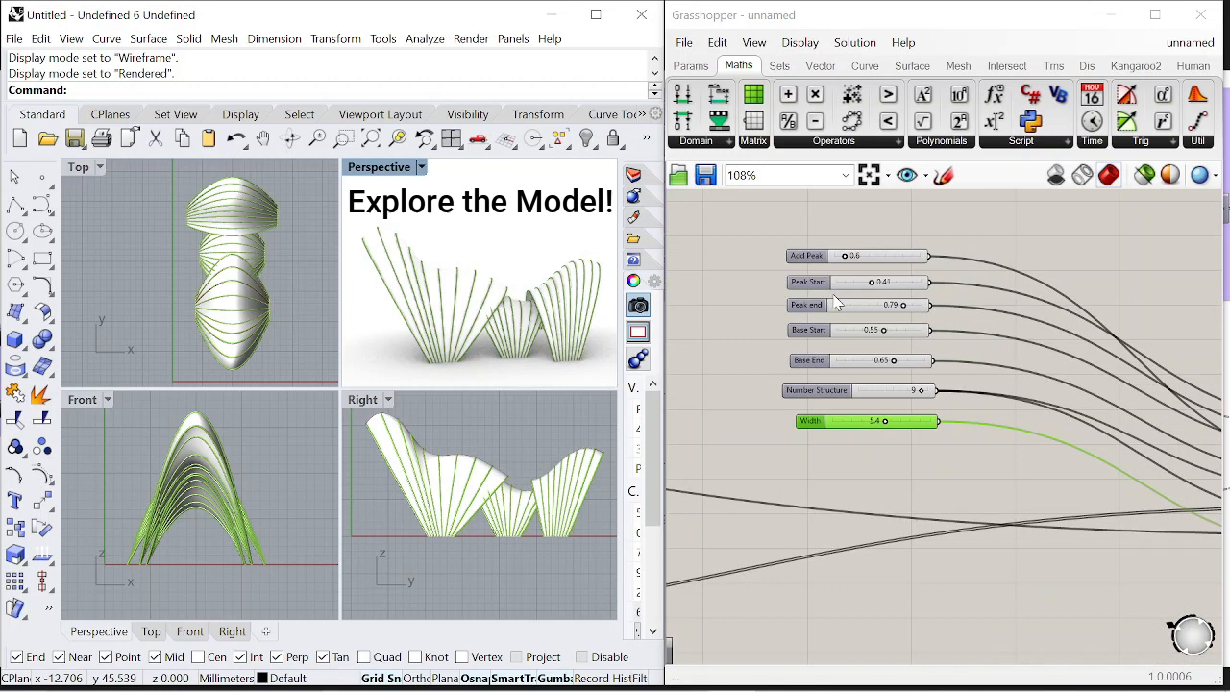
{"action": "scroll", "coordinate": [843, 289], "scroll_direction": "up", "scroll_amount": 3}
{"action": "scroll", "coordinate": [909, 413], "scroll_direction": "down", "scroll_amount": 2}
{"action": "scroll", "coordinate": [898, 395], "scroll_direction": "up", "scroll_amount": 2}
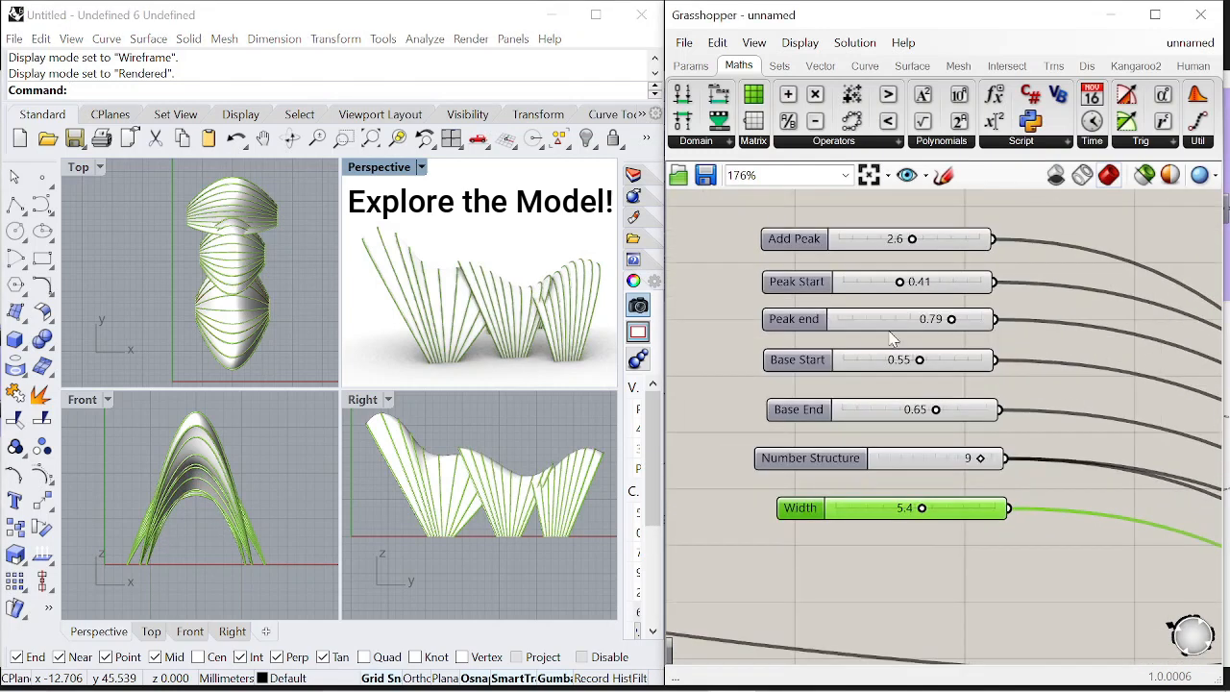
{"action": "left_click_drag", "start_coordinate": [960, 509], "coordinate": [969, 510]}
{"action": "right_click_drag", "start_coordinate": [547, 278], "coordinate": [434, 272]}
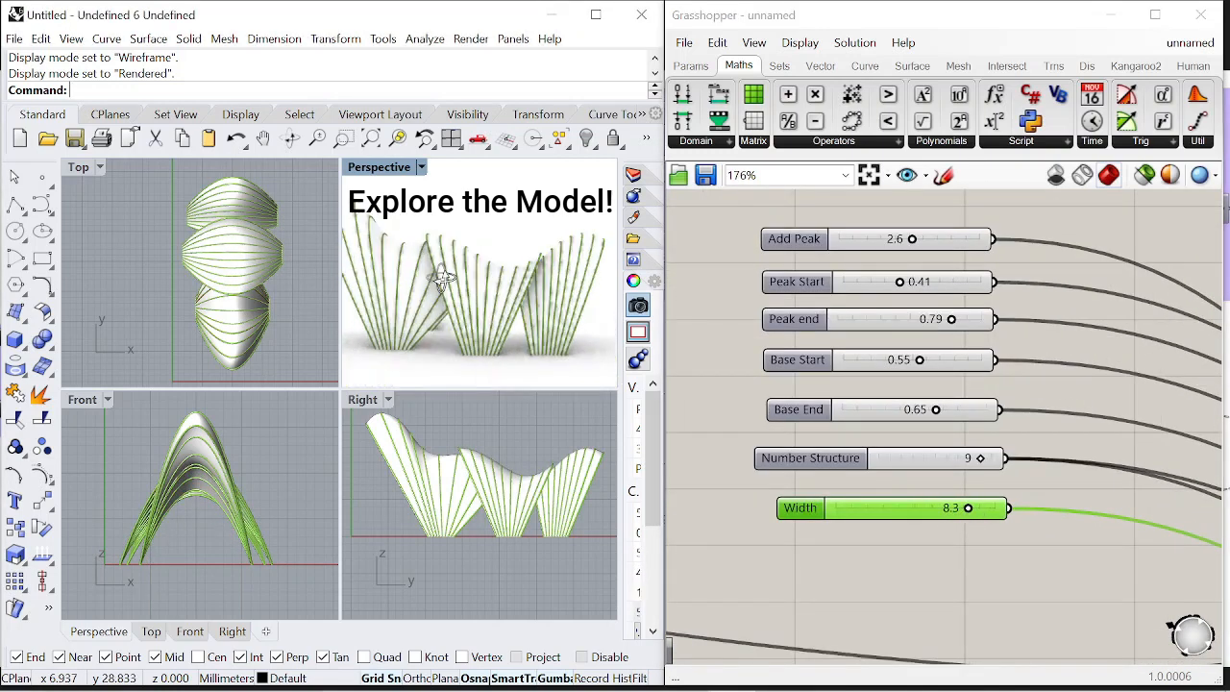
- Set the third arch's Add Peak to 1.6, Peak Start 0.71, Peak end 1.00, Base Start 0.83 and Base End 0.91
{"action": "scroll", "coordinate": [865, 481], "scroll_direction": "down", "scroll_amount": 4}
{"action": "right_click_drag", "start_coordinate": [922, 567], "coordinate": [834, 411]}
{"action": "scroll", "coordinate": [846, 373], "scroll_direction": "up", "scroll_amount": 2}
{"action": "scroll", "coordinate": [865, 309], "scroll_direction": "up", "scroll_amount": 2}
{"action": "left_click_drag", "start_coordinate": [857, 308], "coordinate": [847, 306]}
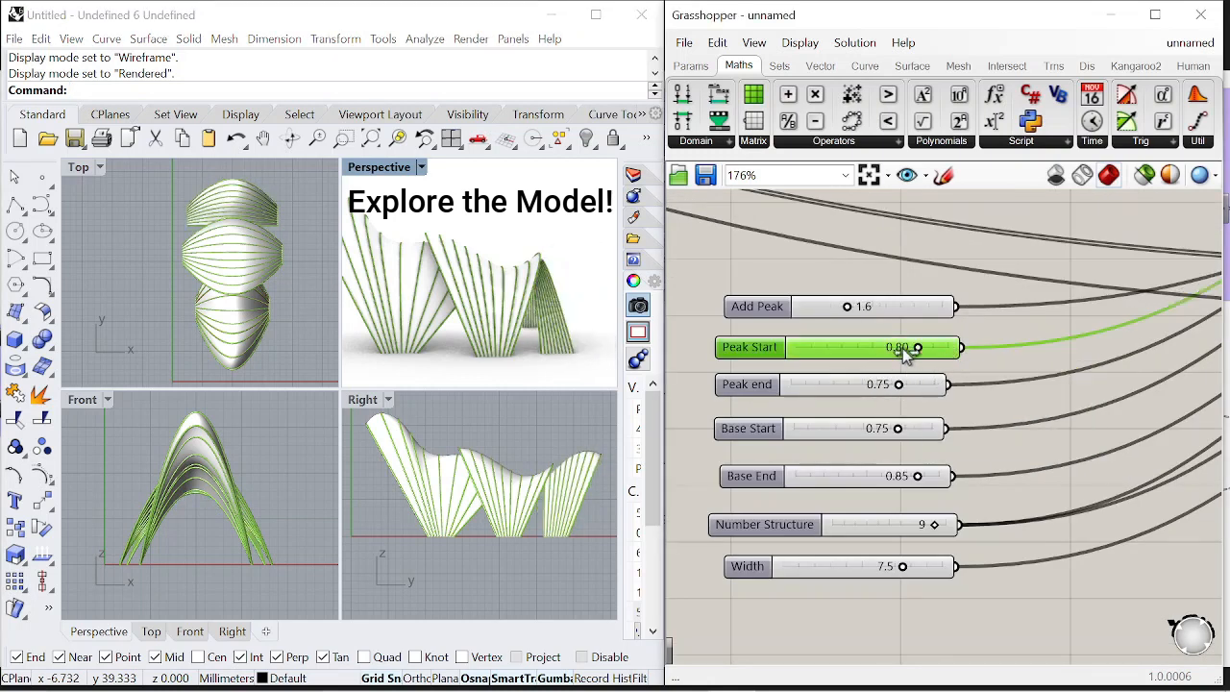
{"action": "mouse_move", "coordinate": [919, 476]}
{"action": "left_mouse_down"}
{"action": "mouse_move", "coordinate": [944, 481]}
{"action": "mouse_move", "coordinate": [925, 479]}
{"action": "left_mouse_up"}
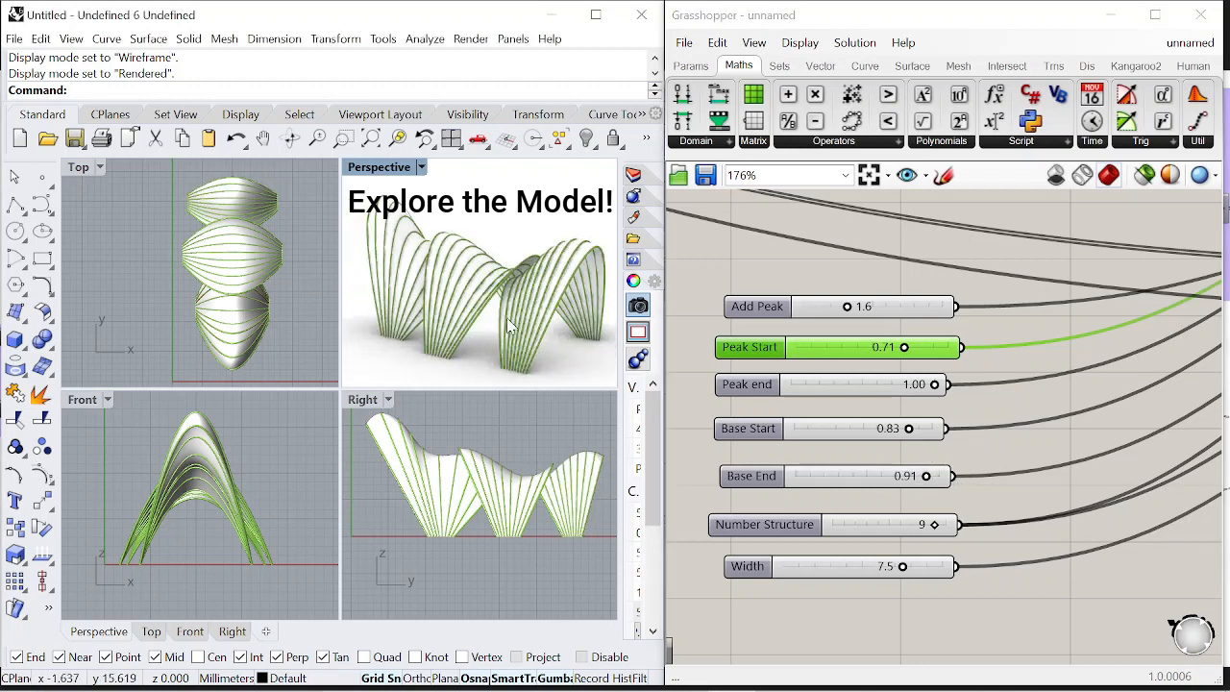
{"action": "left_click", "coordinate": [903, 431]}
{"action": "right_click_drag", "start_coordinate": [553, 298], "coordinate": [490, 278]}
- Maximize the rendered Perspective viewport and turn the canopy to a side view
{"action": "left_click", "coordinate": [422, 167]}
{"action": "left_click", "coordinate": [476, 111]}
{"action": "right_click_drag", "start_coordinate": [327, 422], "coordinate": [288, 452]}
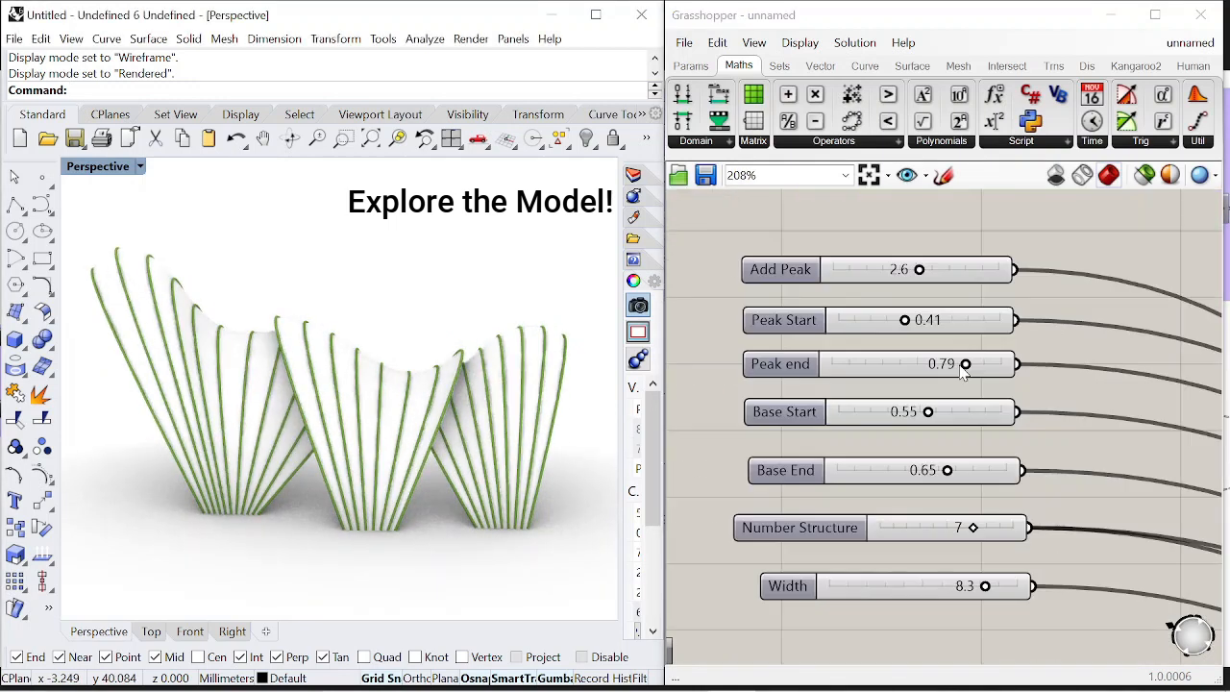
- Set the second arch's Peak end to 0.88, Number Structure to 10 and Peak Start to 0.37, and adjust the first arch's Peak end
{"action": "left_click_drag", "start_coordinate": [933, 363], "coordinate": [982, 370]}
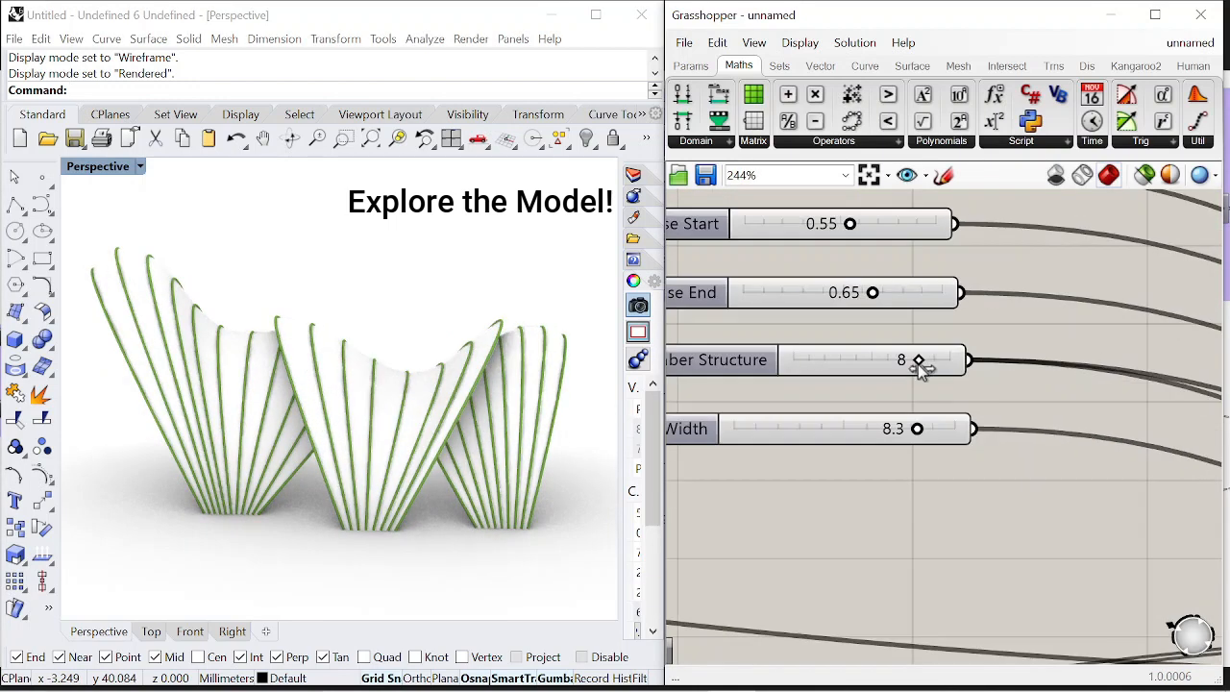
{"action": "left_click_drag", "start_coordinate": [922, 359], "coordinate": [949, 359]}
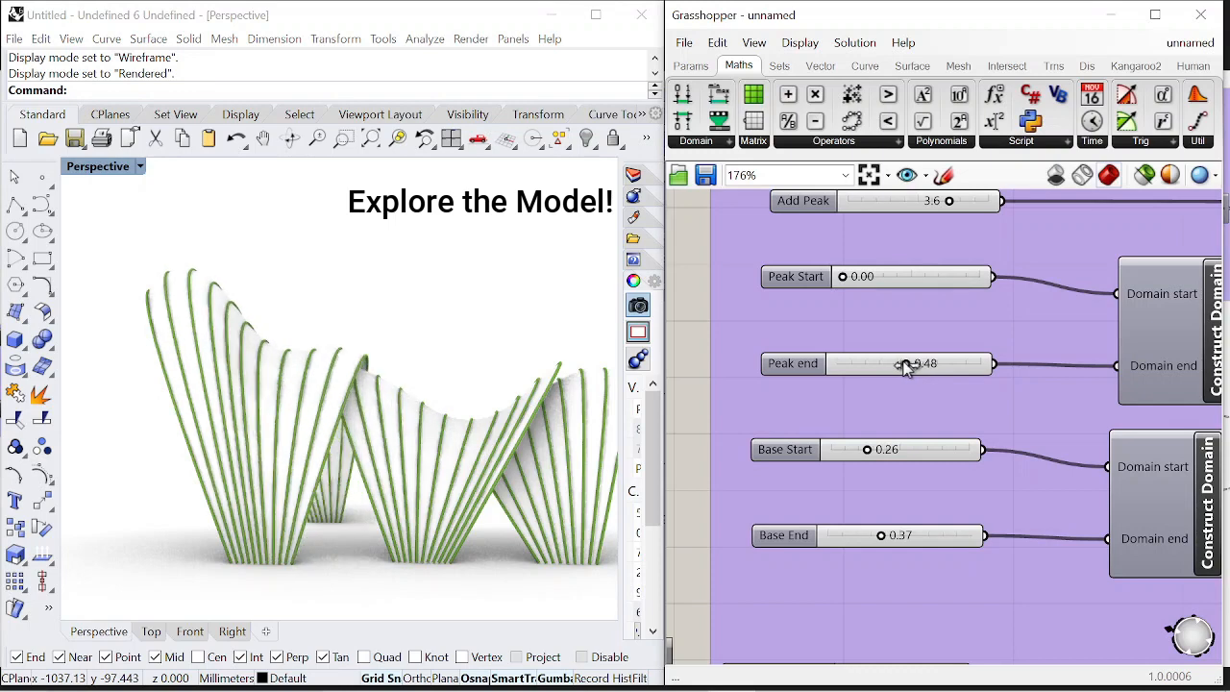
{"action": "left_click_drag", "start_coordinate": [906, 365], "coordinate": [914, 364]}
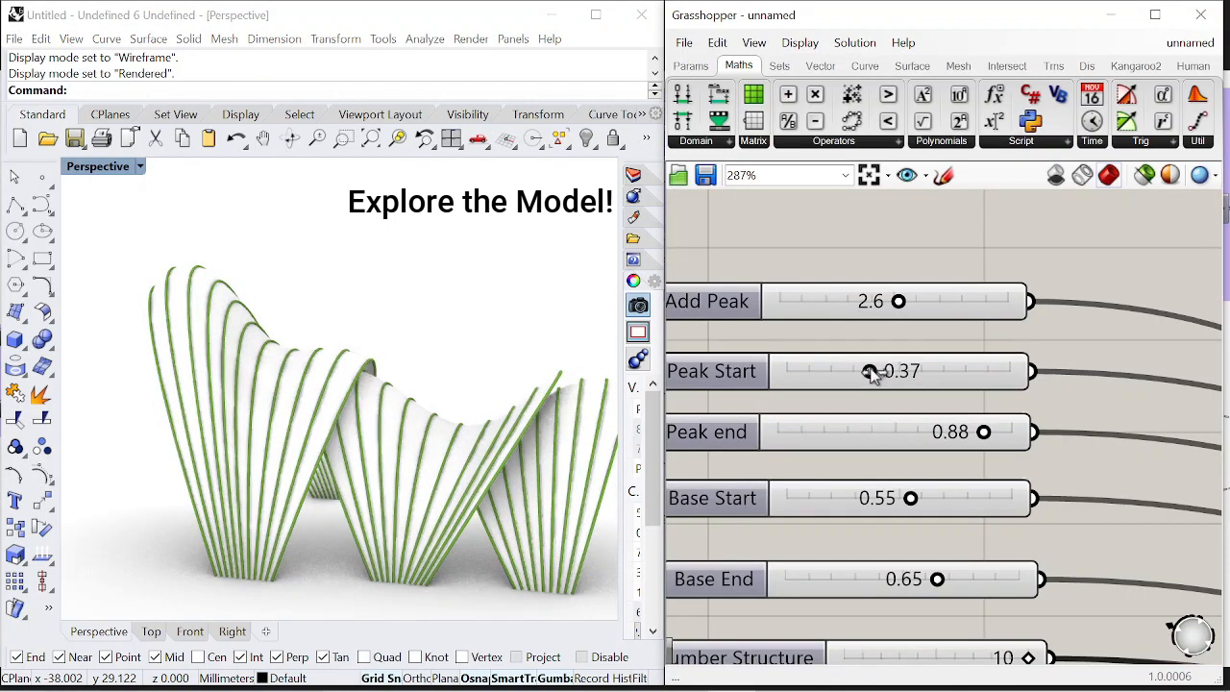
{"action": "right_click_drag", "start_coordinate": [327, 408], "coordinate": [467, 414]}
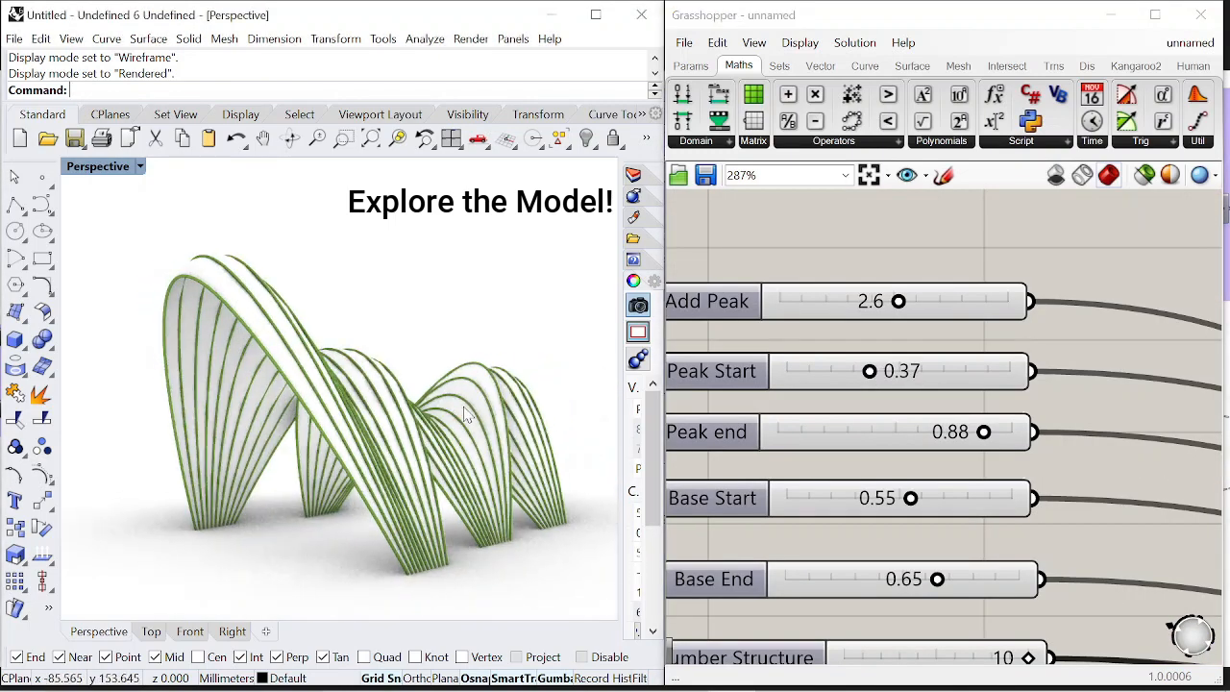
{"action": "right_click_drag", "start_coordinate": [537, 448], "coordinate": [335, 431]}
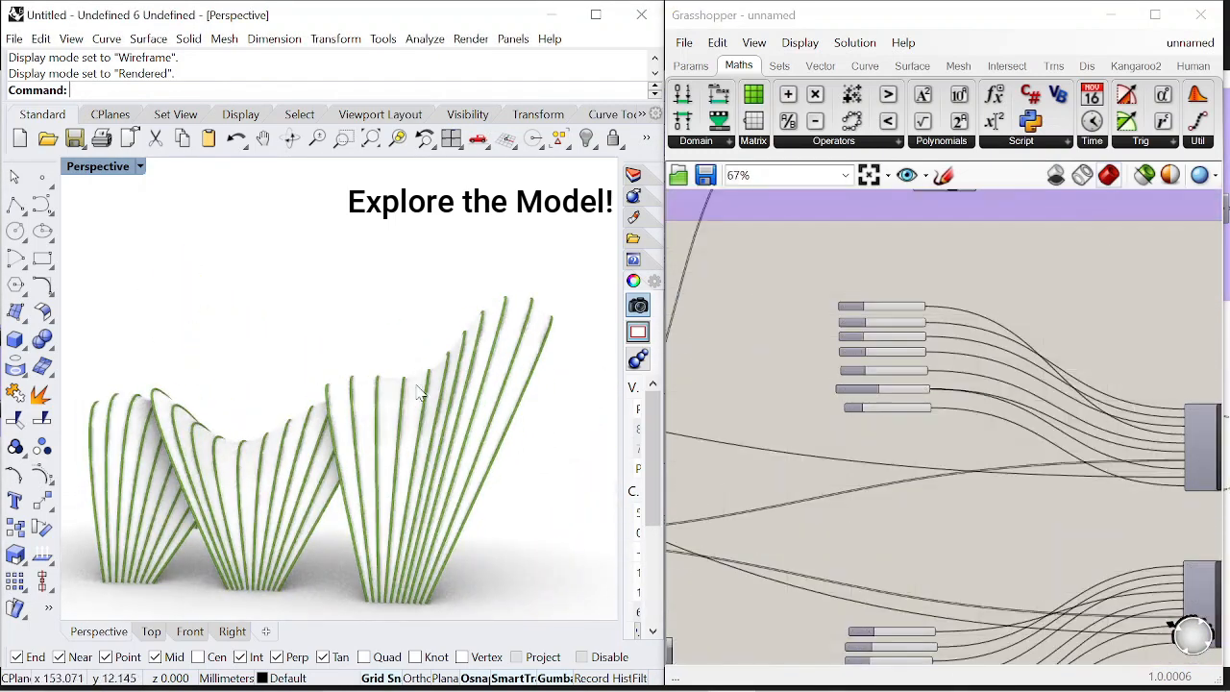
{"action": "right_click_drag", "start_coordinate": [420, 386], "coordinate": [449, 455]}
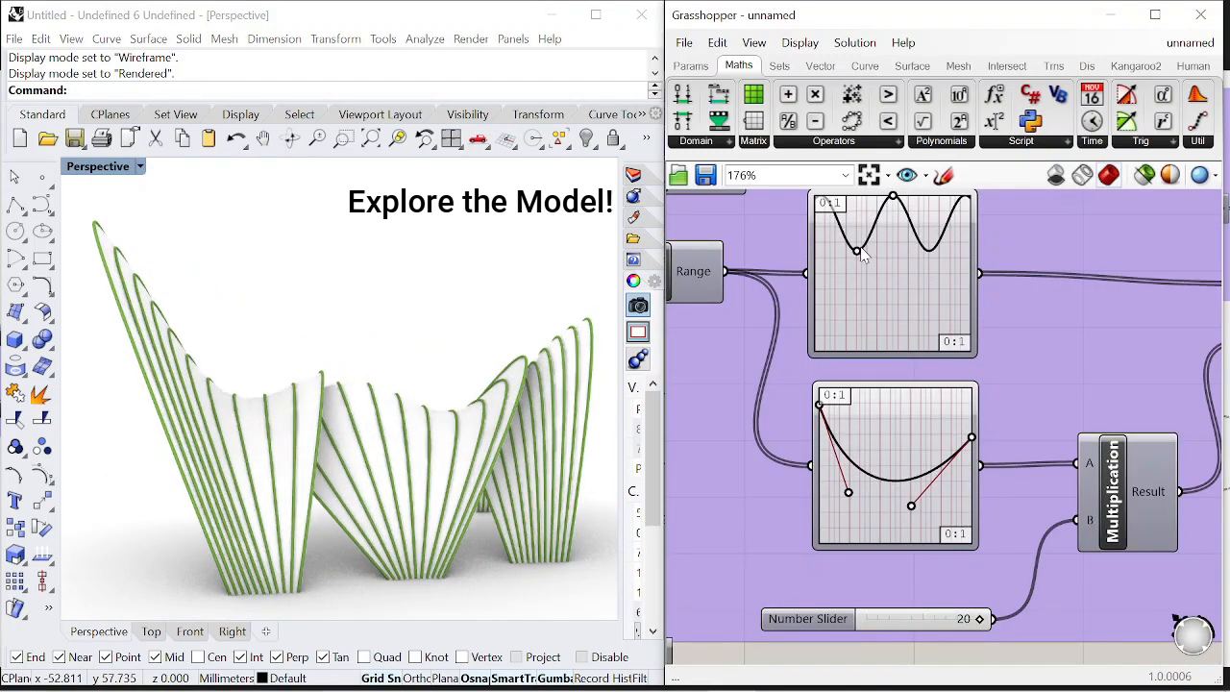
- Flatten the sine graph's wave, lower the Bezier graph's end point and set its multiplication slider to 18
{"action": "left_click_drag", "start_coordinate": [857, 234], "coordinate": [856, 232]}
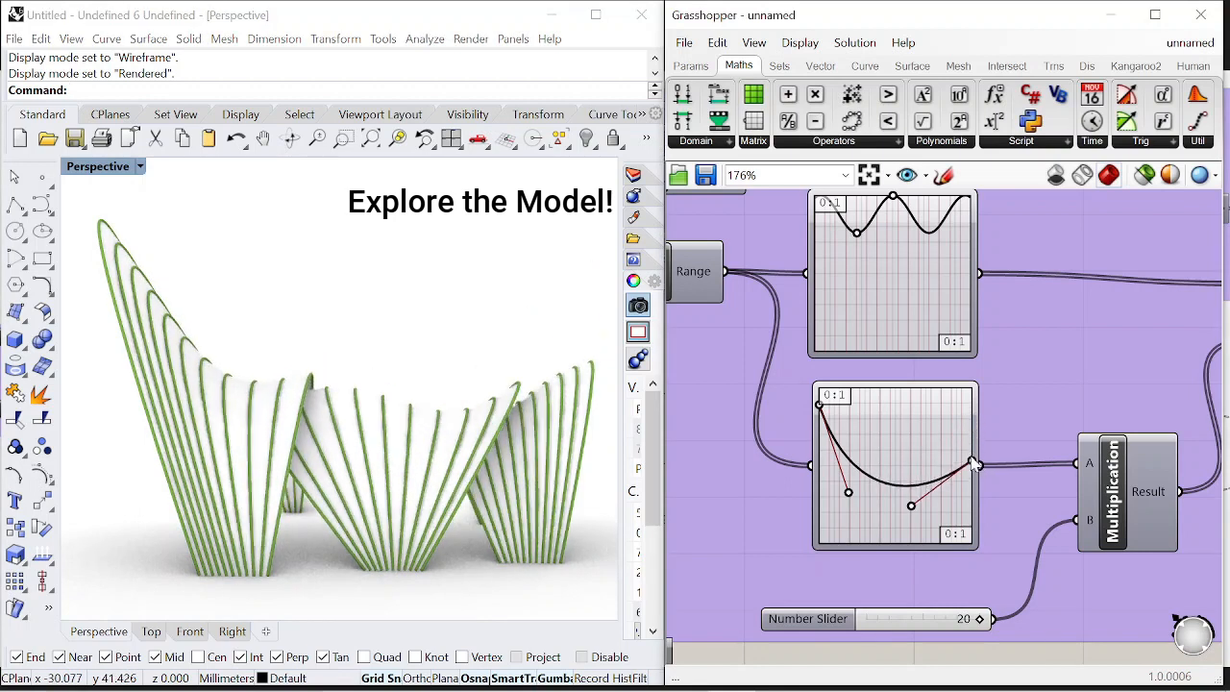
{"action": "right_click_drag", "start_coordinate": [422, 524], "coordinate": [457, 526]}
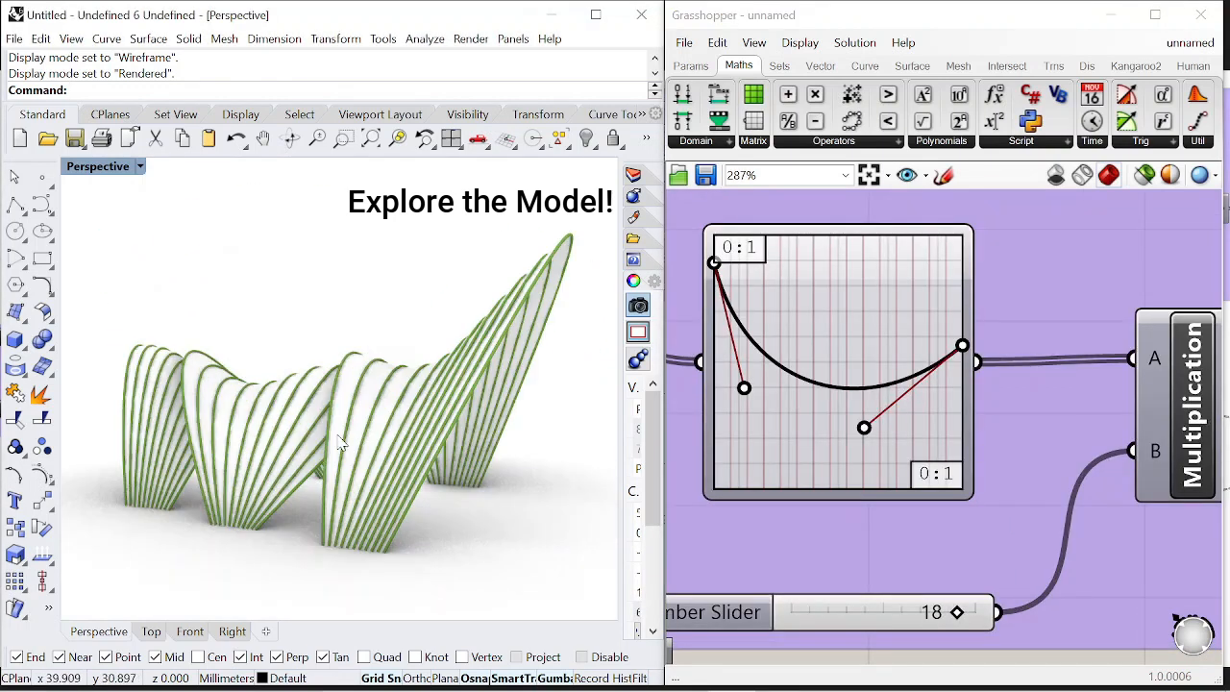
{"action": "right_click_drag", "start_coordinate": [192, 461], "coordinate": [250, 485]}
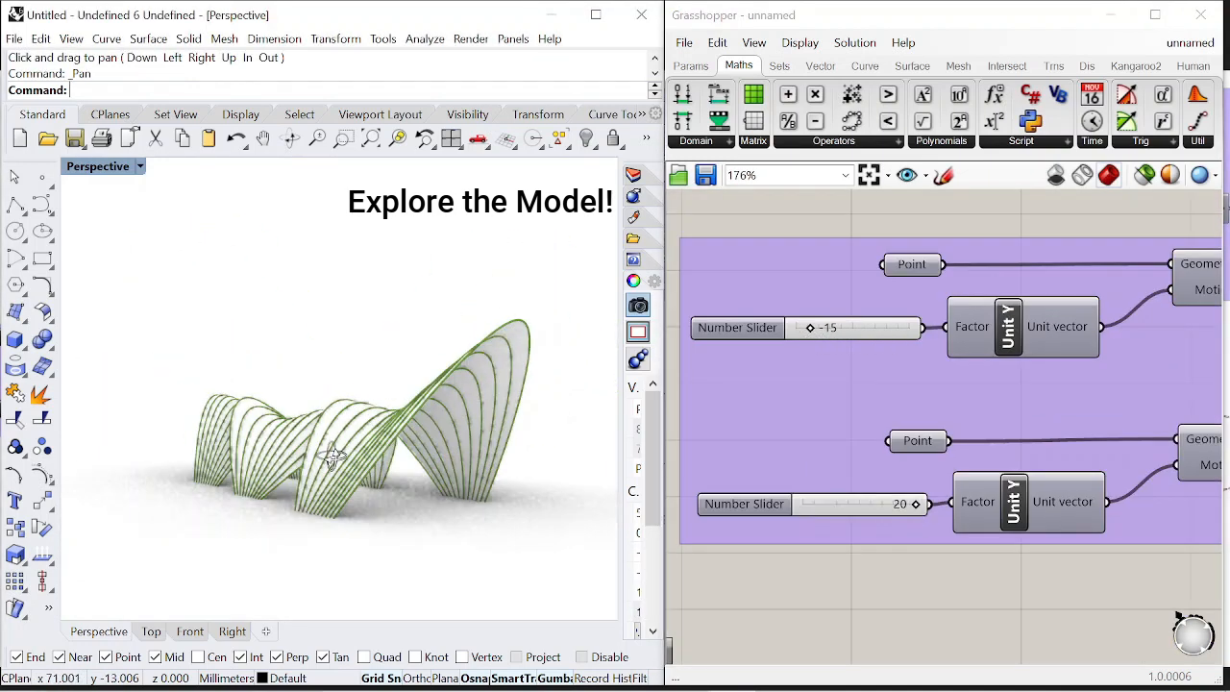
- Deepen the sine graph's wave, raise the Bezier graph's end point and reshape its curve while checking the canopy
{"action": "right_click_drag", "start_coordinate": [257, 411], "coordinate": [443, 416]}
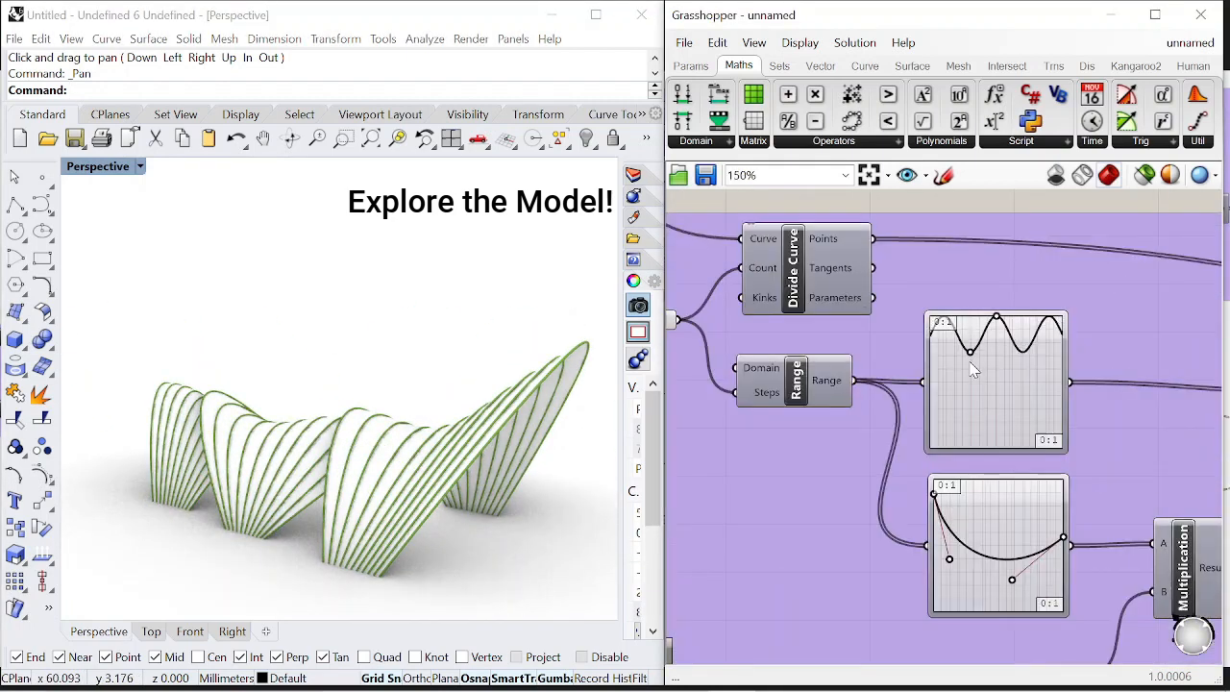
{"action": "right_click_drag", "start_coordinate": [325, 522], "coordinate": [518, 530]}
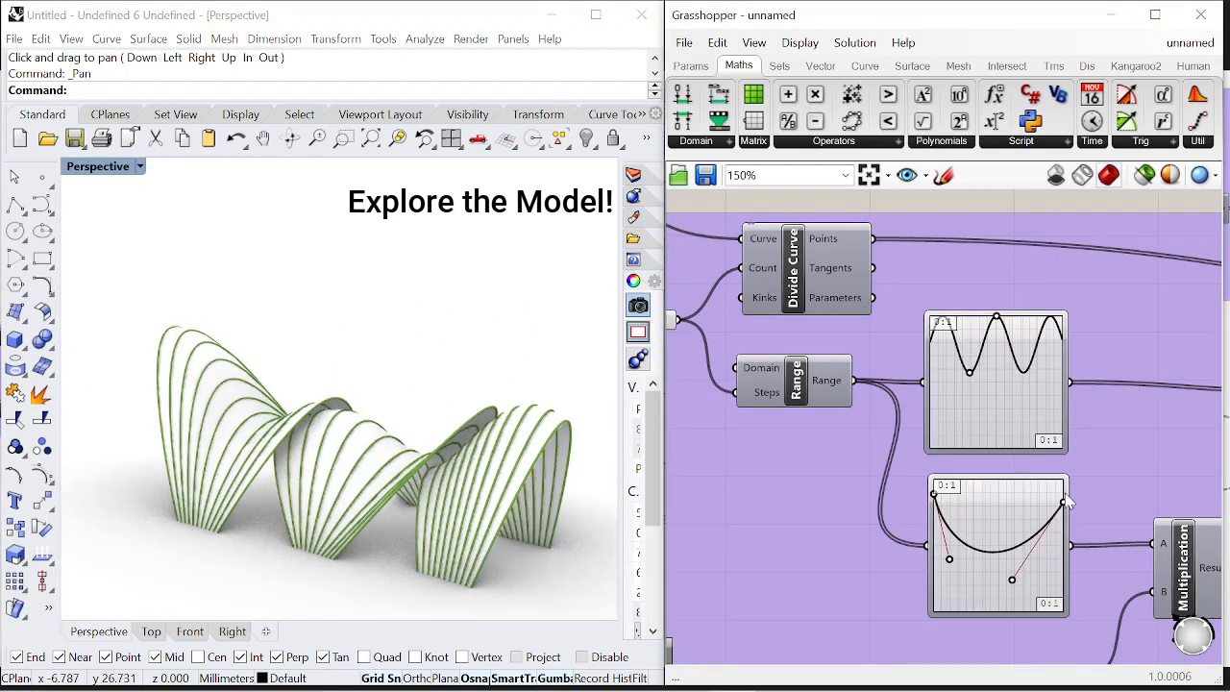
{"action": "left_click_drag", "start_coordinate": [968, 574], "coordinate": [971, 578]}
{"action": "right_click_drag", "start_coordinate": [217, 482], "coordinate": [301, 490]}
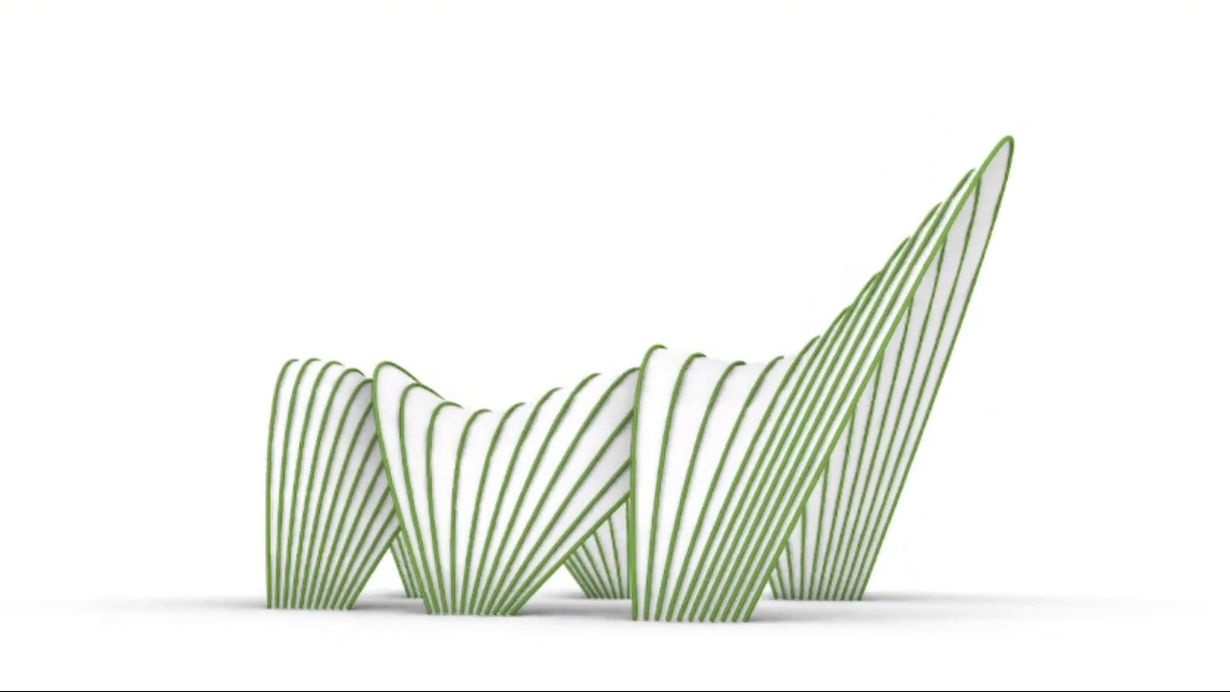